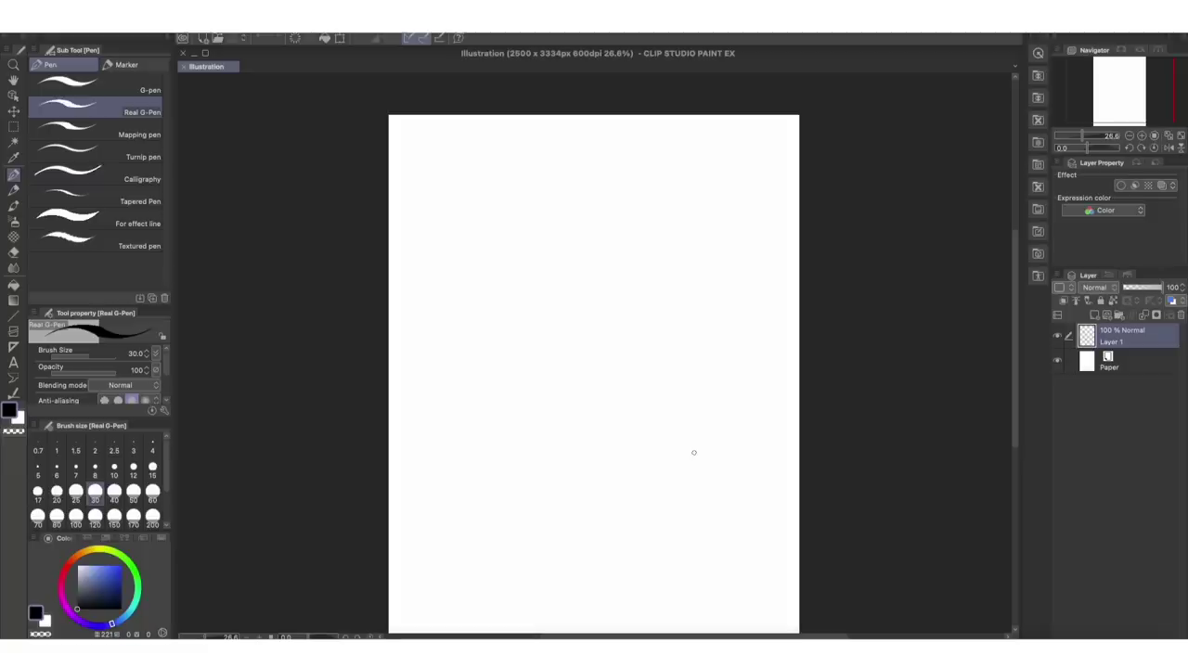
# Make three rectangular selections and one circular selection across the upper part of the page.
pyautogui.press('m')
pyautogui.moveTo(441, 208); pyautogui.dragTo(499, 258)
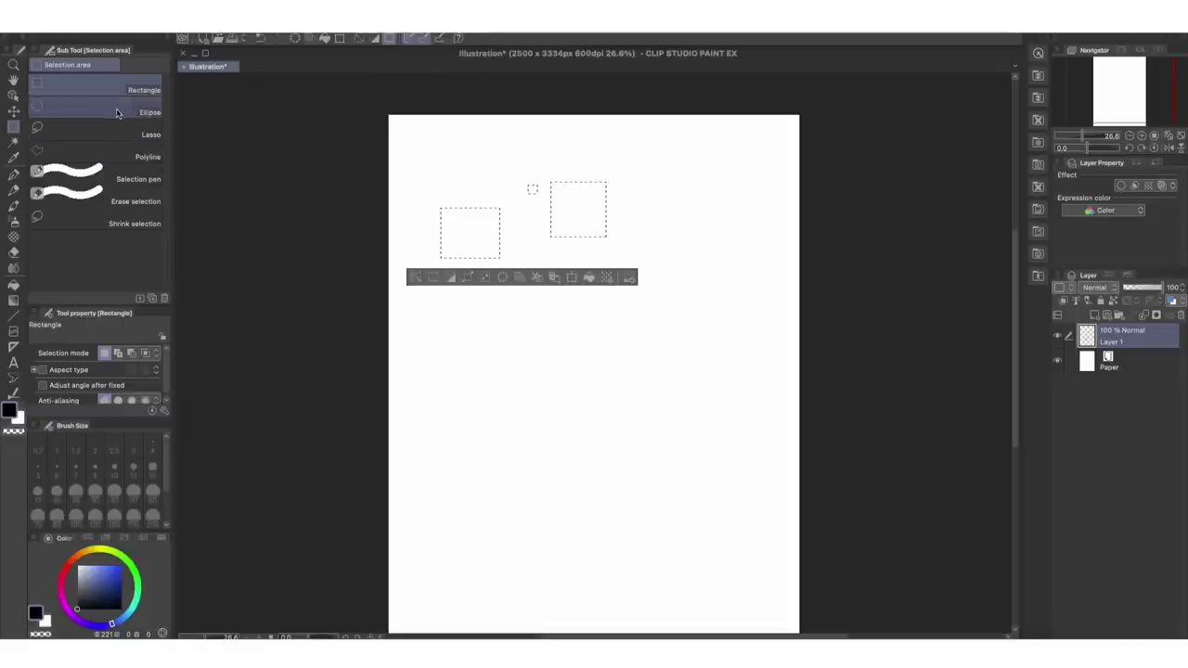
pyautogui.click(117, 113)
pyautogui.moveTo(636, 174); pyautogui.dragTo(730, 265)
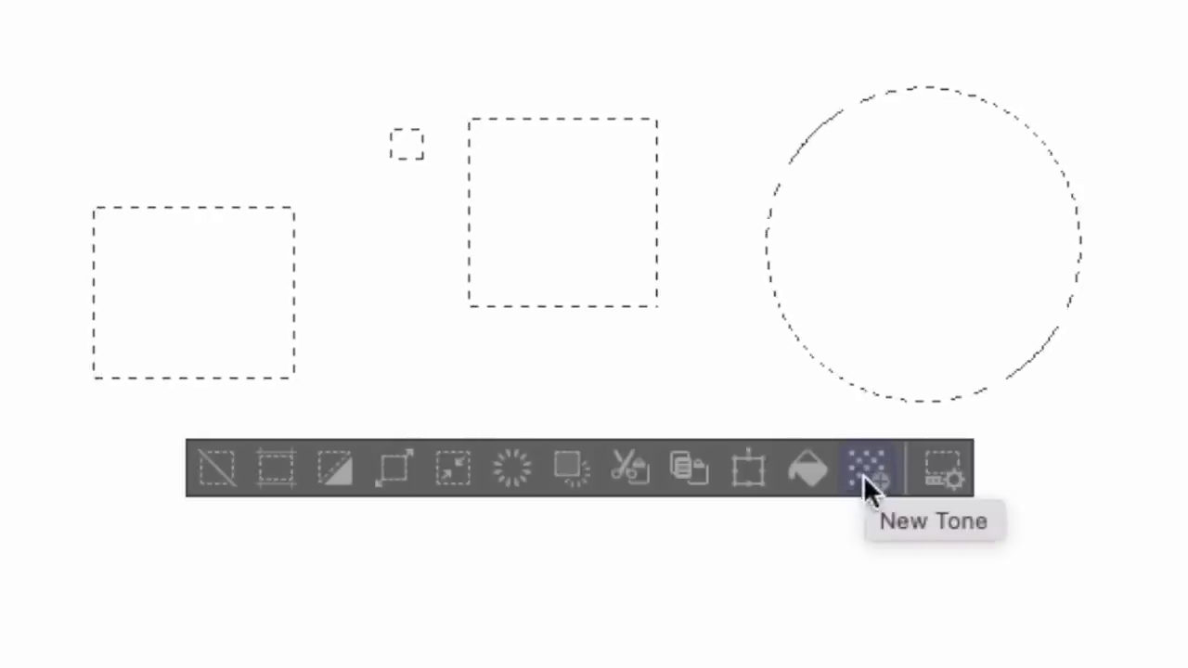
# Try filling the selections with a new line-type tone at 85.0 frequency and 15% density, and undo it.
pyautogui.click(864, 471)
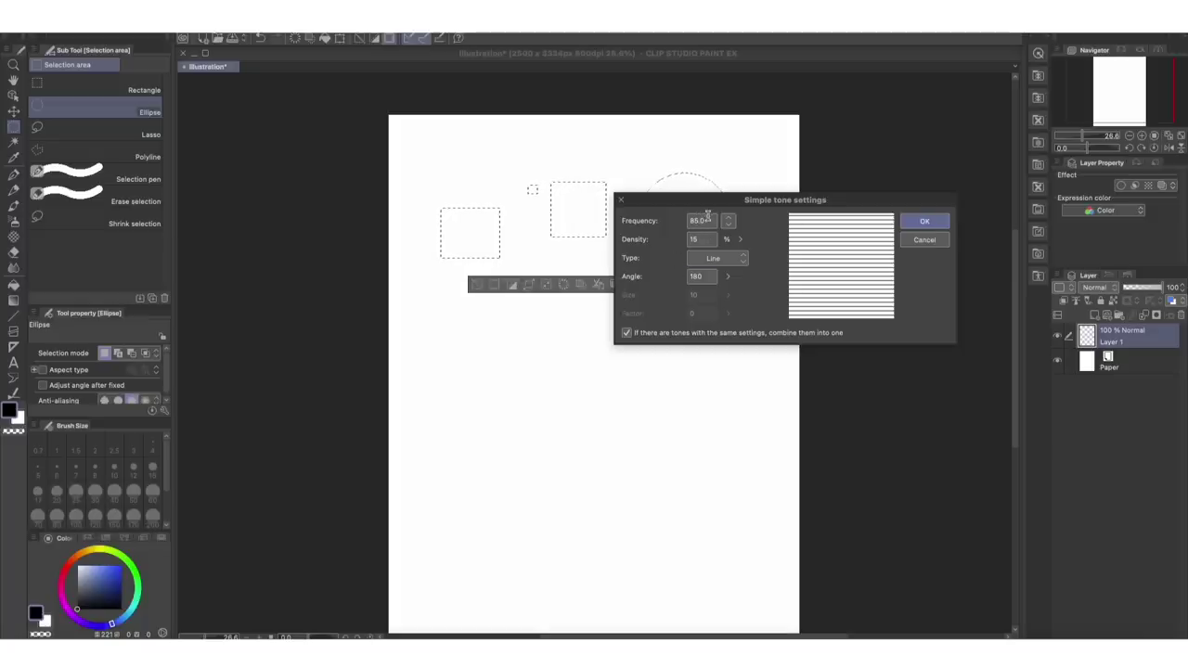
pyautogui.click(703, 276)
pyautogui.write('45')
pyautogui.press('BackSpace')
pyautogui.press('BackSpace')
pyautogui.write('1')
pyautogui.press('Return')
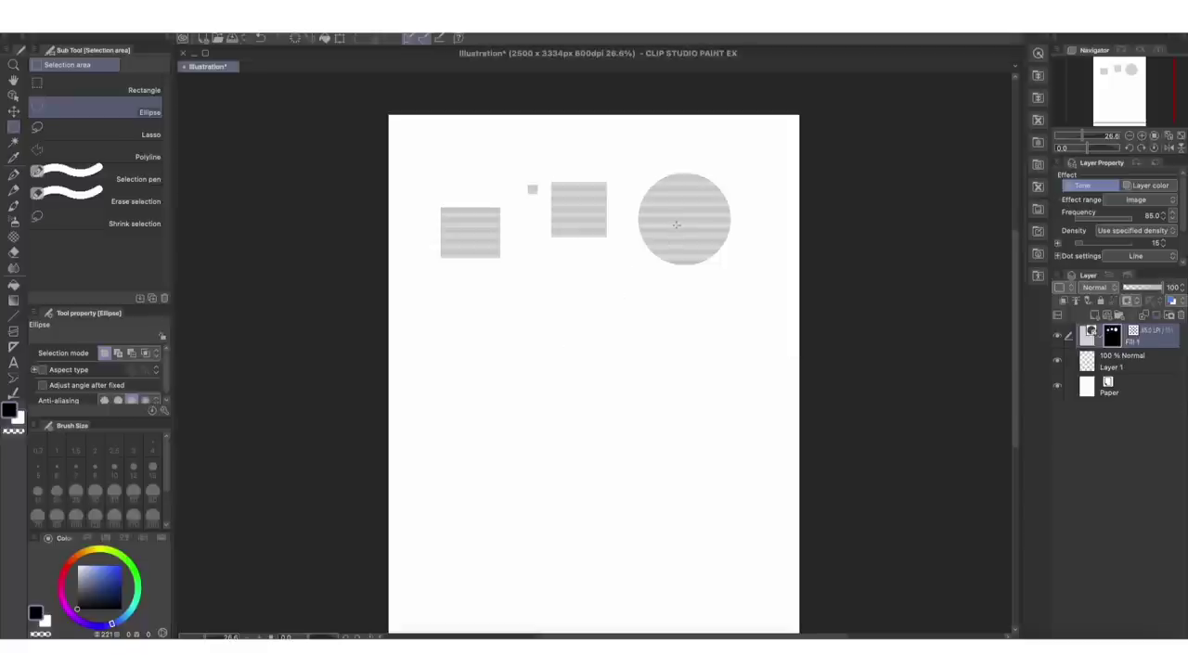
pyautogui.hotkey('ctrl', 'z')
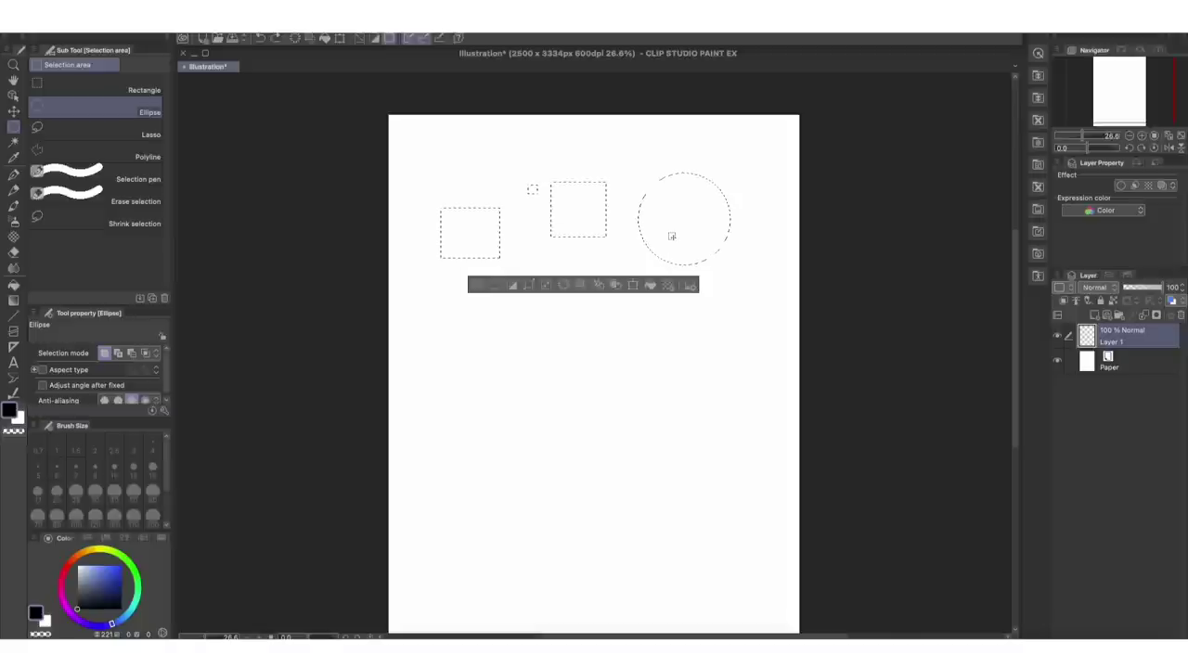
# Fill the selections with a new Circle tone at 85.0 frequency and 30% density.
pyautogui.click(668, 283)
pyautogui.click(724, 260)
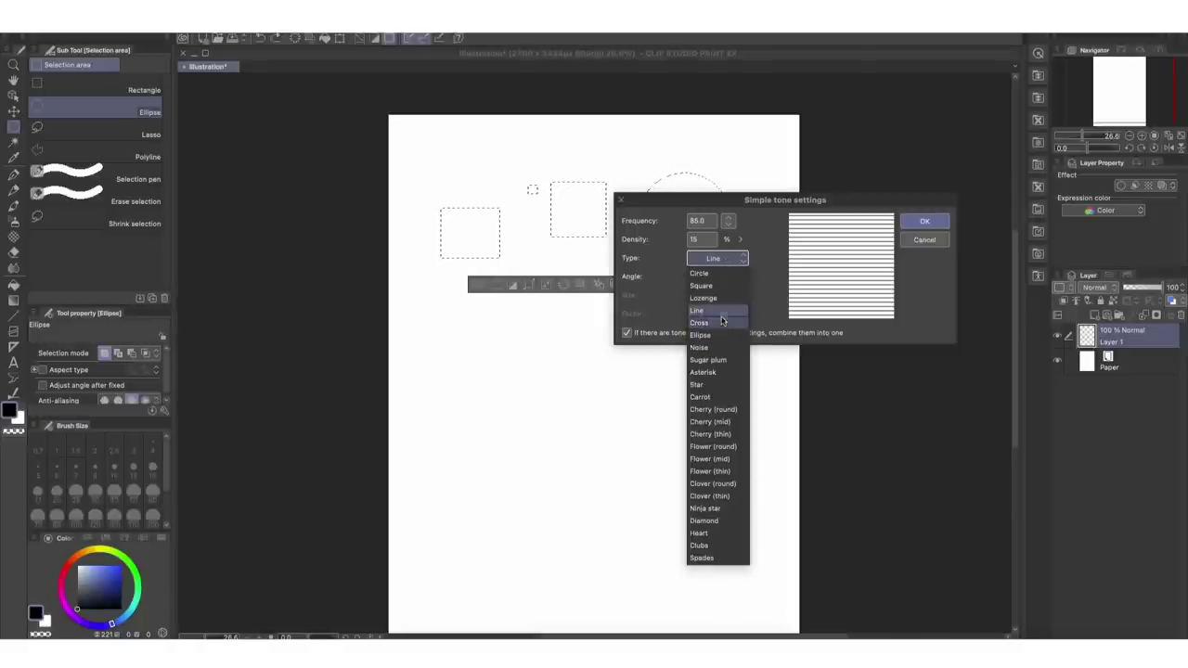
pyautogui.click(722, 275)
pyautogui.click(703, 239)
pyautogui.write('30')
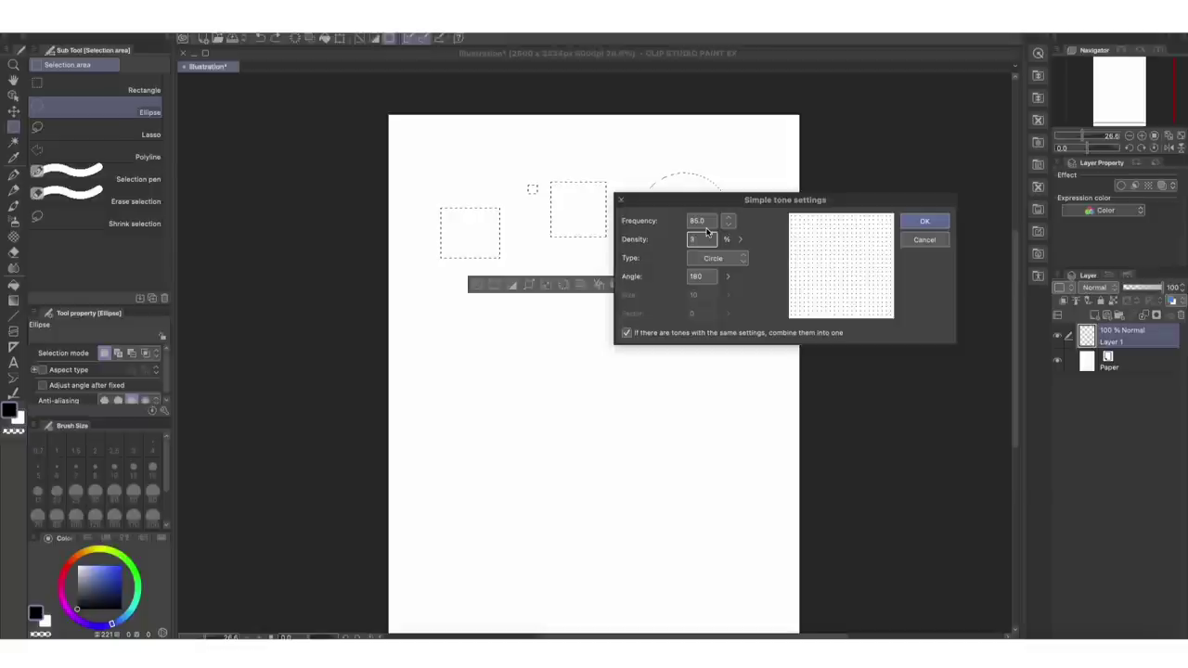
pyautogui.press('Return')
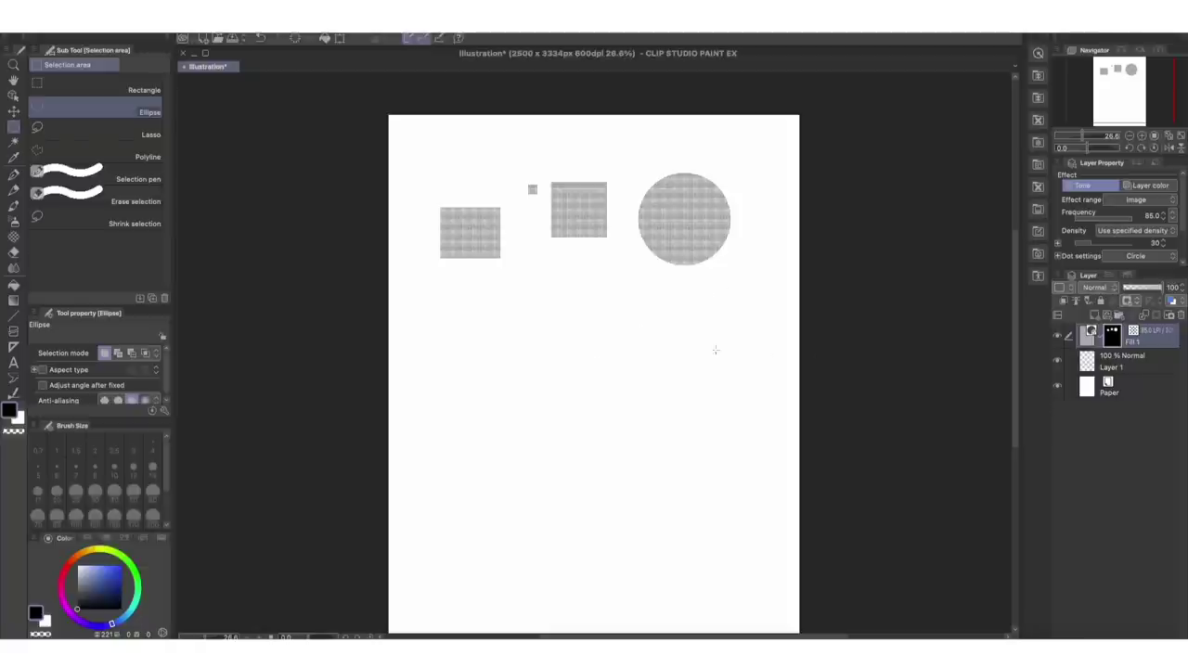
# Draw a curved Real G-Pen stroke and a Running color edge watercolor stroke on the tone layer below the shapes.
pyautogui.press('p')
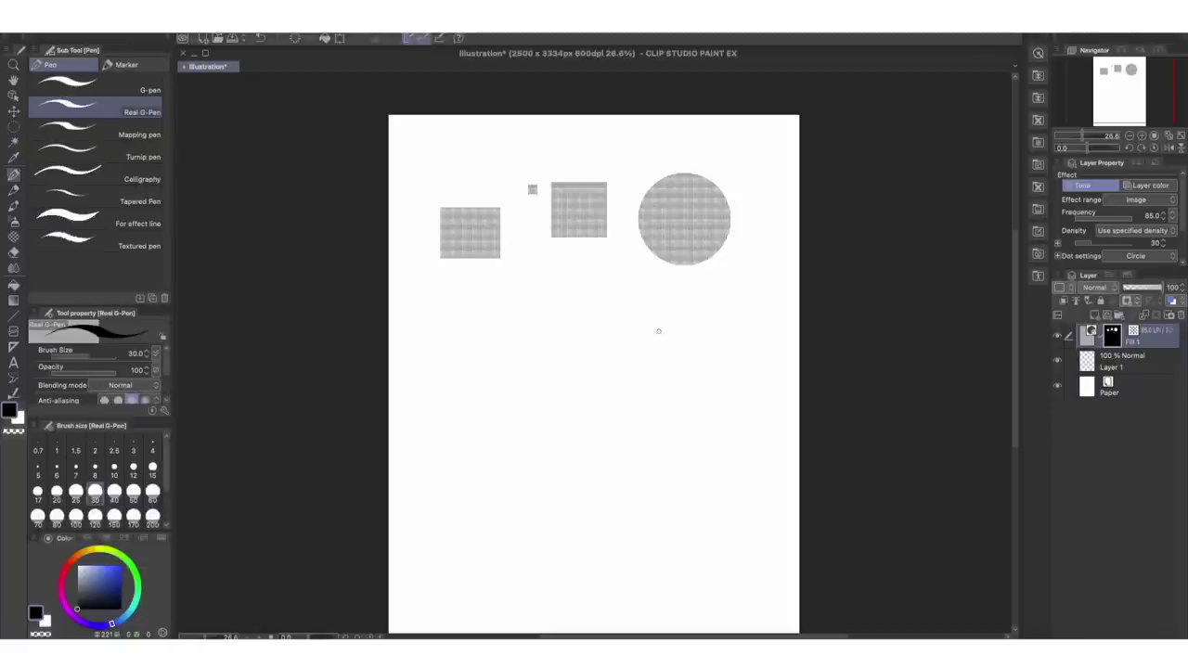
pyautogui.moveTo(459, 375); pyautogui.dragTo(593, 277)
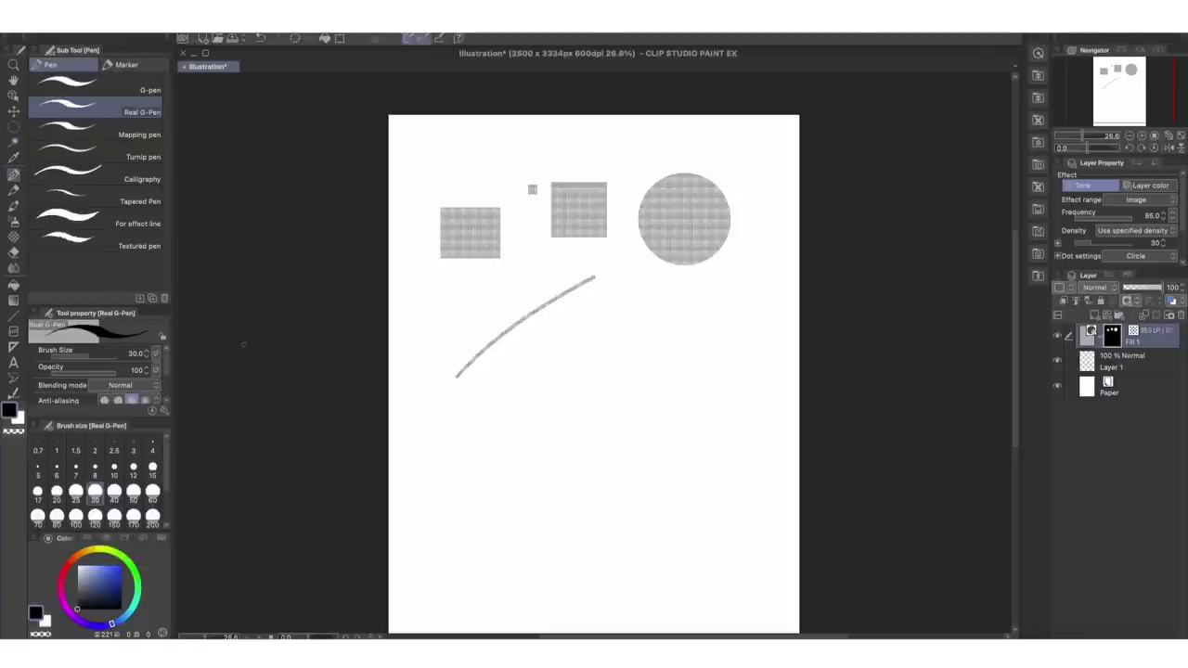
pyautogui.press('b')
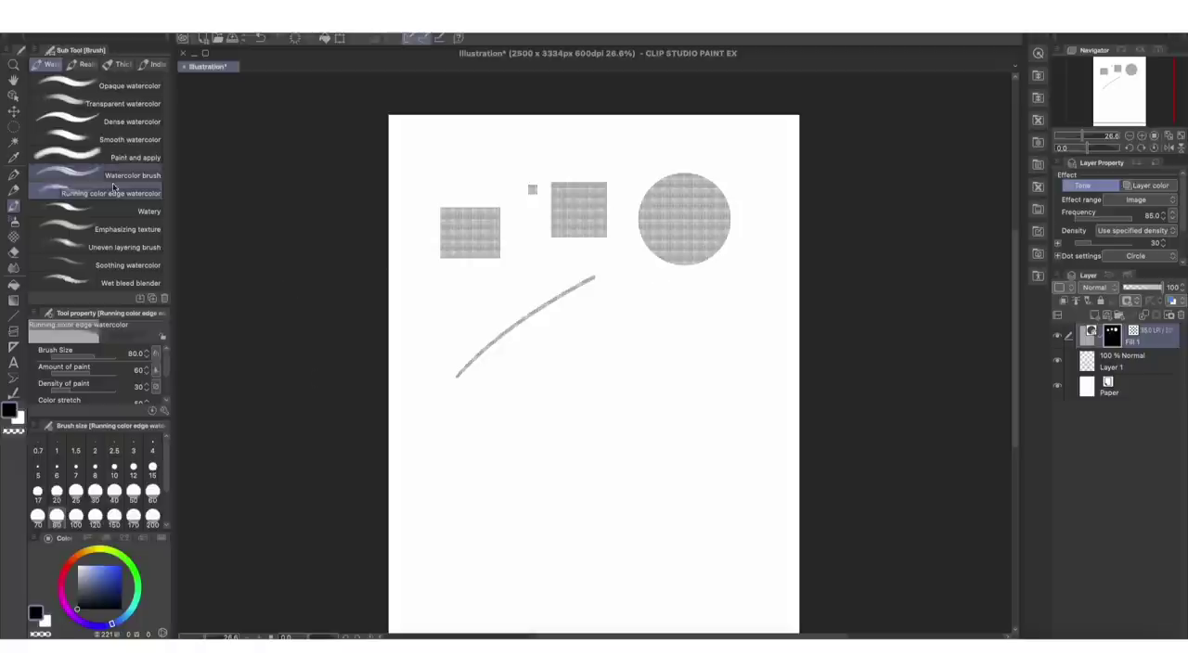
pyautogui.moveTo(474, 404); pyautogui.dragTo(648, 284)
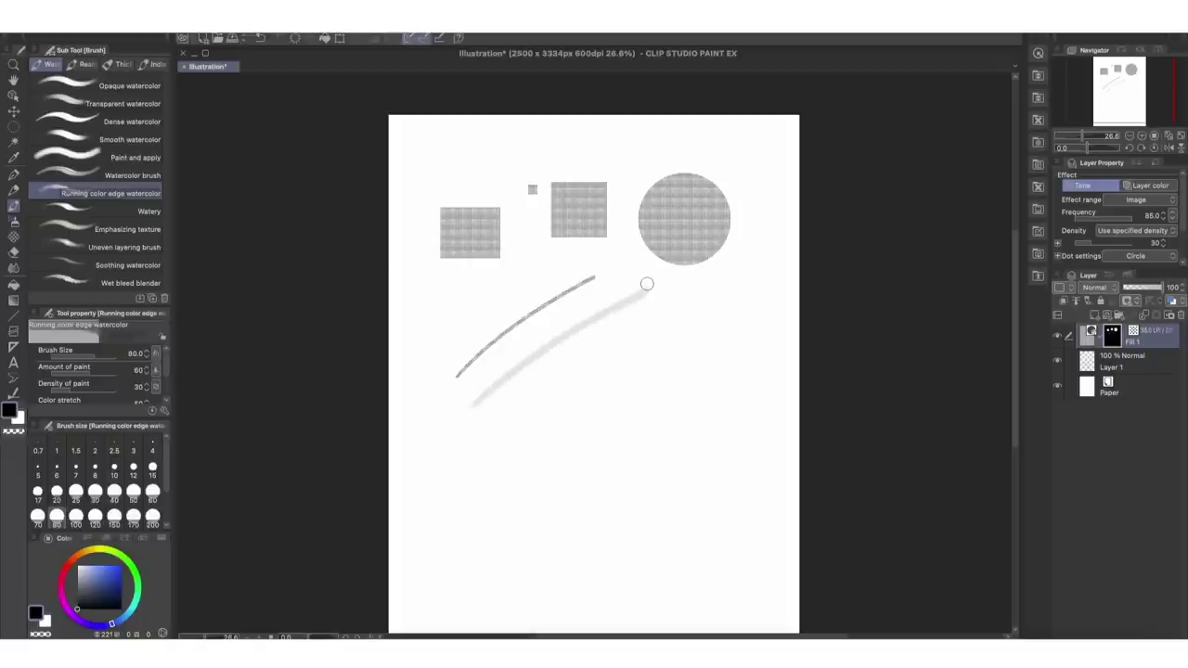
pyautogui.moveTo(498, 379); pyautogui.dragTo(654, 290)
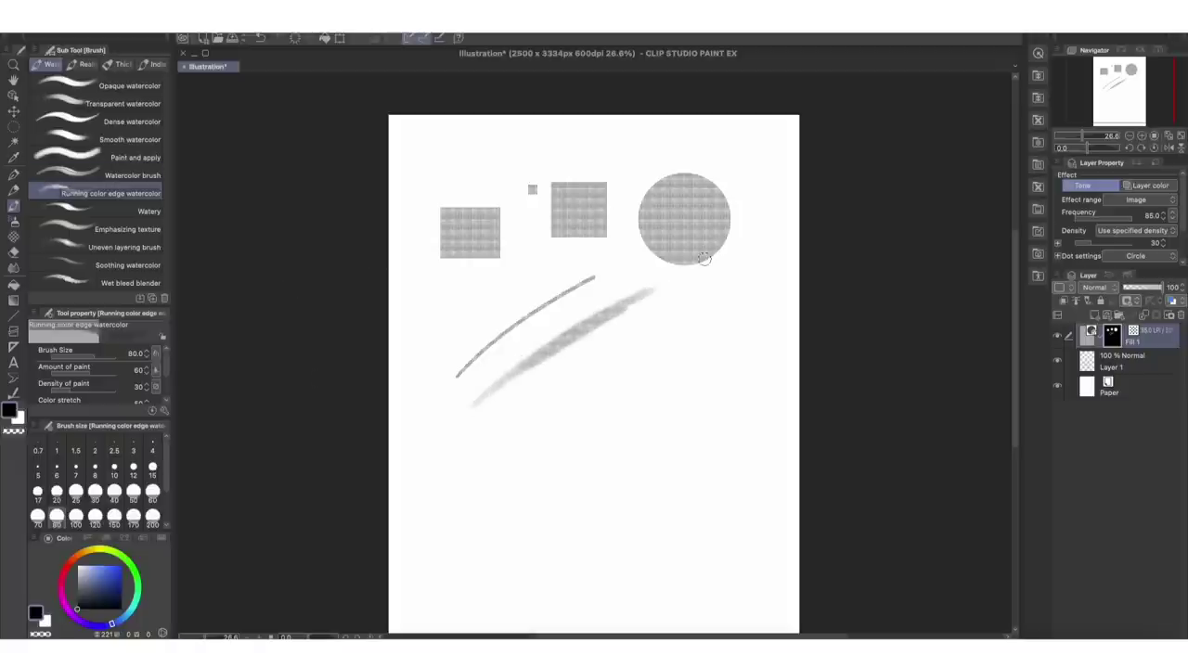
# Draw a five-sided polyline selection below the toned circle.
pyautogui.press('m')
pyautogui.moveTo(653, 316); pyautogui.dragTo(698, 368)
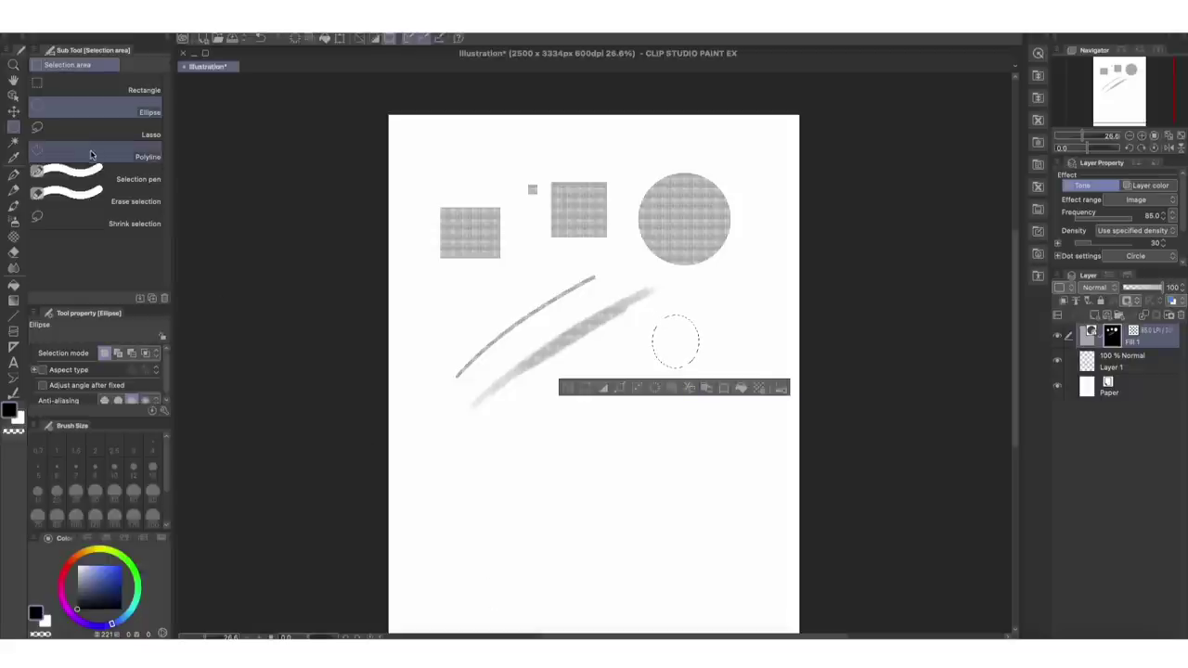
pyautogui.click(139, 156)
pyautogui.click(740, 265)
pyautogui.click(710, 291)
pyautogui.click(735, 323)
pyautogui.click(768, 309)
pyautogui.click(776, 284)
pyautogui.click(740, 265)
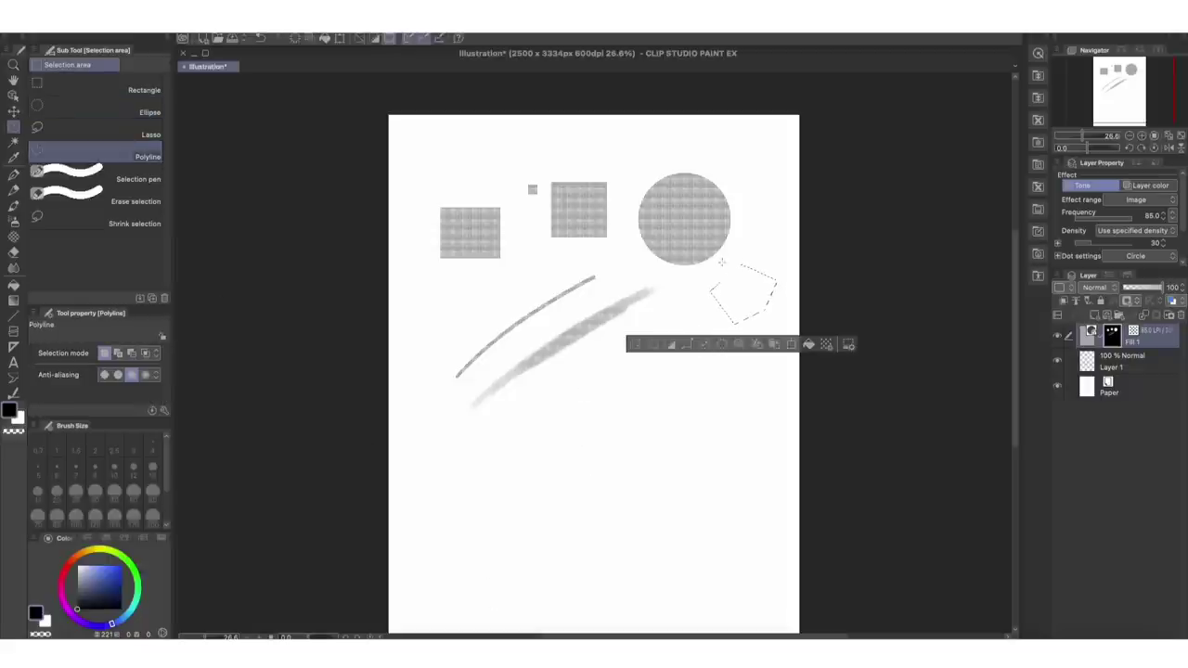
# Add a four-sided polyline selection below the watercolor stroke and fill both polygons on the tone layer.
pyautogui.click(590, 362)
pyautogui.click(591, 394)
pyautogui.click(630, 395)
pyautogui.click(631, 368)
pyautogui.click(590, 362)
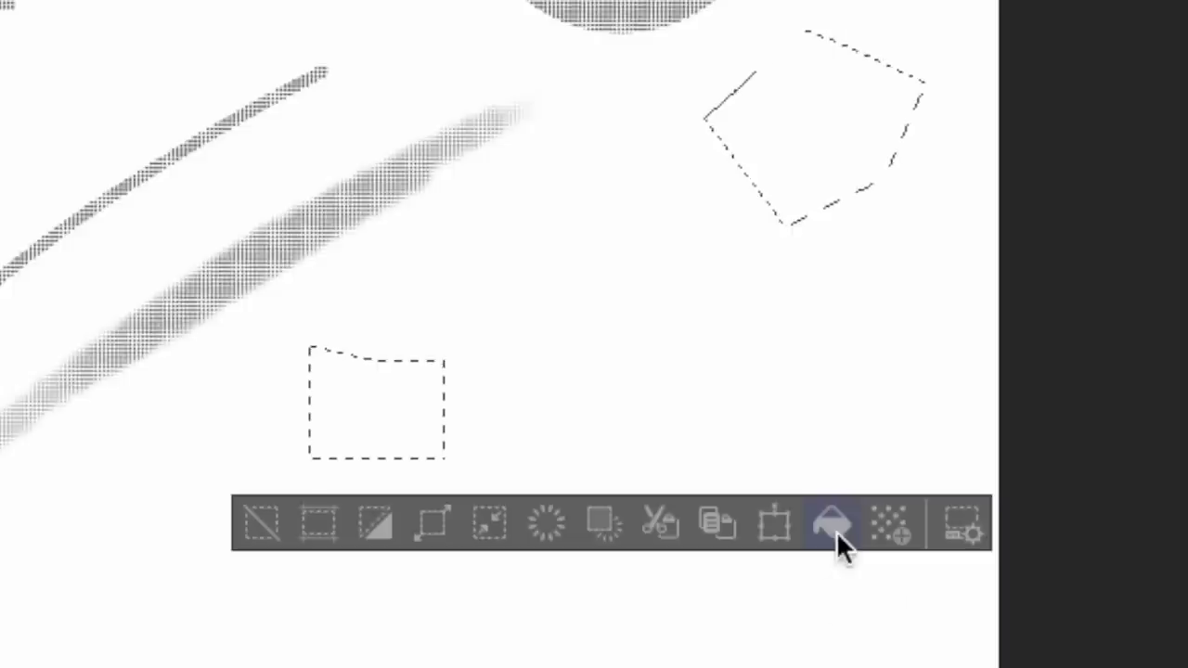
pyautogui.click(750, 417)
pyautogui.hotkey('ctrl', 'z')
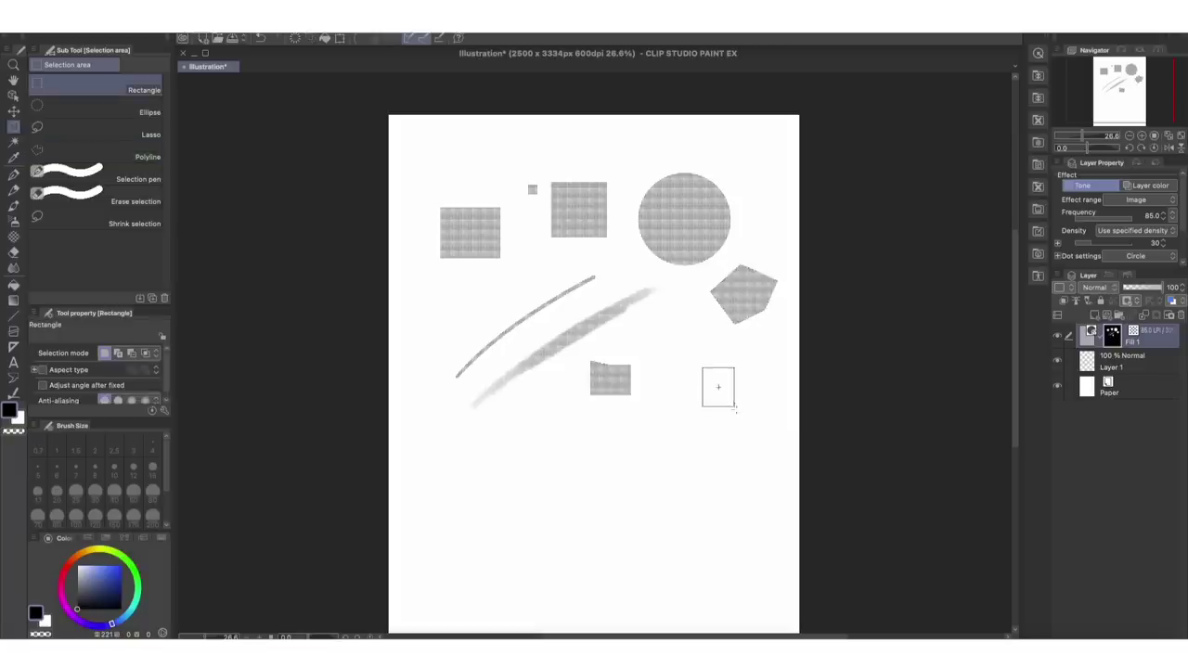
# Select a small rectangle beside the four-sided shape and fill it with a Circle tone at 85.0 frequency and 30% density.
pyautogui.moveTo(732, 405); pyautogui.dragTo(741, 414)
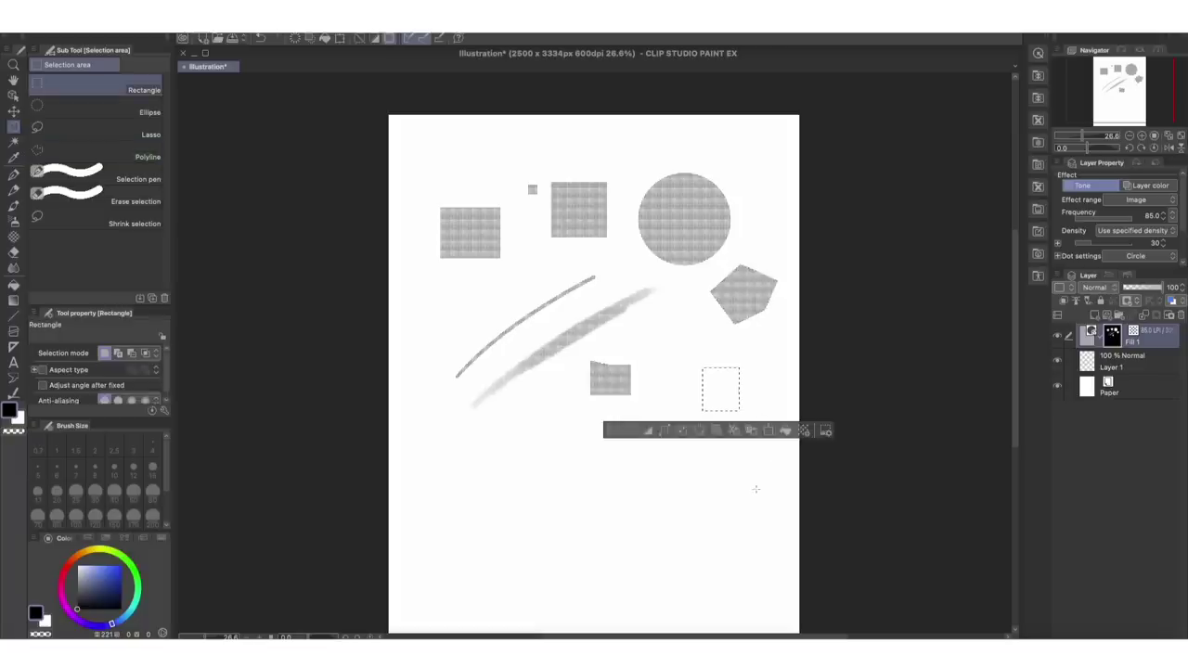
pyautogui.click(797, 432)
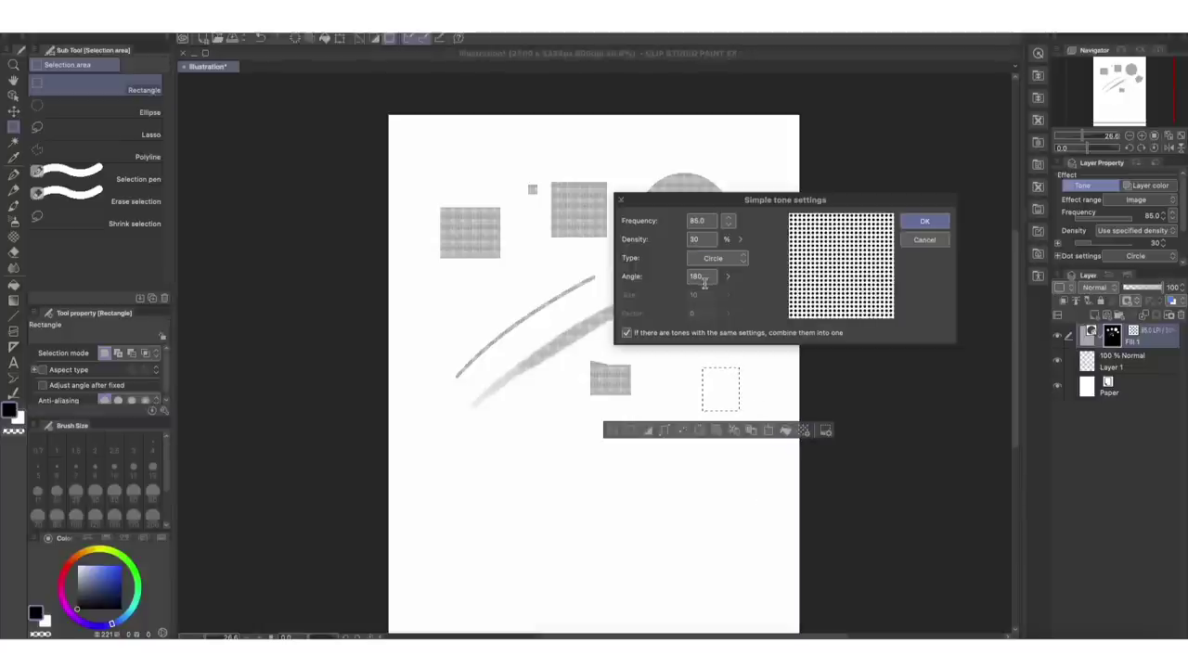
pyautogui.click(928, 223)
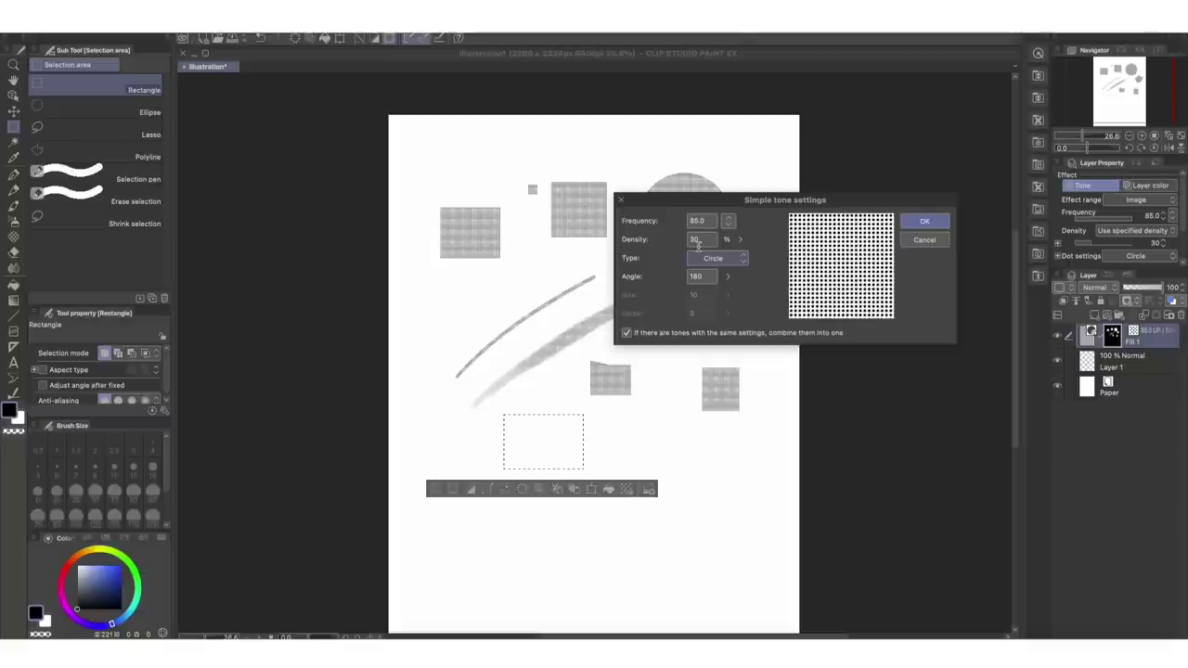
# Fill the rectangular selection below the strokes with a new Circle tone at 20% density.
pyautogui.click(698, 241)
pyautogui.write('20')
pyautogui.press('Return')
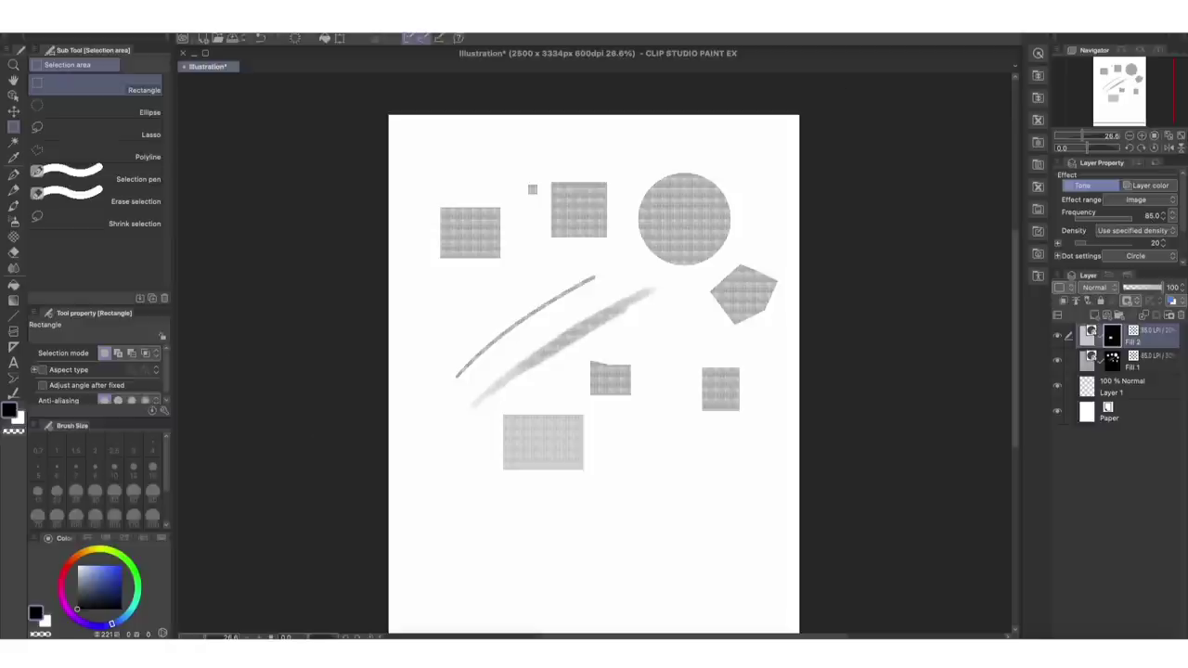
# Paint a freehand area beside the thin curve with the Selection pen at size 100 and fill it on the Fill 1 layer.
pyautogui.click(103, 178)
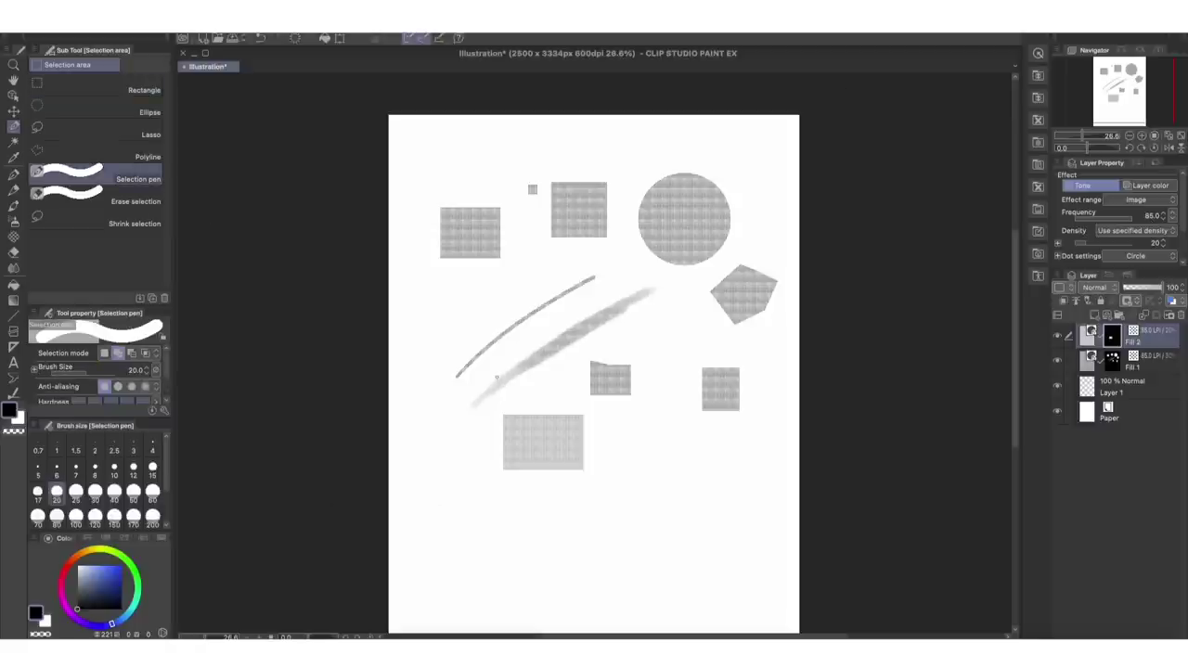
pyautogui.press(']')
pyautogui.press(']')
pyautogui.press(']')
pyautogui.press(']')
pyautogui.press(']')
pyautogui.press(']')
pyautogui.press(']')
pyautogui.press(']')
pyautogui.moveTo(534, 271)
pyautogui.mouseDown()
pyautogui.moveTo(464, 326)
pyautogui.moveTo(486, 323)
pyautogui.moveTo(466, 295)
pyautogui.mouseUp()
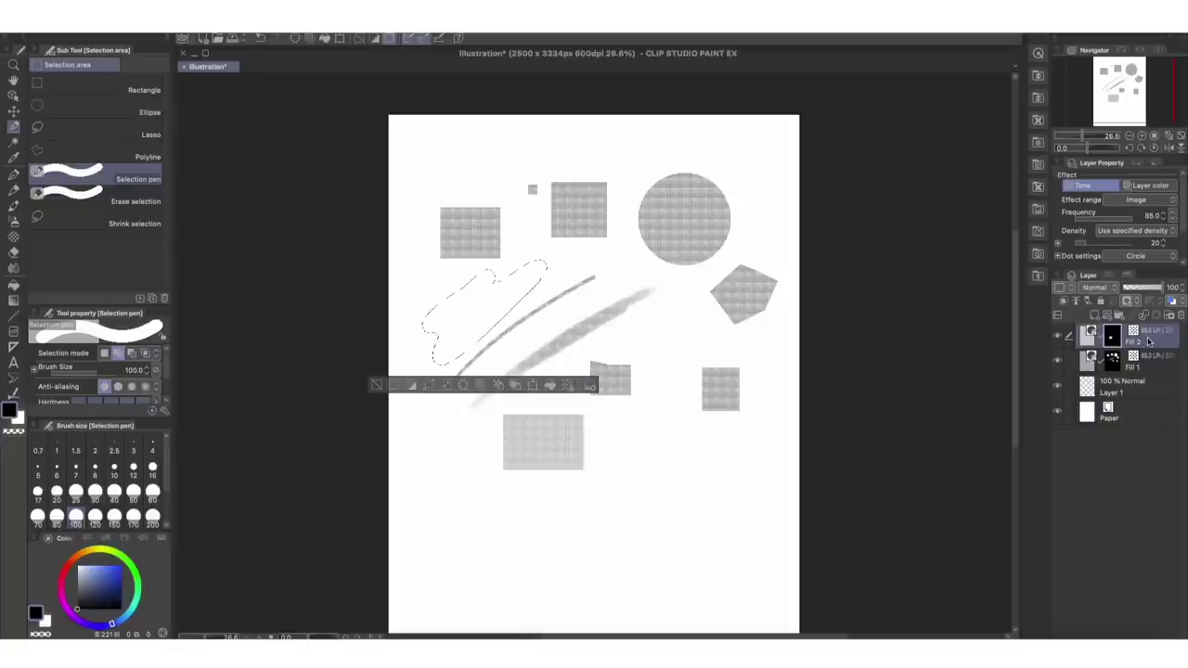
pyautogui.click(1158, 365)
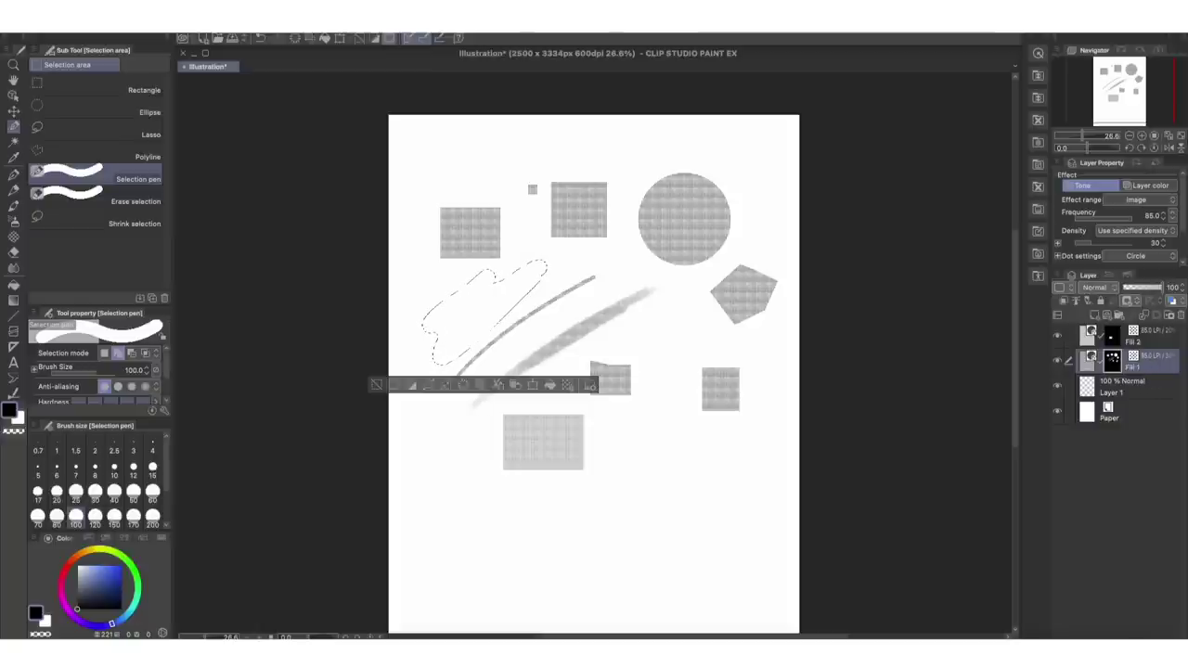
pyautogui.click(550, 389)
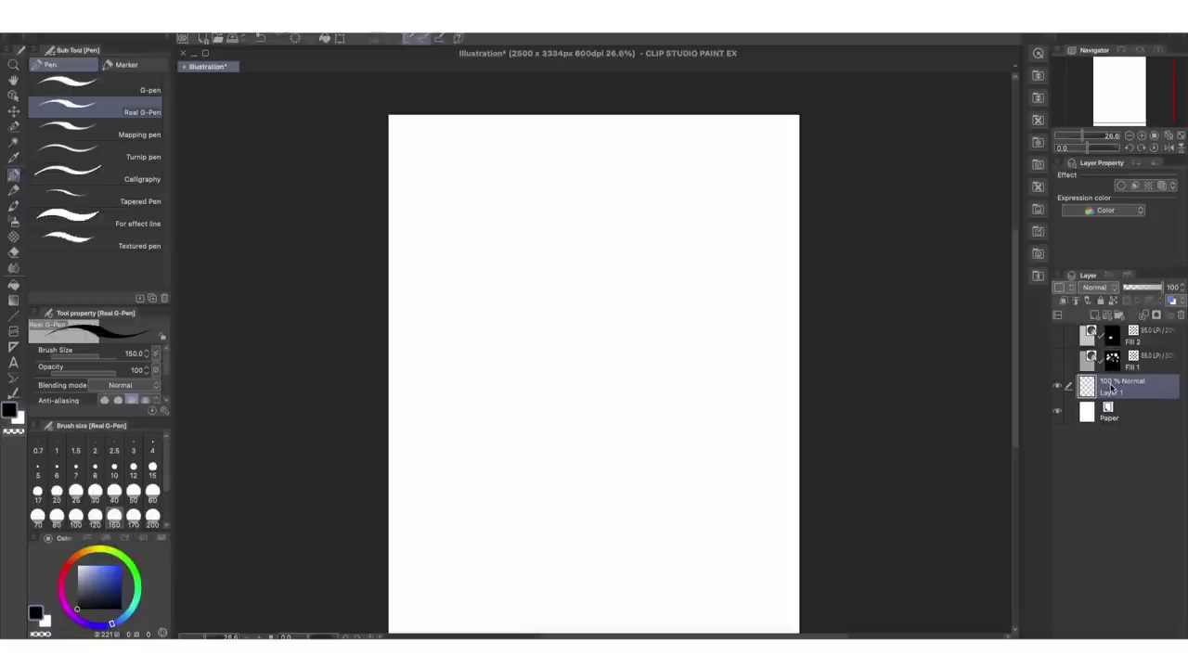
# Draw a foreground-to-transparent gradient down the page on Layer 1 and apply the Tone effect at frequency 85.0.
pyautogui.press('g')
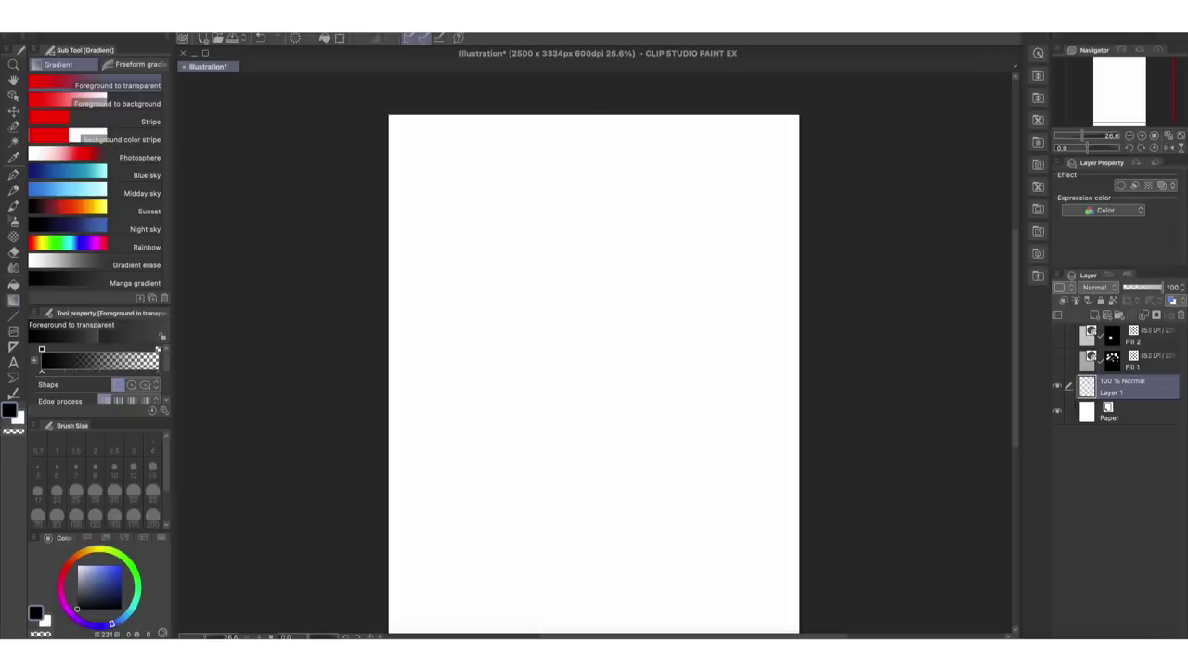
pyautogui.moveTo(591, 163); pyautogui.dragTo(560, 461)
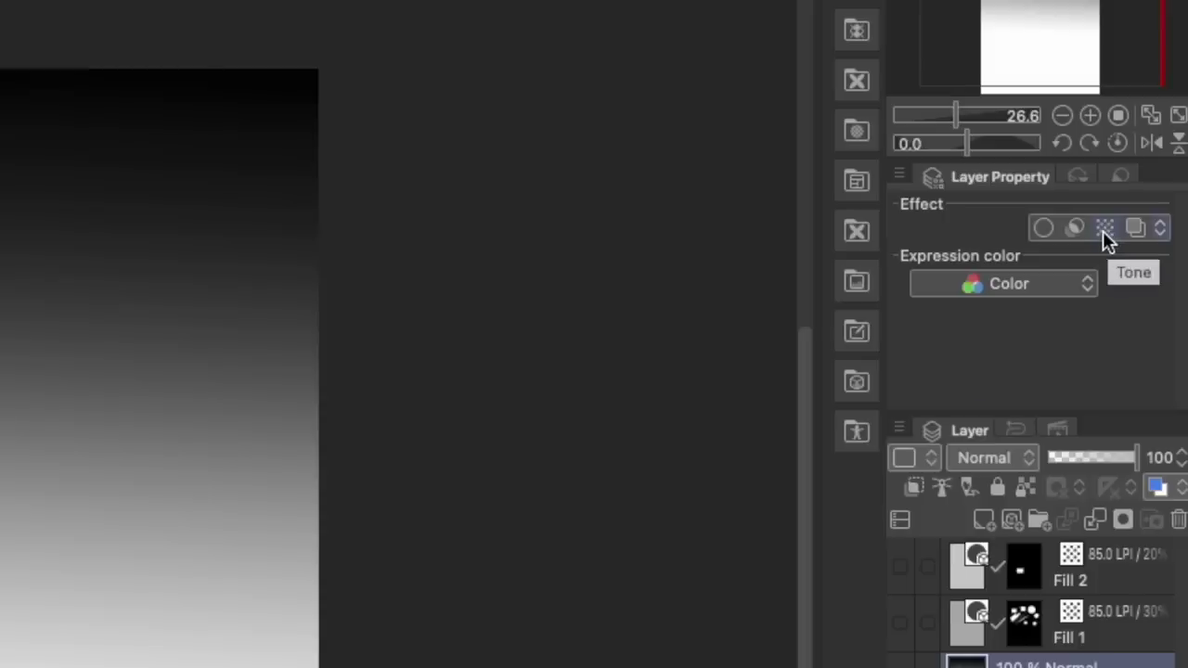
pyautogui.click(1103, 230)
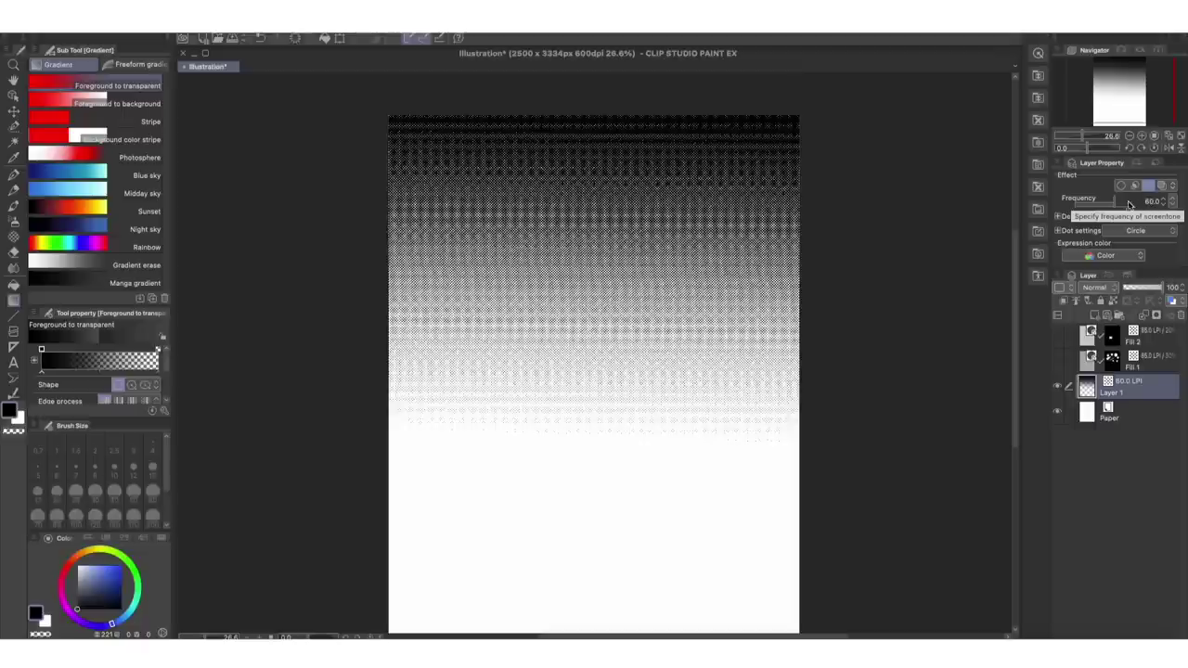
pyautogui.moveTo(1120, 204); pyautogui.dragTo(1139, 214)
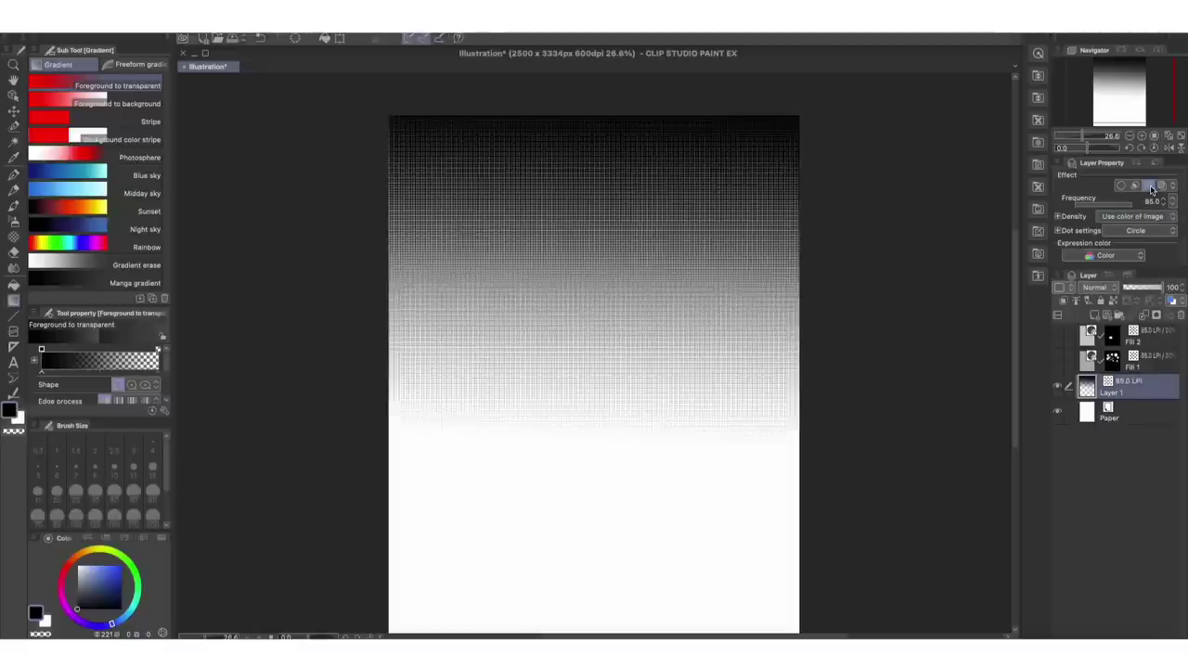
pyautogui.click(1149, 187)
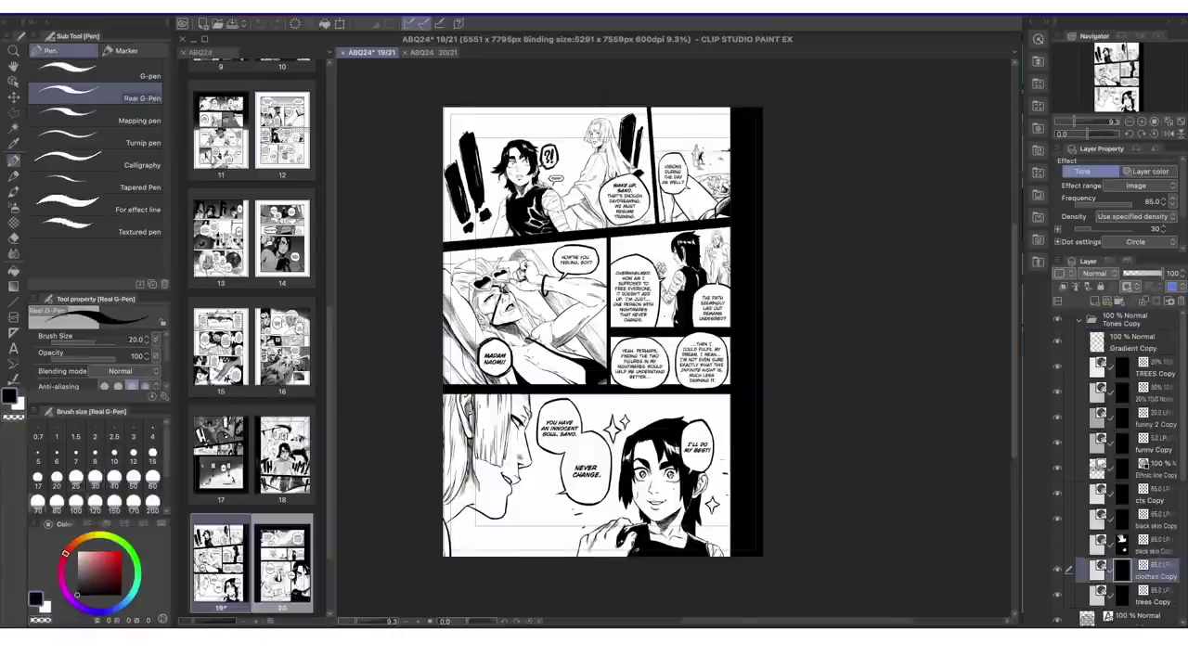
# On the clothes Copy layer of page 19, paint tone onto the black vest of the standing boy in the middle-right panel.
pyautogui.hotkey('ctrl', '+')
pyautogui.press('w')
pyautogui.click(556, 529)
pyautogui.hotkey('ctrl', 'd')
pyautogui.press('p')
pyautogui.scroll(-5, 571, 497)
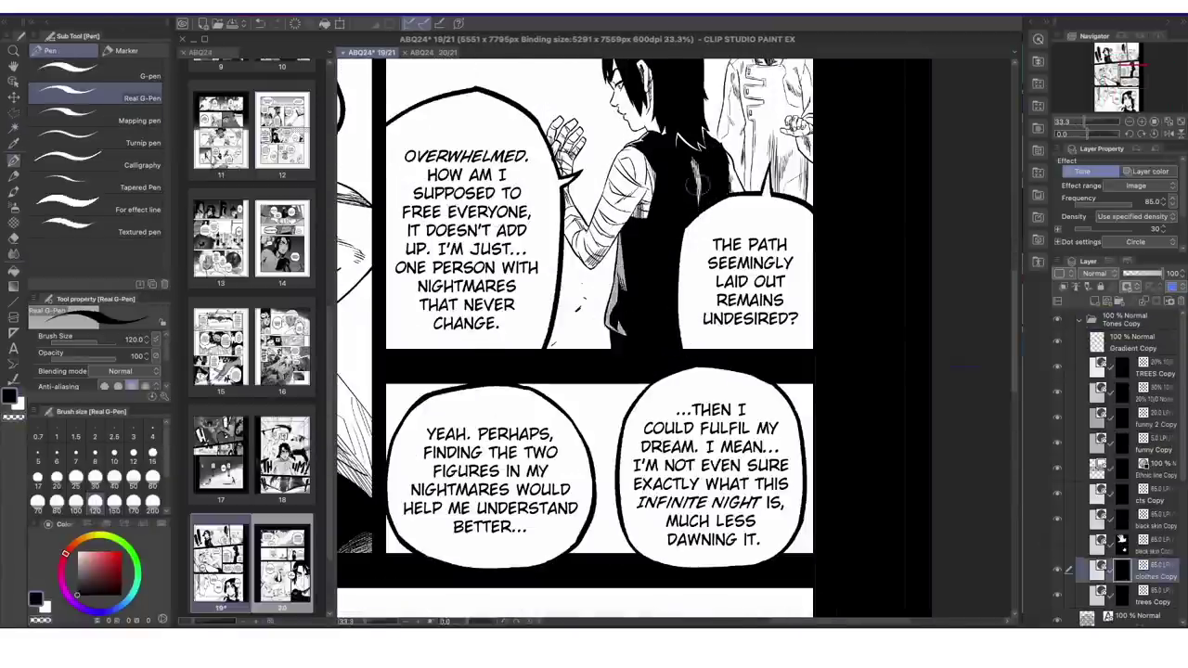
pyautogui.scroll(2, 631, 140)
pyautogui.moveTo(685, 176); pyautogui.dragTo(641, 193)
pyautogui.scroll(-1, 650, 195)
pyautogui.moveTo(769, 172); pyautogui.dragTo(769, 335)
# Tone the lower lens areas of the reclining figure's heart-shaped sunglasses.
pyautogui.press('w')
pyautogui.click(769, 336)
pyautogui.click(834, 394)
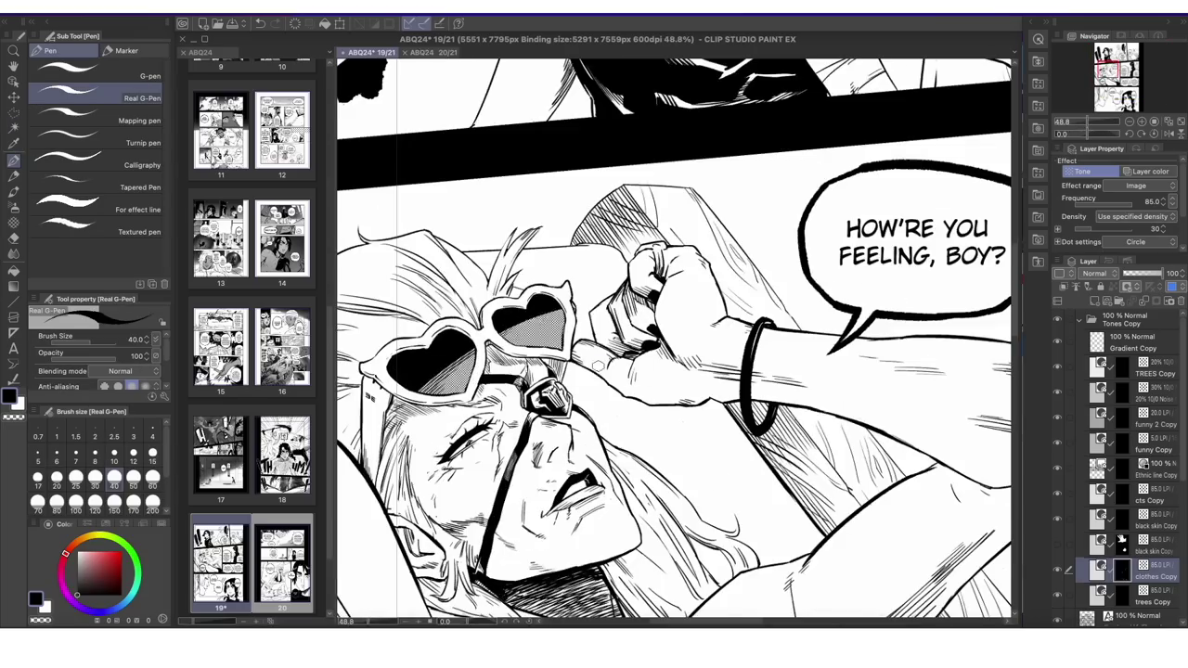
pyautogui.scroll(3, 599, 367)
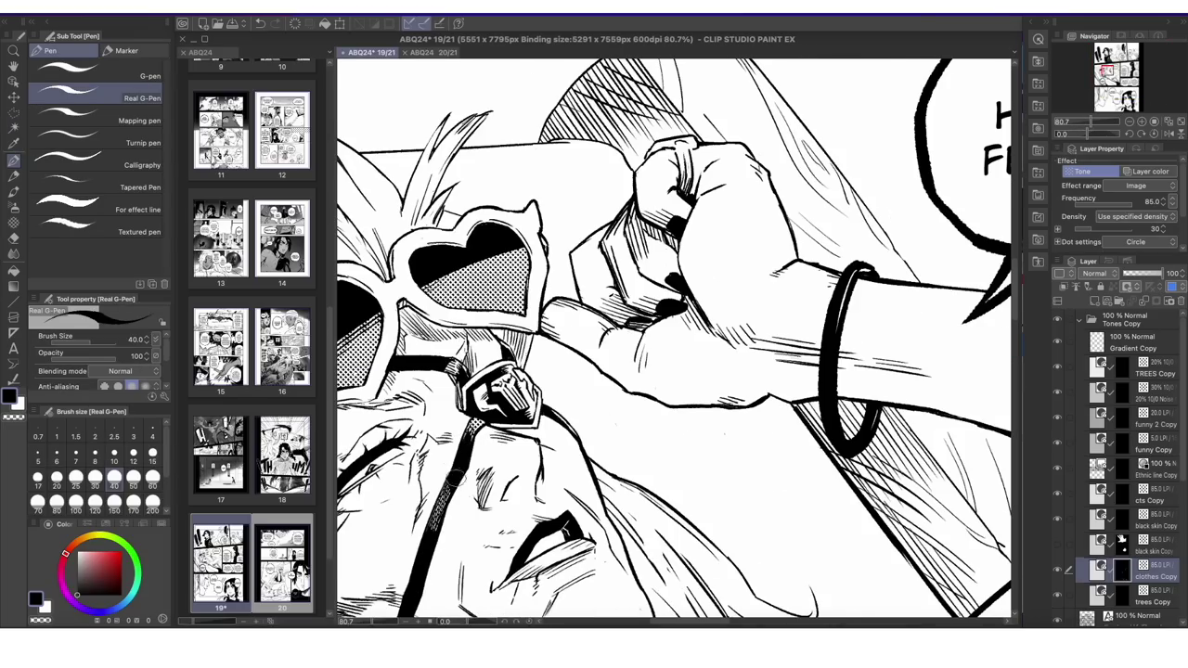
# Fill the emblem on the reclining figure's face strap with tone and paint tone along the strap.
pyautogui.press('w')
pyautogui.click(515, 374)
pyautogui.click(530, 406)
pyautogui.hotkey('alt', 'BackSpace')
pyautogui.press('super+d')
pyautogui.press('p')
pyautogui.scroll(1, 466, 372)
pyautogui.moveTo(466, 371); pyautogui.dragTo(405, 225)
pyautogui.scroll(1, 475, 455)
# Paint tone over the highlights of the boy's black vest in the first panel with the Real G-Pen at size 40.
pyautogui.scroll(-9, 476, 371)
pyautogui.scroll(4, 789, 280)
pyautogui.press(']')
pyautogui.press(']')
pyautogui.press(']')
pyautogui.press(']')
pyautogui.press(']')
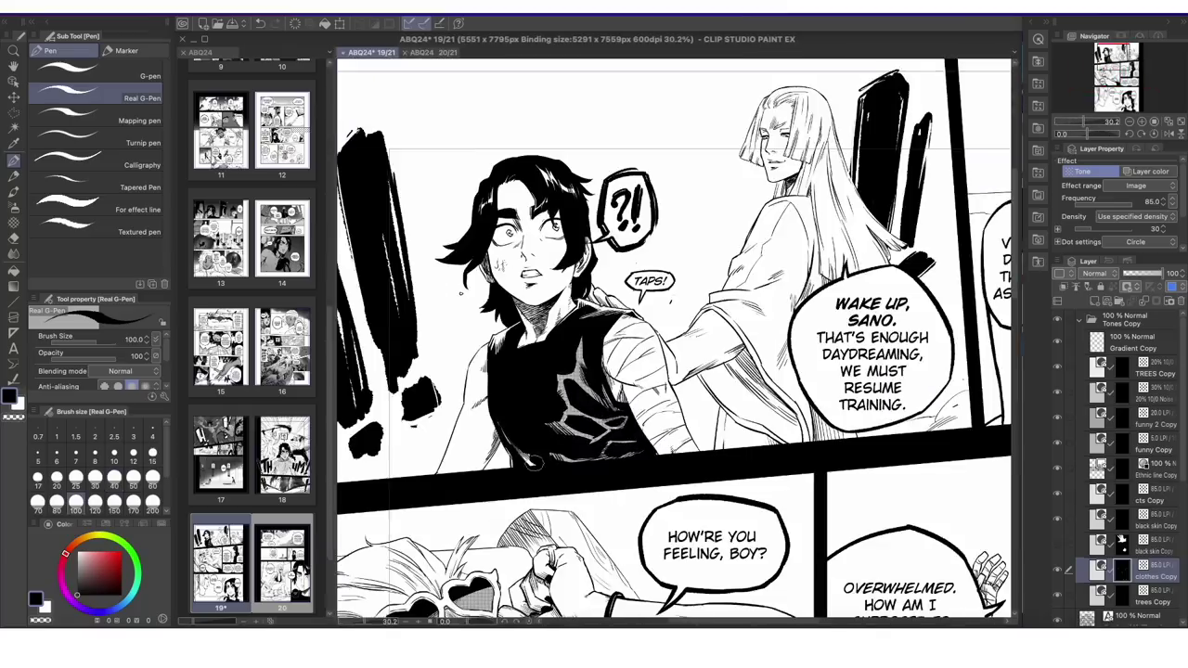
pyautogui.scroll(5, 575, 317)
pyautogui.press('[')
pyautogui.press('[')
pyautogui.press('[')
pyautogui.press('[')
pyautogui.press('[')
pyautogui.moveTo(399, 368); pyautogui.dragTo(437, 341)
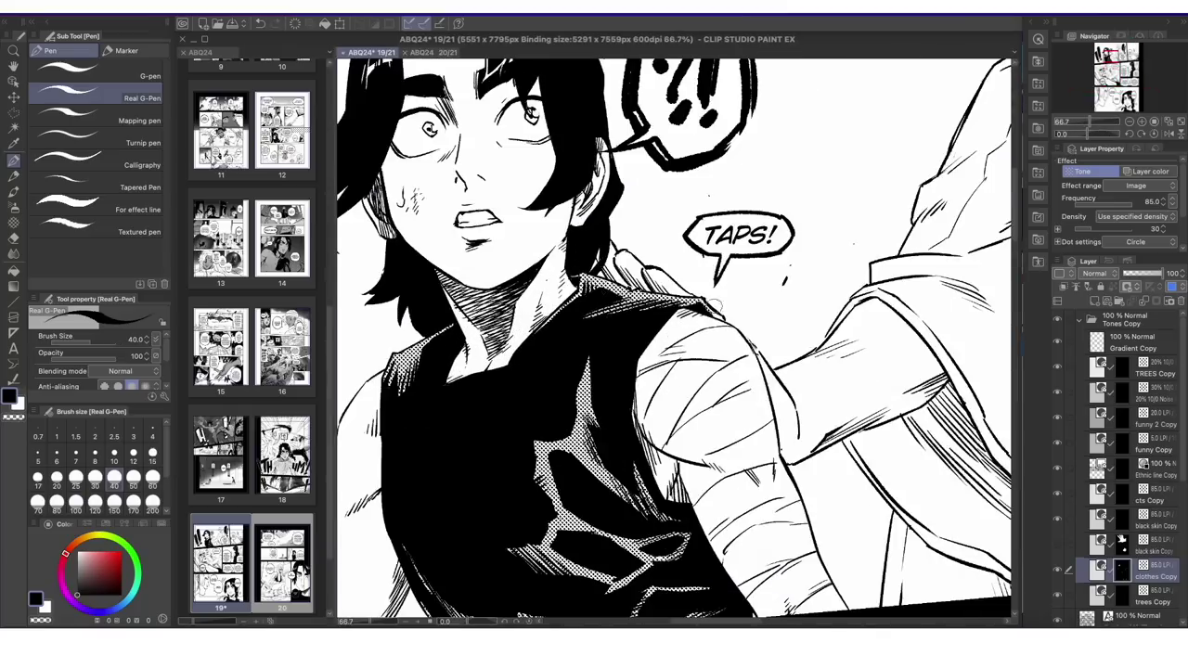
# Auto-select a small clothing area for tone and paint tone beside the black strap on the long-haired figure's face.
pyautogui.scroll(-8, 603, 453)
pyautogui.scroll(7, 657, 403)
pyautogui.press('w')
pyautogui.click(676, 384)
pyautogui.scroll(-8, 817, 495)
pyautogui.press('super+d')
pyautogui.scroll(9, 748, 608)
pyautogui.press('p')
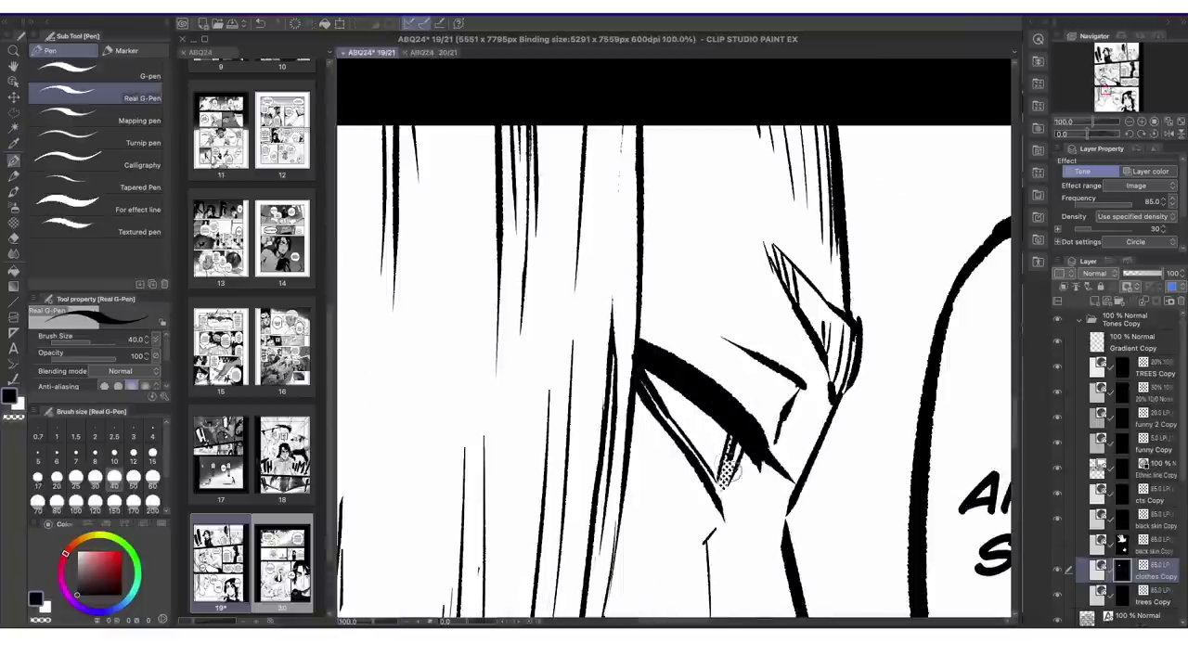
# Tone the sleeping monkey's face and ear and the dark area by the panel edge with Real G-Pen strokes and auto selection.
pyautogui.hotkey('ctrl', '0')
pyautogui.scroll(9, 808, 130)
pyautogui.moveTo(802, 328); pyautogui.dragTo(789, 344)
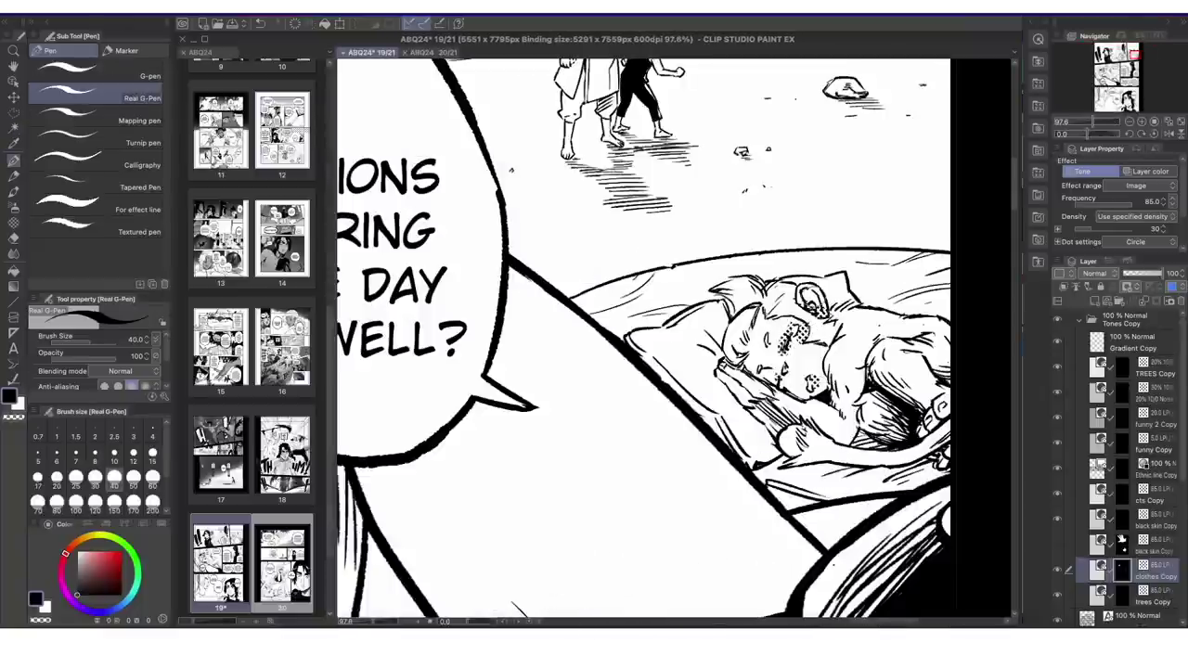
pyautogui.moveTo(945, 402); pyautogui.dragTo(928, 431)
pyautogui.click(946, 464)
pyautogui.press('w')
pyautogui.click(775, 365)
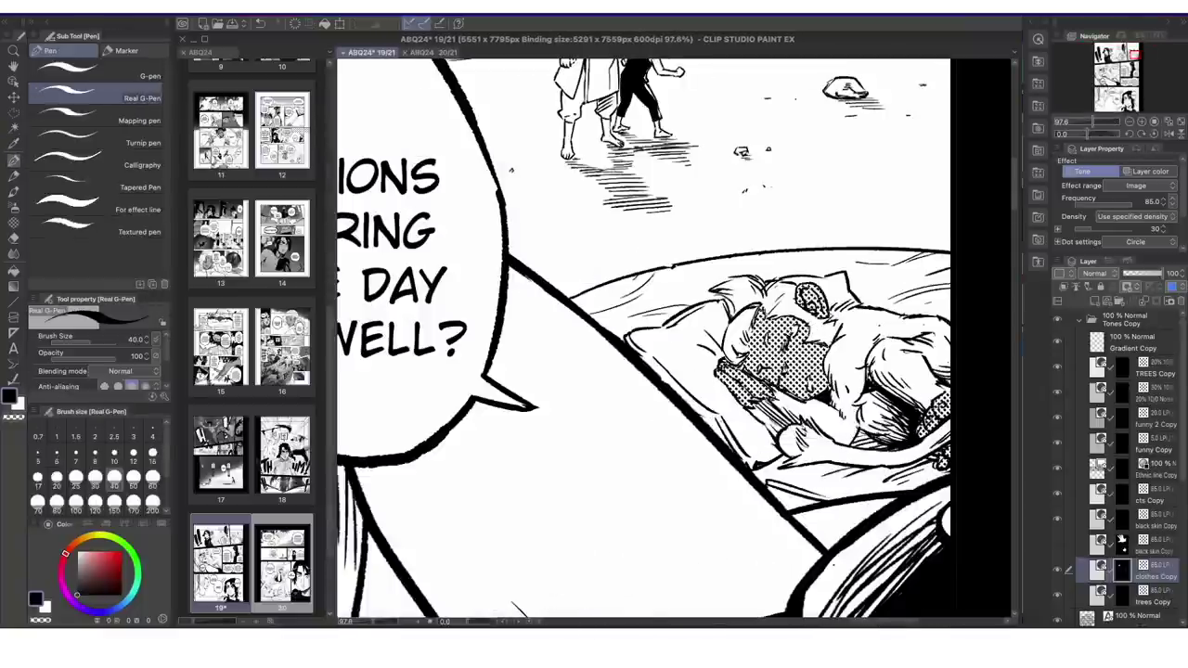
pyautogui.press('p')
# Auto-select two neighbouring areas elsewhere on page 19, fill them with tone and save the page.
pyautogui.hotkey('ctrl', '0')
pyautogui.scroll(10, 801, 117)
pyautogui.press('w')
pyautogui.click(746, 265)
pyautogui.keyDown('shift'); pyautogui.click(787, 265); pyautogui.keyUp('shift')
pyautogui.hotkey('alt', 'Delete')
pyautogui.hotkey('ctrl', 'd')
pyautogui.press('p')
pyautogui.scroll(-10, 842, 247)
pyautogui.hotkey('ctrl', 's')
# On page 20's clothes Copy layer, tone the heart-shaped sunglasses and black straps with the Real G-Pen at size 50.
pyautogui.click(434, 52)
pyautogui.click(1123, 539)
pyautogui.scroll(8, 724, 441)
pyautogui.press(']')
pyautogui.moveTo(475, 448); pyautogui.dragTo(511, 508)
pyautogui.moveTo(670, 521); pyautogui.dragTo(642, 518)
pyautogui.scroll(-3, 724, 472)
pyautogui.scroll(3, 724, 471)
pyautogui.moveTo(724, 472); pyautogui.dragTo(771, 581)
pyautogui.scroll(4, 803, 211)
pyautogui.scroll(-3, 803, 212)
pyautogui.scroll(3, 803, 212)
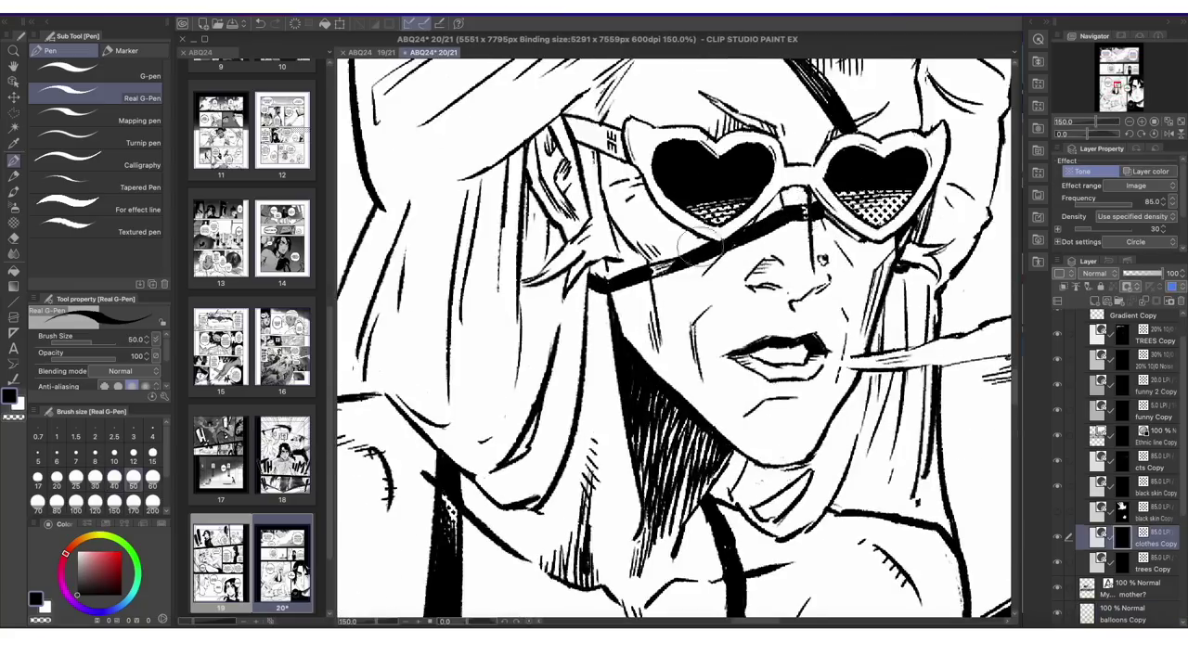
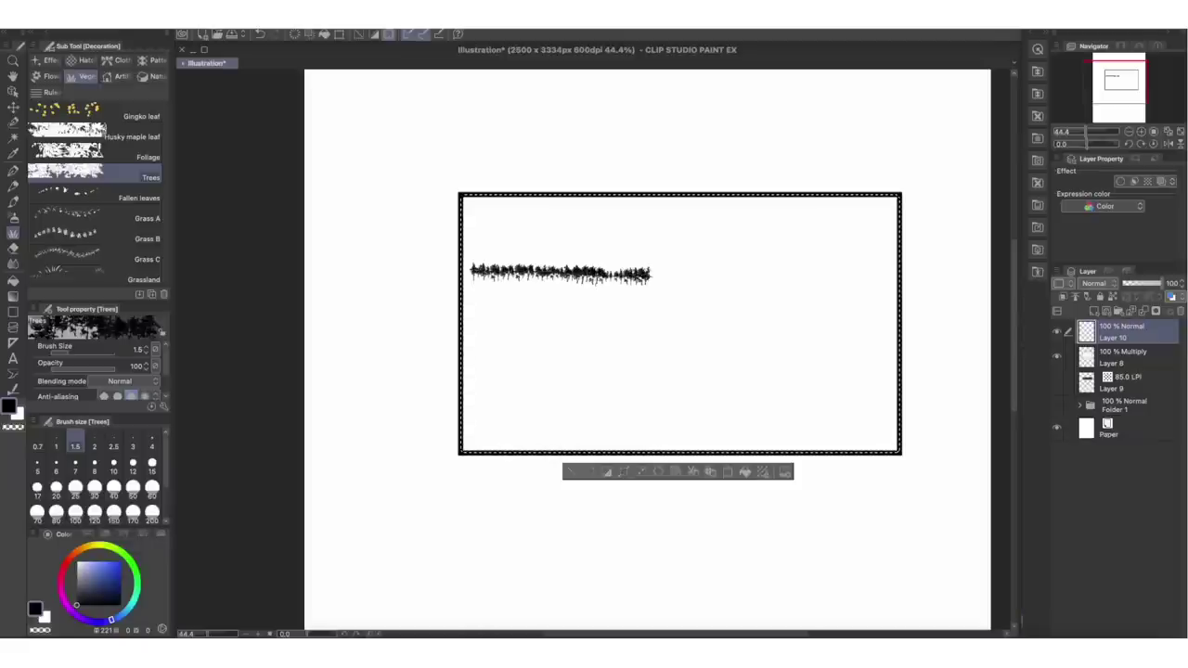
# Undo the painted row of trees and paint foliage in the frame's lower-right corner with the Foliage brush at size 150.
pyautogui.hotkey('ctrl', 'z')
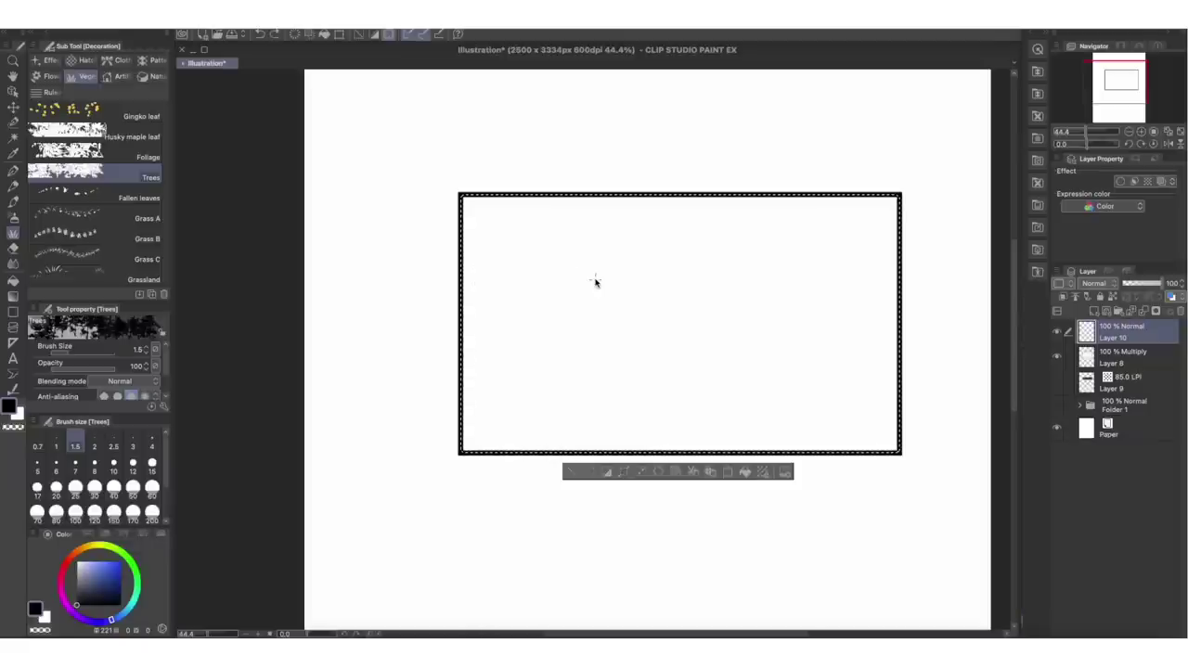
pyautogui.click(115, 156)
pyautogui.press(']')
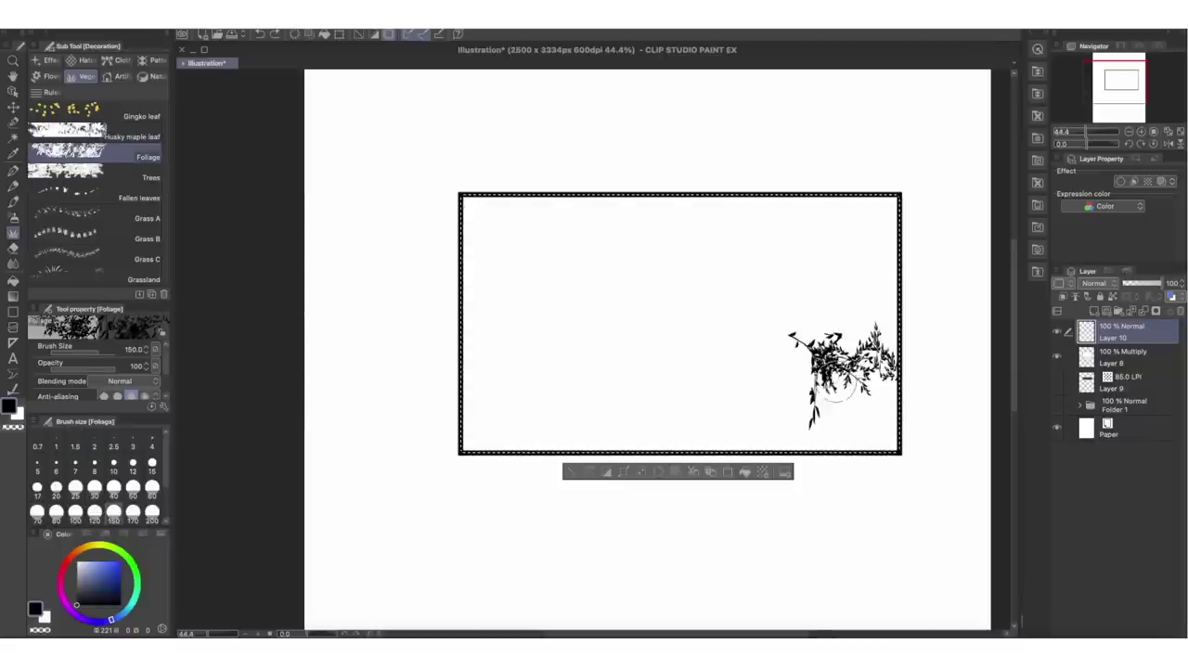
pyautogui.moveTo(840, 376); pyautogui.dragTo(787, 388)
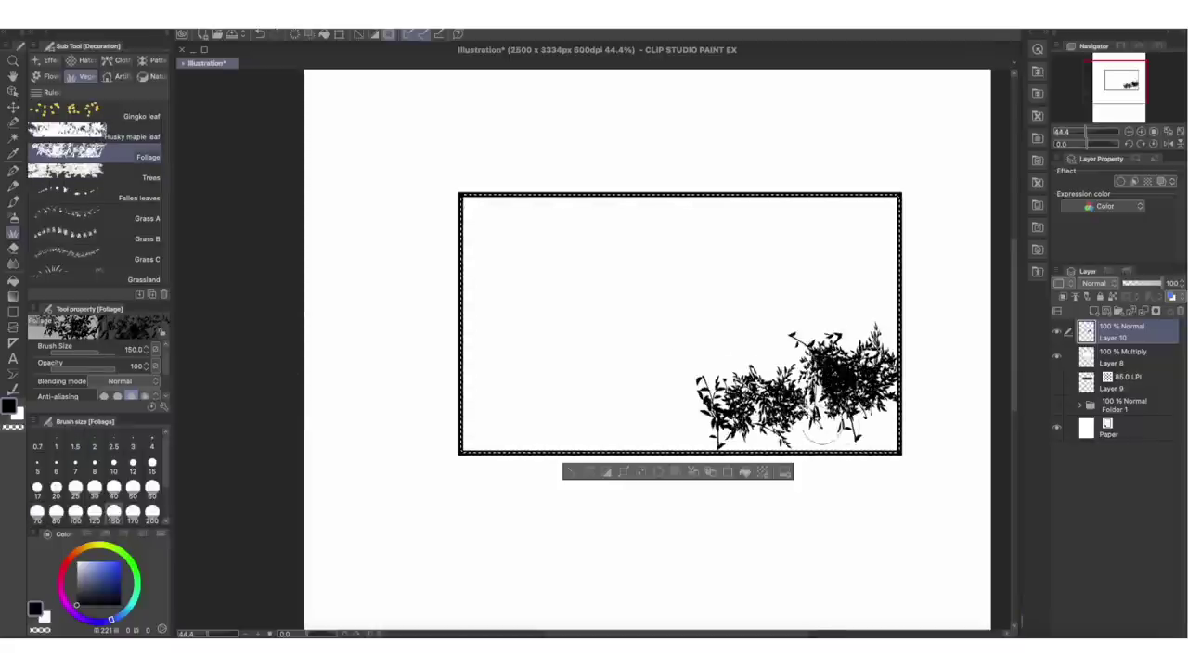
# Build up the bush with black Husky maple leaf strokes at size 70 and paint white leaves over it as highlights.
pyautogui.click(111, 136)
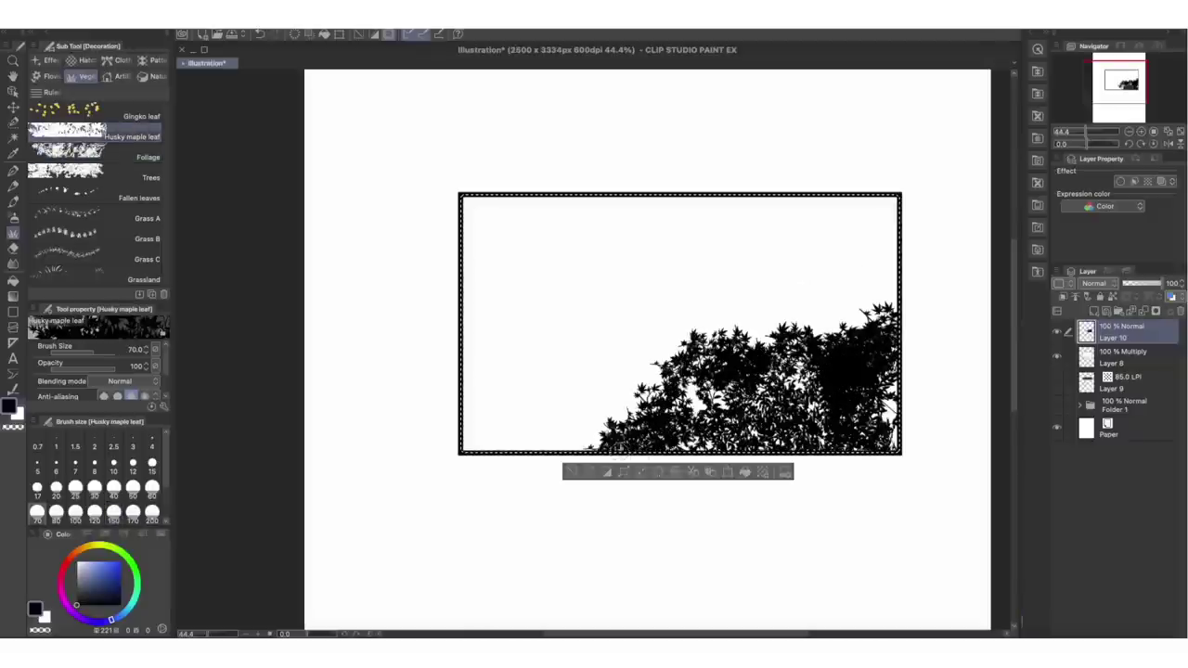
pyautogui.moveTo(665, 377); pyautogui.dragTo(628, 379)
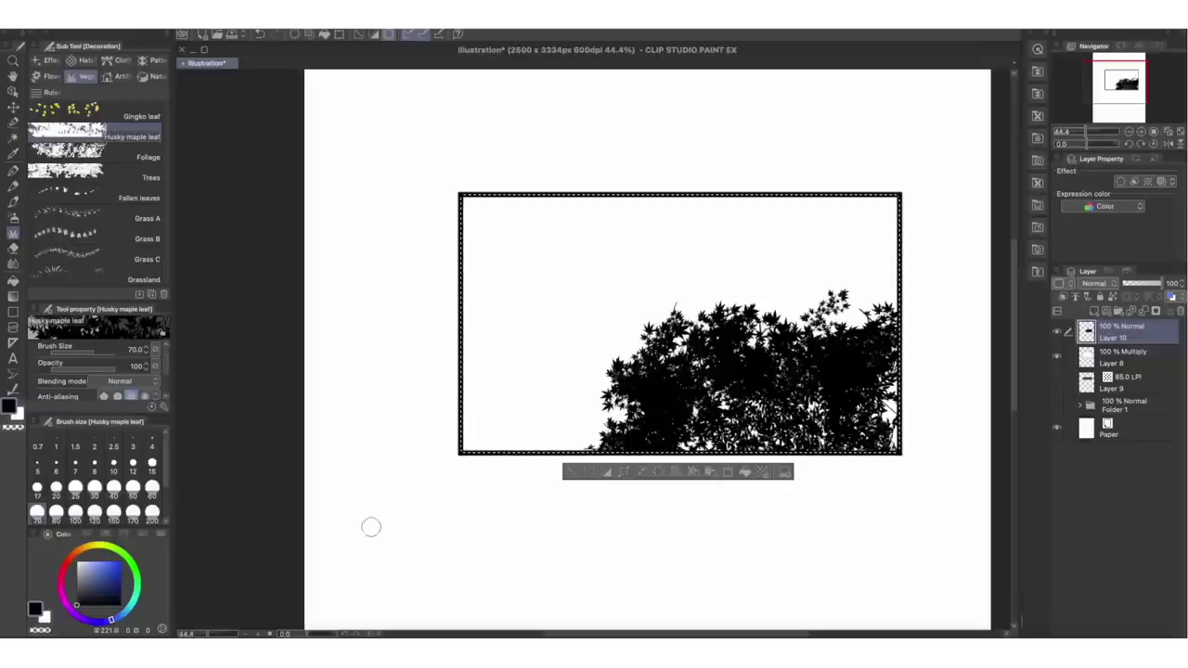
pyautogui.click(46, 618)
pyautogui.moveTo(653, 378); pyautogui.dragTo(873, 331)
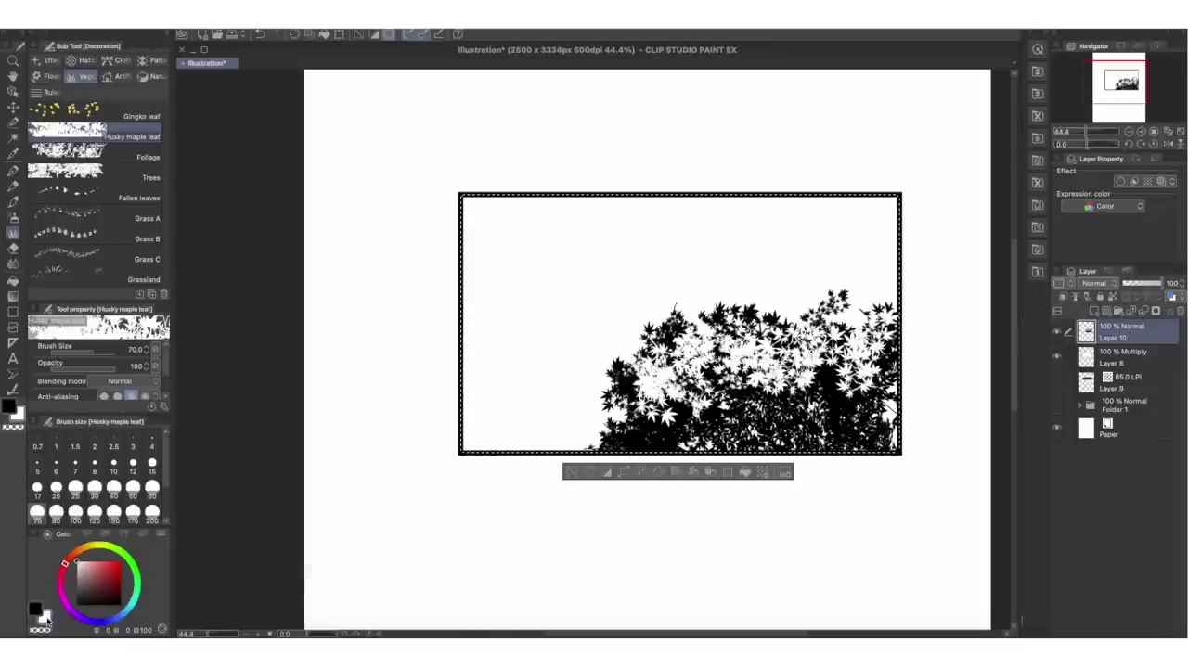
pyautogui.click(1057, 337)
pyautogui.click(1056, 336)
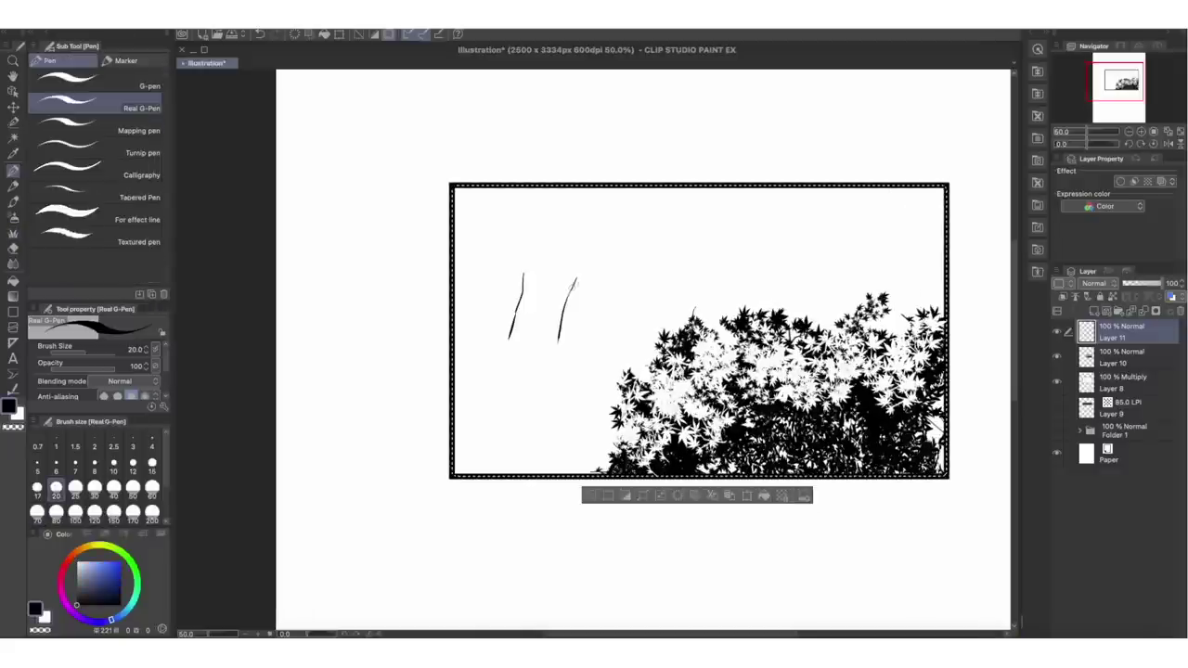
# Draw a forked tree trunk with branches and bark hatching on Layer 11 with the Real G-Pen at size 20.
pyautogui.moveTo(568, 297)
pyautogui.mouseDown()
pyautogui.moveTo(606, 269)
pyautogui.moveTo(600, 279)
pyautogui.mouseUp()
pyautogui.moveTo(551, 279); pyautogui.dragTo(544, 290)
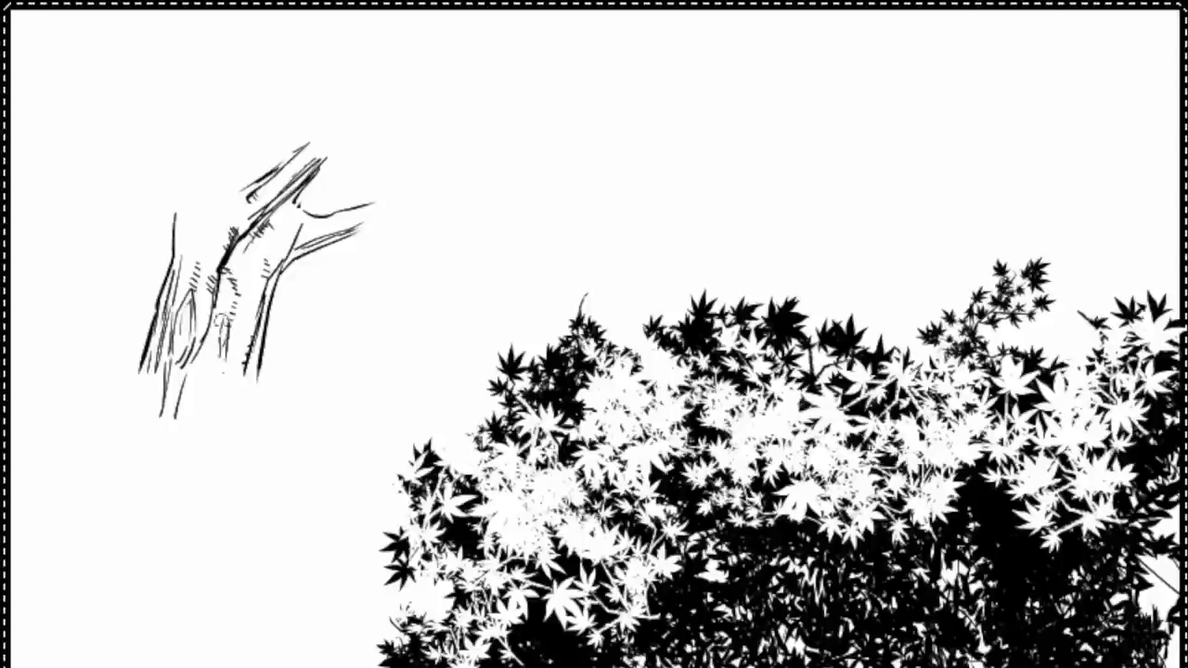
pyautogui.moveTo(163, 379); pyautogui.dragTo(159, 384)
pyautogui.moveTo(164, 387); pyautogui.dragTo(157, 402)
pyautogui.moveTo(142, 370); pyautogui.dragTo(138, 422)
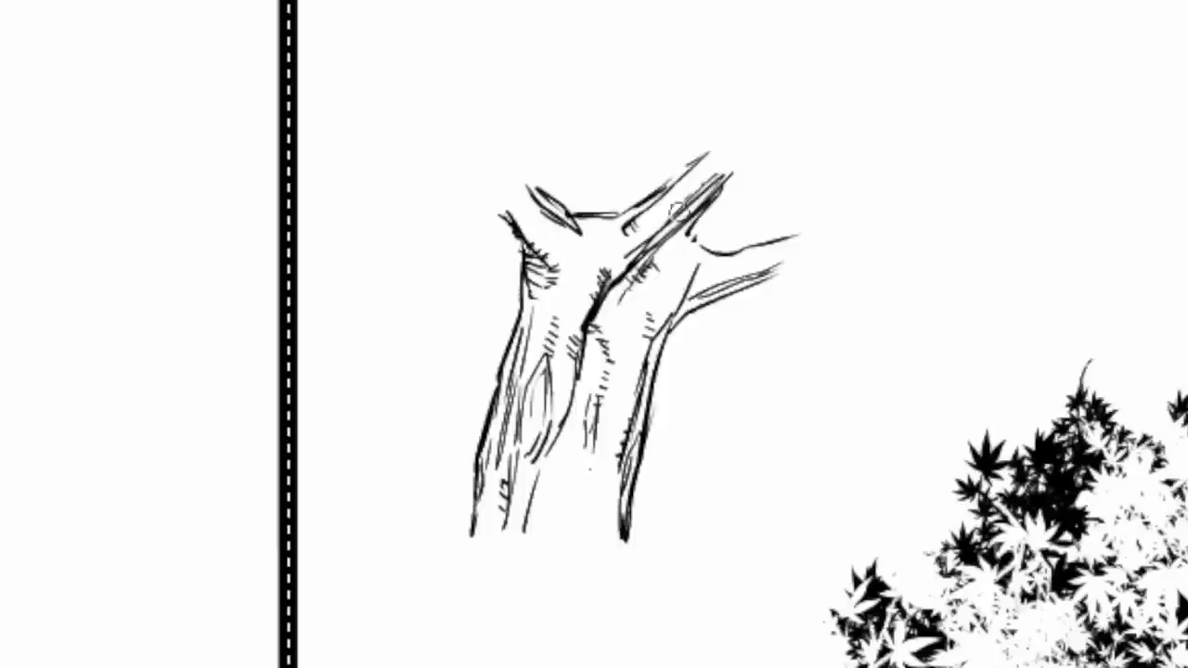
pyautogui.moveTo(702, 250)
pyautogui.mouseDown()
pyautogui.moveTo(665, 267)
pyautogui.moveTo(724, 267)
pyautogui.moveTo(776, 244)
pyautogui.moveTo(804, 257)
pyautogui.mouseUp()
pyautogui.moveTo(712, 269)
pyautogui.mouseDown()
pyautogui.moveTo(808, 239)
pyautogui.moveTo(696, 289)
pyautogui.moveTo(800, 258)
pyautogui.moveTo(698, 271)
pyautogui.moveTo(687, 253)
pyautogui.moveTo(800, 253)
pyautogui.moveTo(787, 268)
pyautogui.moveTo(835, 283)
pyautogui.moveTo(716, 247)
pyautogui.moveTo(757, 192)
pyautogui.moveTo(724, 227)
pyautogui.moveTo(691, 236)
pyautogui.moveTo(713, 238)
pyautogui.mouseUp()
pyautogui.moveTo(713, 238); pyautogui.dragTo(696, 242)
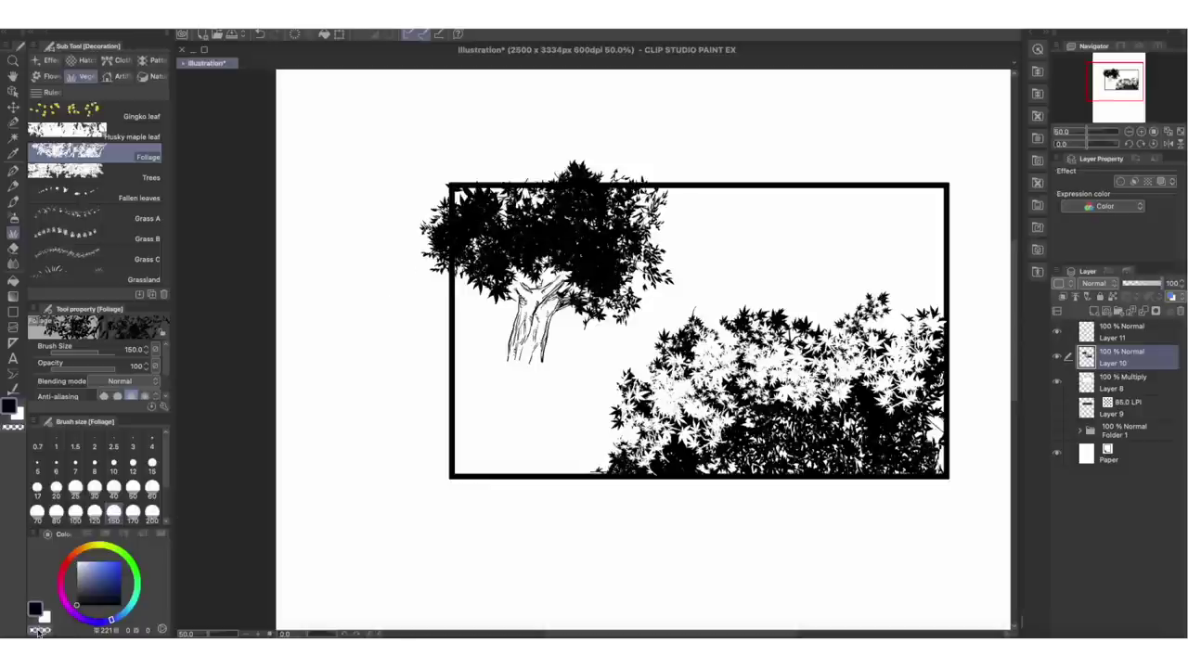
# Break up the black tree crown on Layer 10 with transparent Foliage strokes and enlarge the trunk on Layer 11.
pyautogui.moveTo(510, 200)
pyautogui.mouseDown()
pyautogui.moveTo(454, 232)
pyautogui.moveTo(580, 199)
pyautogui.moveTo(575, 172)
pyautogui.mouseUp()
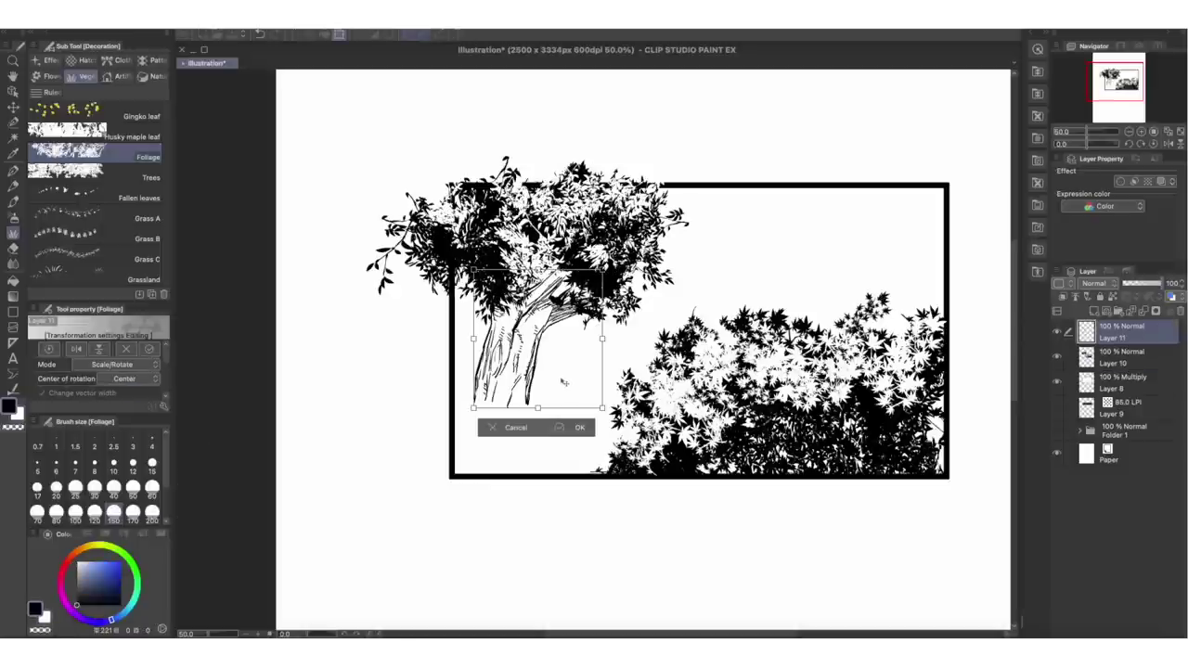
pyautogui.press('Return')
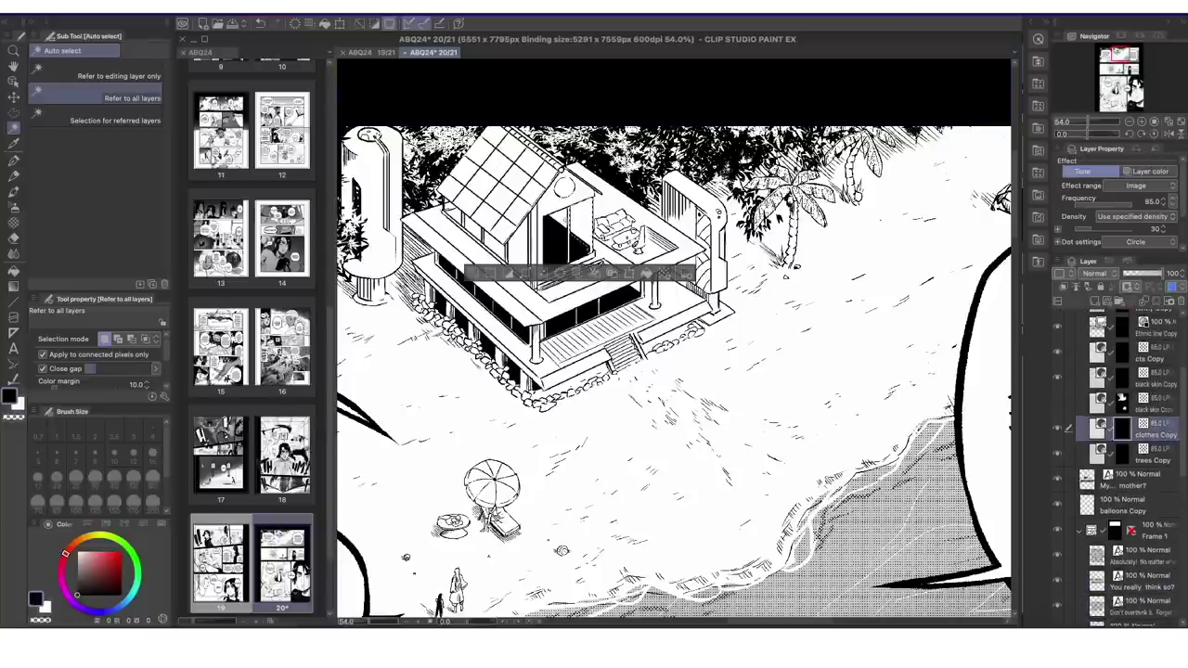
# Select the beach house's glass openings on page 20 and fill them with tone on the clothes Copy layer.
pyautogui.keyDown('shift'); pyautogui.click(561, 213); pyautogui.keyUp('shift')
pyautogui.keyDown('shift'); pyautogui.click(635, 288); pyautogui.keyUp('shift')
pyautogui.click(661, 317)
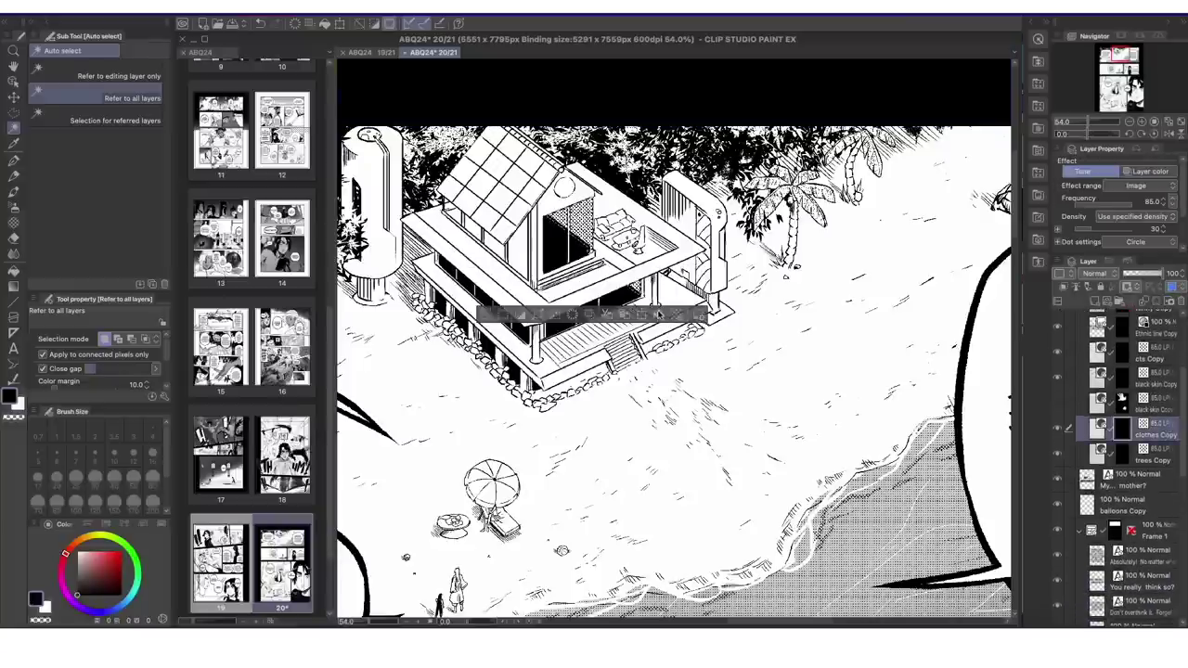
pyautogui.press('super+d')
pyautogui.scroll(-3, 665, 315)
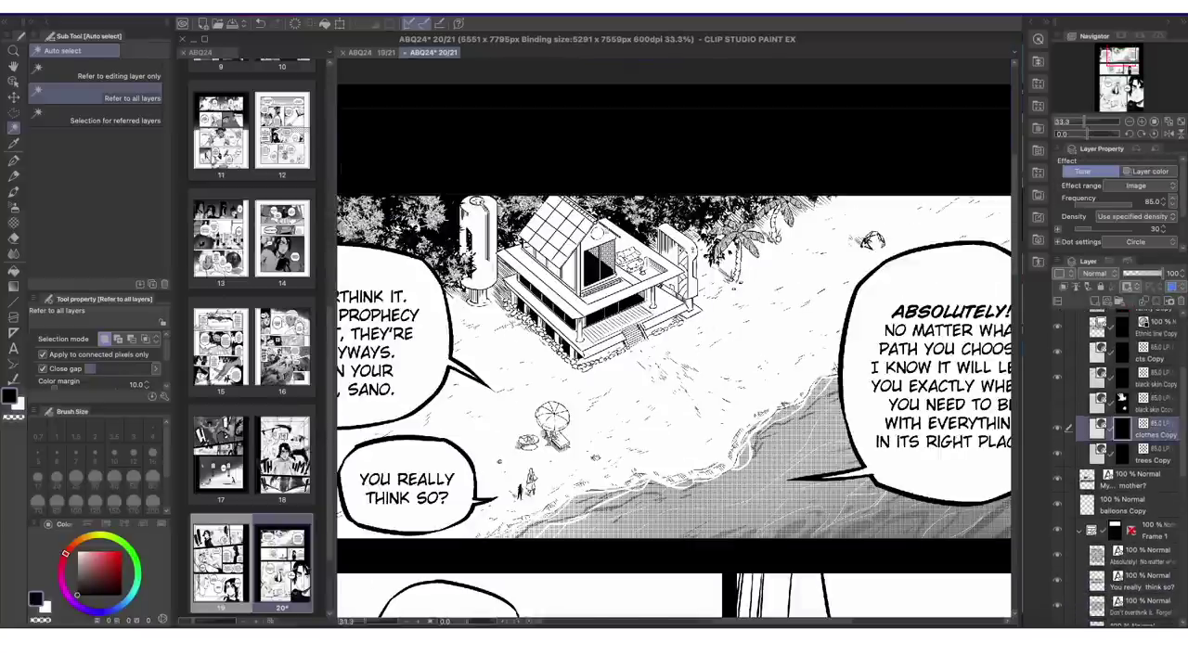
# Auto-select all of the beach house's roof panels, including the missed middle one, and fill them with tone.
pyautogui.scroll(5, 587, 233)
pyautogui.click(577, 256)
pyautogui.keyDown('shift'); pyautogui.click(554, 274); pyautogui.keyUp('shift')
pyautogui.keyDown('shift'); pyautogui.click(593, 219); pyautogui.keyUp('shift')
pyautogui.keyDown('shift'); pyautogui.click(565, 196); pyautogui.keyUp('shift')
pyautogui.keyDown('shift'); pyautogui.click(525, 248); pyautogui.keyUp('shift')
pyautogui.keyDown('shift'); pyautogui.click(511, 198); pyautogui.keyUp('shift')
pyautogui.keyDown('shift'); pyautogui.click(492, 222); pyautogui.keyUp('shift')
pyautogui.keyDown('shift'); pyautogui.click(475, 245); pyautogui.keyUp('shift')
pyautogui.keyDown('shift'); pyautogui.click(540, 294); pyautogui.keyUp('shift')
pyautogui.click(597, 339)
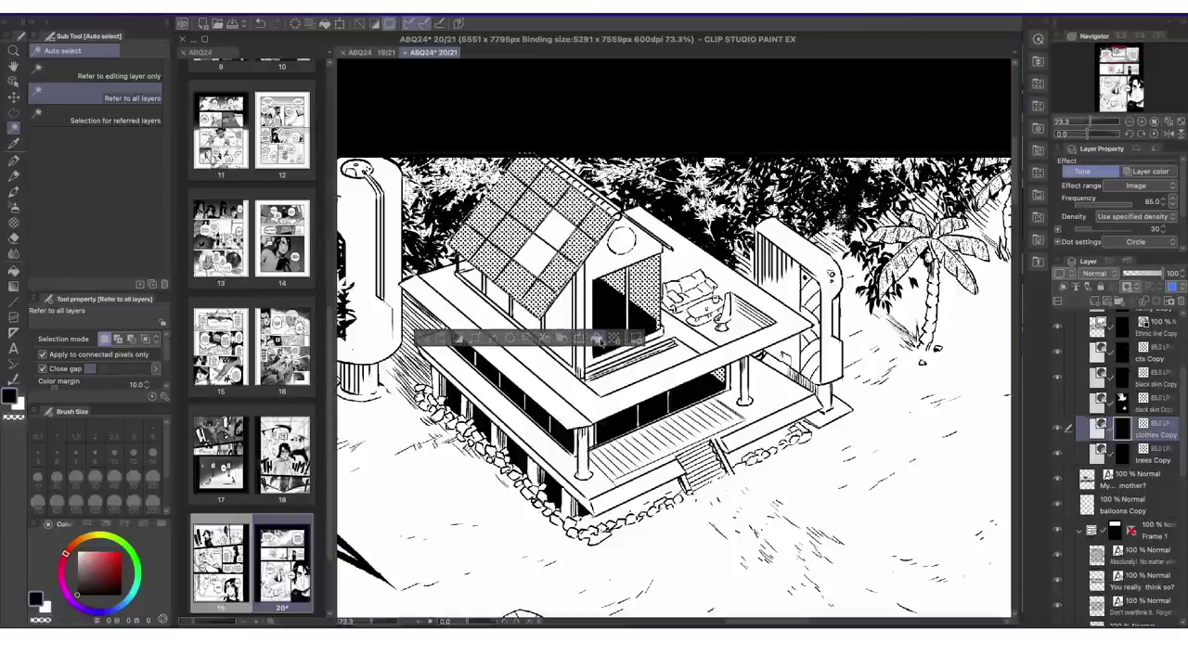
pyautogui.click(543, 245)
pyautogui.click(612, 300)
# Select the openings beneath the roof's lower edge and fill them with black on Frame 1's ink layer.
pyautogui.click(527, 321)
pyautogui.keyDown('shift'); pyautogui.click(477, 285); pyautogui.keyUp('shift')
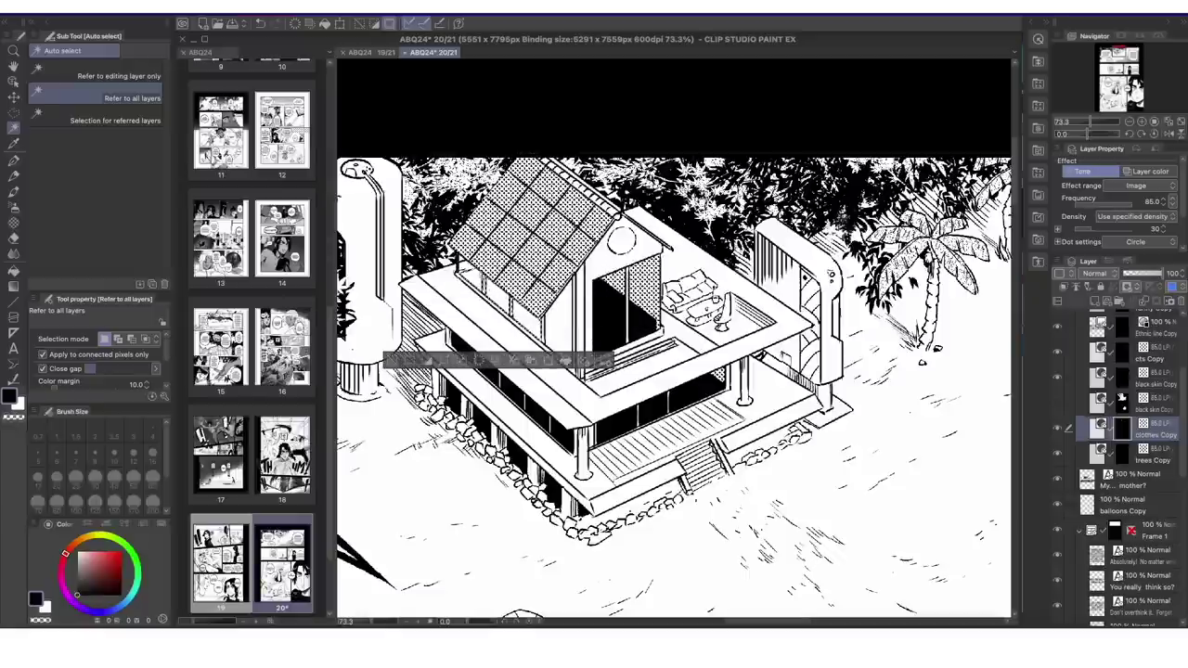
pyautogui.moveTo(1184, 472); pyautogui.dragTo(1183, 498)
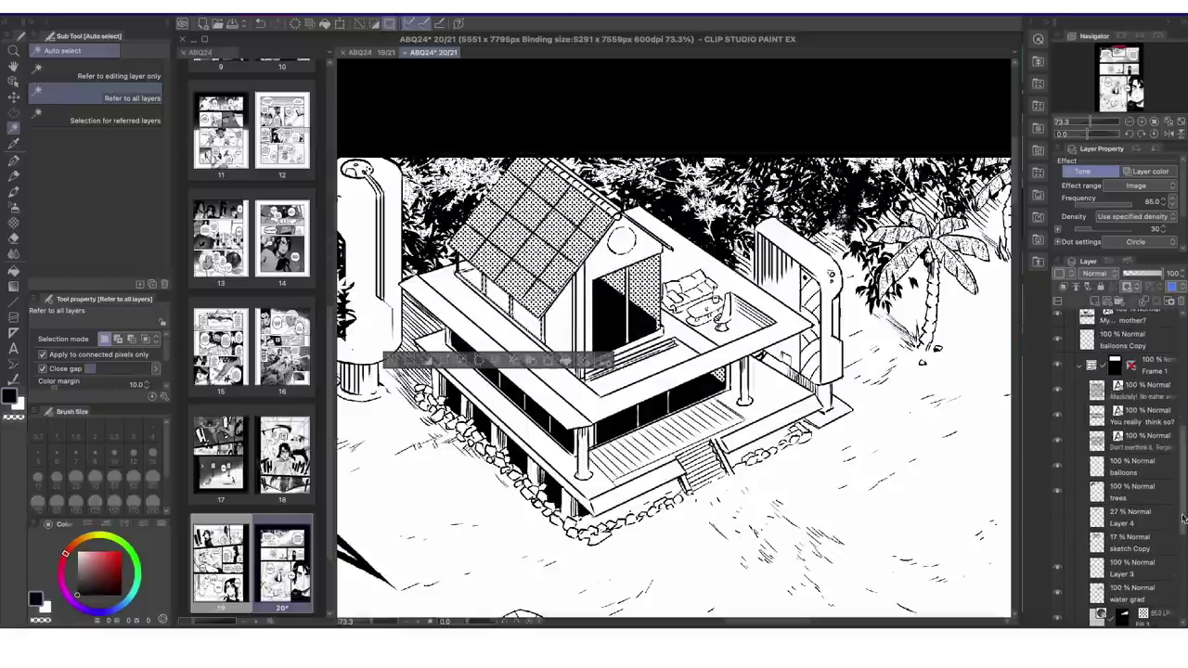
pyautogui.click(525, 316)
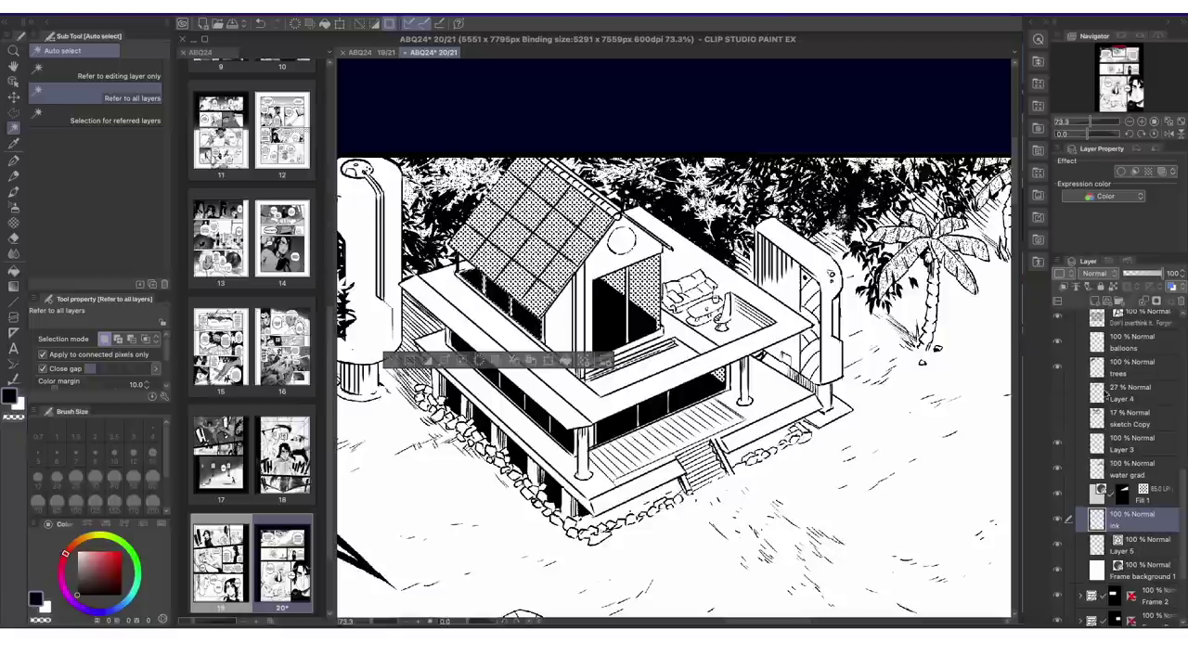
# Return to the clothes Copy layer and auto-select the first opening beneath the roof's lower edge.
pyautogui.scroll(5, 1185, 405)
pyautogui.moveTo(1184, 405); pyautogui.dragTo(1185, 403)
pyautogui.click(1151, 386)
pyautogui.click(470, 275)
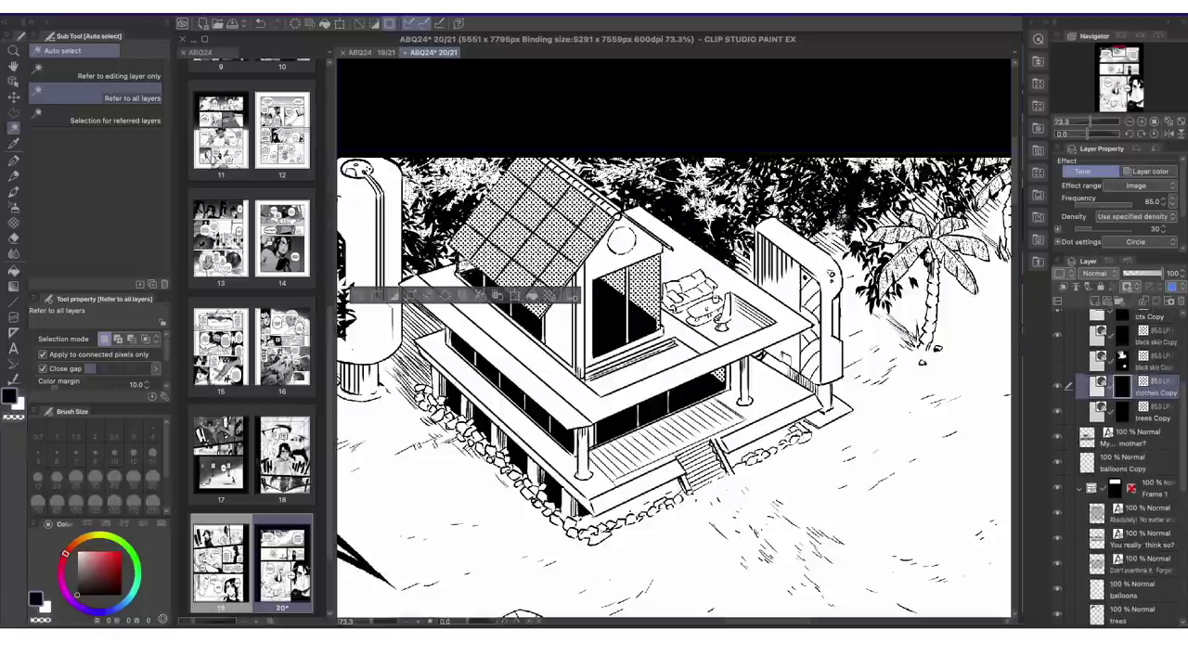
pyautogui.press('p')
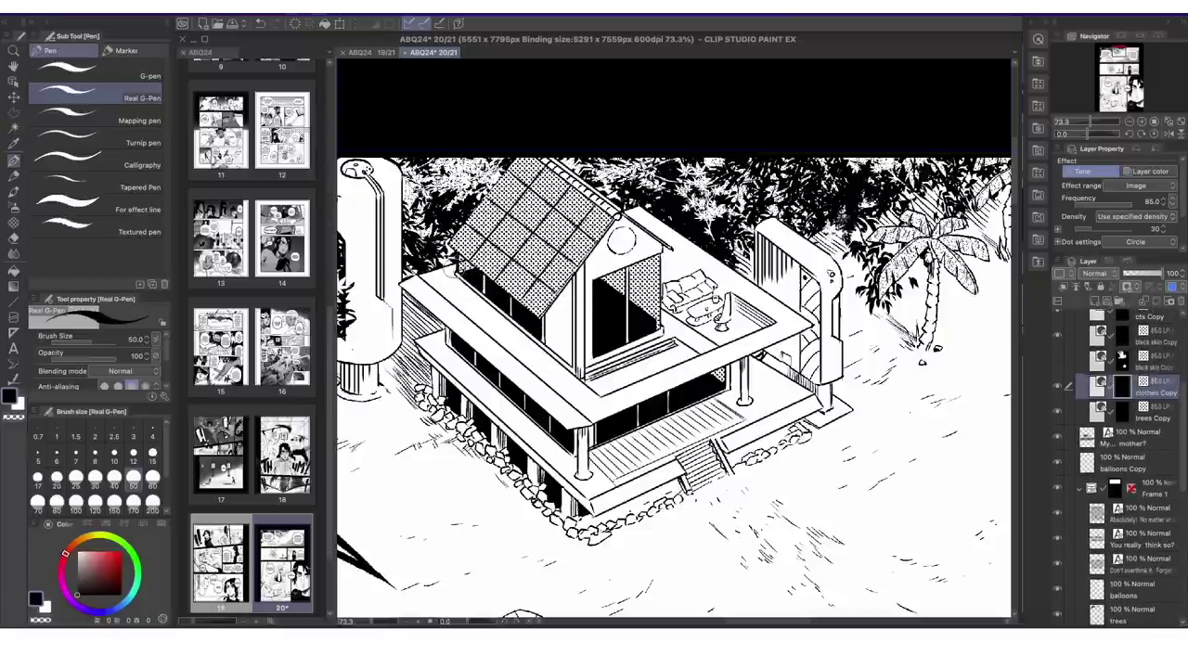
pyautogui.scroll(-3, 470, 268)
pyautogui.scroll(6, 629, 280)
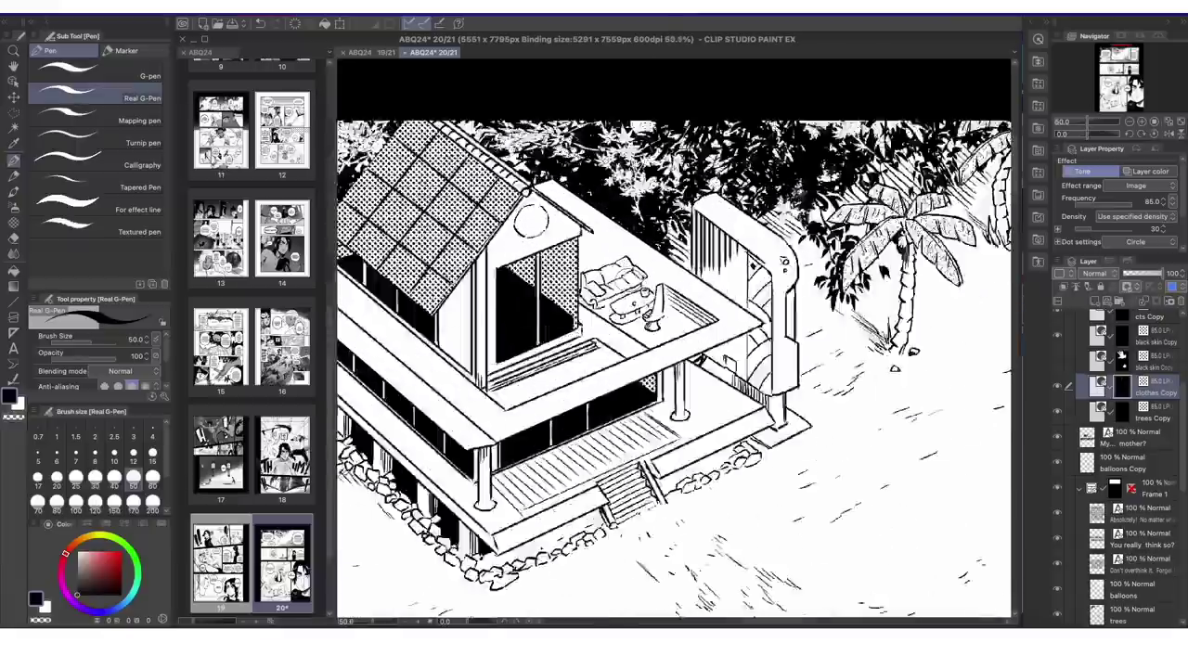
pyautogui.press('w')
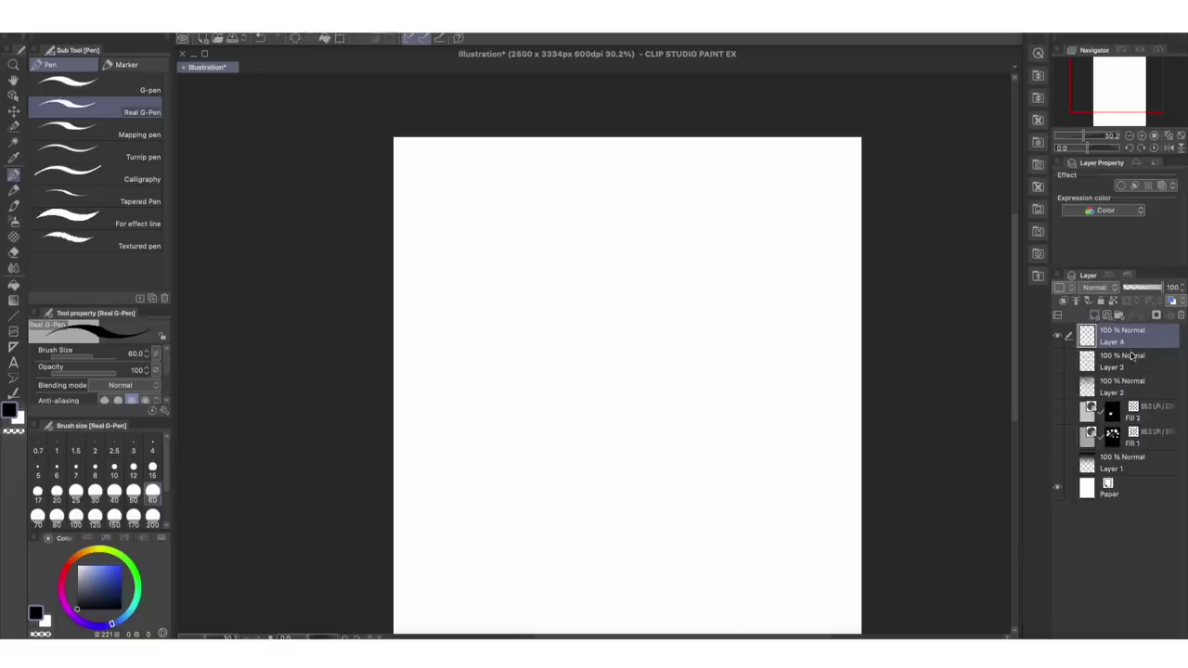
# Make a wide rectangular selection across the middle of the blank canvas.
pyautogui.press('g')
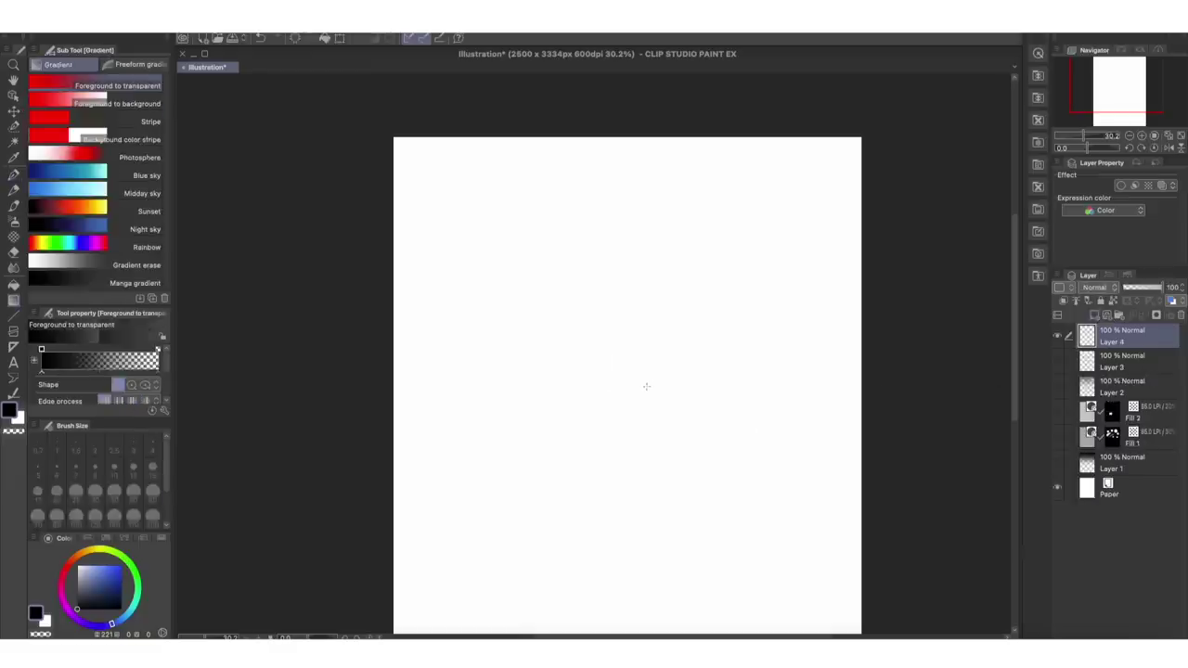
pyautogui.press('m')
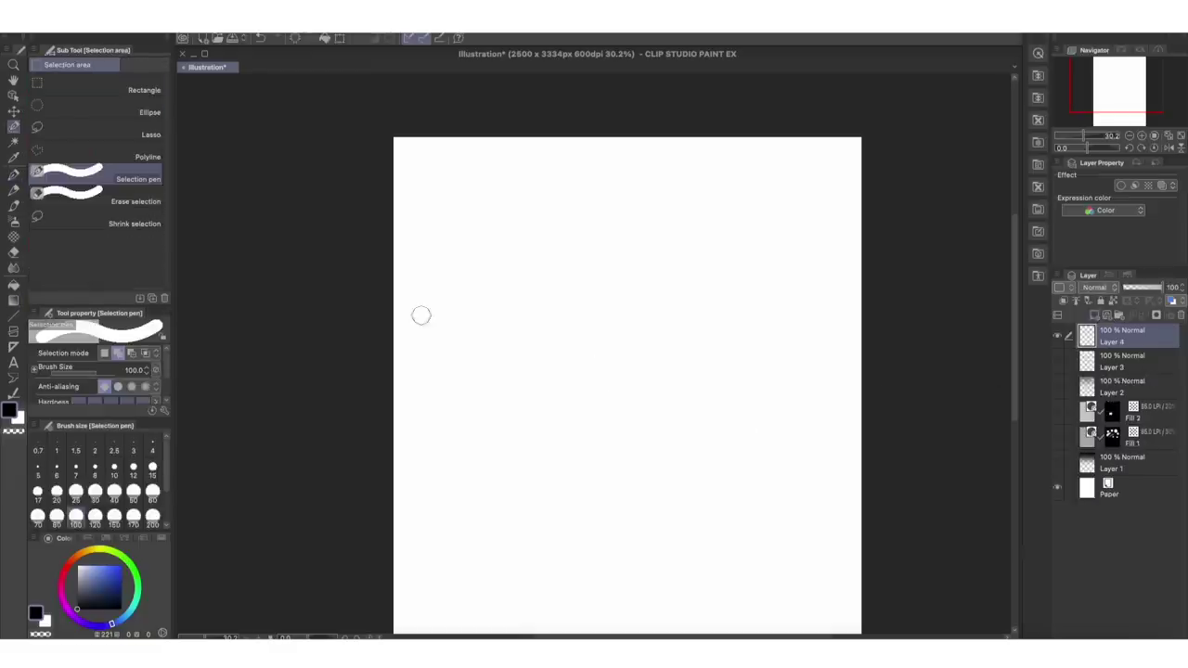
pyautogui.click(100, 86)
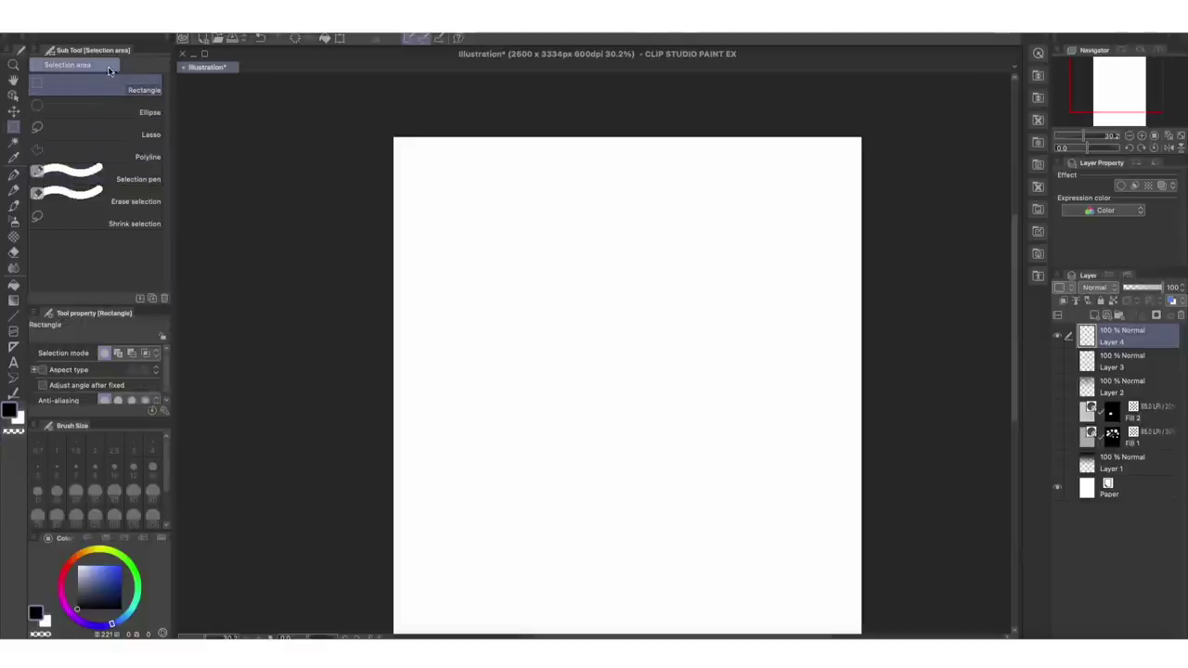
pyautogui.moveTo(454, 295); pyautogui.dragTo(807, 461)
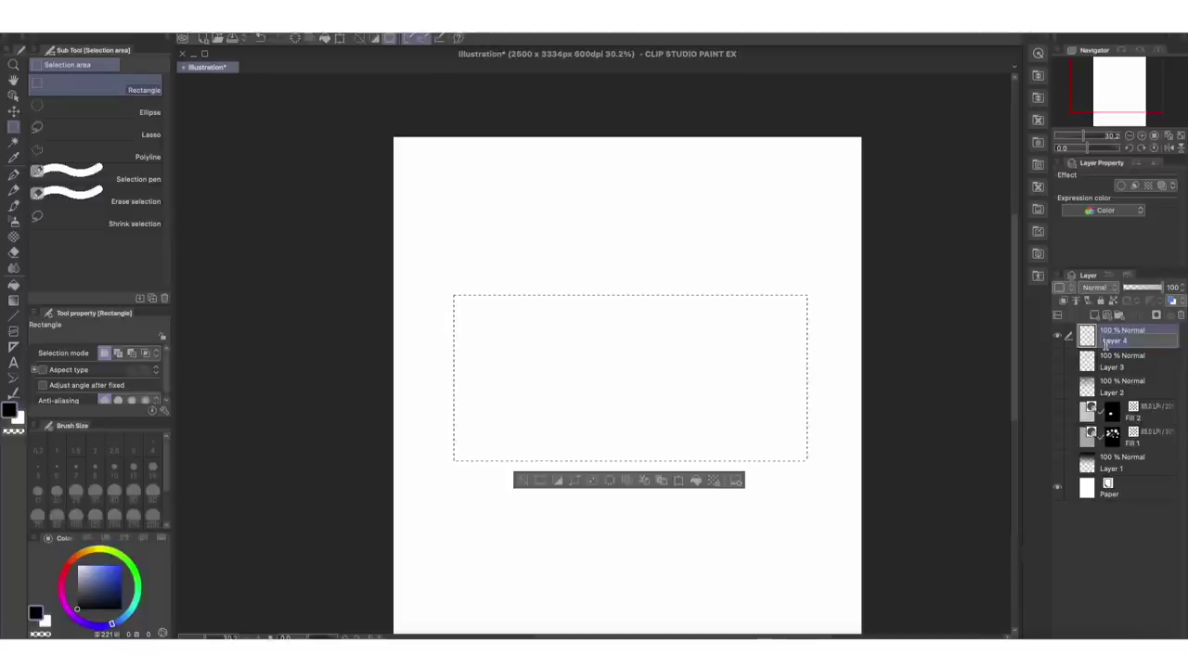
# Rename Layer 4 as water and fill the selection with a downward-fading Foreground to transparent gradient in black.
pyautogui.write('water')
pyautogui.press('Return')
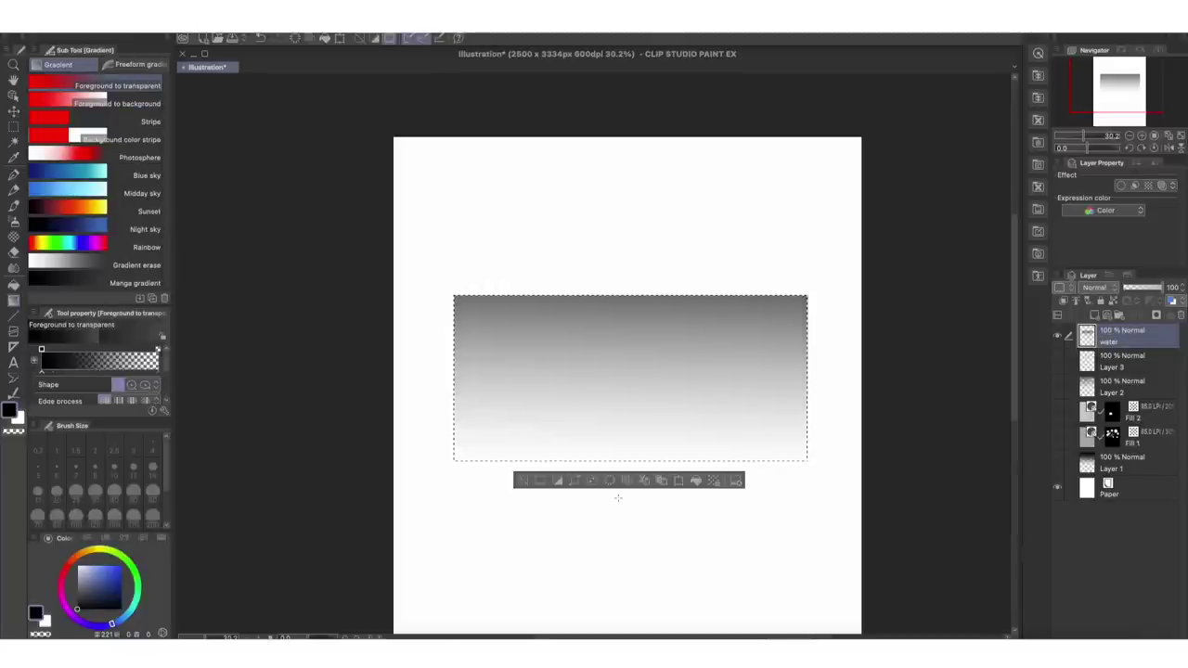
# Cut short horizontal ripple highlights into the gradient's upper part with the Real G-Pen at size 60 in transparent colour.
pyautogui.press('p')
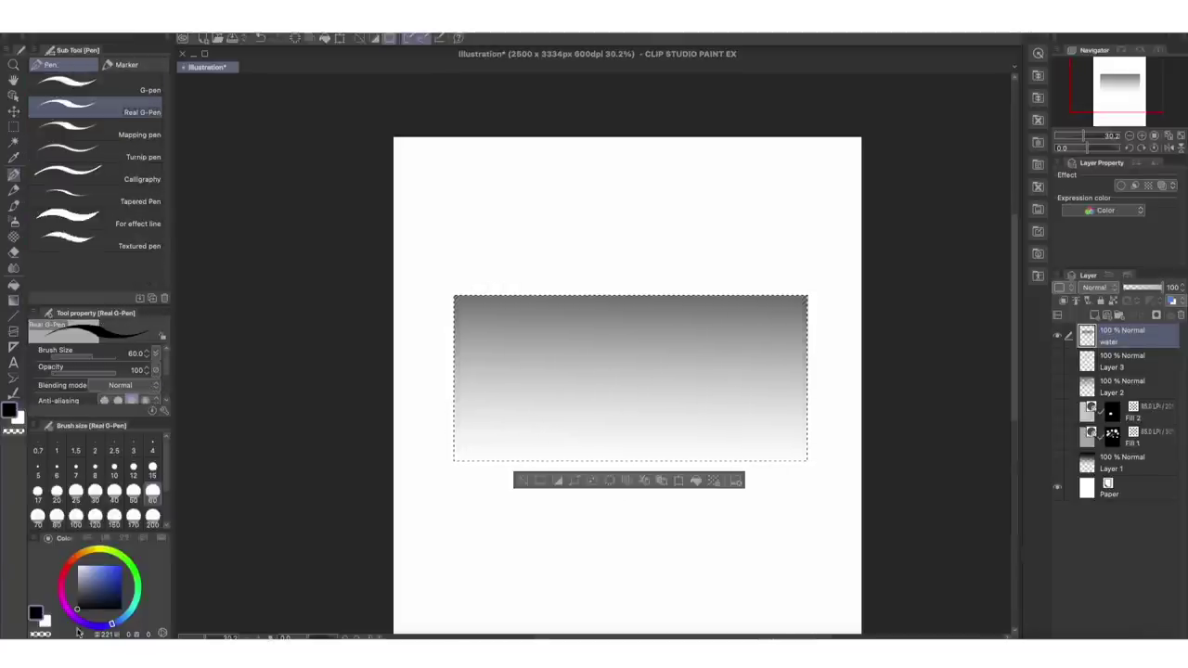
pyautogui.click(42, 635)
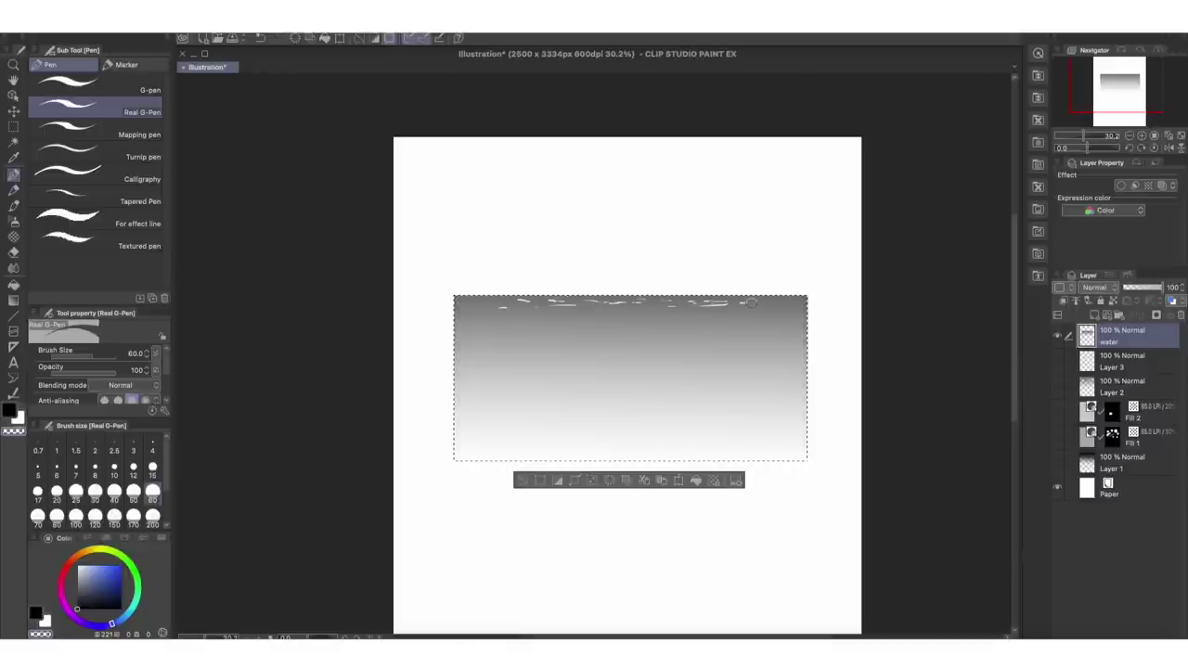
pyautogui.moveTo(577, 324); pyautogui.dragTo(600, 324)
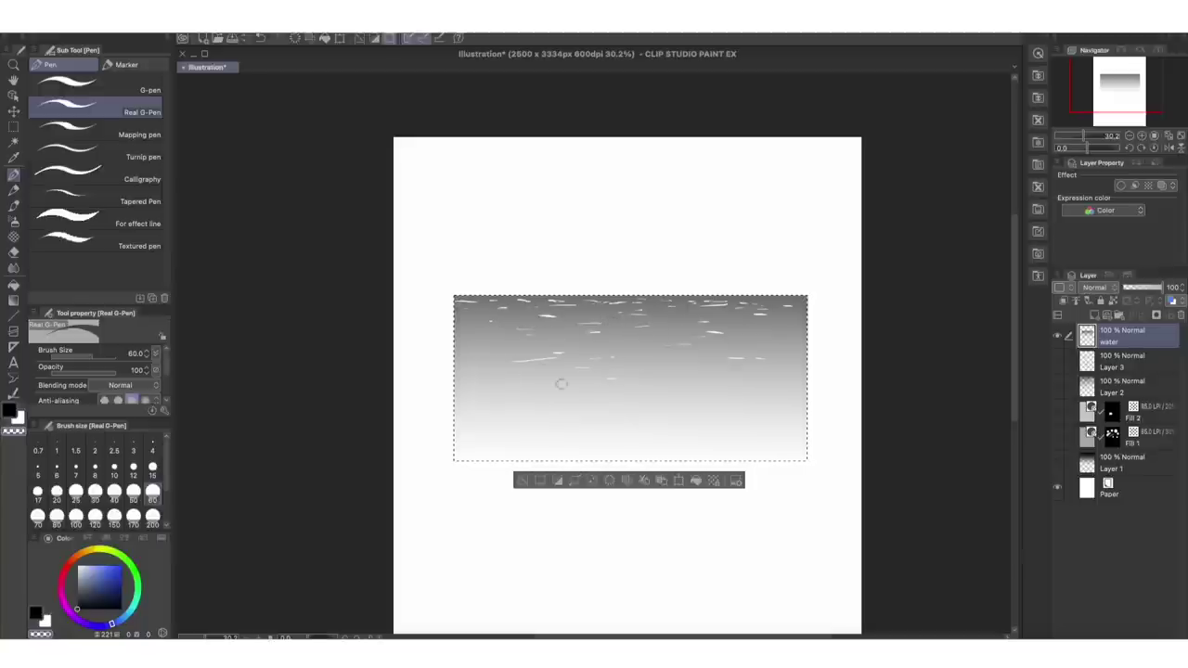
# Undo the ripples and gradient, and refill the selection with an upward-fading Foreground to transparent gradient in black.
pyautogui.hotkey('ctrl', 'z')
pyautogui.hotkey('ctrl', 'z')
pyautogui.hotkey('ctrl', 'z')
pyautogui.hotkey('ctrl', 'z')
pyautogui.hotkey('ctrl', 'z')
pyautogui.hotkey('ctrl', 'z')
pyautogui.hotkey('ctrl', 'z')
pyautogui.hotkey('ctrl', 'z')
pyautogui.press('g')
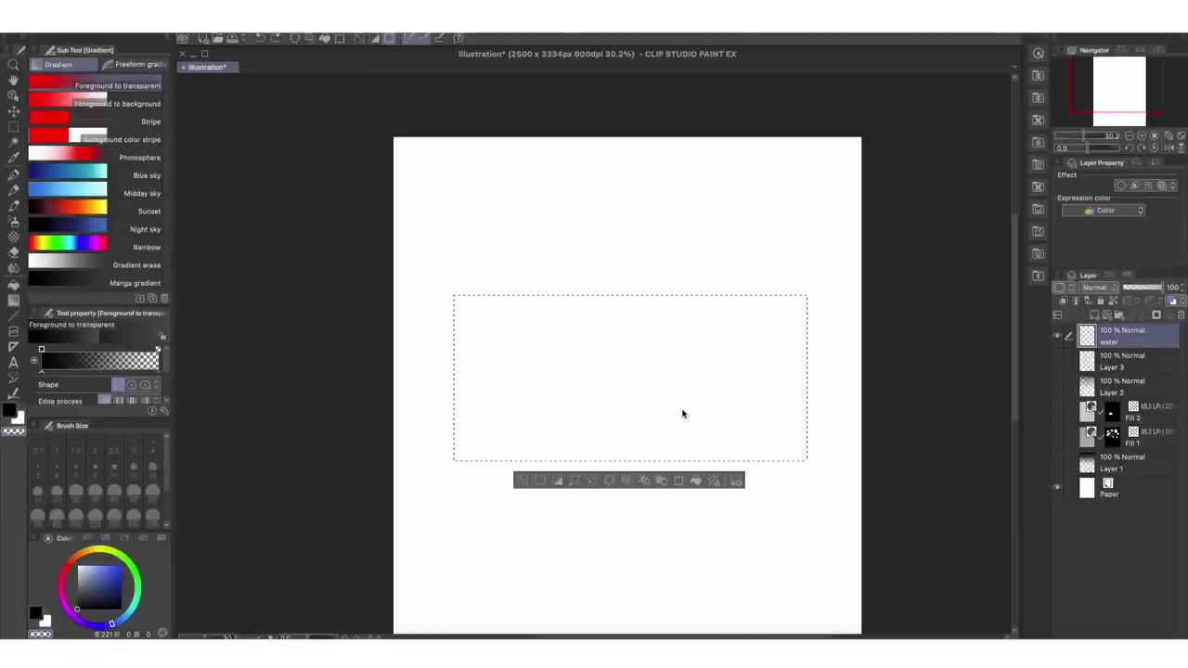
pyautogui.moveTo(641, 555); pyautogui.dragTo(636, 161)
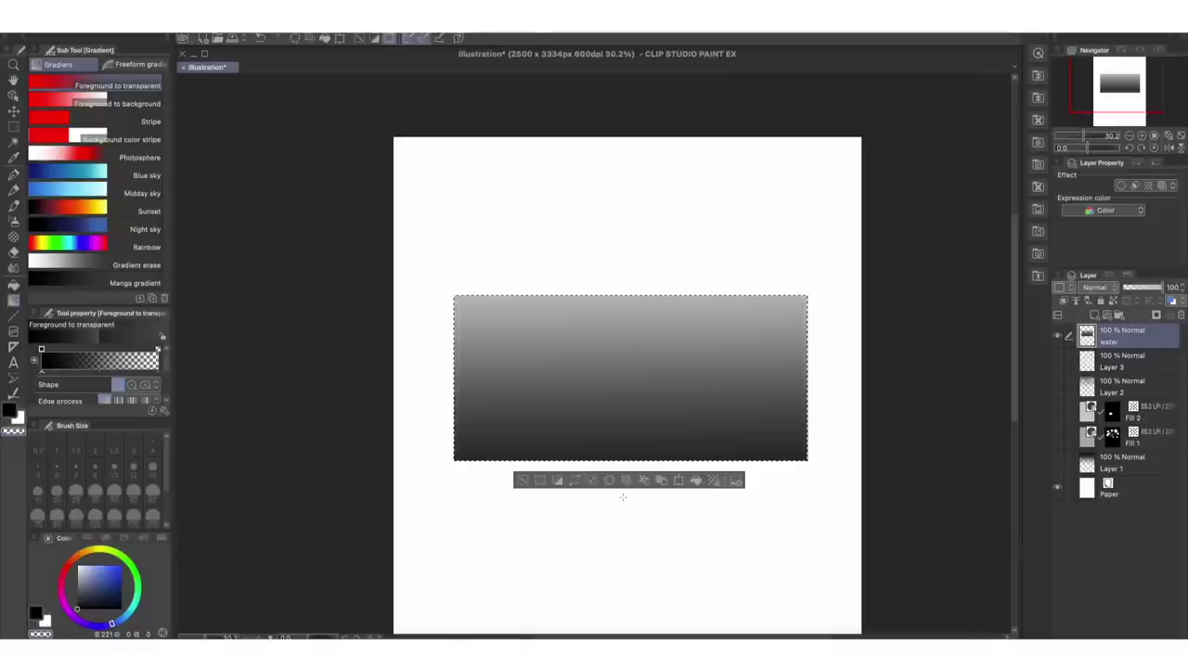
# Try cutting ripple highlights into the new gradient with the Real G-Pen at size 60 in transparent colour.
pyautogui.press('p')
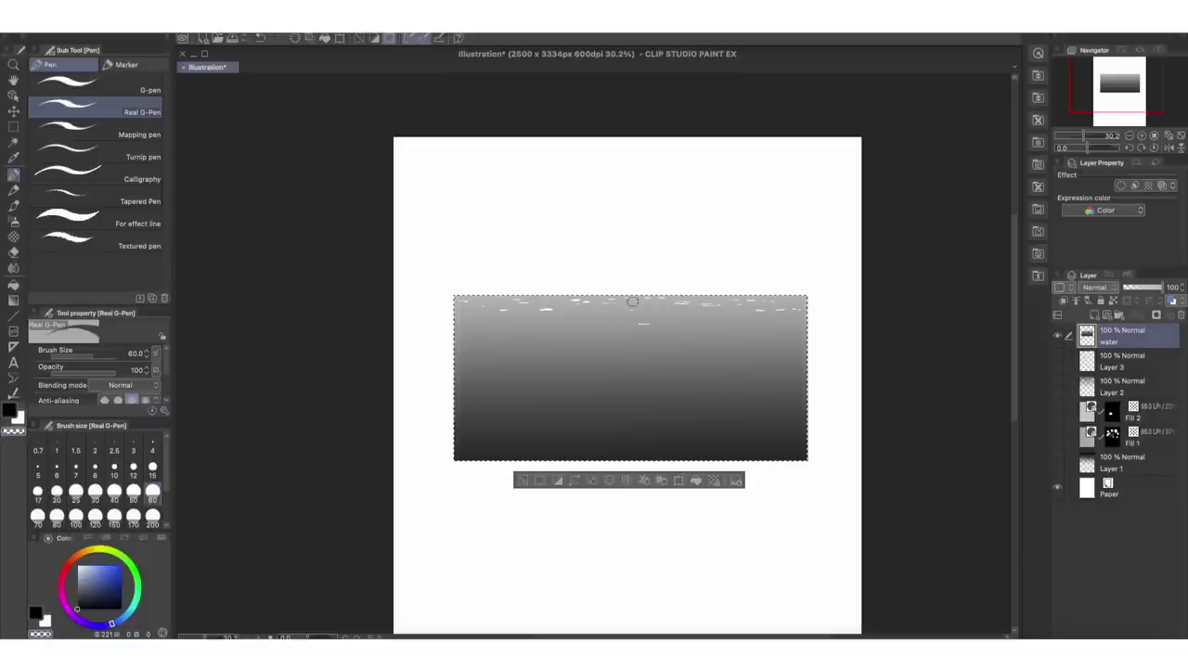
pyautogui.moveTo(667, 333); pyautogui.dragTo(725, 332)
pyautogui.moveTo(743, 347); pyautogui.dragTo(770, 348)
pyautogui.moveTo(677, 358); pyautogui.dragTo(717, 359)
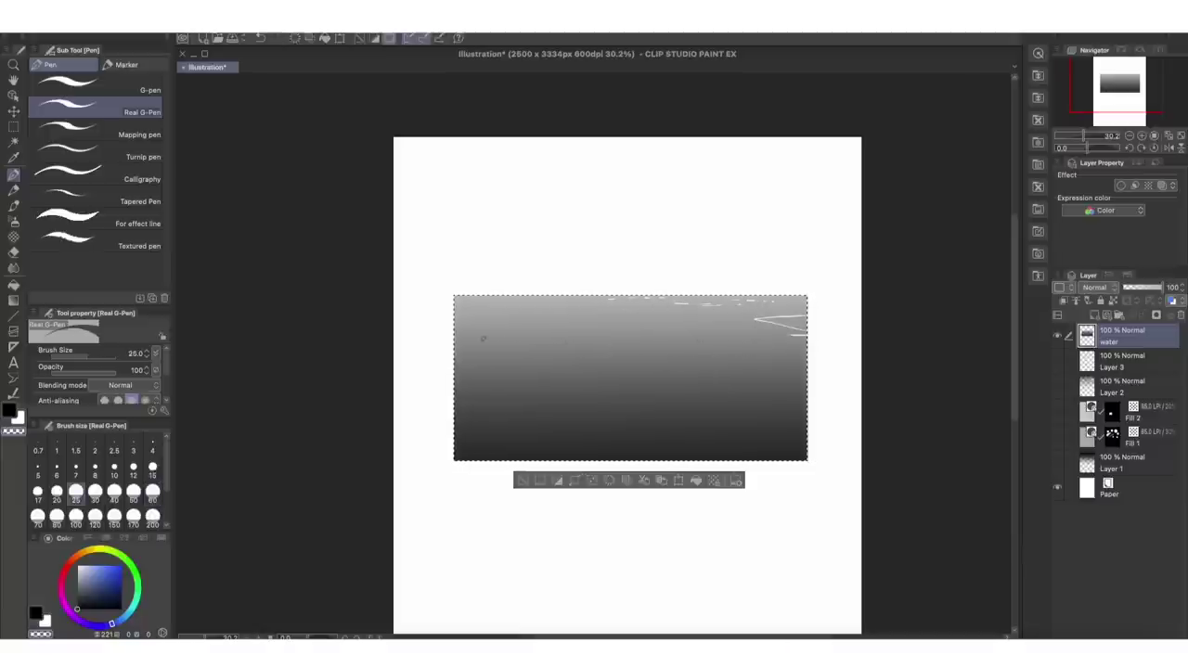
# Cut thin, branching ripple lines across the water gradient with the Real G-Pen at size 25 in transparent colour.
pyautogui.moveTo(455, 349)
pyautogui.mouseDown()
pyautogui.moveTo(570, 328)
pyautogui.moveTo(620, 350)
pyautogui.mouseUp()
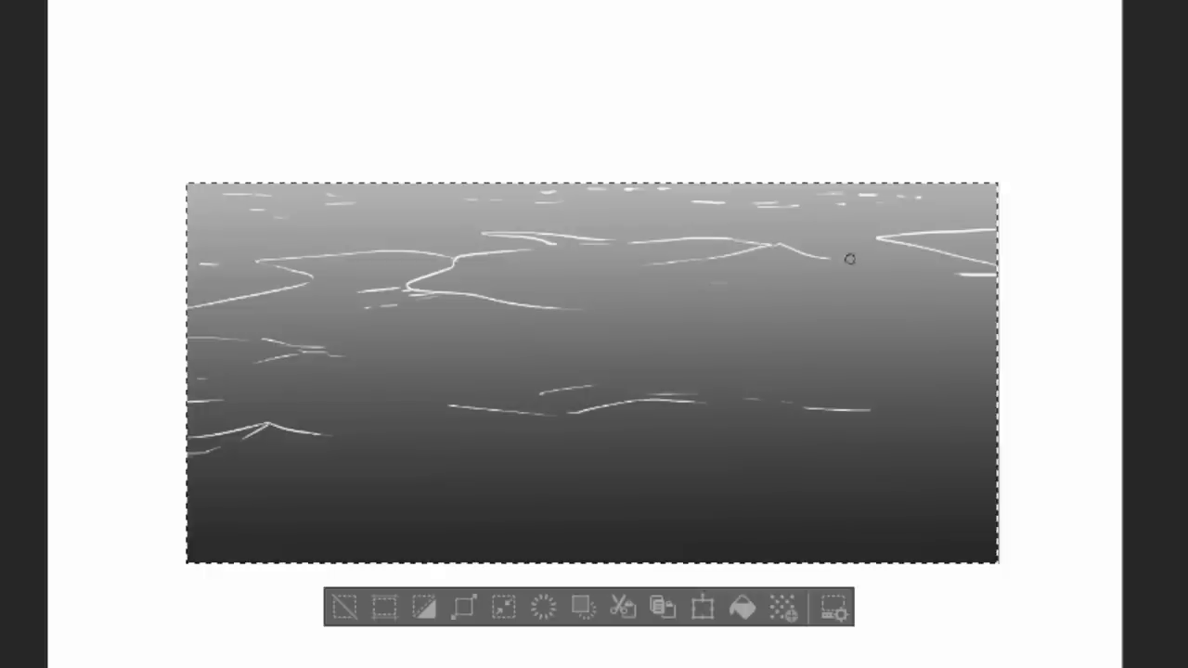
pyautogui.moveTo(683, 365); pyautogui.dragTo(716, 354)
pyautogui.moveTo(787, 315)
pyautogui.mouseDown()
pyautogui.moveTo(813, 331)
pyautogui.moveTo(896, 318)
pyautogui.moveTo(941, 336)
pyautogui.mouseUp()
pyautogui.hotkey('ctrl', 'z')
pyautogui.hotkey('ctrl', 'z')
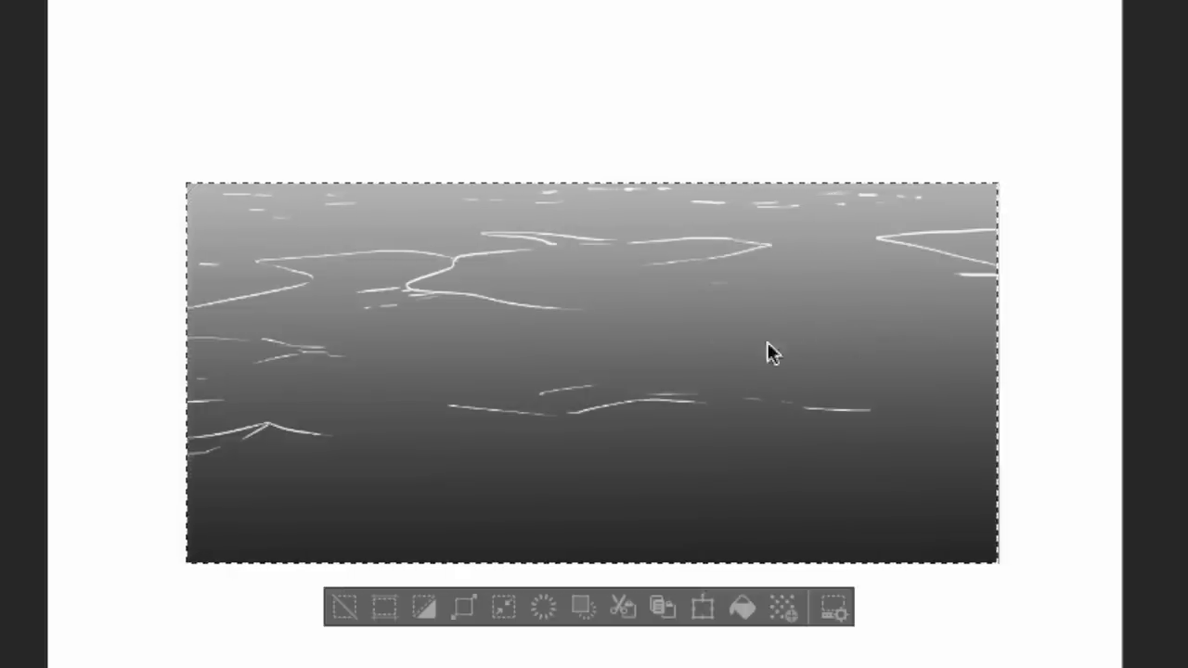
pyautogui.moveTo(698, 350)
pyautogui.mouseDown()
pyautogui.moveTo(786, 335)
pyautogui.moveTo(899, 344)
pyautogui.mouseUp()
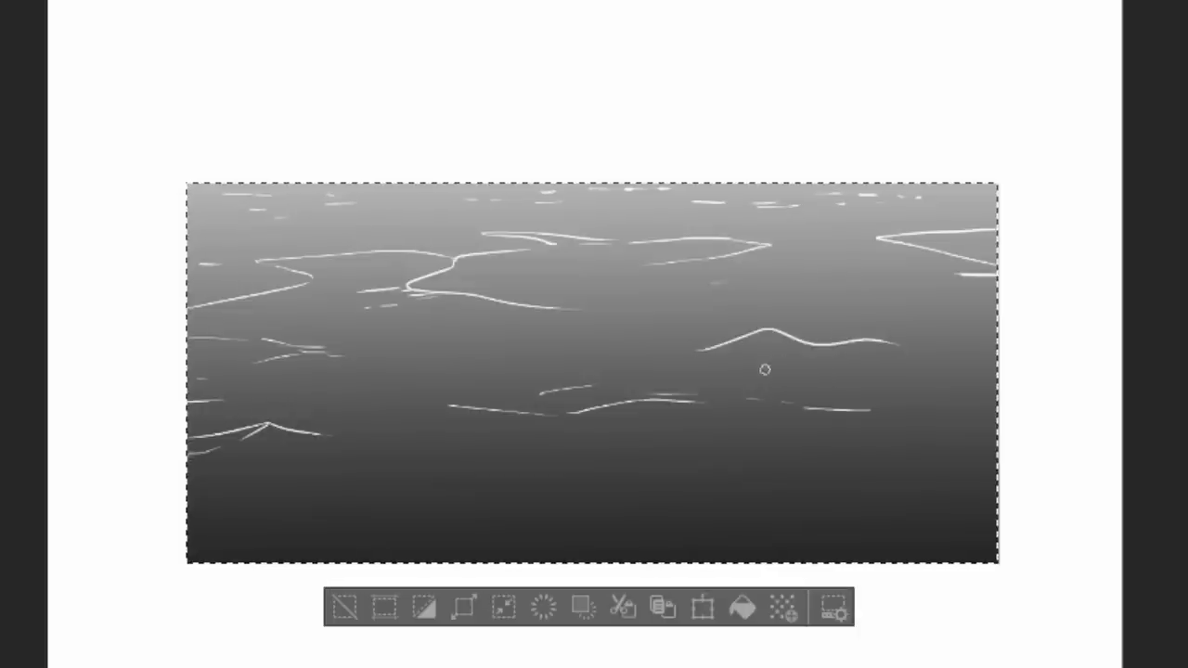
pyautogui.moveTo(767, 328); pyautogui.dragTo(852, 303)
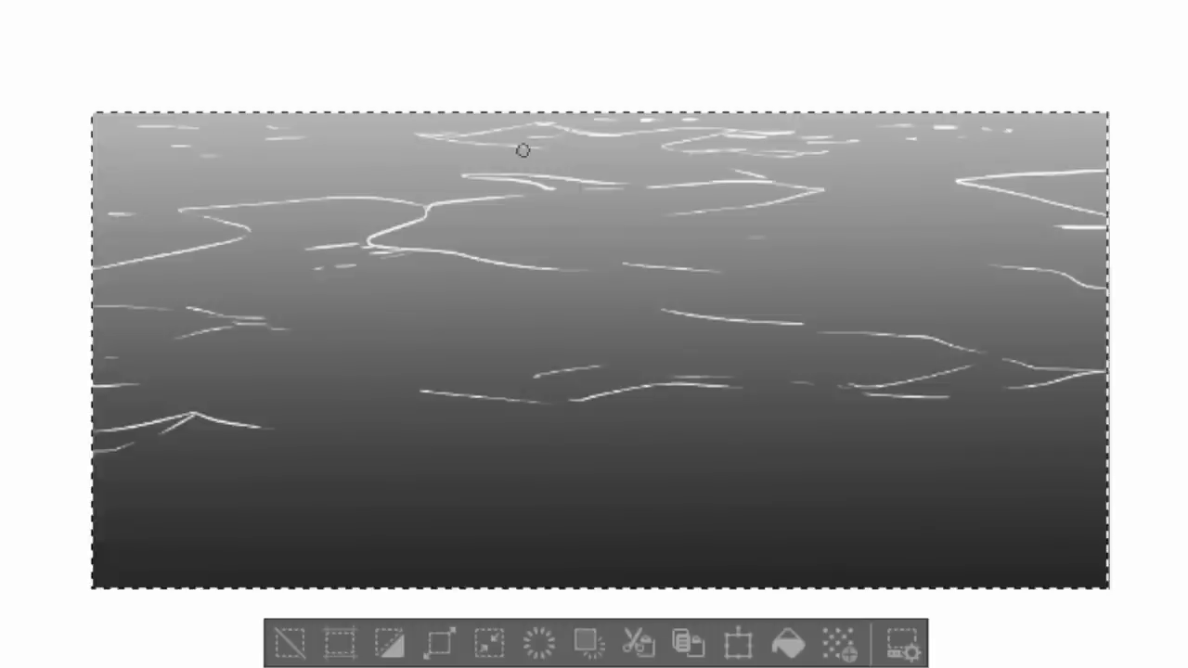
pyautogui.moveTo(453, 109); pyautogui.dragTo(115, 127)
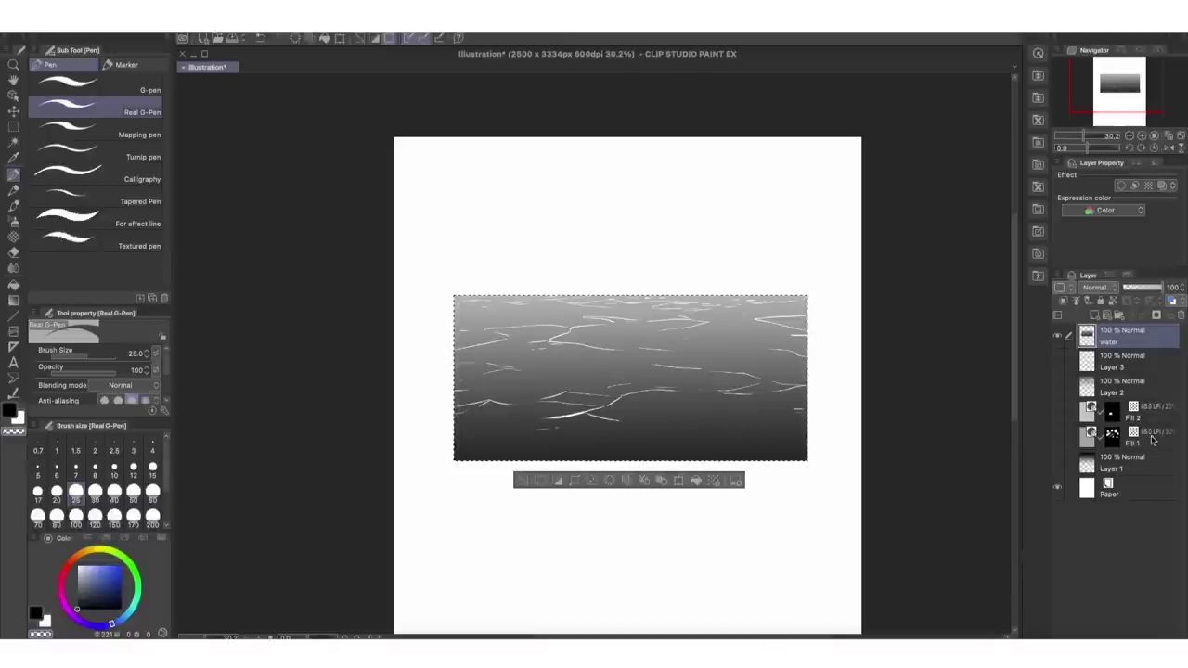
# Show the Fill 1 tone layer and paint dark oval patches across the water with the Real G-Pen at size 70.
pyautogui.click(1107, 438)
pyautogui.click(1109, 329)
pyautogui.click(1150, 446)
pyautogui.click(1058, 436)
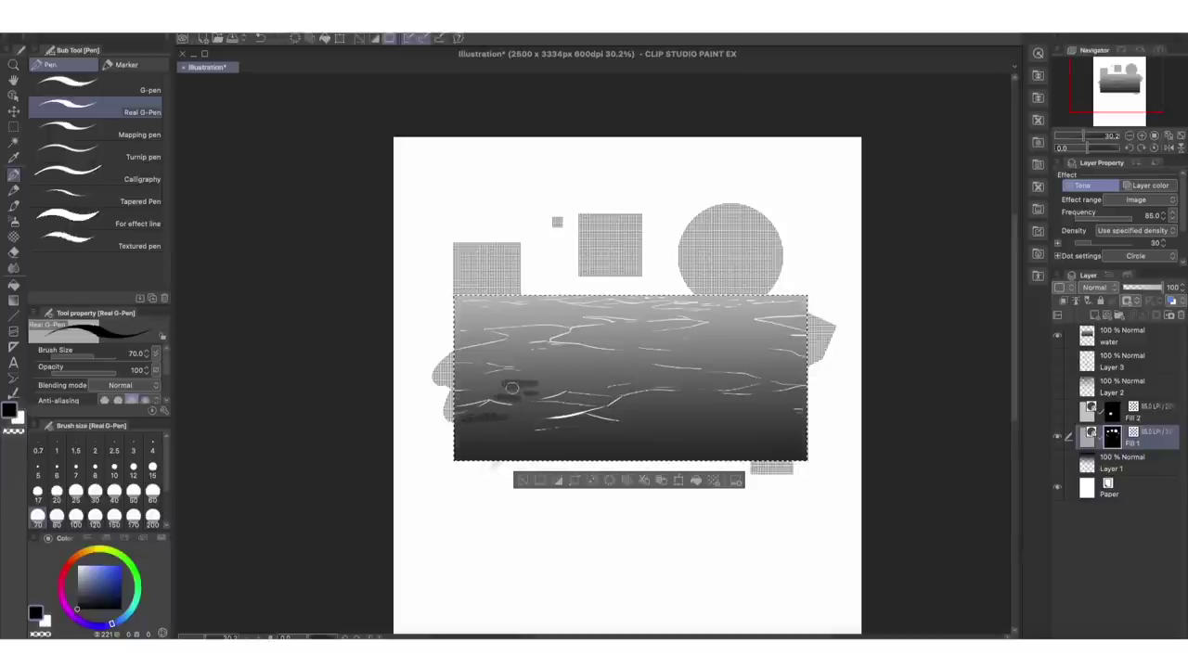
pyautogui.moveTo(622, 399); pyautogui.dragTo(655, 400)
pyautogui.moveTo(678, 361); pyautogui.dragTo(705, 360)
pyautogui.moveTo(620, 370)
pyautogui.mouseDown()
pyautogui.moveTo(642, 373)
pyautogui.moveTo(605, 369)
pyautogui.mouseUp()
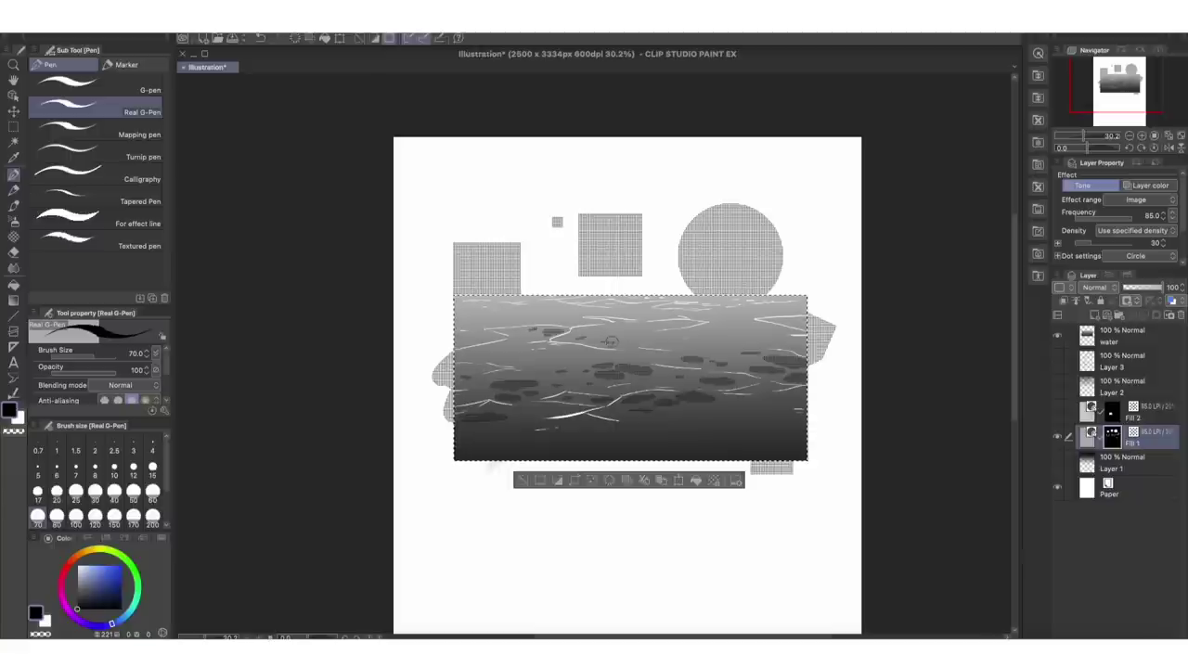
pyautogui.moveTo(613, 343); pyautogui.dragTo(594, 336)
pyautogui.moveTo(747, 407)
pyautogui.mouseDown()
pyautogui.moveTo(767, 412)
pyautogui.moveTo(706, 417)
pyautogui.mouseUp()
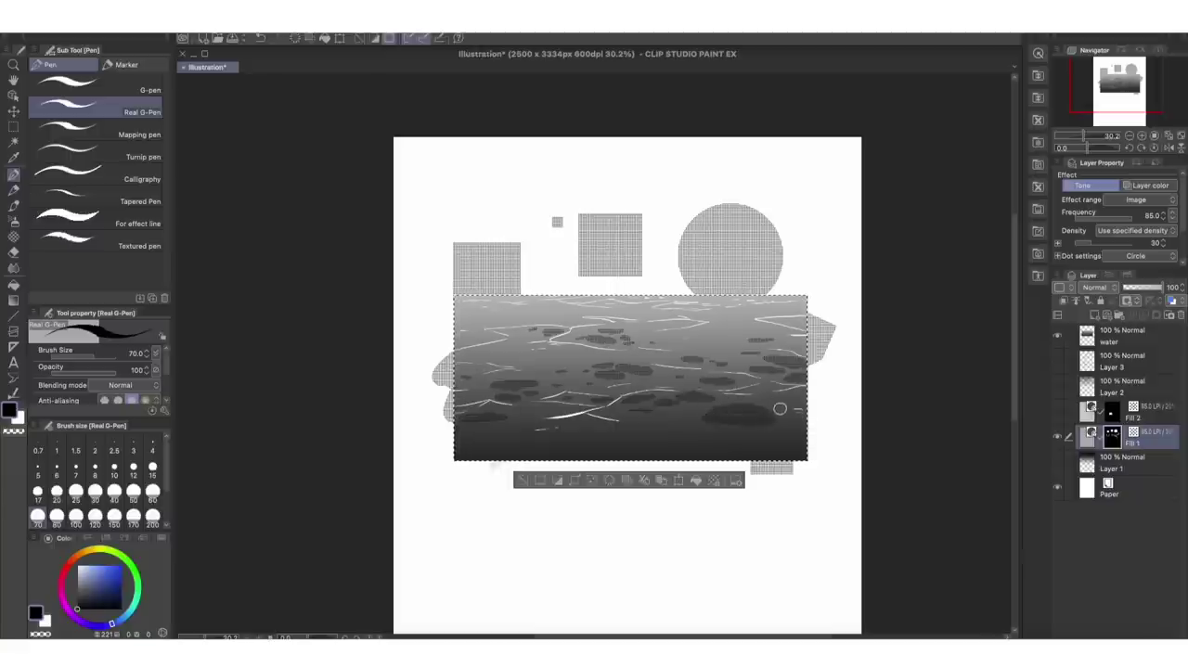
pyautogui.moveTo(793, 432)
pyautogui.mouseDown()
pyautogui.moveTo(735, 444)
pyautogui.moveTo(785, 443)
pyautogui.mouseUp()
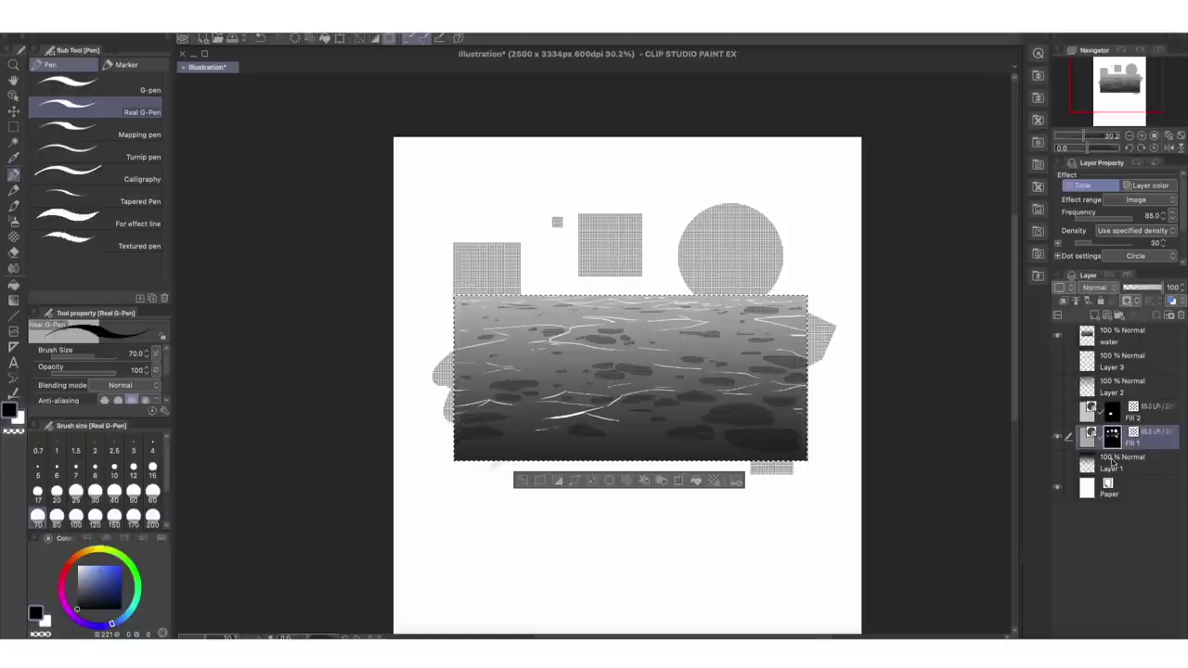
# Add a new layer above the water layer and paint white sparkles along the water's upper edge with the Sparkle C brush.
pyautogui.click(1097, 316)
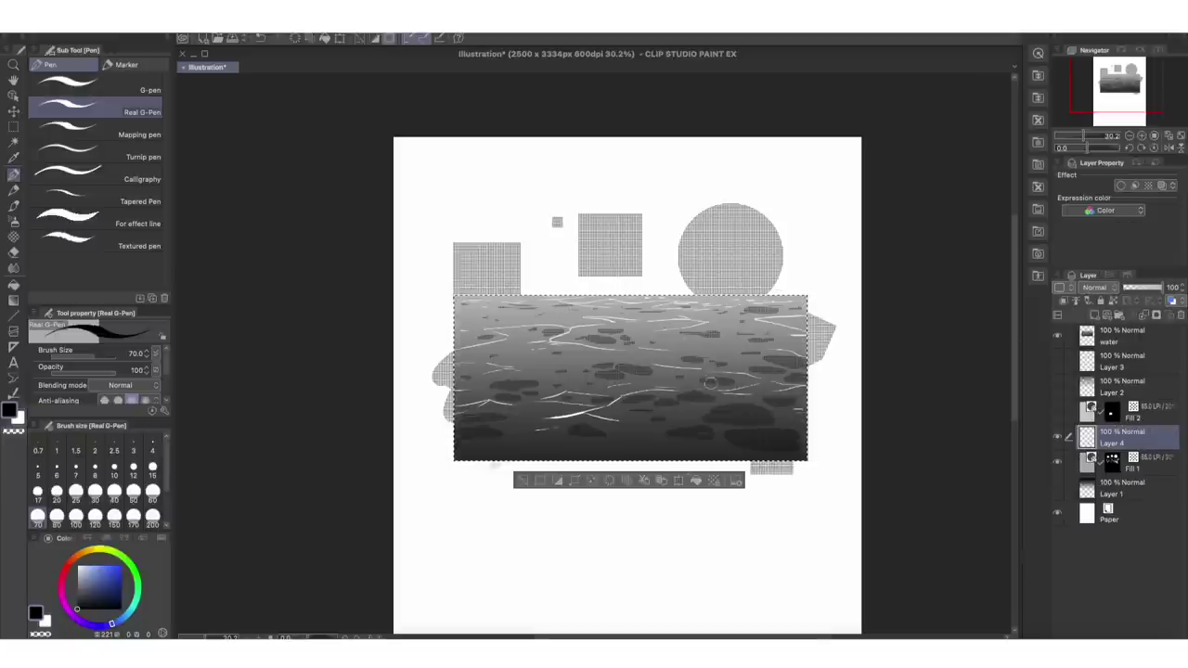
pyautogui.press('b')
pyautogui.press('b')
pyautogui.press('b')
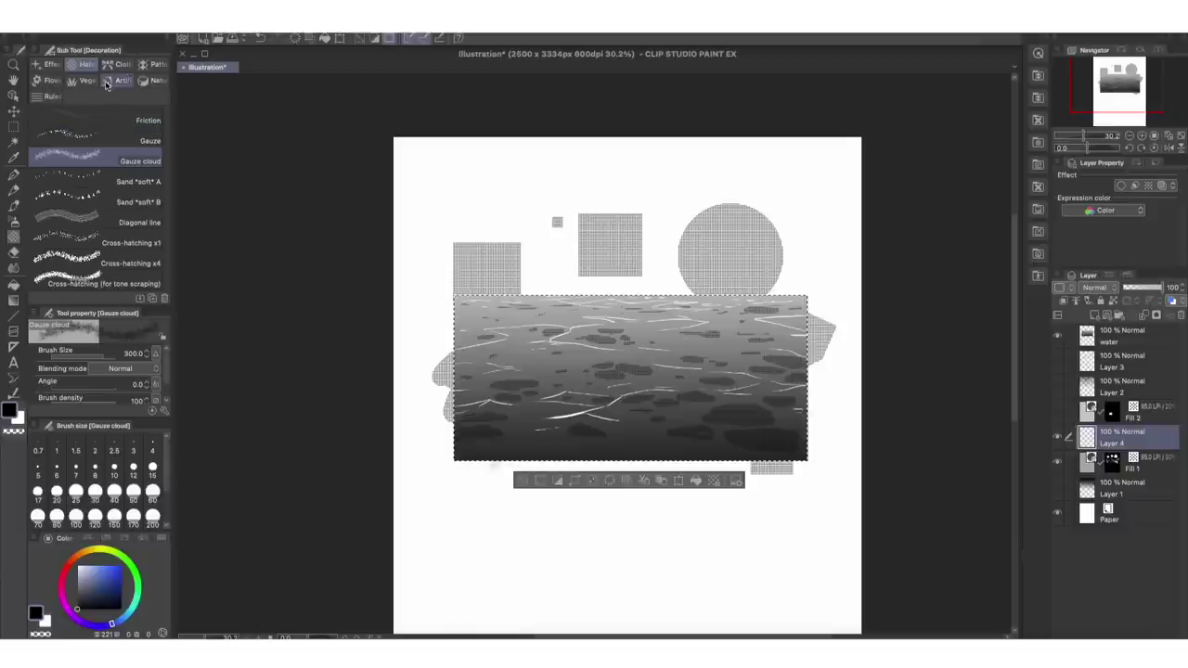
pyautogui.click(49, 68)
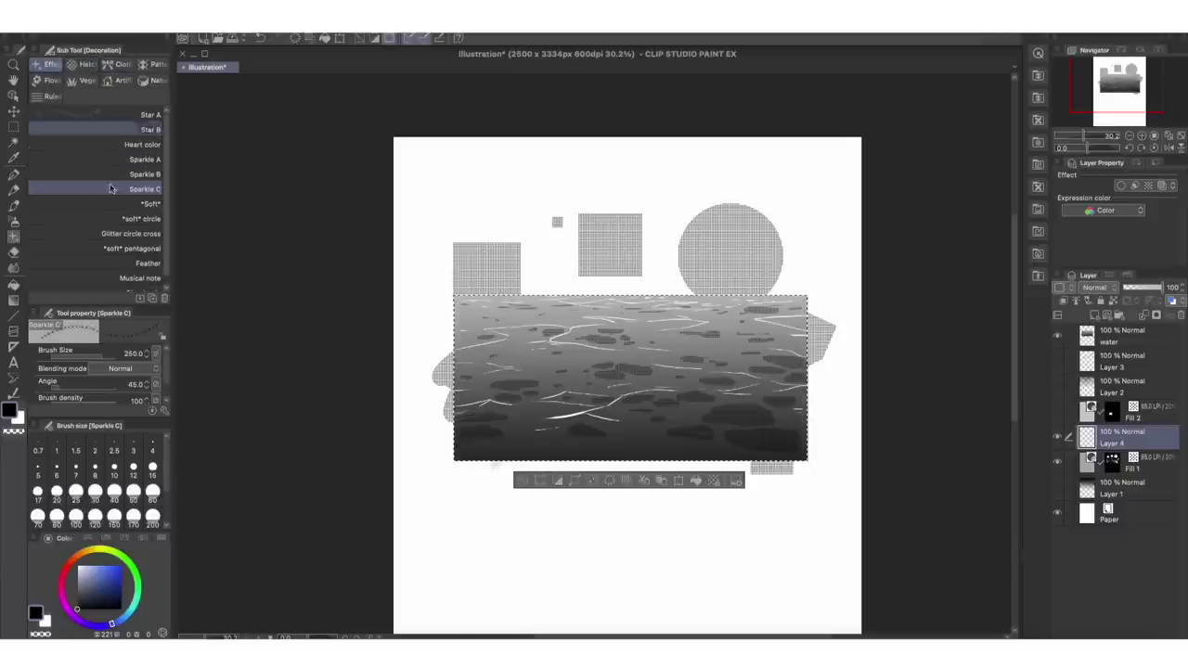
pyautogui.click(45, 622)
pyautogui.moveTo(1146, 443); pyautogui.dragTo(1151, 334)
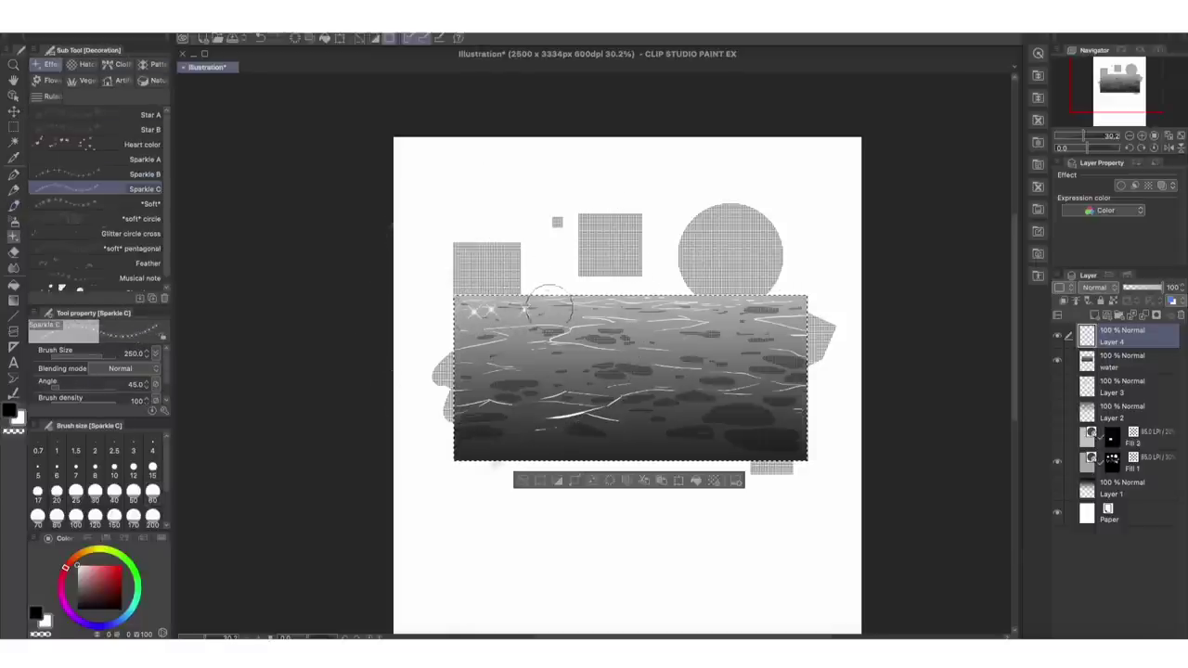
pyautogui.click(57, 517)
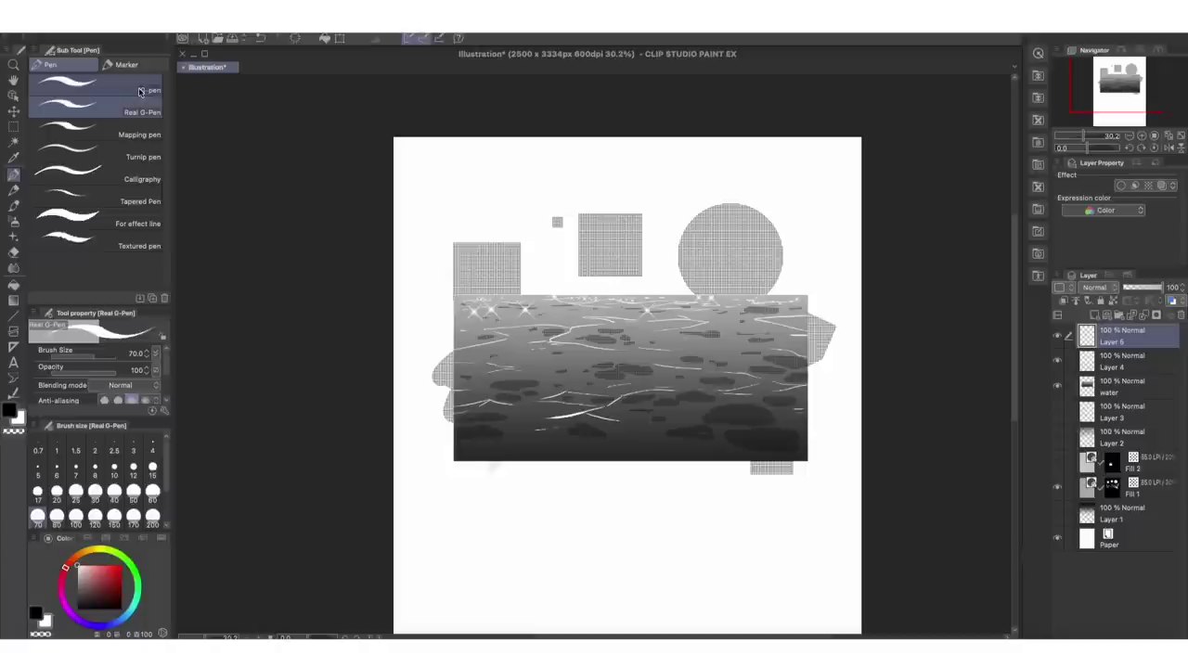
# Draw a row of low waves in black below the water rectangle on Layer 5 with the Real G-Pen.
pyautogui.click(144, 90)
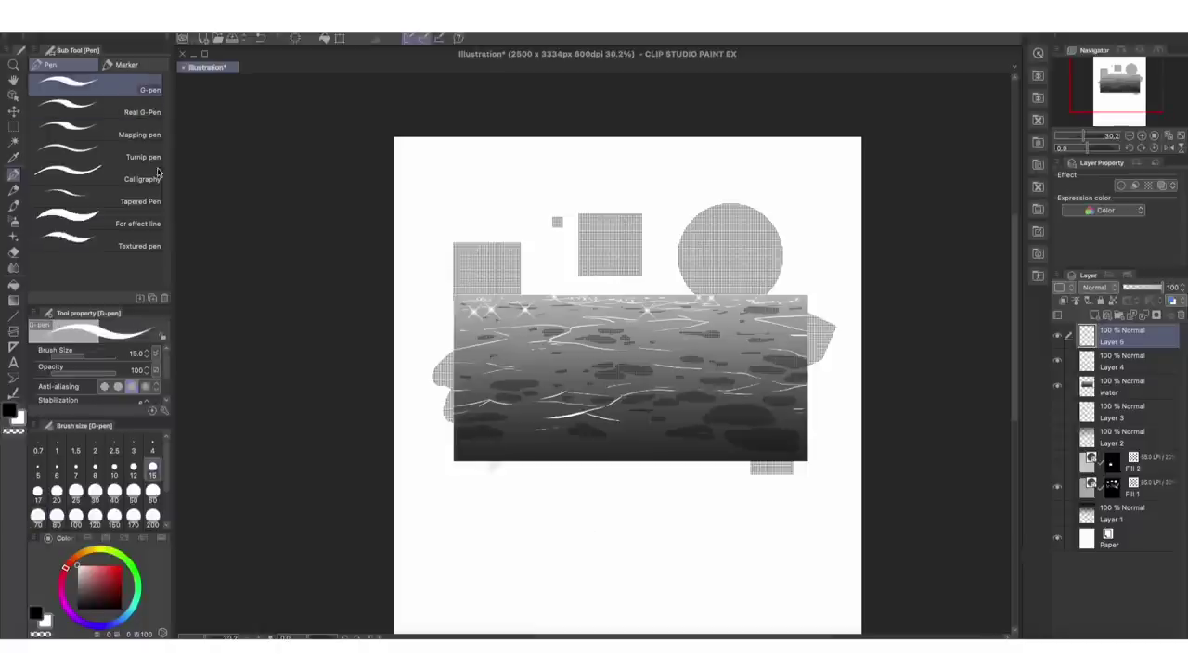
pyautogui.click(139, 111)
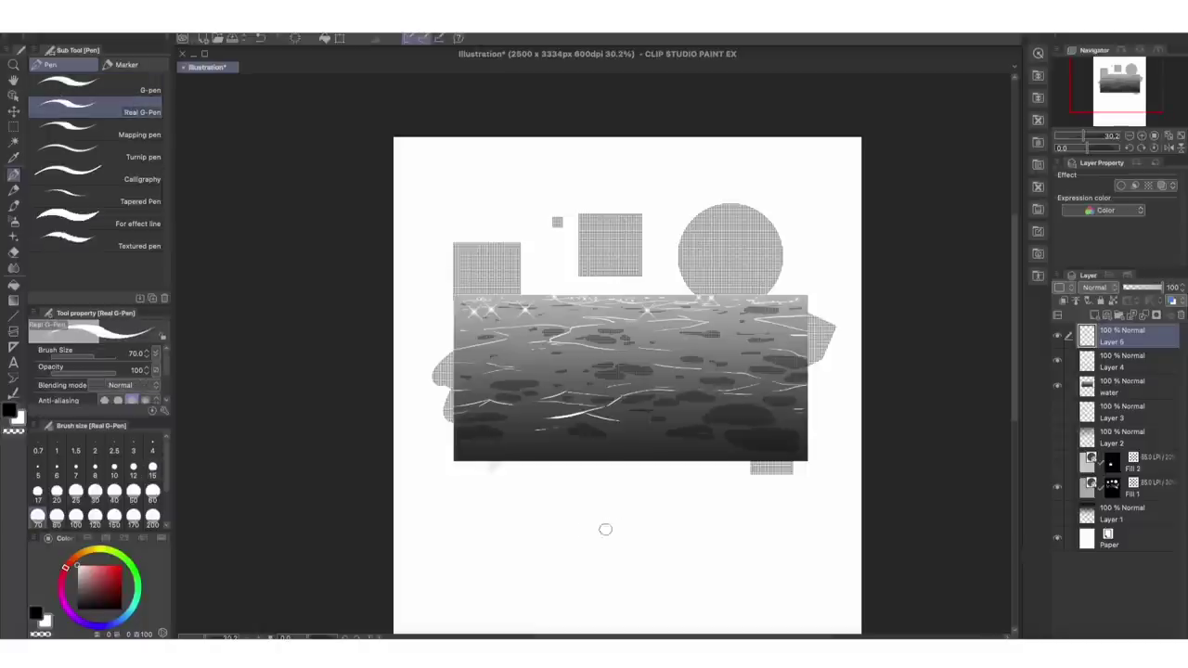
pyautogui.click(37, 613)
pyautogui.moveTo(592, 549)
pyautogui.mouseDown()
pyautogui.moveTo(642, 535)
pyautogui.moveTo(582, 556)
pyautogui.moveTo(510, 544)
pyautogui.mouseUp()
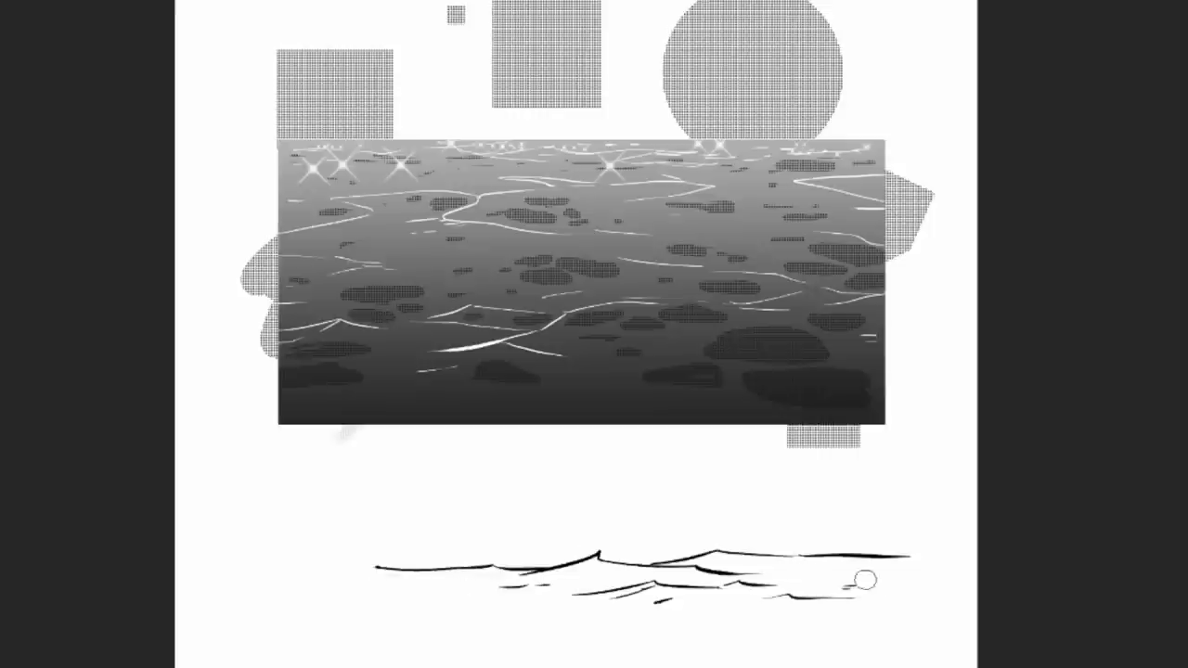
pyautogui.moveTo(815, 563); pyautogui.dragTo(908, 564)
pyautogui.moveTo(931, 567); pyautogui.dragTo(923, 566)
pyautogui.moveTo(922, 630); pyautogui.dragTo(938, 629)
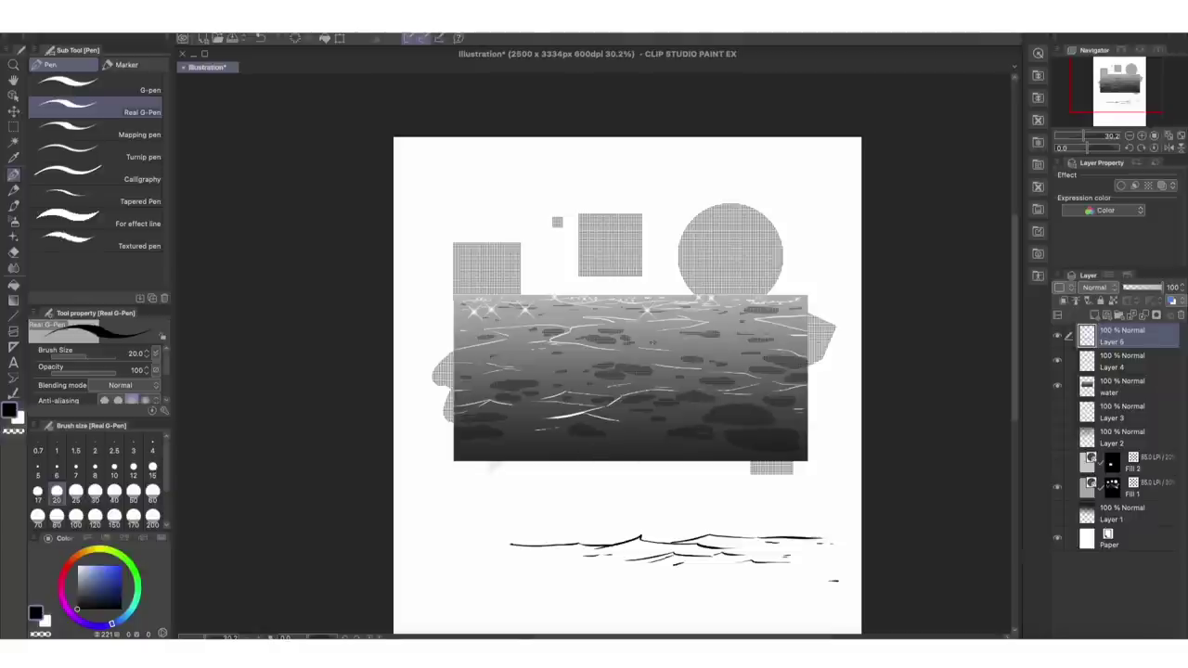
# Sketch a pointed wave crest with splash droplets just beneath the water rectangle with the Real G-Pen at size 20.
pyautogui.moveTo(529, 499); pyautogui.dragTo(595, 476)
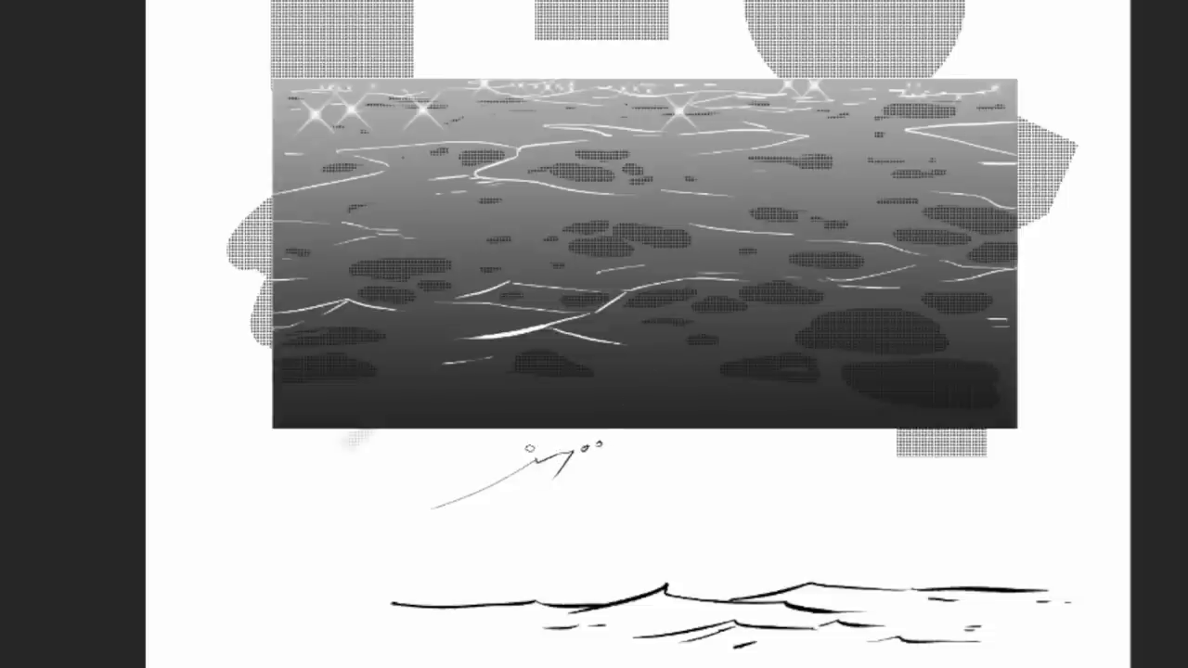
pyautogui.moveTo(442, 512)
pyautogui.mouseDown()
pyautogui.moveTo(555, 461)
pyautogui.moveTo(513, 509)
pyautogui.moveTo(555, 477)
pyautogui.moveTo(523, 506)
pyautogui.mouseUp()
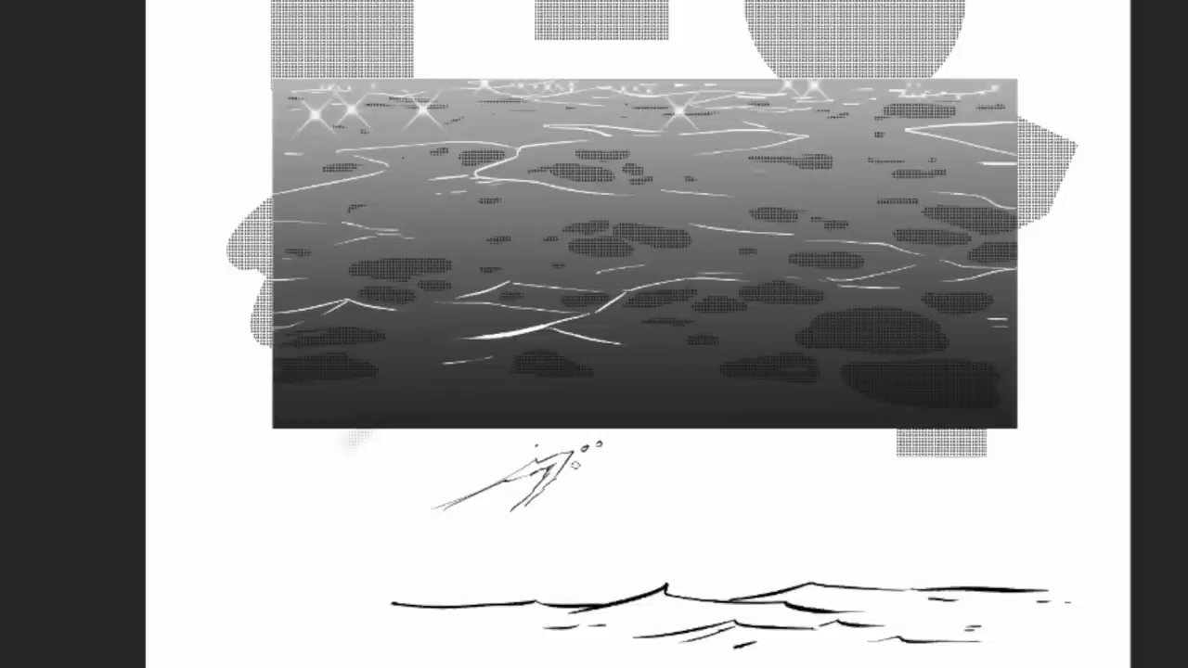
pyautogui.moveTo(570, 469); pyautogui.dragTo(629, 508)
pyautogui.moveTo(522, 506); pyautogui.dragTo(473, 544)
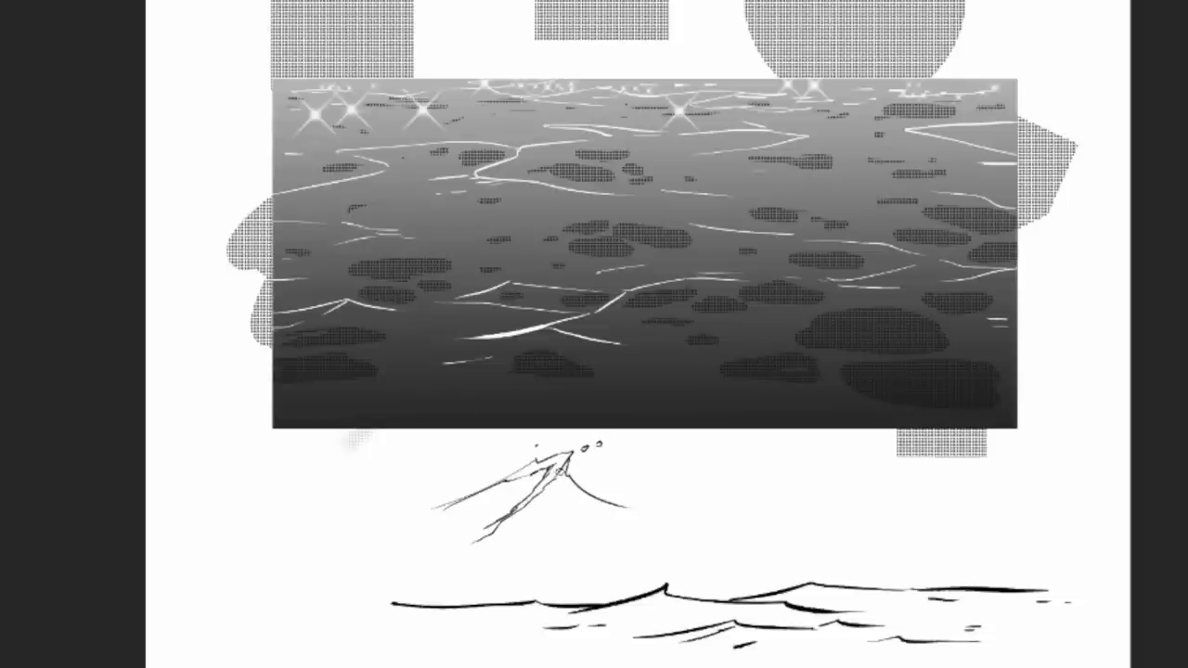
pyautogui.moveTo(555, 465); pyautogui.dragTo(530, 478)
pyautogui.moveTo(548, 473); pyautogui.dragTo(517, 487)
# Extend the wave's outline to both sides of the crest and draw the lines along its base.
pyautogui.moveTo(376, 493); pyautogui.dragTo(461, 499)
pyautogui.moveTo(627, 506); pyautogui.dragTo(661, 499)
pyautogui.moveTo(511, 515); pyautogui.dragTo(437, 528)
pyautogui.moveTo(476, 542); pyautogui.dragTo(597, 548)
pyautogui.moveTo(454, 542); pyautogui.dragTo(370, 570)
pyautogui.moveTo(442, 555); pyautogui.dragTo(386, 571)
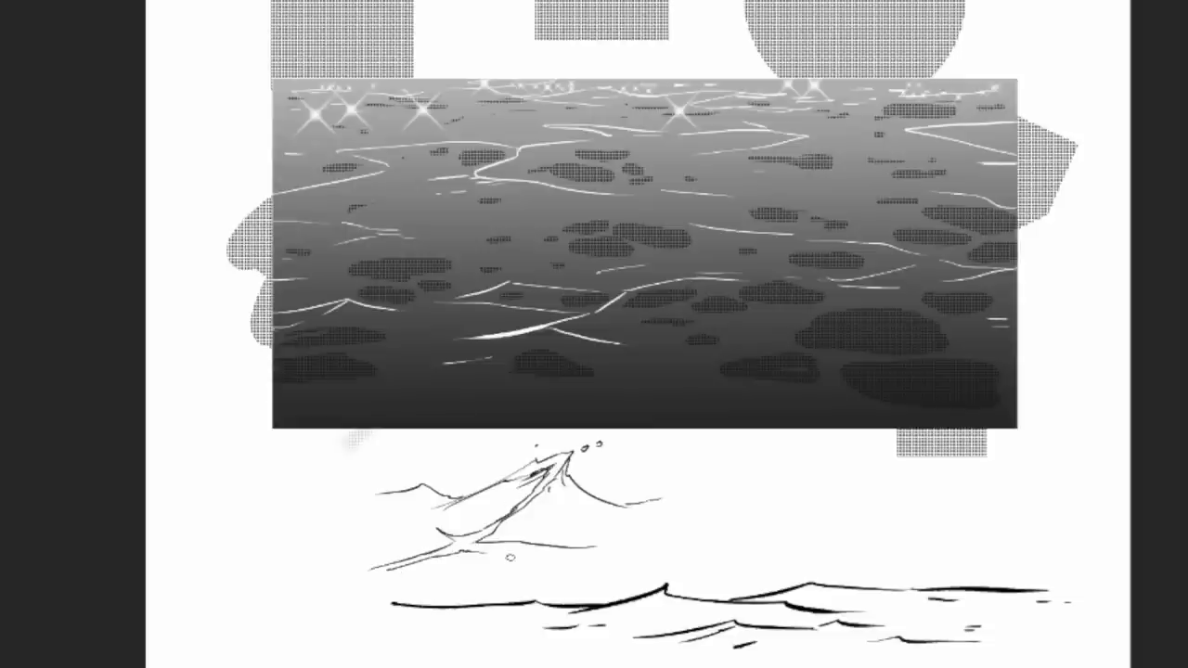
pyautogui.moveTo(493, 547); pyautogui.dragTo(544, 550)
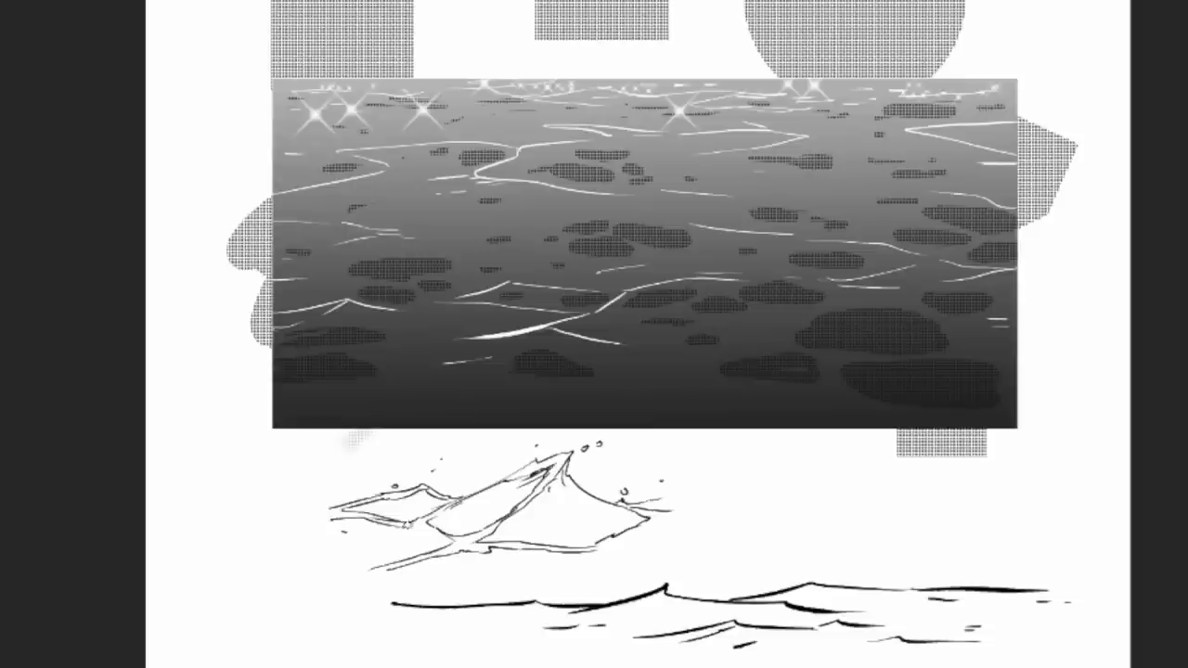
# Close the wave's lower contour and add a ragged splash edge on its right side.
pyautogui.moveTo(401, 523); pyautogui.dragTo(427, 527)
pyautogui.moveTo(426, 524); pyautogui.dragTo(460, 543)
pyautogui.moveTo(588, 551); pyautogui.dragTo(614, 550)
pyautogui.moveTo(684, 502); pyautogui.dragTo(616, 548)
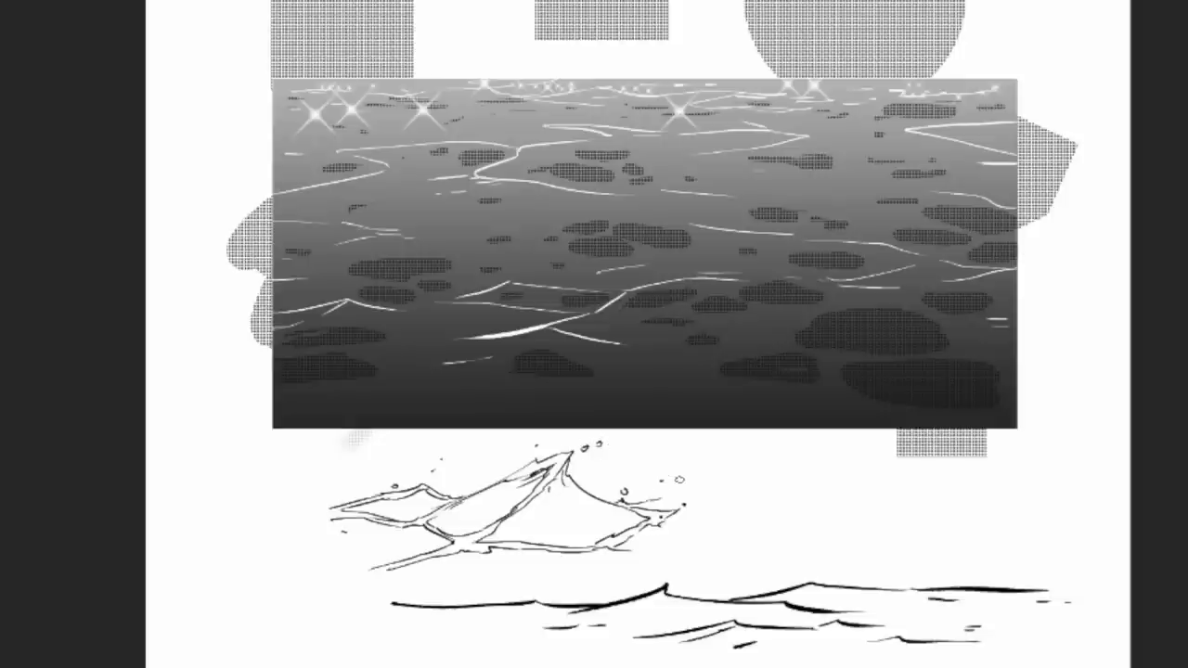
# Draw a smaller neighbouring wave extending to the right of the main crest.
pyautogui.moveTo(661, 503); pyautogui.dragTo(665, 488)
pyautogui.moveTo(665, 488); pyautogui.dragTo(808, 489)
pyautogui.moveTo(807, 487); pyautogui.dragTo(849, 501)
pyautogui.moveTo(670, 495); pyautogui.dragTo(766, 506)
pyautogui.moveTo(631, 551); pyautogui.dragTo(702, 559)
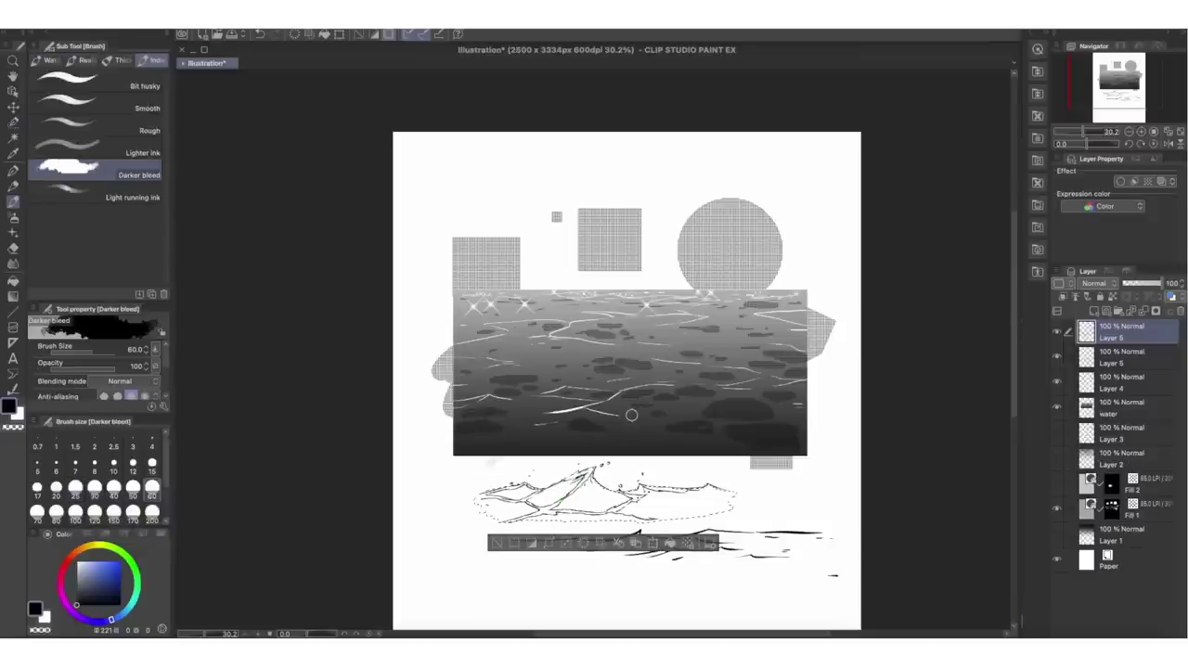
# Try to fill the selected wave area on Layer 6 with an upward-fading Foreground to transparent gradient.
pyautogui.press('g')
pyautogui.moveTo(629, 490); pyautogui.dragTo(628, 379)
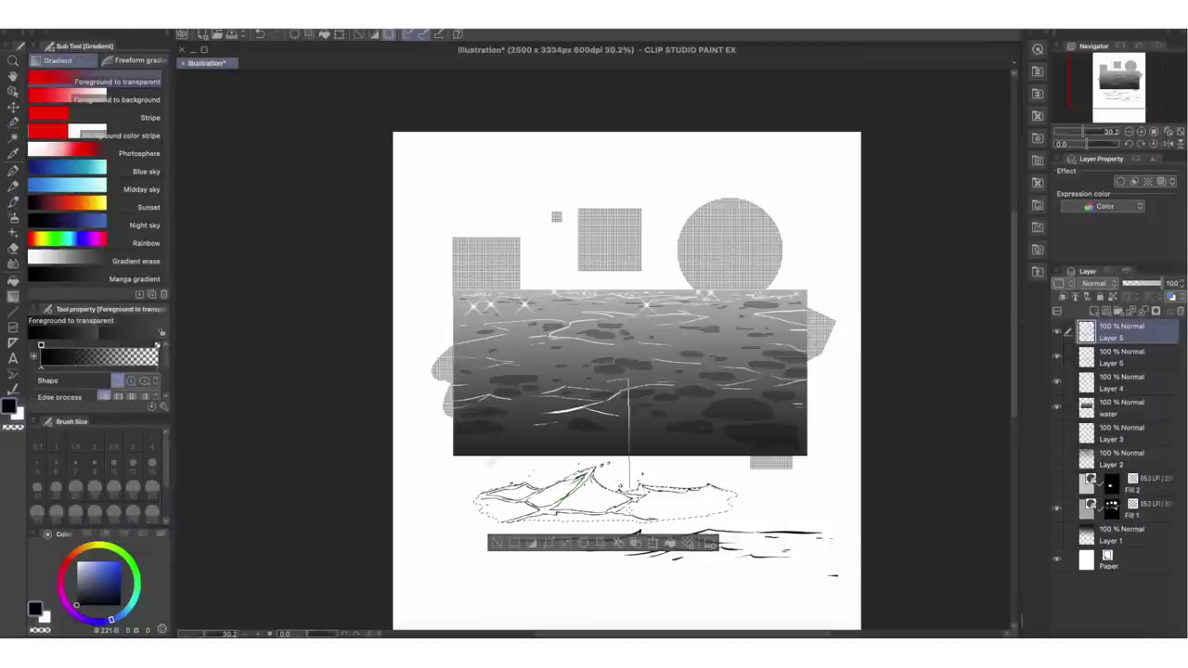
pyautogui.moveTo(630, 455); pyautogui.dragTo(629, 455)
pyautogui.hotkey('ctrl', 'z')
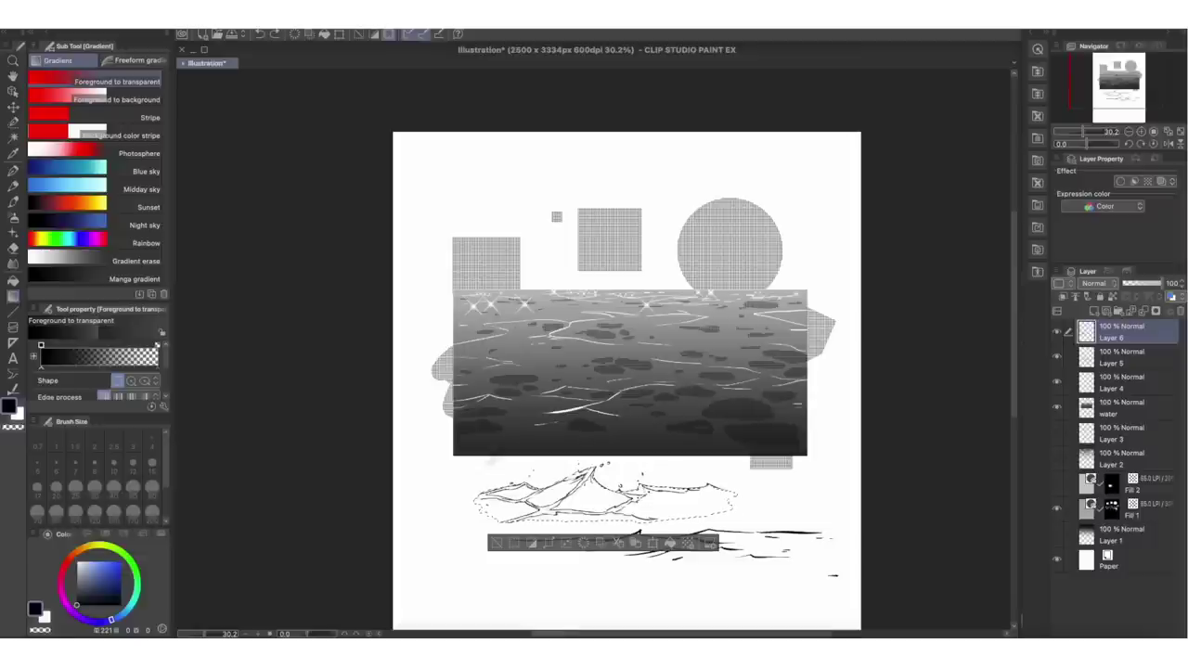
# Shade the selected wave with a smaller soft airbrush, darkening the hollow under the crest and the far end of the neighbouring wave.
pyautogui.press('b')
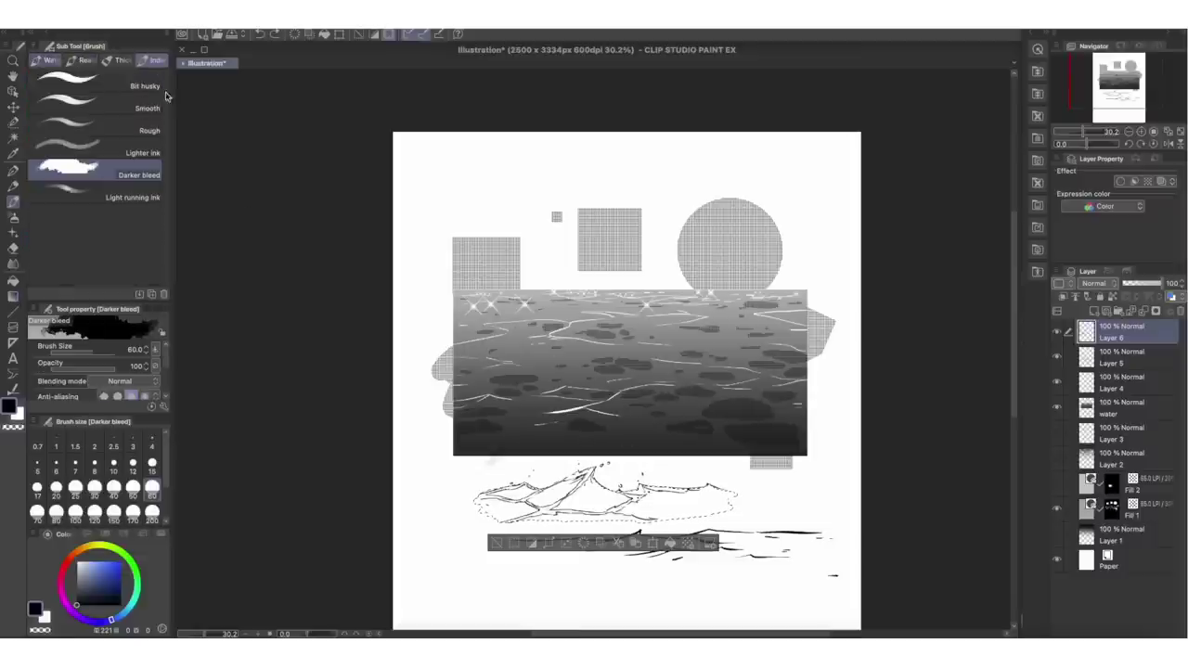
pyautogui.press('b')
pyautogui.press('[')
pyautogui.press('[')
pyautogui.press('[')
pyautogui.press('[')
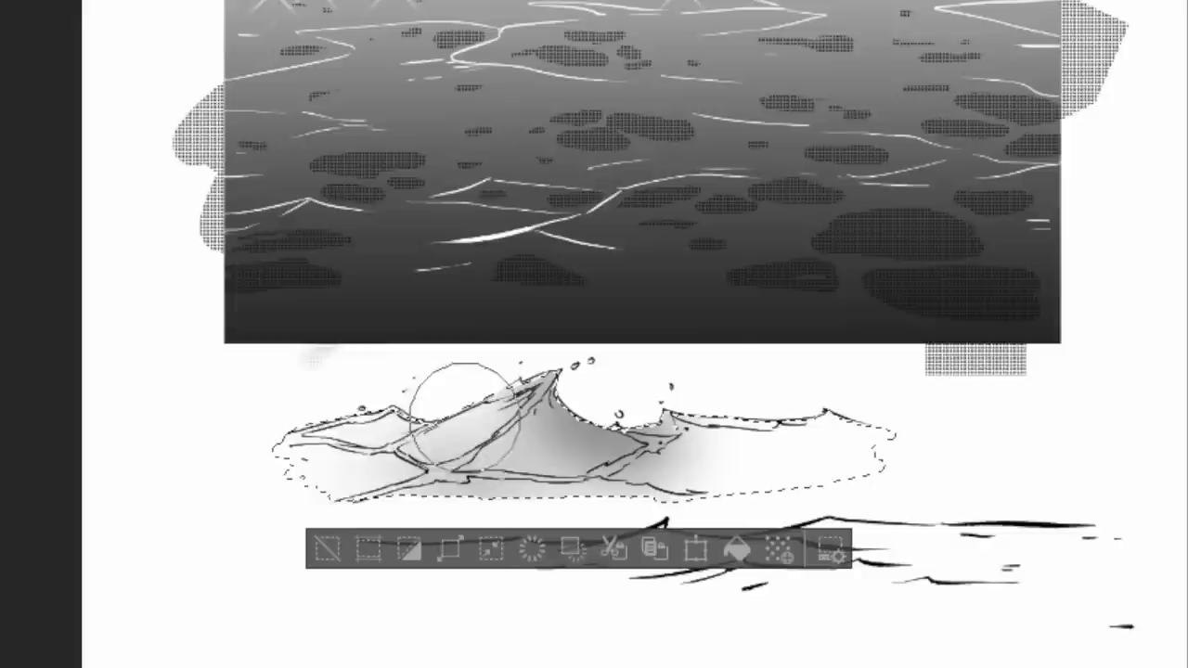
pyautogui.moveTo(482, 508); pyautogui.dragTo(610, 463)
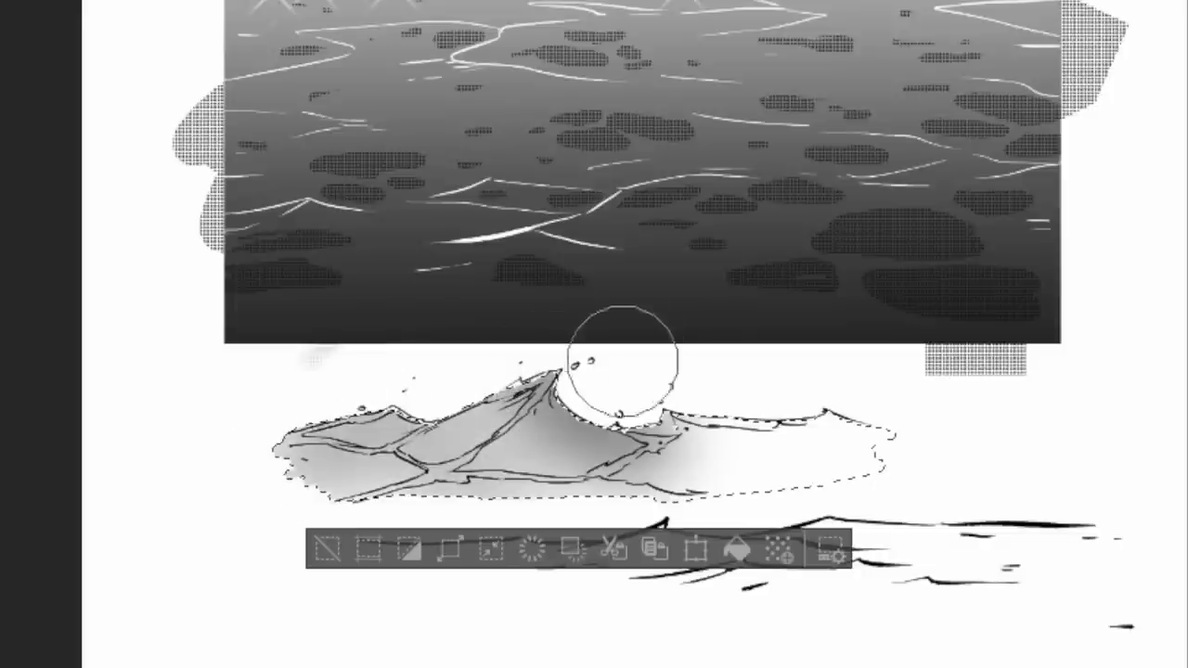
pyautogui.moveTo(683, 492); pyautogui.dragTo(665, 494)
pyautogui.moveTo(724, 435)
pyautogui.mouseDown()
pyautogui.moveTo(870, 401)
pyautogui.moveTo(793, 411)
pyautogui.moveTo(948, 404)
pyautogui.moveTo(894, 436)
pyautogui.moveTo(608, 436)
pyautogui.moveTo(549, 422)
pyautogui.moveTo(873, 346)
pyautogui.mouseUp()
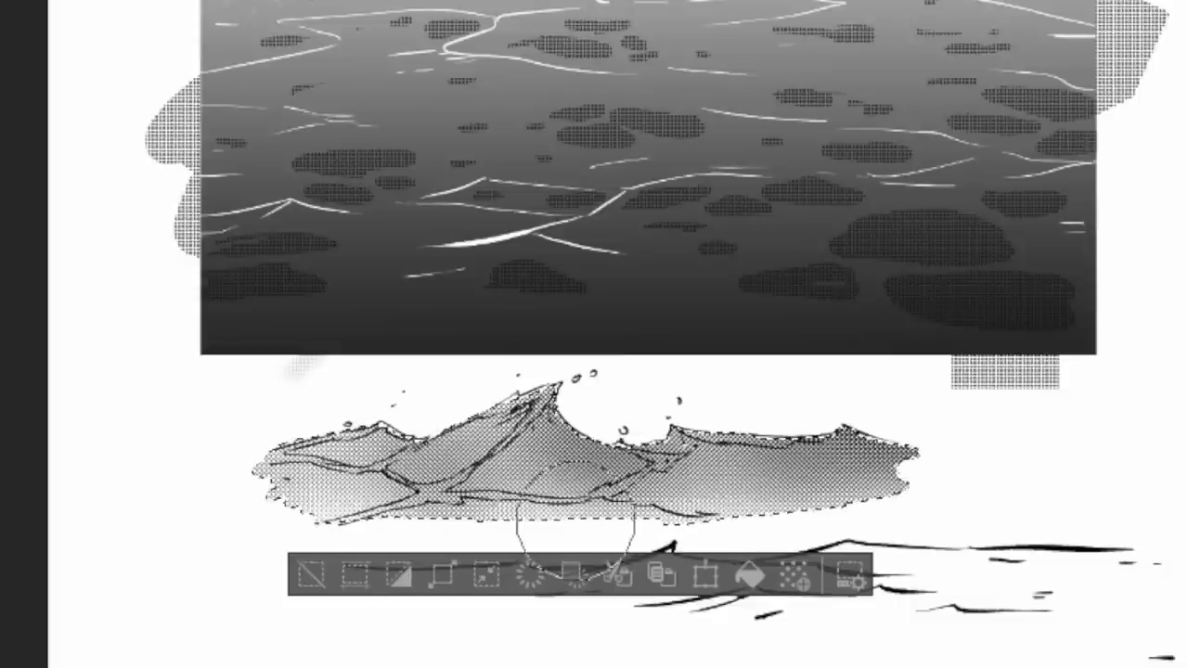
pyautogui.moveTo(871, 429); pyautogui.dragTo(897, 451)
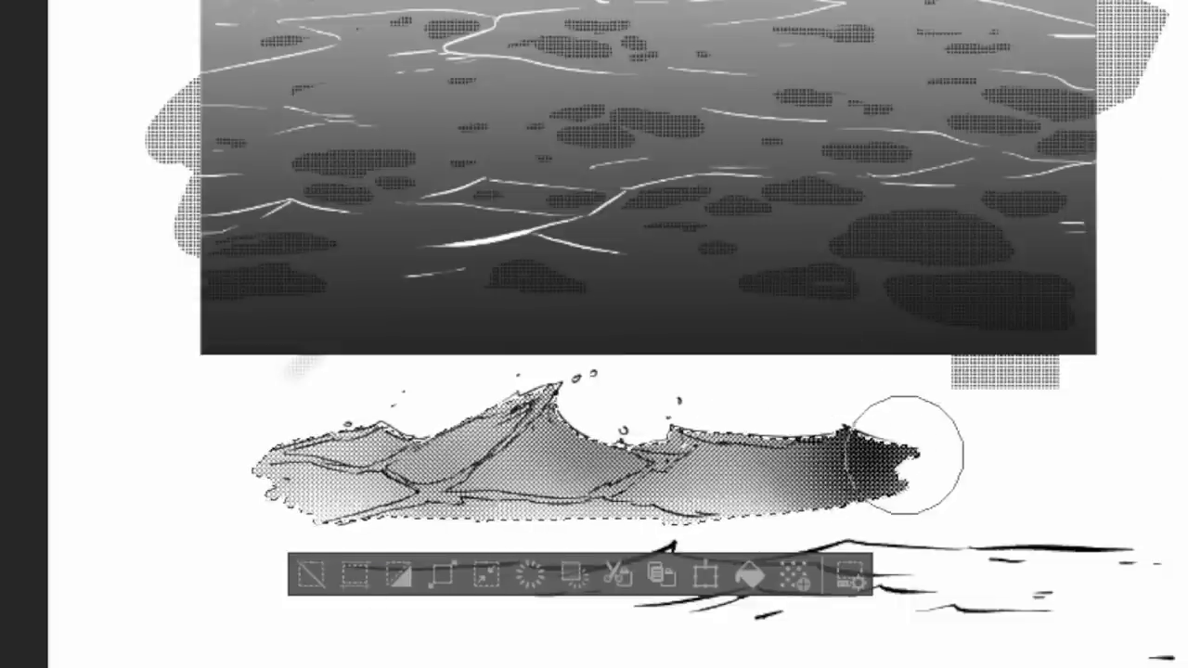
# Carve white highlights along the crest ridge, wave base and neighbouring wave using the Real G-Pen at size 20 with transparent colour.
pyautogui.press('c')
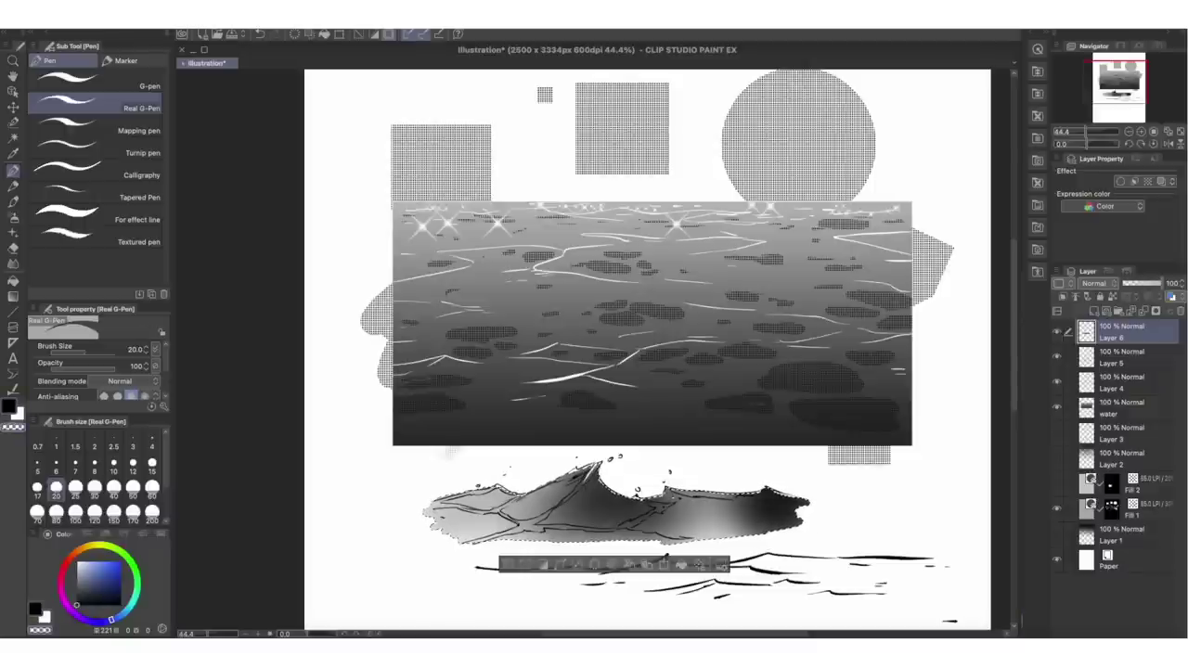
pyautogui.moveTo(587, 476)
pyautogui.mouseDown()
pyautogui.moveTo(518, 529)
pyautogui.moveTo(589, 528)
pyautogui.mouseUp()
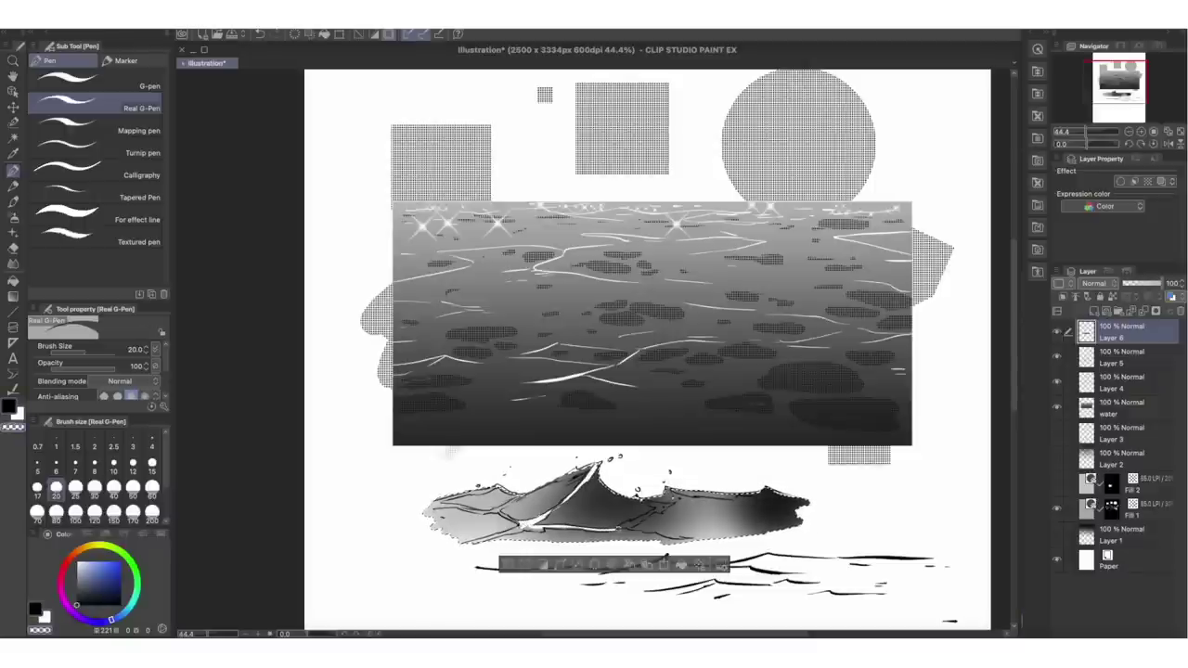
pyautogui.moveTo(619, 529)
pyautogui.mouseDown()
pyautogui.moveTo(666, 506)
pyautogui.moveTo(763, 525)
pyautogui.mouseUp()
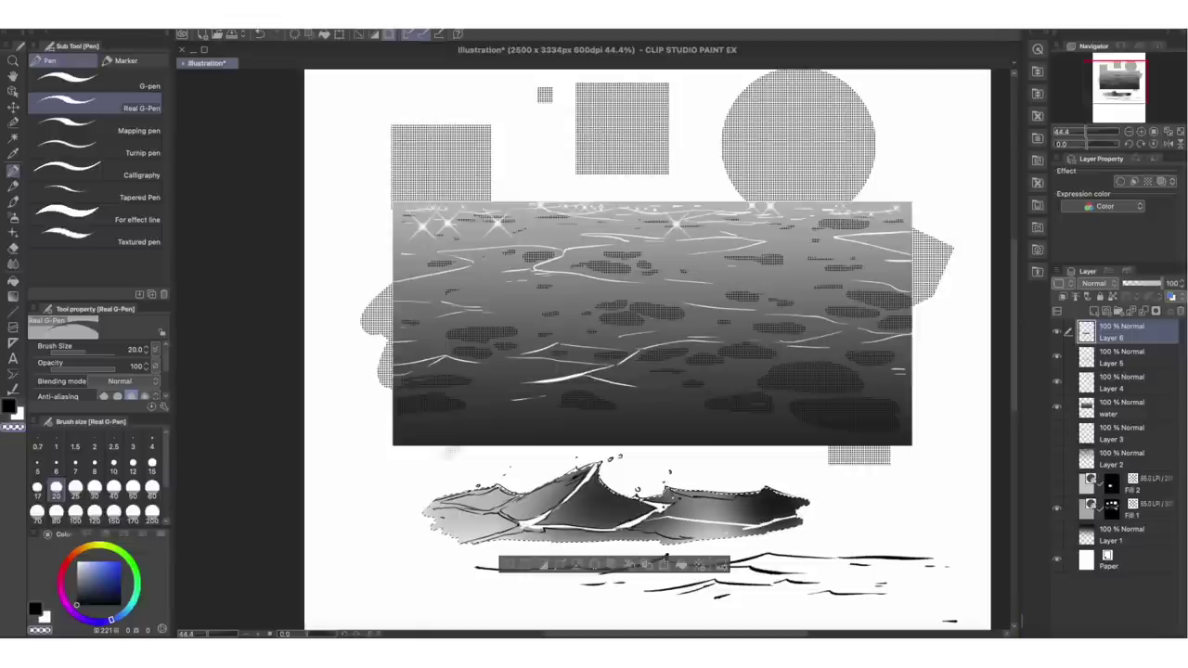
pyautogui.moveTo(594, 477); pyautogui.dragTo(592, 500)
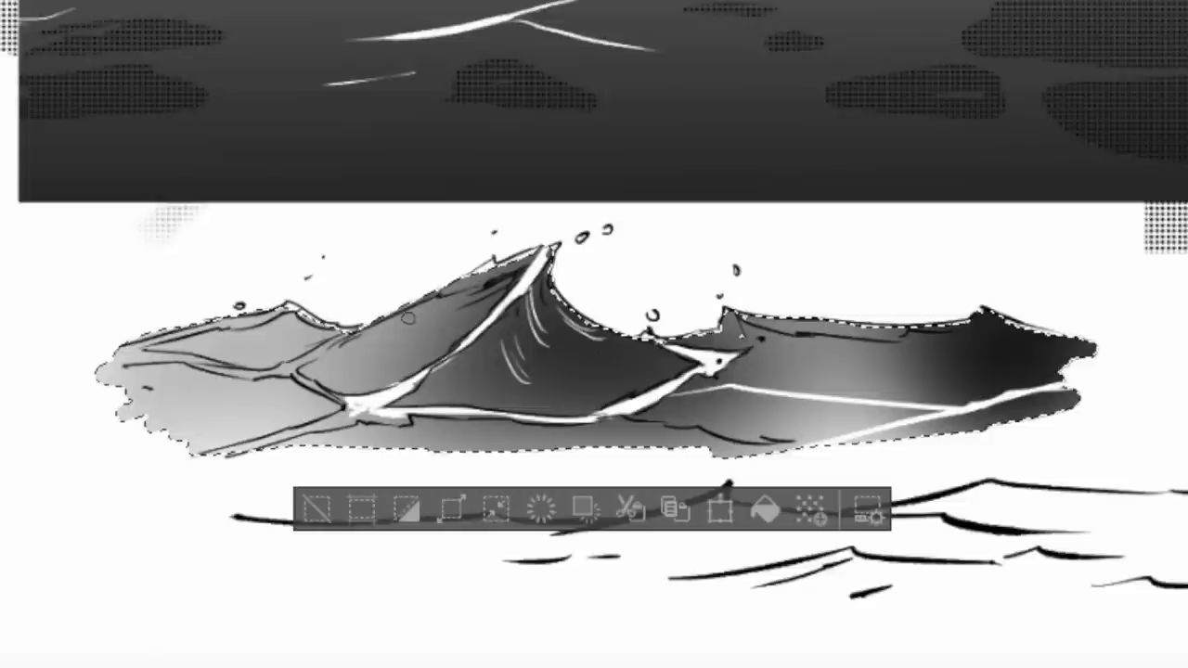
# Extend the white foam lines along the back slope and the ridges on the wave's left side.
pyautogui.moveTo(408, 323)
pyautogui.mouseDown()
pyautogui.moveTo(479, 279)
pyautogui.moveTo(402, 337)
pyautogui.mouseUp()
pyautogui.moveTo(533, 255); pyautogui.dragTo(478, 281)
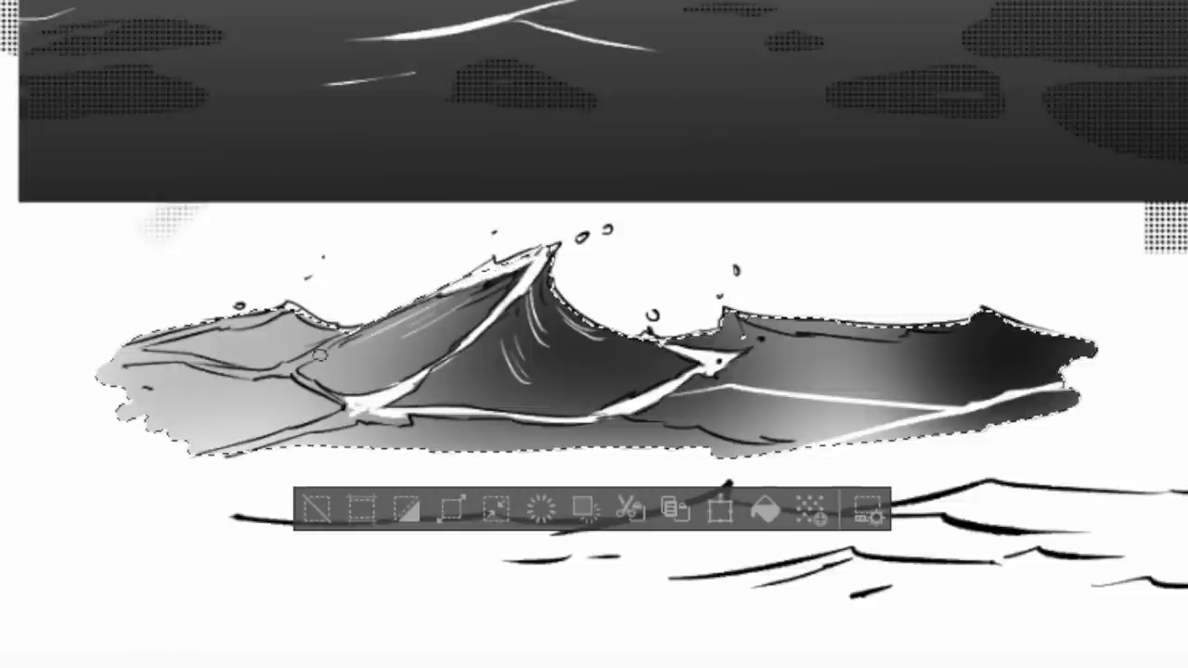
pyautogui.moveTo(342, 342)
pyautogui.mouseDown()
pyautogui.moveTo(281, 369)
pyautogui.moveTo(296, 376)
pyautogui.mouseUp()
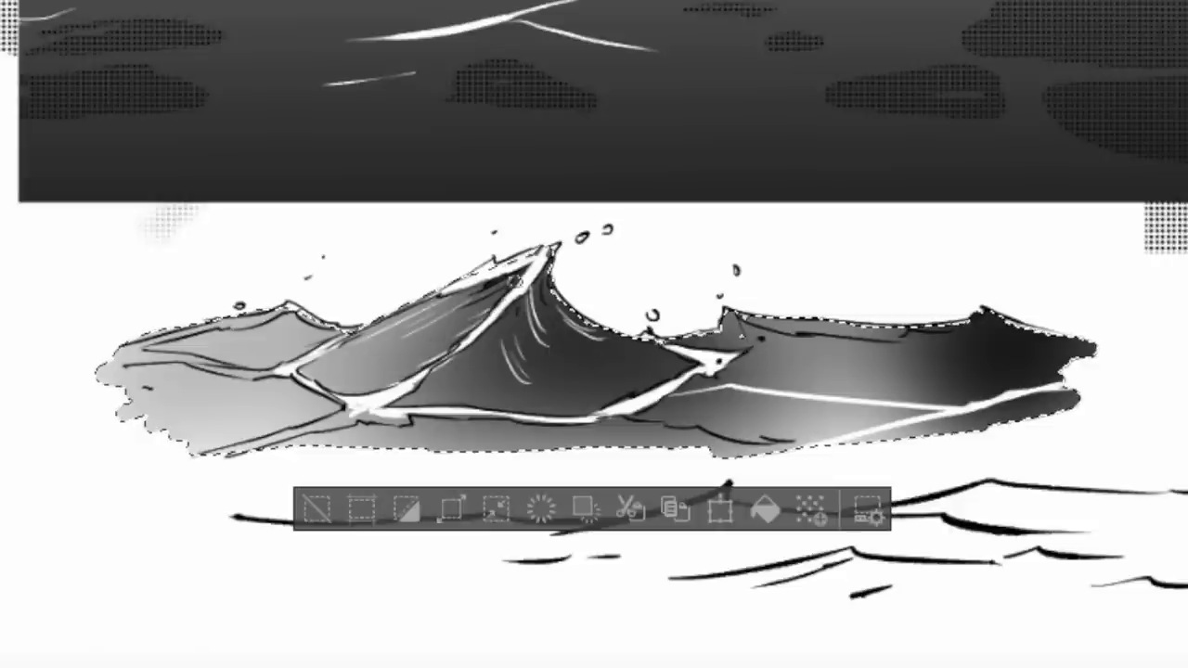
pyautogui.moveTo(303, 430); pyautogui.dragTo(219, 452)
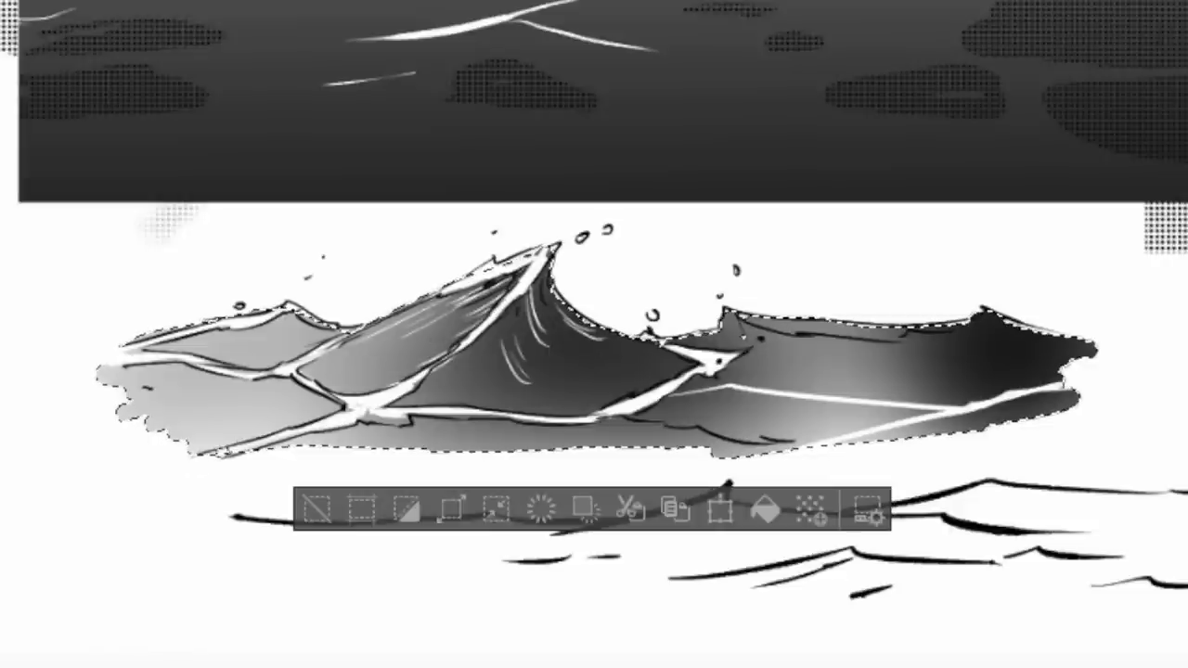
pyautogui.moveTo(368, 416); pyautogui.dragTo(360, 418)
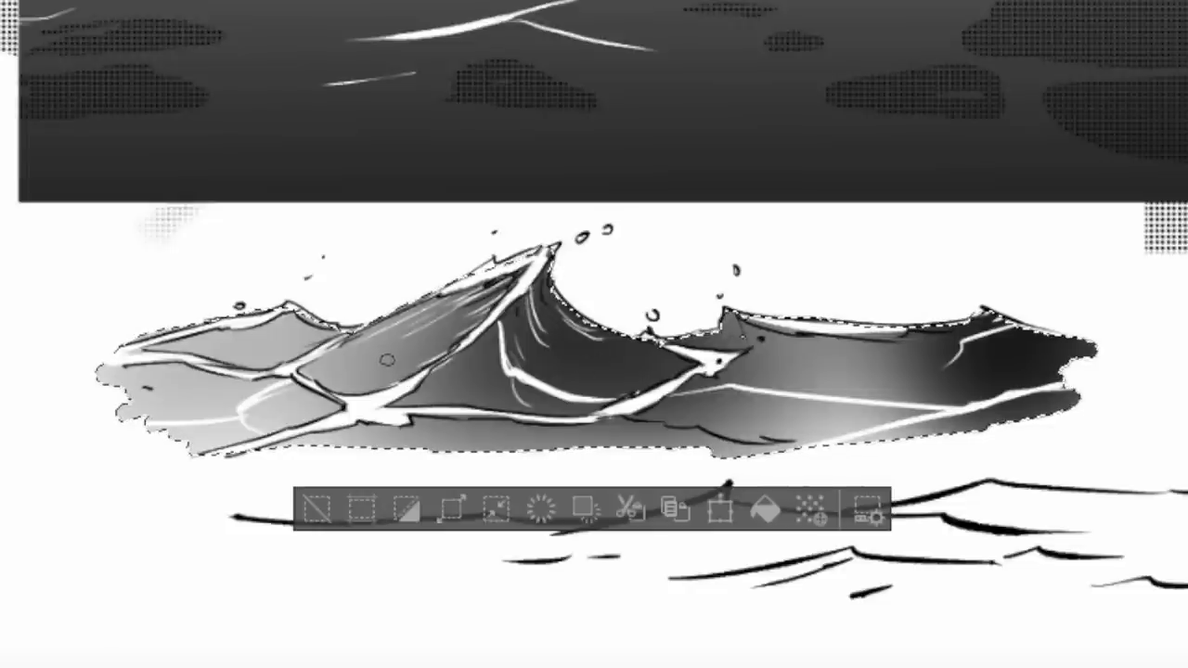
# Dot small white foam specks across the wave faces and lower the opacity of Layer 6.
pyautogui.click(387, 362)
pyautogui.click(401, 351)
pyautogui.click(393, 355)
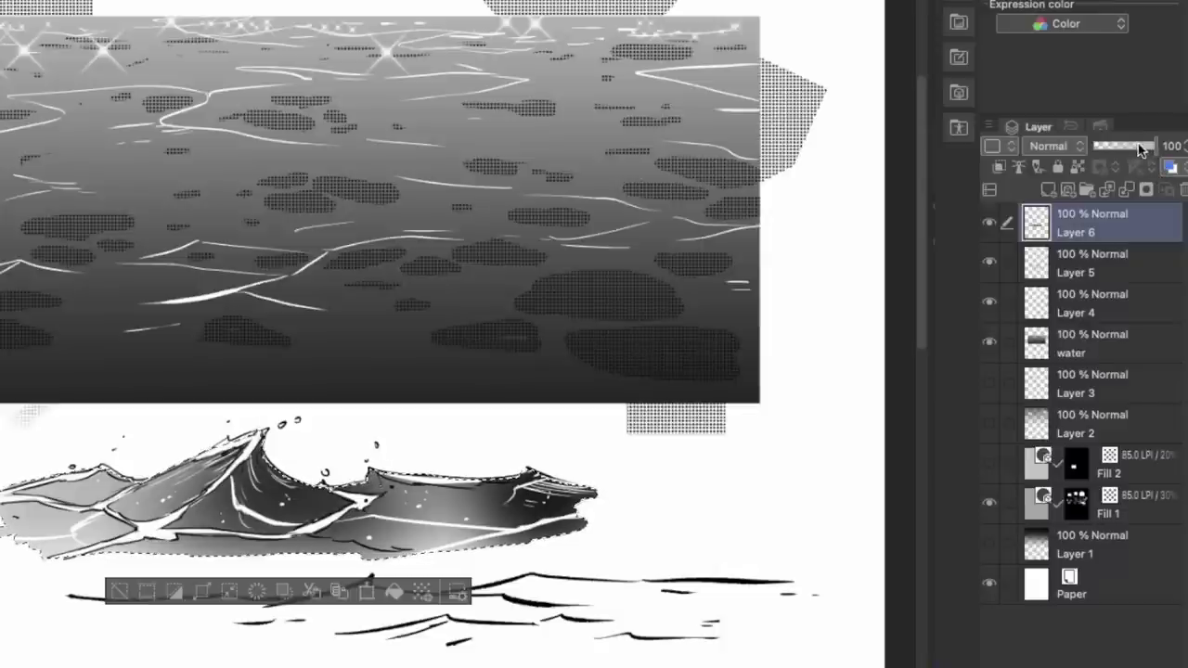
pyautogui.moveTo(1148, 150); pyautogui.dragTo(1136, 148)
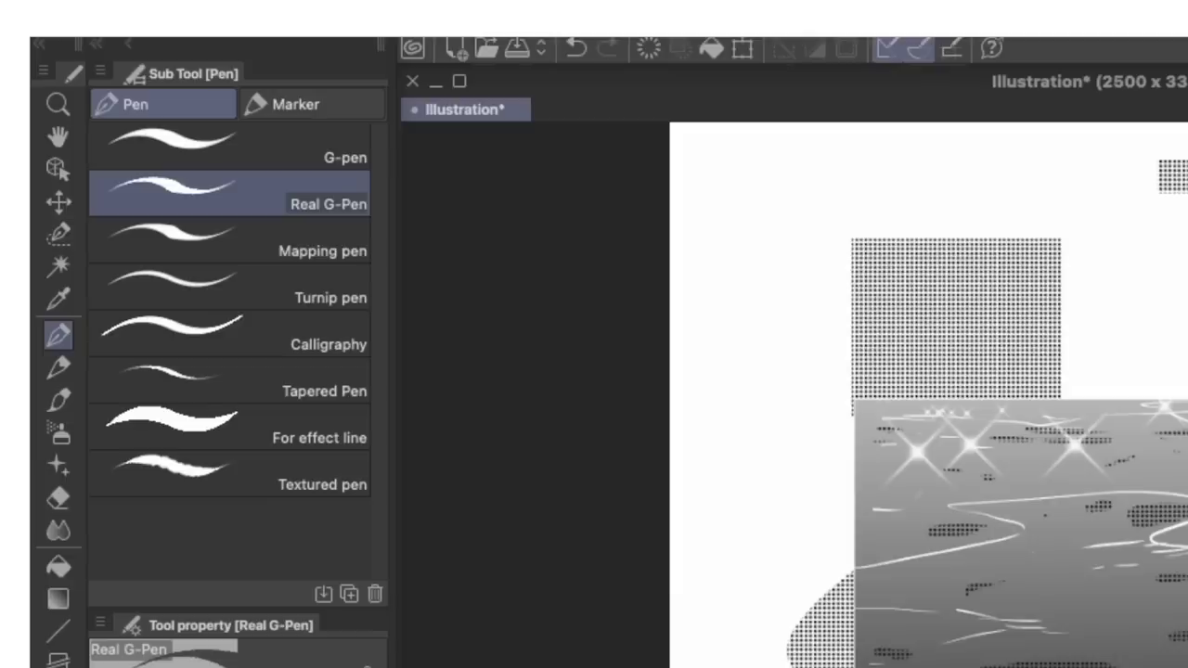
# Spatter fine white spray over the crest and neighbouring wave with the Droplet airbrush.
pyautogui.press('b')
pyautogui.press('b')
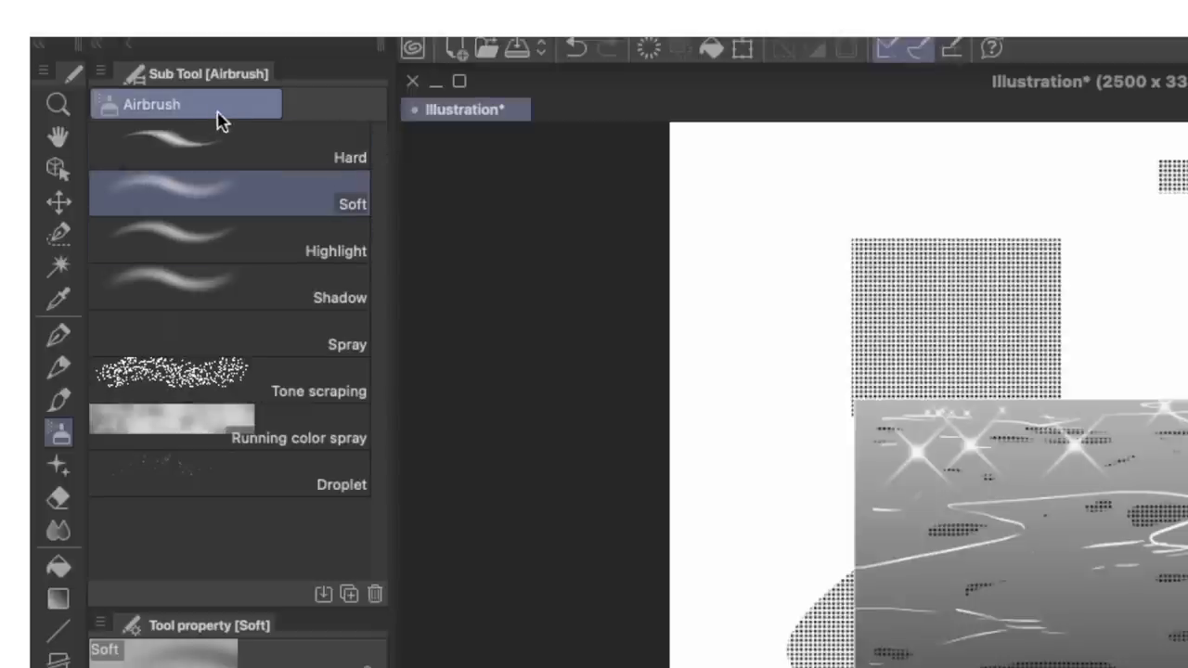
pyautogui.click(341, 484)
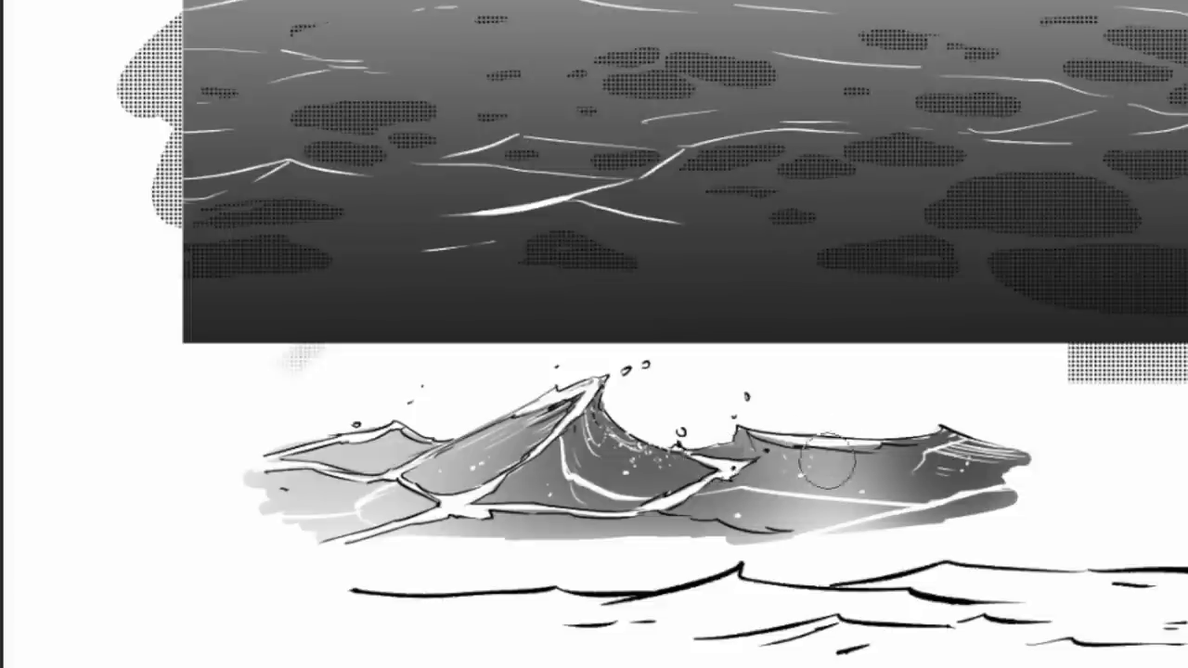
pyautogui.moveTo(813, 437); pyautogui.dragTo(975, 428)
pyautogui.moveTo(1010, 488); pyautogui.dragTo(941, 522)
pyautogui.moveTo(592, 377)
pyautogui.mouseDown()
pyautogui.moveTo(445, 506)
pyautogui.moveTo(533, 510)
pyautogui.moveTo(724, 473)
pyautogui.mouseUp()
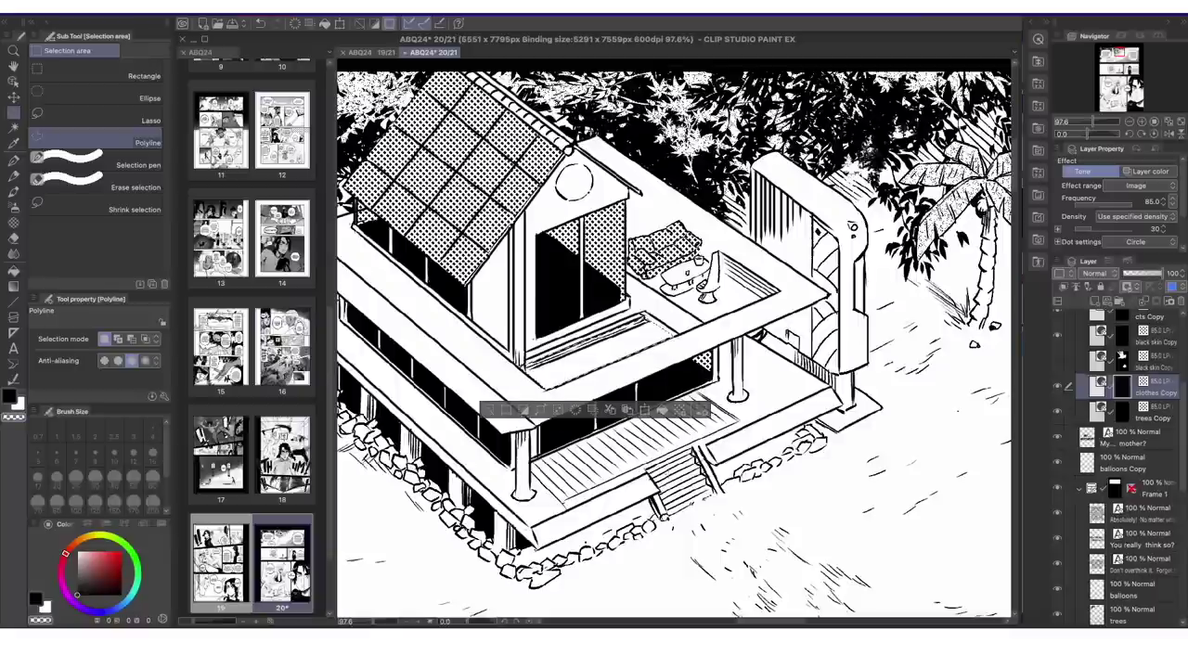
# Fill the selected pool on the house deck with an upward-fading gradient on the Gradient Copy layer.
pyautogui.moveTo(1183, 437); pyautogui.dragTo(1182, 367)
pyautogui.click(1132, 342)
pyautogui.press('g')
pyautogui.moveTo(629, 486); pyautogui.dragTo(628, 323)
# Draw toned ripple marks over the dark end of the deck pool on the cts Copy layer with the Real G-Pen.
pyautogui.press('p')
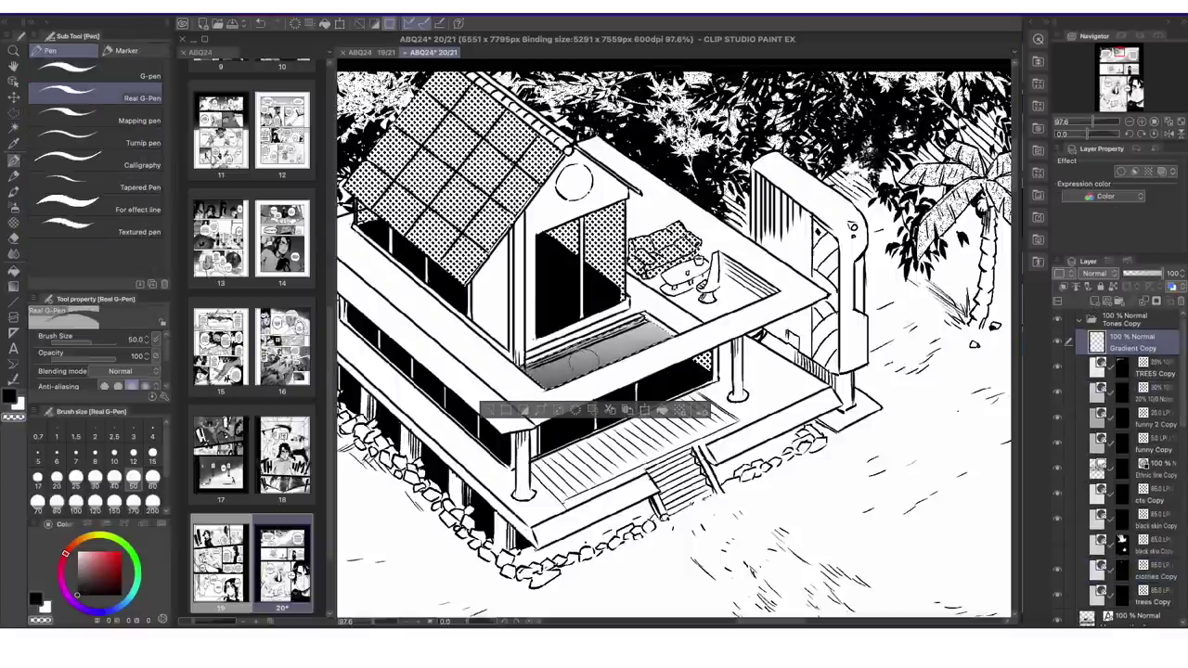
pyautogui.click(1135, 495)
pyautogui.press('c')
pyautogui.moveTo(553, 379)
pyautogui.mouseDown()
pyautogui.moveTo(570, 375)
pyautogui.moveTo(538, 382)
pyautogui.moveTo(615, 357)
pyautogui.mouseUp()
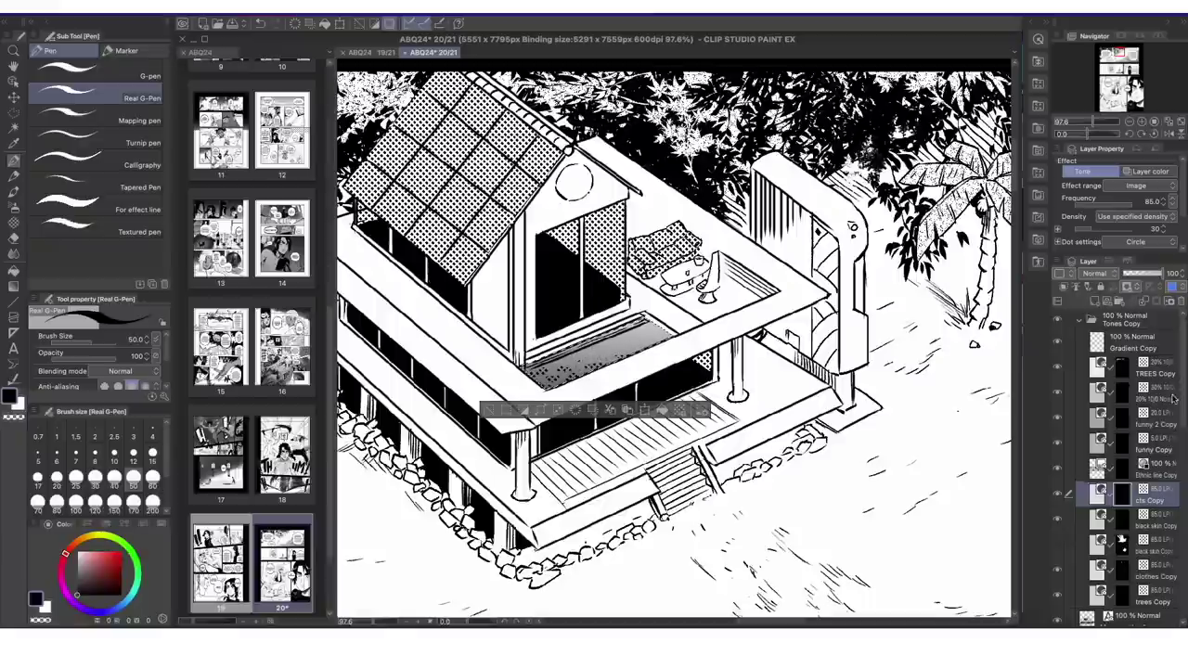
# Draw white ripple highlights into the pool's gradient on the Gradient Copy layer.
pyautogui.click(1132, 341)
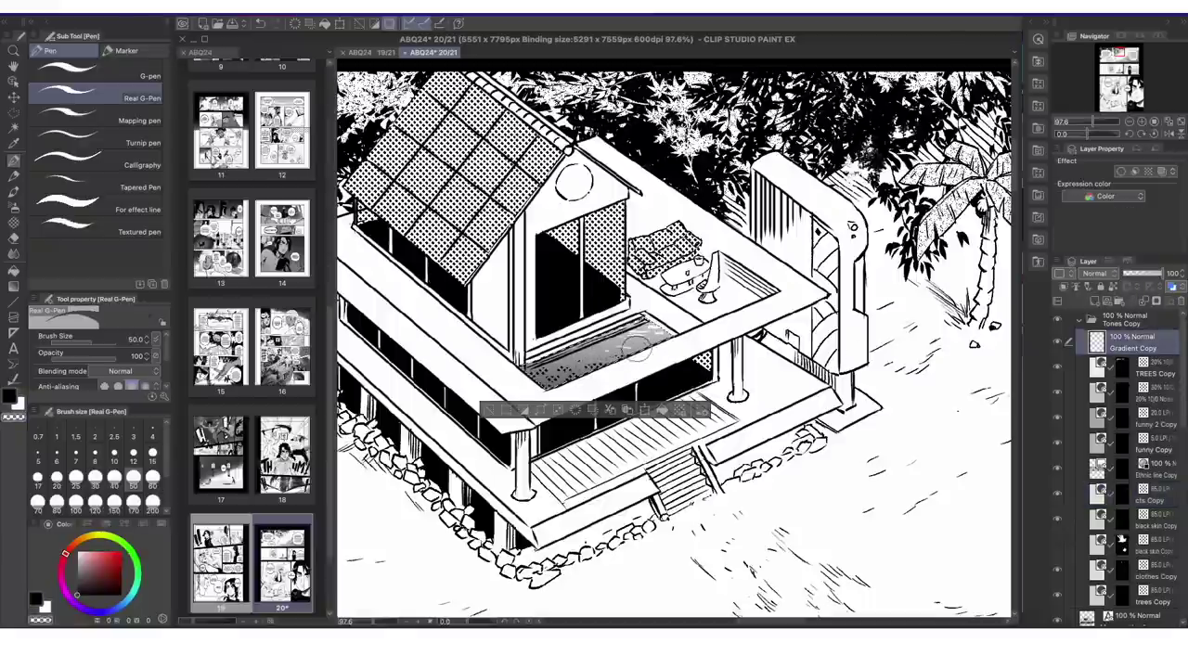
pyautogui.scroll(-3, 652, 343)
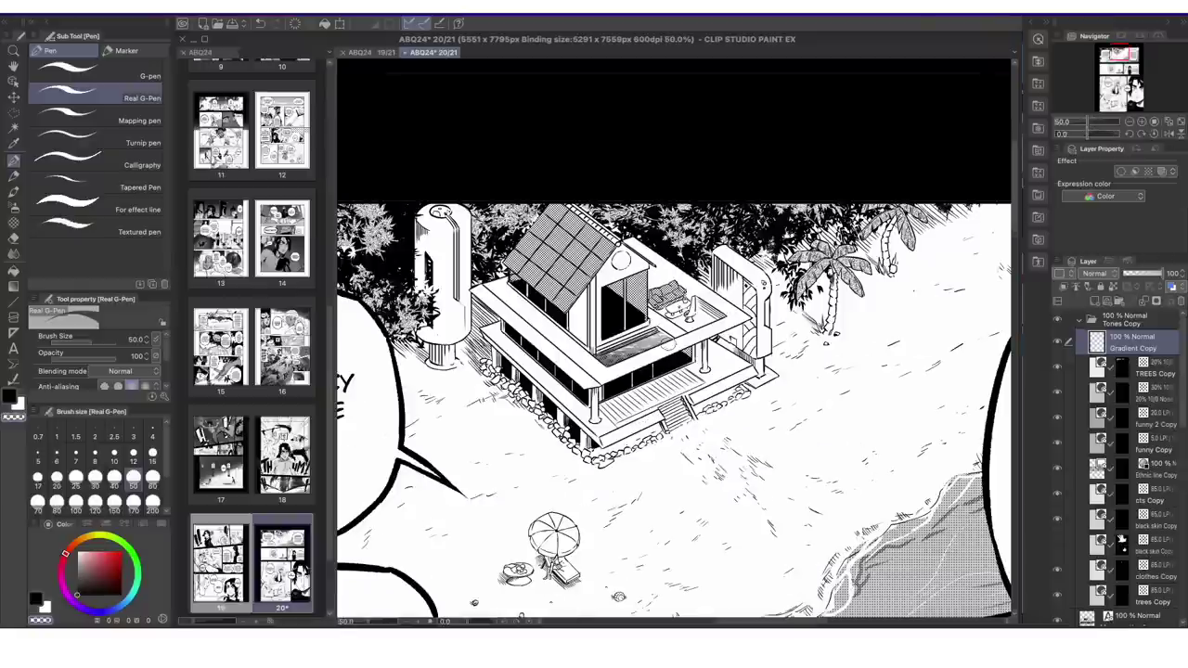
pyautogui.scroll(-4, 654, 355)
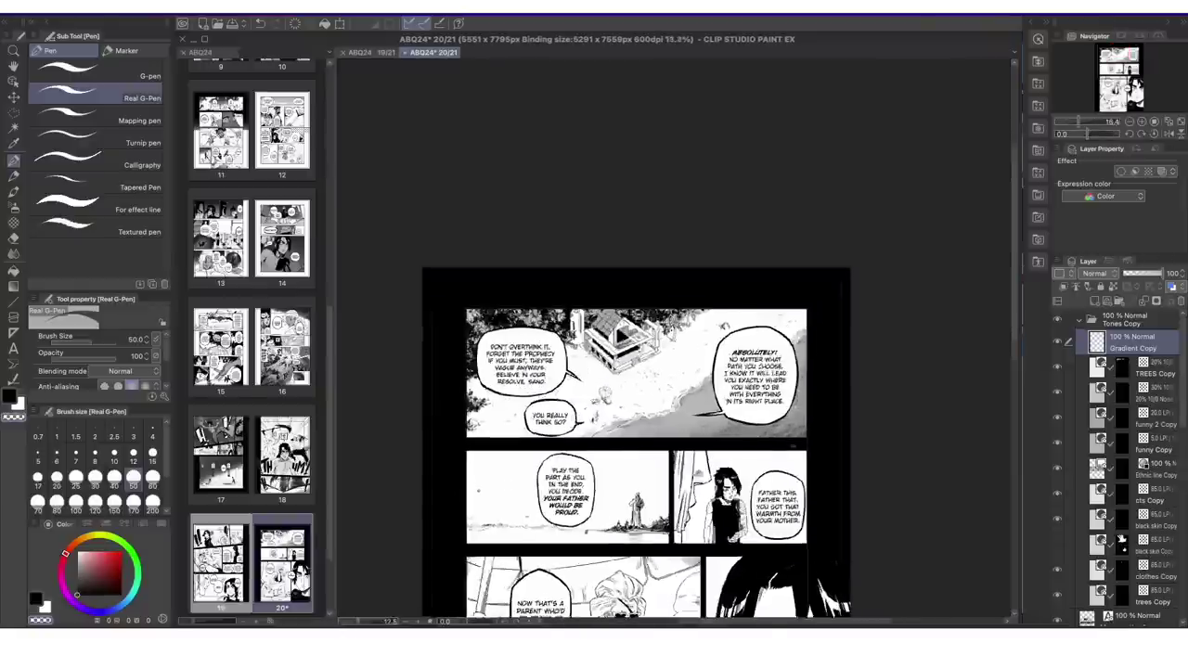
pyautogui.scroll(4, 669, 371)
pyautogui.scroll(1, 663, 397)
pyautogui.click(1160, 492)
pyautogui.press('p')
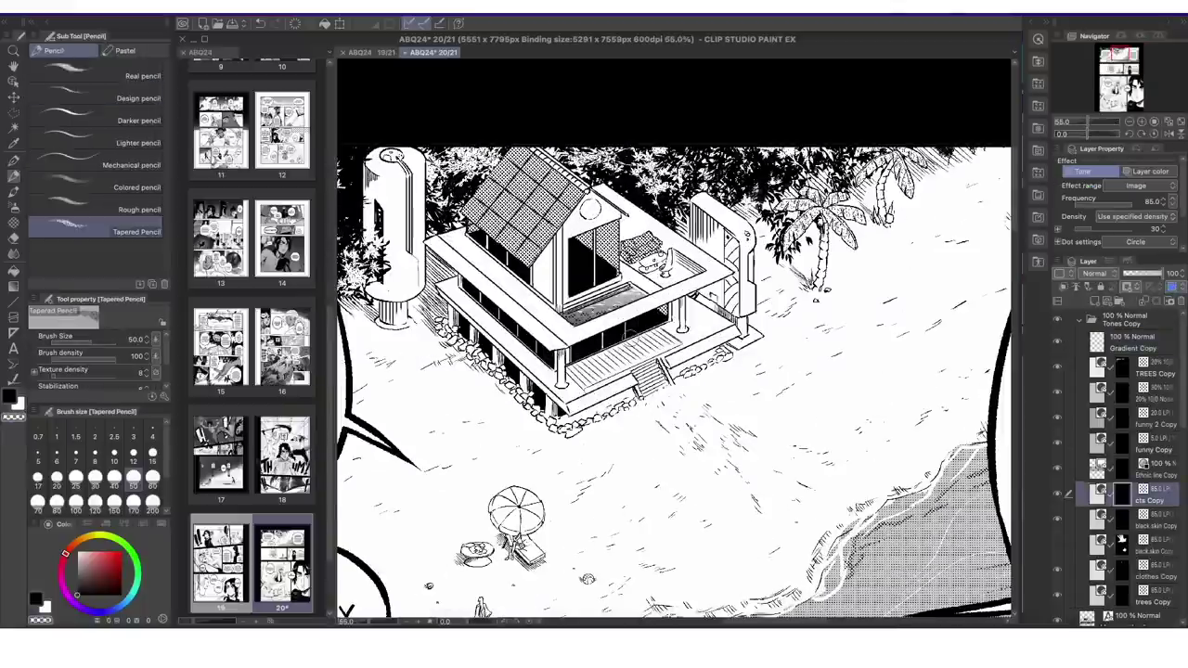
pyautogui.press('p')
pyautogui.scroll(4, 661, 349)
pyautogui.press('c')
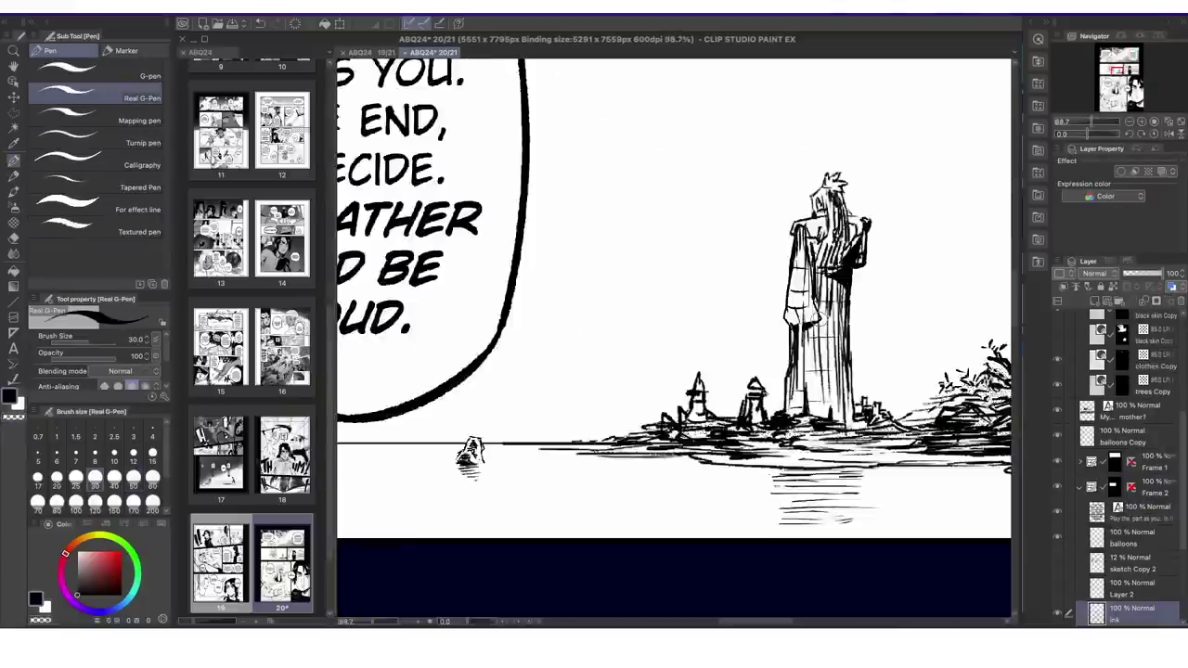
# Select the sea strip in the second panel and fill it with an upward-fading gradient on the water layer.
pyautogui.scroll(-3, 668, 334)
pyautogui.click(1125, 541)
pyautogui.press('m')
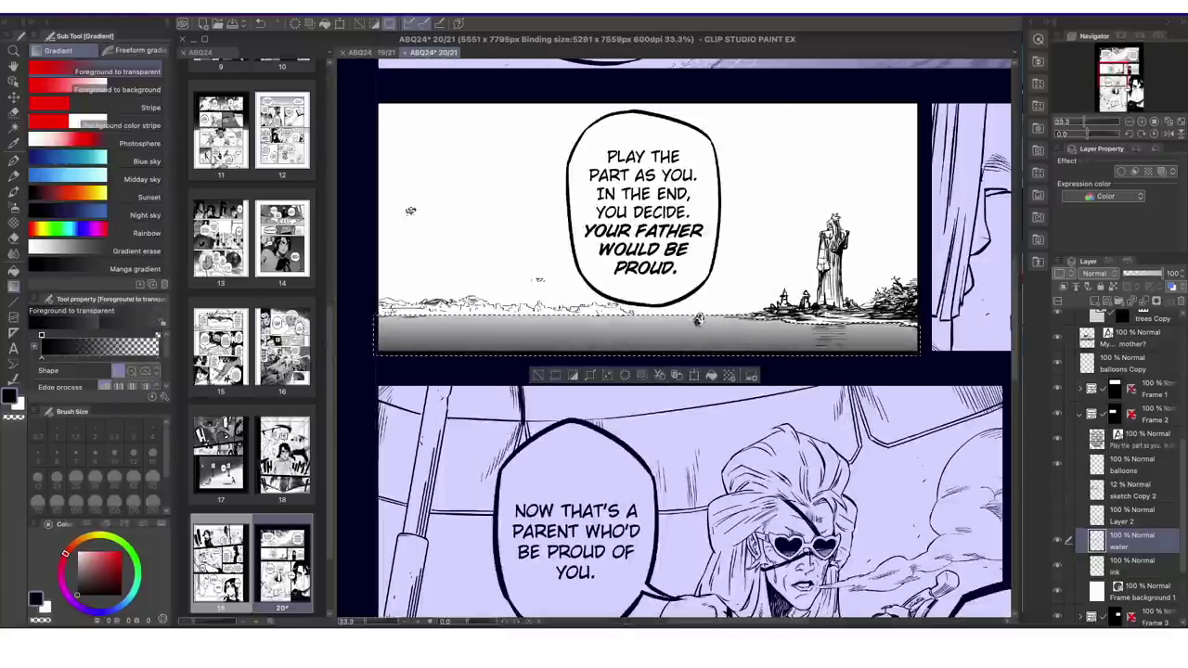
# Draw white glints across the second panel's sea and add toned ripples on the clothes Copy layer.
pyautogui.press('p')
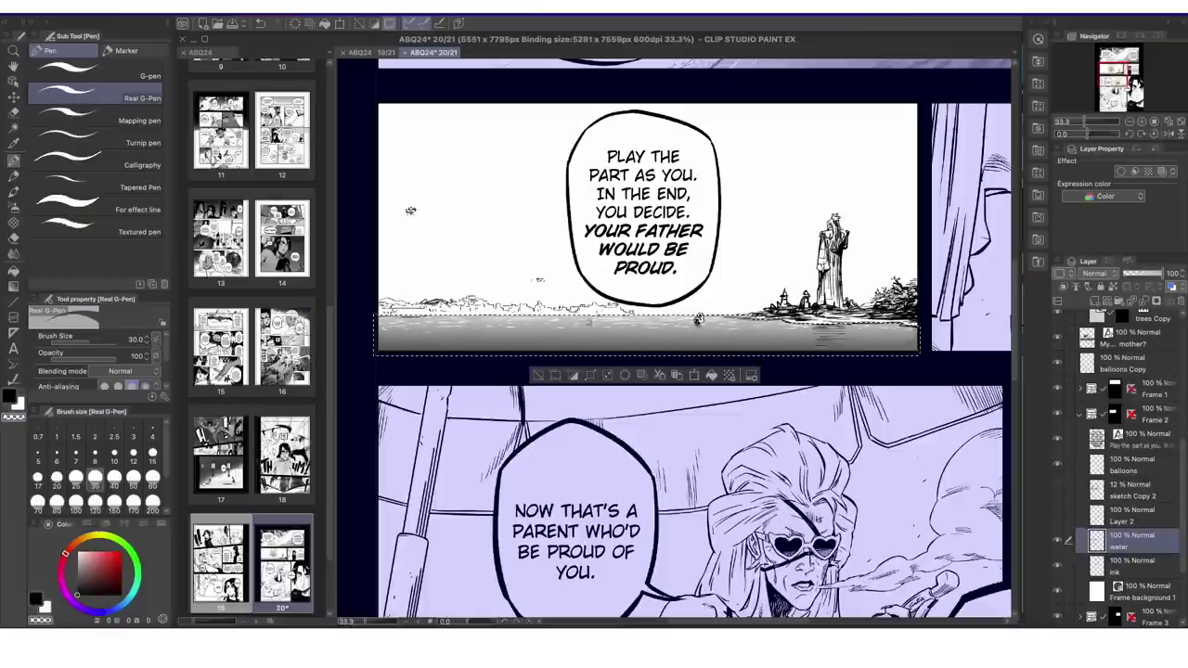
pyautogui.scroll(4, 1152, 408)
pyautogui.click(1153, 401)
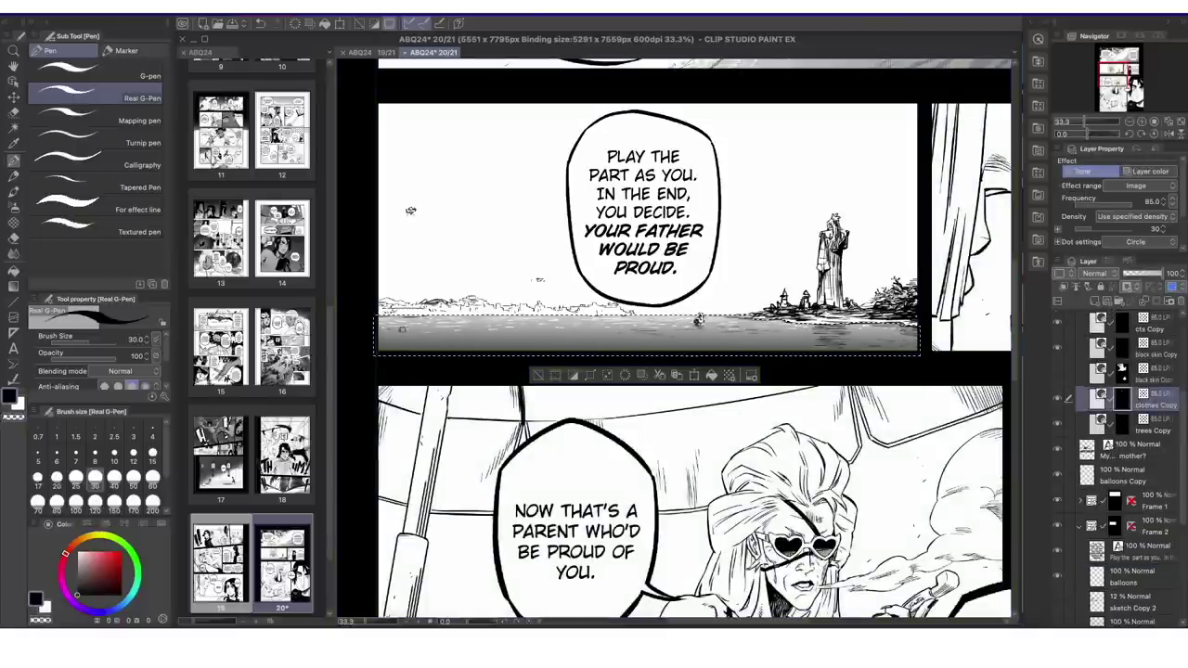
pyautogui.scroll(4, 409, 325)
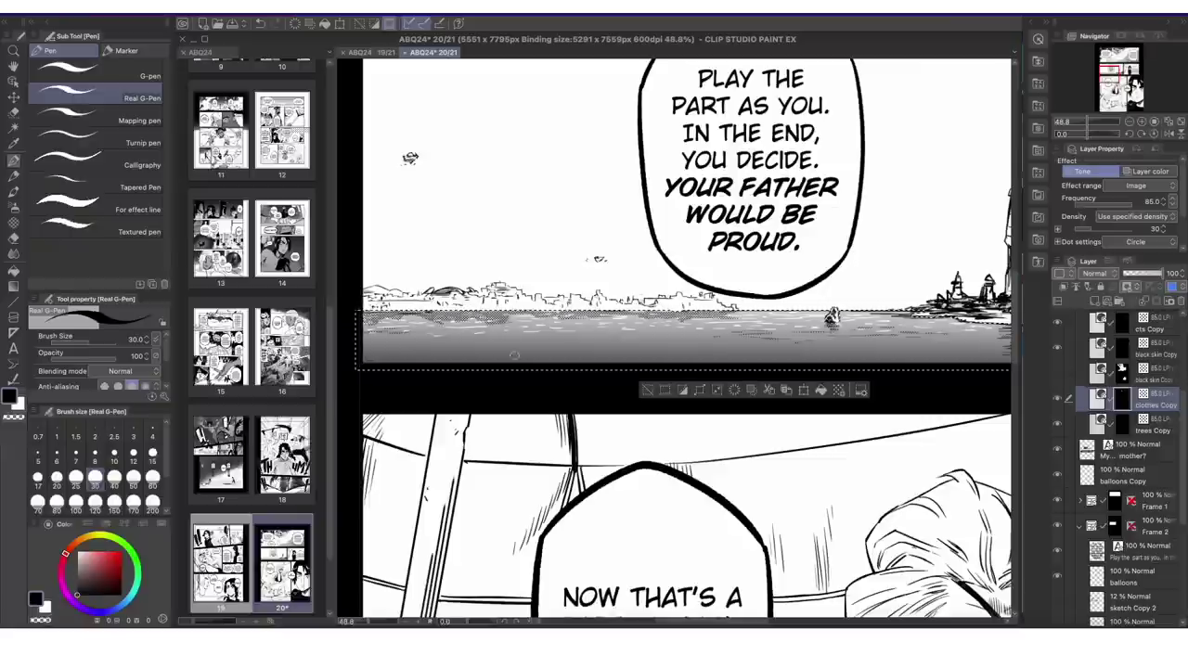
pyautogui.hscroll(4, 515, 356)
pyautogui.scroll(-4, 754, 340)
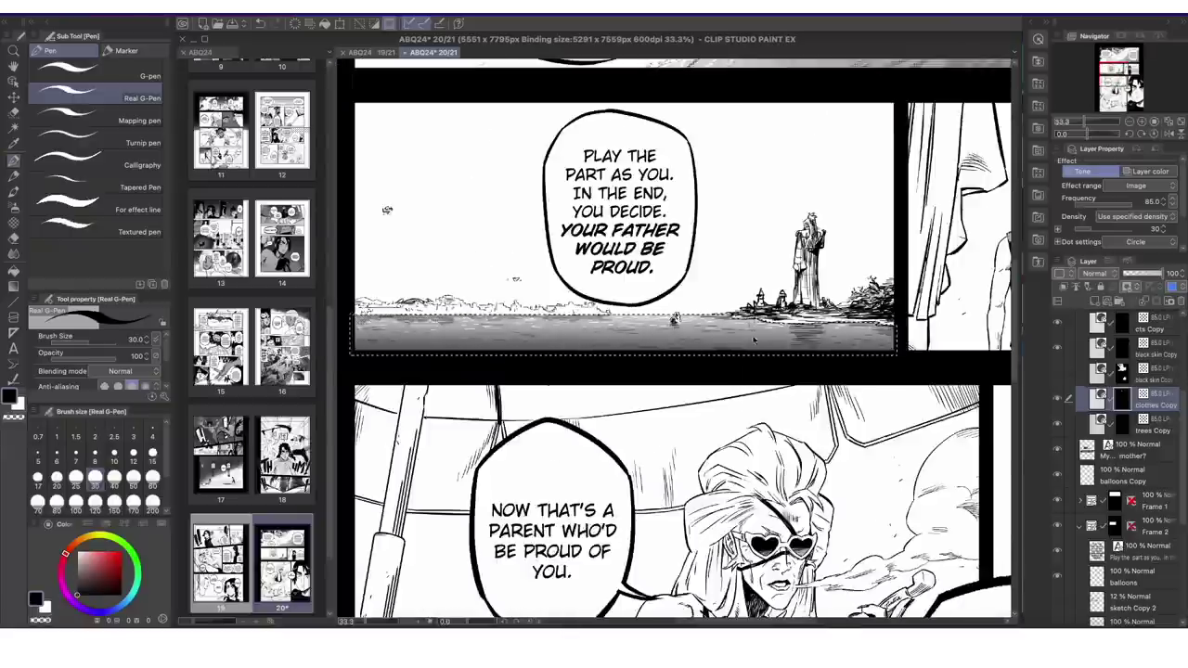
# Select the second panel's sky around the balloon and fill it with a downward-fading gradient on the sky layer.
pyautogui.scroll(-3, 754, 340)
pyautogui.scroll(-4, 1131, 513)
pyautogui.click(1131, 512)
pyautogui.press('w')
pyautogui.scroll(-3, 772, 263)
pyautogui.click(761, 242)
pyautogui.press('g')
pyautogui.moveTo(670, 116); pyautogui.dragTo(670, 283)
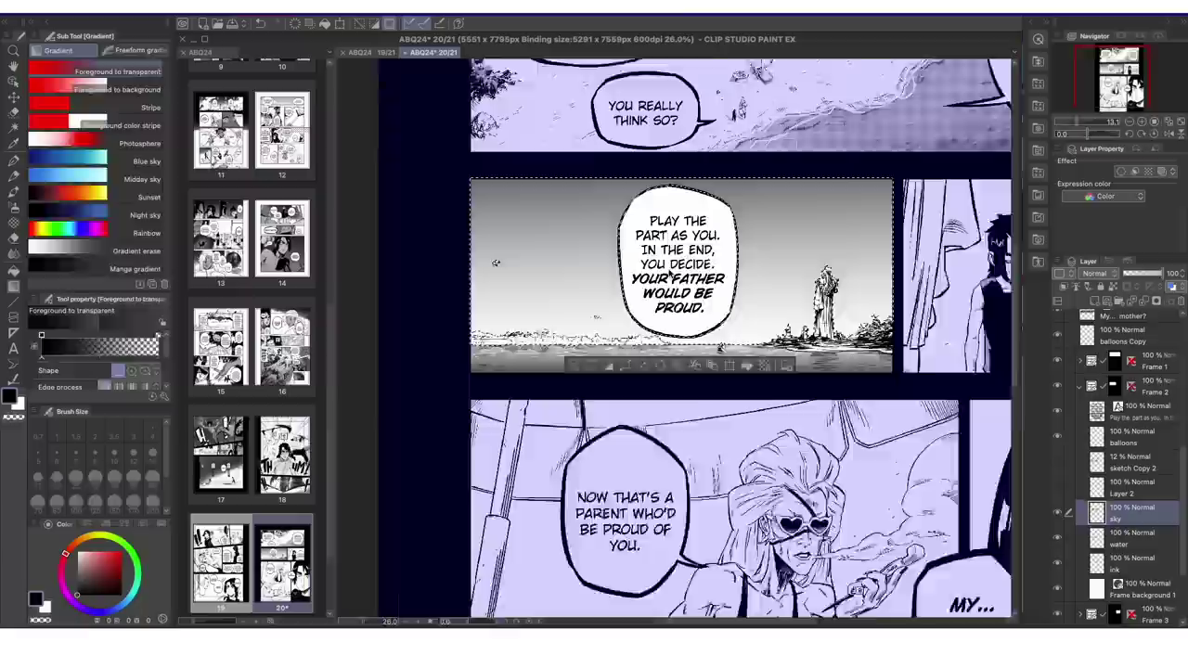
# Paint white clouds into the sky gradient with the Darker bleed brush in transparent colour.
pyautogui.scroll(1, 670, 275)
pyautogui.press('b')
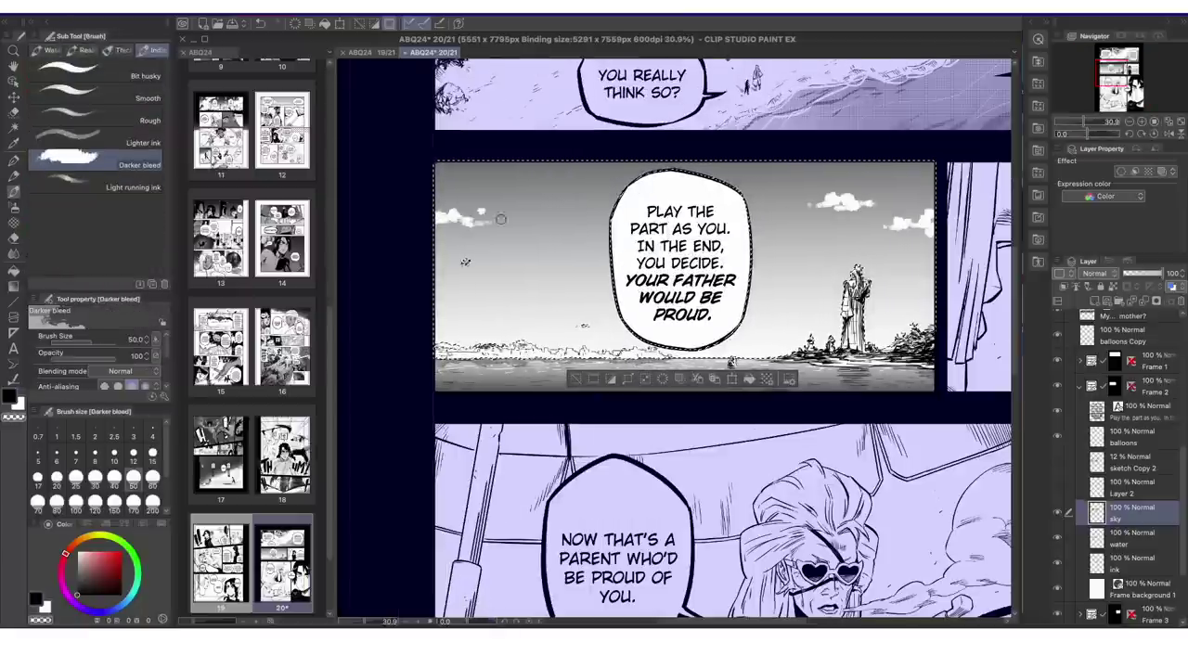
pyautogui.moveTo(501, 223); pyautogui.dragTo(531, 234)
pyautogui.moveTo(757, 272); pyautogui.dragTo(789, 275)
pyautogui.press('p')
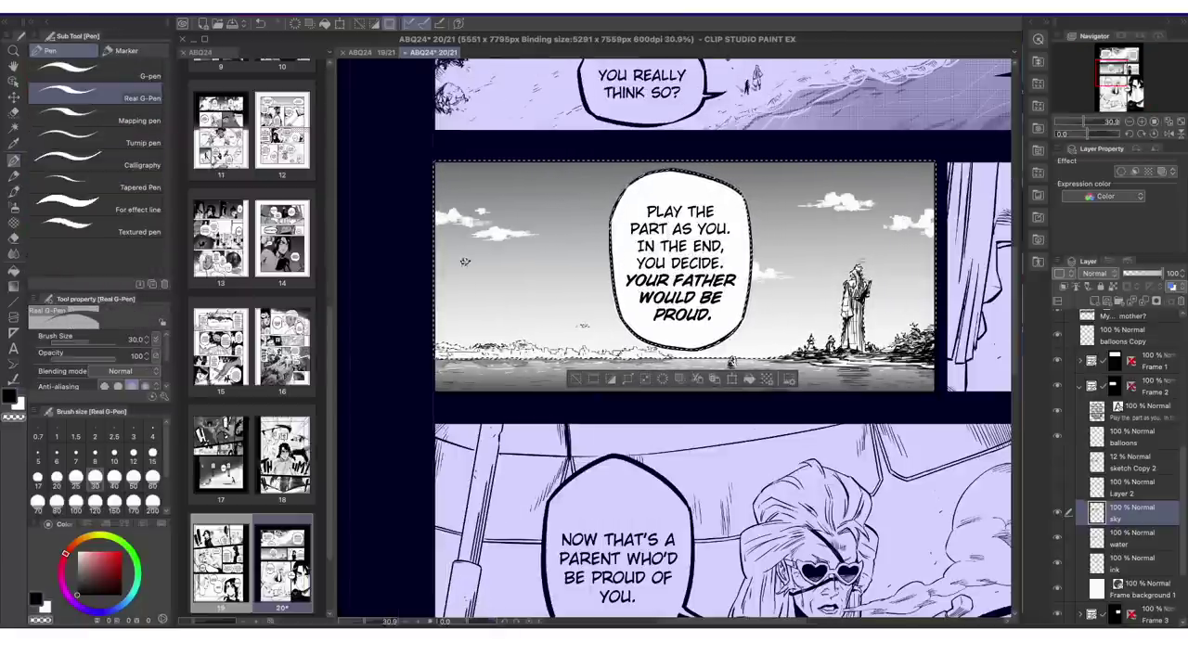
# Outline the distant city skyline with a Polyline selection, fill it on the silhouette layer, and deselect.
pyautogui.scroll(4, 883, 300)
pyautogui.scroll(-4, 947, 306)
pyautogui.scroll(4, 650, 362)
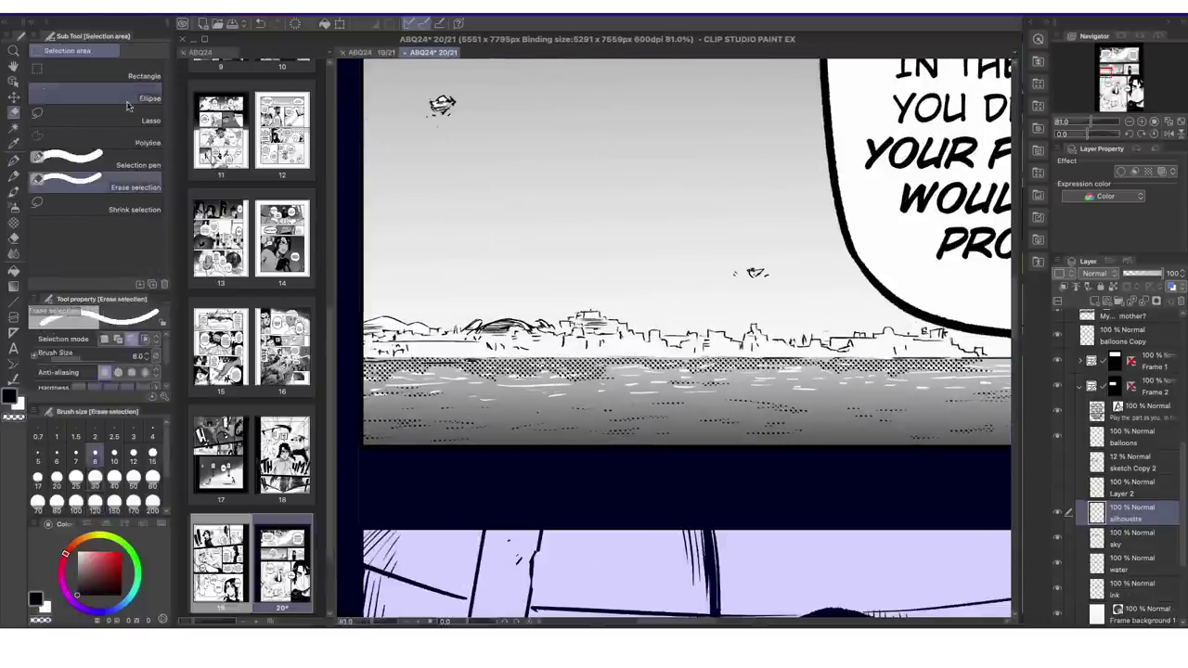
pyautogui.click(98, 142)
pyautogui.scroll(2, 990, 354)
pyautogui.click(977, 354)
pyautogui.hotkey('alt', 'Delete')
pyautogui.hotkey('ctrl', 'd')
# Fill the remaining gaps and rooftops of the city silhouette along the horizon with the pen.
pyautogui.scroll(-1, 989, 353)
pyautogui.press('p')
pyautogui.moveTo(956, 352); pyautogui.dragTo(903, 335)
pyautogui.moveTo(829, 331)
pyautogui.mouseDown()
pyautogui.moveTo(755, 344)
pyautogui.moveTo(690, 330)
pyautogui.moveTo(558, 341)
pyautogui.moveTo(504, 313)
pyautogui.moveTo(467, 313)
pyautogui.moveTo(421, 327)
pyautogui.mouseUp()
pyautogui.moveTo(665, 621); pyautogui.dragTo(634, 621)
pyautogui.moveTo(702, 322)
pyautogui.mouseDown()
pyautogui.moveTo(617, 340)
pyautogui.moveTo(795, 342)
pyautogui.mouseUp()
pyautogui.moveTo(606, 337)
pyautogui.mouseDown()
pyautogui.moveTo(501, 324)
pyautogui.moveTo(663, 347)
pyautogui.mouseUp()
pyautogui.moveTo(826, 334); pyautogui.dragTo(859, 347)
pyautogui.hscroll(3, 854, 343)
pyautogui.scroll(-1, 766, 352)
pyautogui.moveTo(669, 345); pyautogui.dragTo(924, 349)
pyautogui.moveTo(815, 348); pyautogui.dragTo(837, 349)
# Lower the silhouette layer's opacity to 48% and keep a hidden duplicate of it above the original.
pyautogui.click(1142, 274)
pyautogui.scroll(-1, 436, 348)
pyautogui.press('super+c')
pyautogui.press('super+v')
pyautogui.click(1057, 513)
pyautogui.click(1128, 538)
pyautogui.press('b')
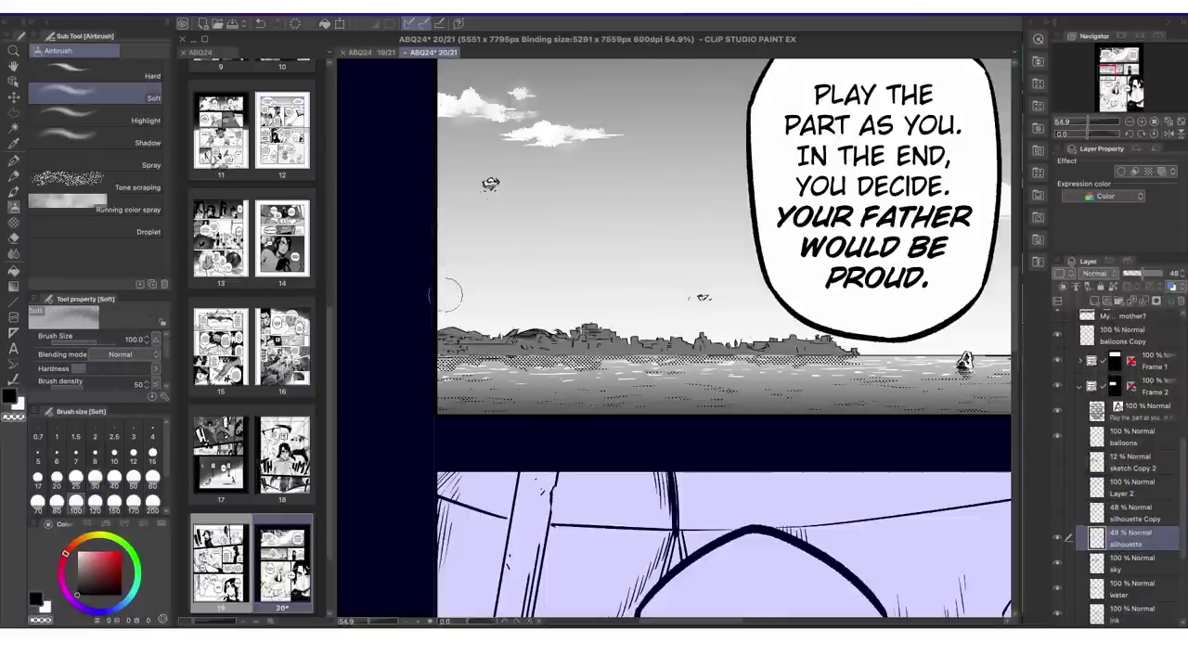
# Place the MM11-condo 13 building line drawing from the monochromatic Background materials onto the canvas.
pyautogui.scroll(-3, 769, 407)
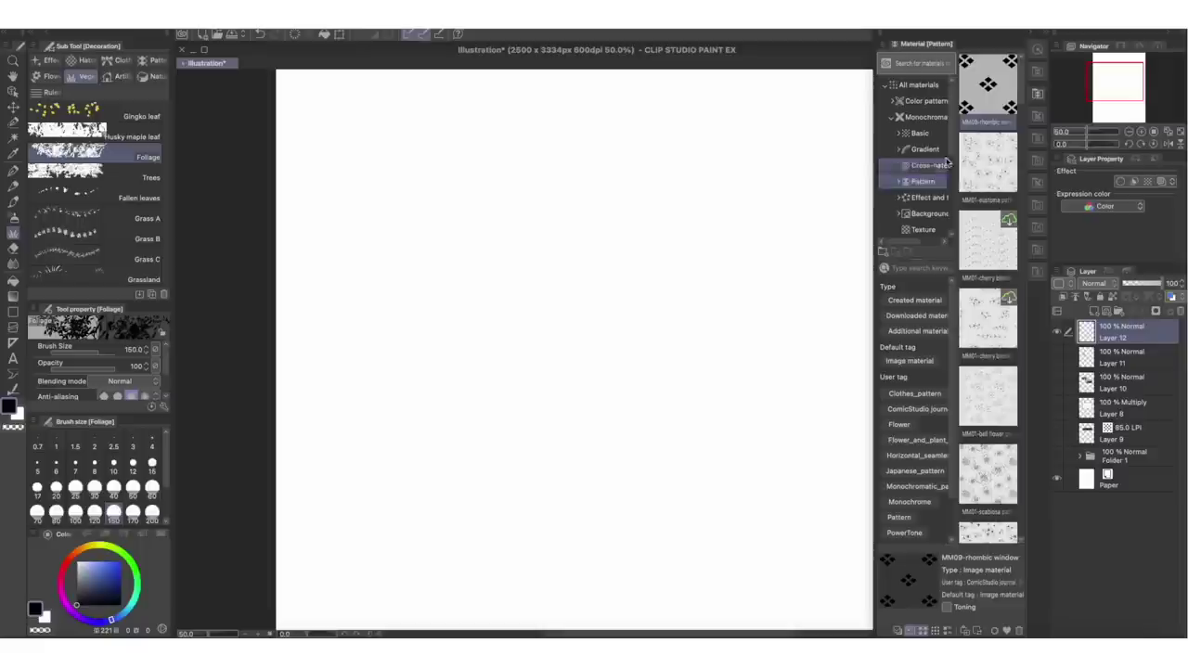
pyautogui.scroll(-3, 919, 158)
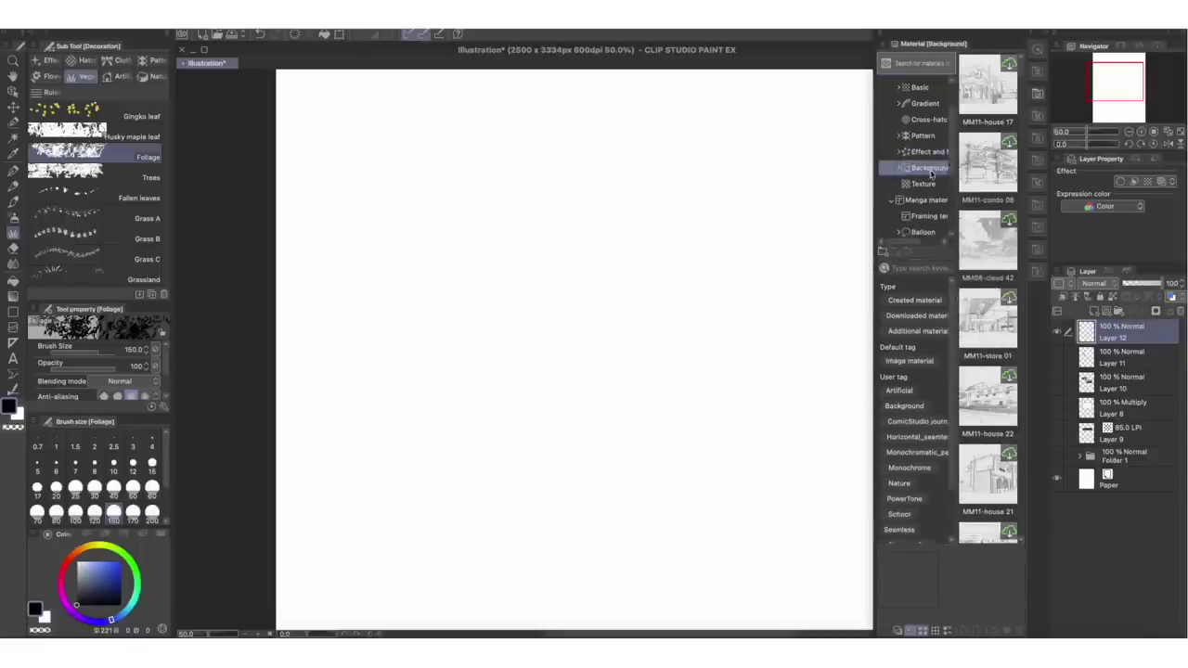
pyautogui.scroll(-10, 1021, 102)
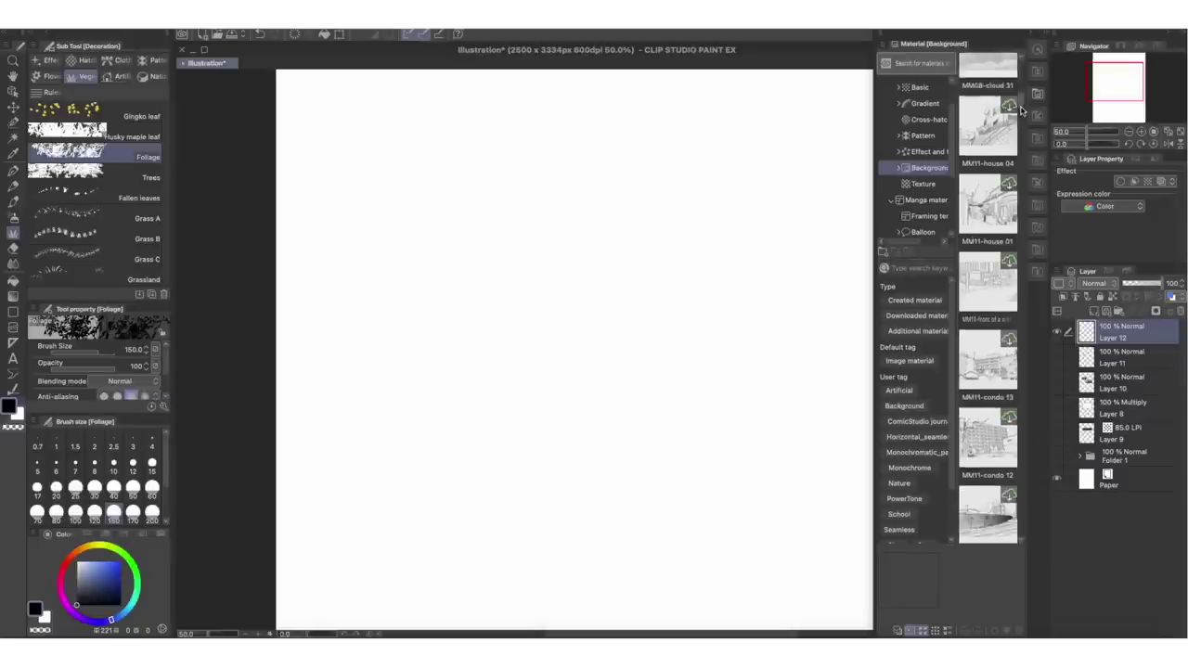
pyautogui.scroll(3, 1021, 109)
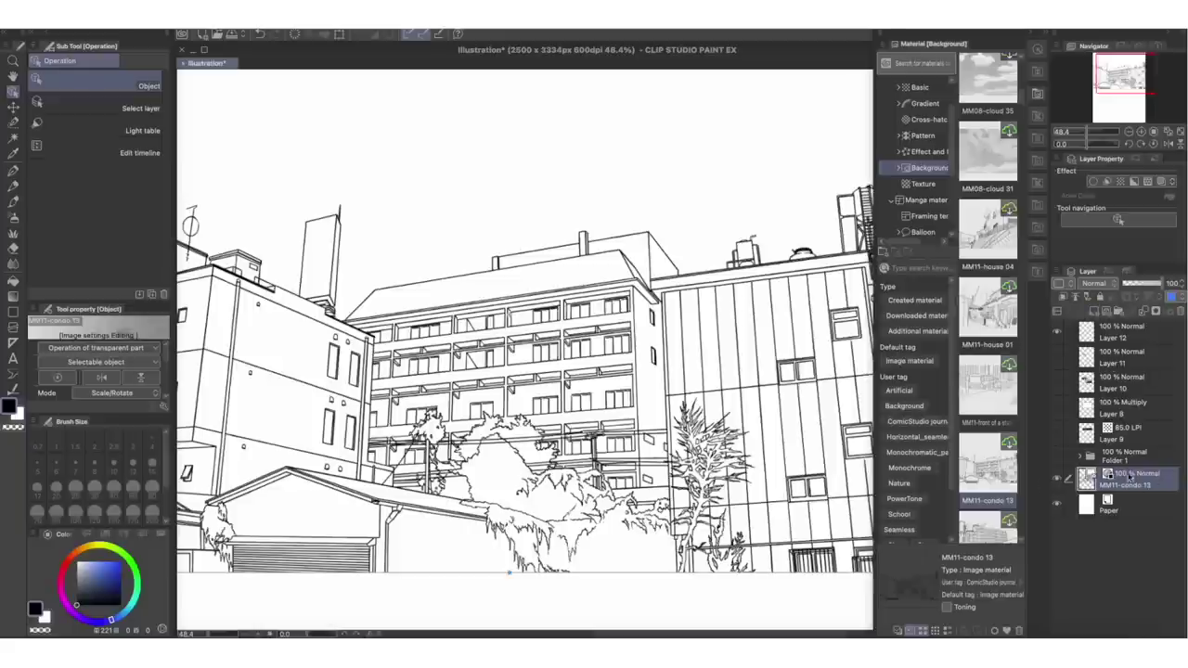
# Create a new layer above the building drawing and sketch a light-direction arrow pointing down toward the roofs with the Real G-Pen.
pyautogui.hotkey('ctrl', 'shift', 'n')
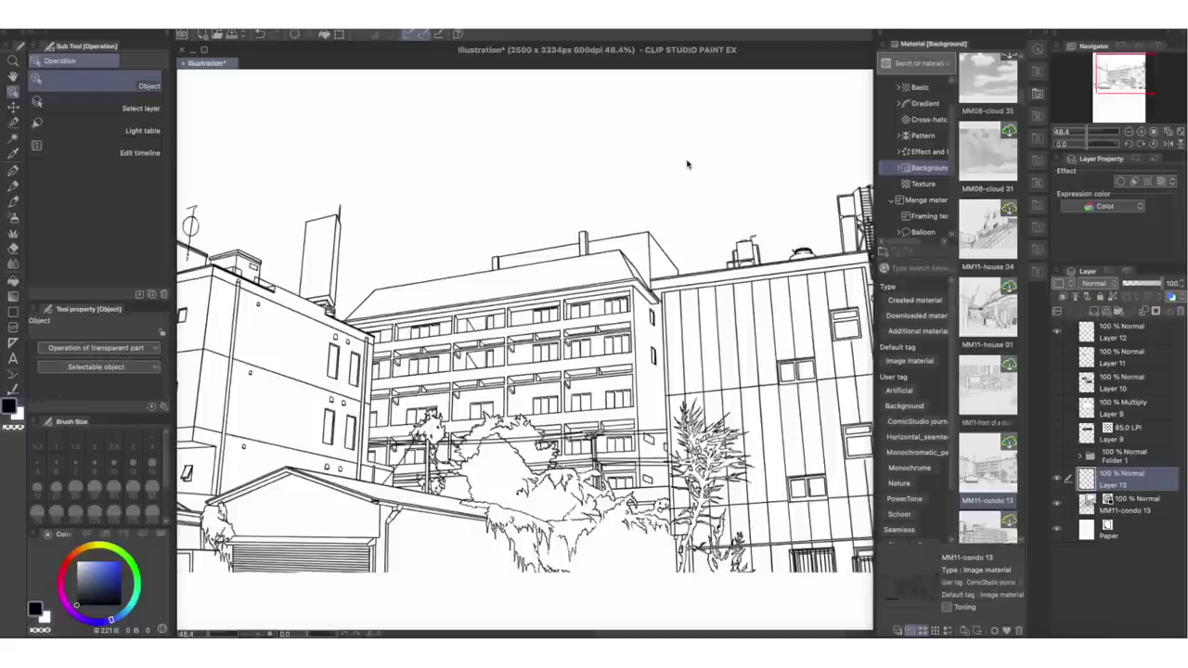
pyautogui.press('p')
pyautogui.moveTo(694, 133)
pyautogui.mouseDown()
pyautogui.moveTo(684, 183)
pyautogui.moveTo(698, 172)
pyautogui.mouseUp()
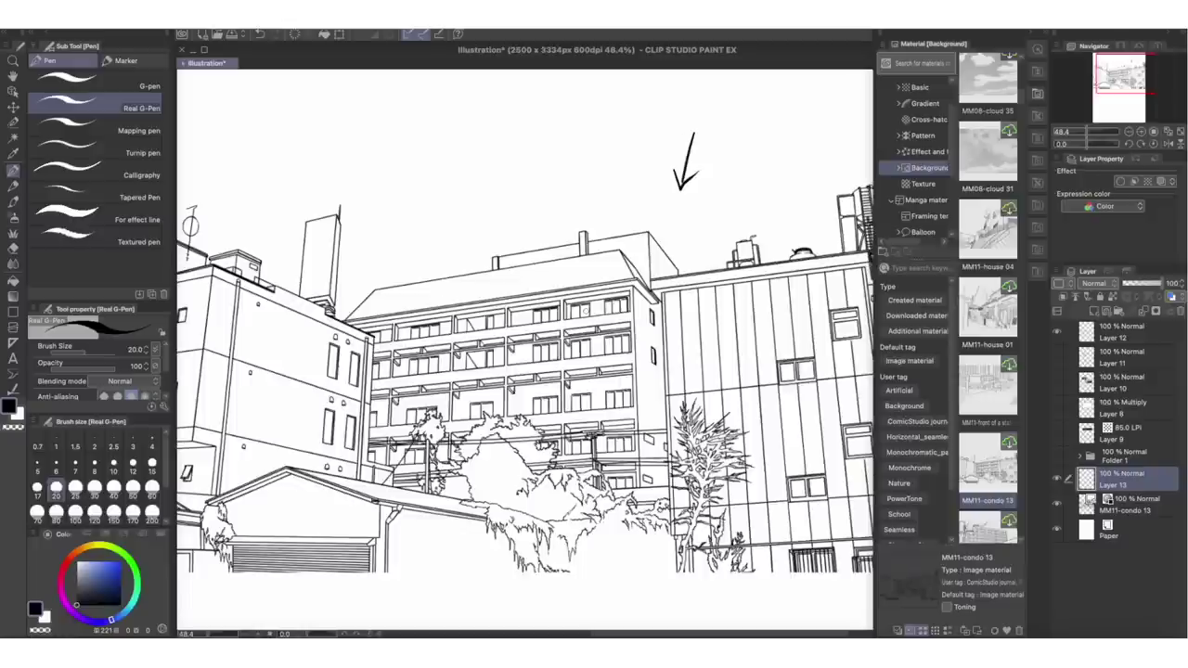
# Fill the ceiling recesses of the middle building's top-floor balconies black on the new layer, using the Refer other layers fill.
pyautogui.scroll(4, 575, 279)
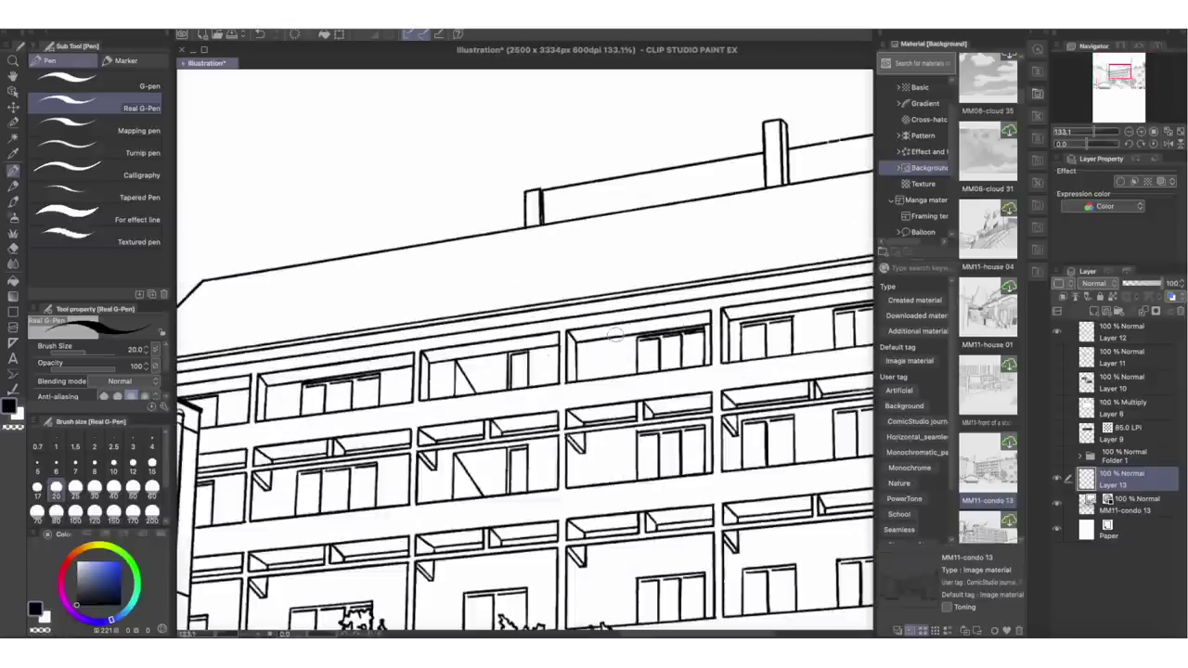
pyautogui.press('g')
pyautogui.click(797, 299)
pyautogui.click(796, 298)
pyautogui.moveTo(797, 298); pyautogui.dragTo(223, 383)
pyautogui.scroll(-3, 276, 391)
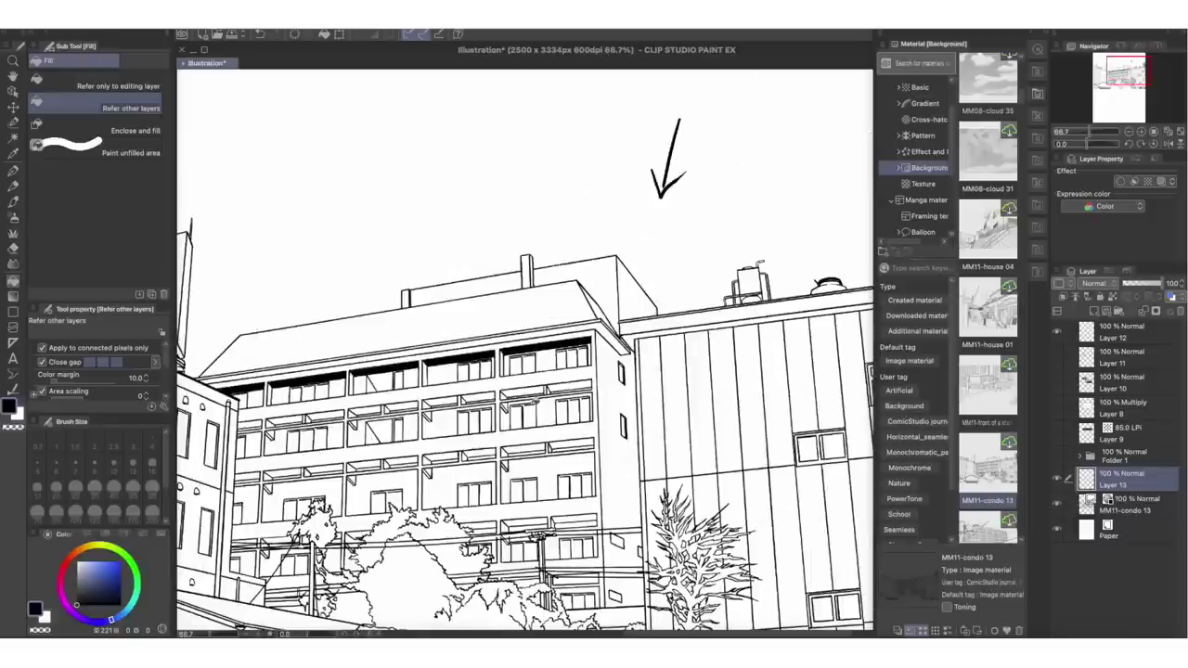
# Fill the two rightmost ceiling recesses one floor down black, and check the fills alone by briefly hiding the building layer.
pyautogui.press('g')
pyautogui.press('g')
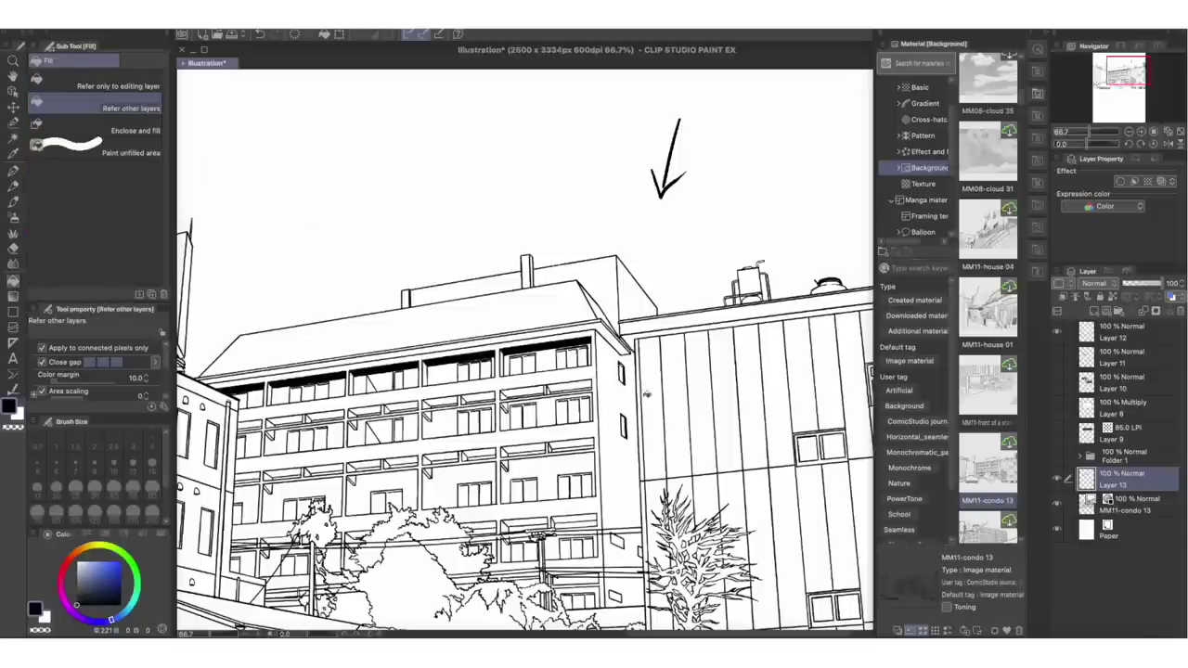
pyautogui.click(568, 385)
pyautogui.click(536, 388)
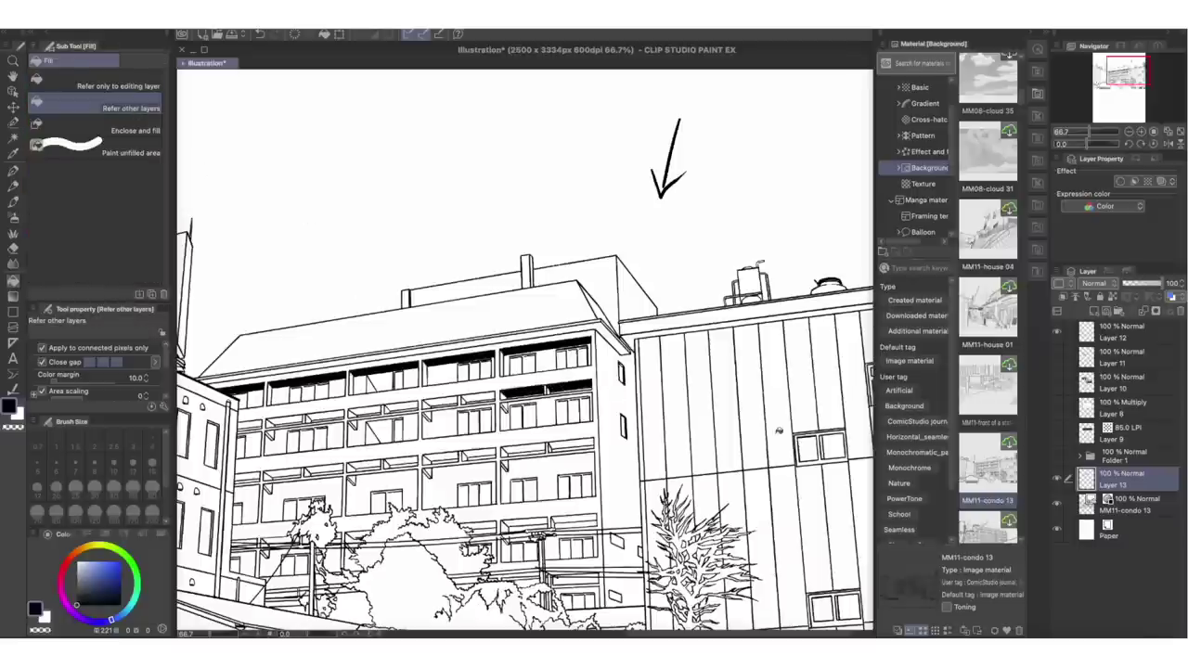
pyautogui.click(1057, 505)
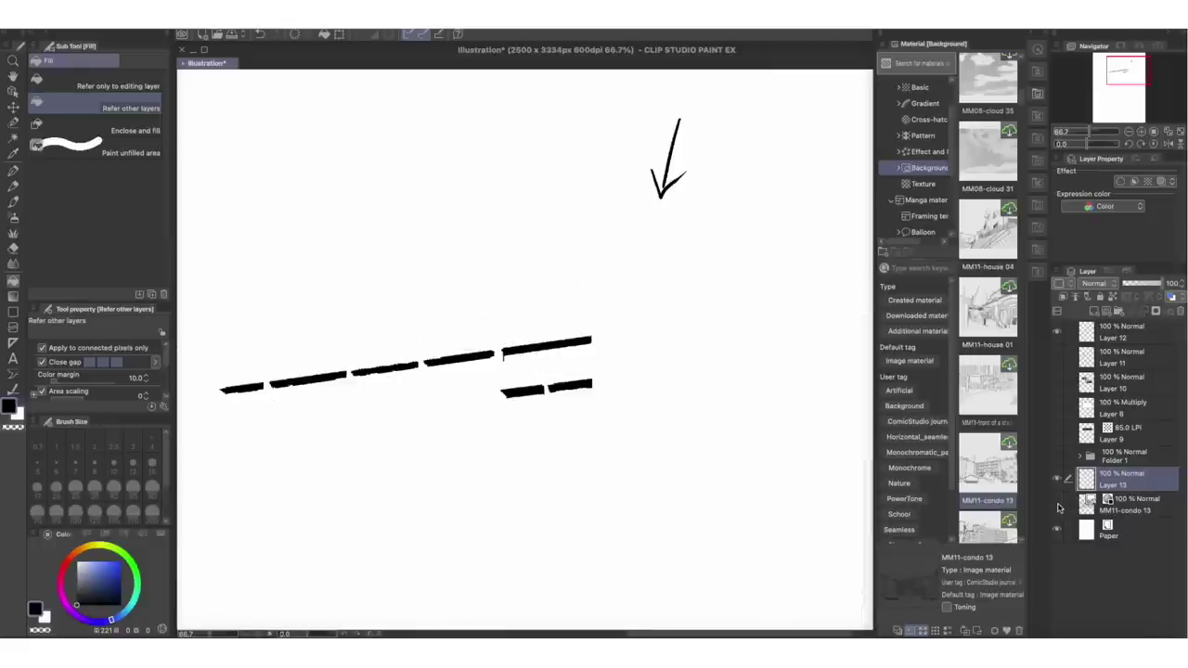
pyautogui.click(1057, 504)
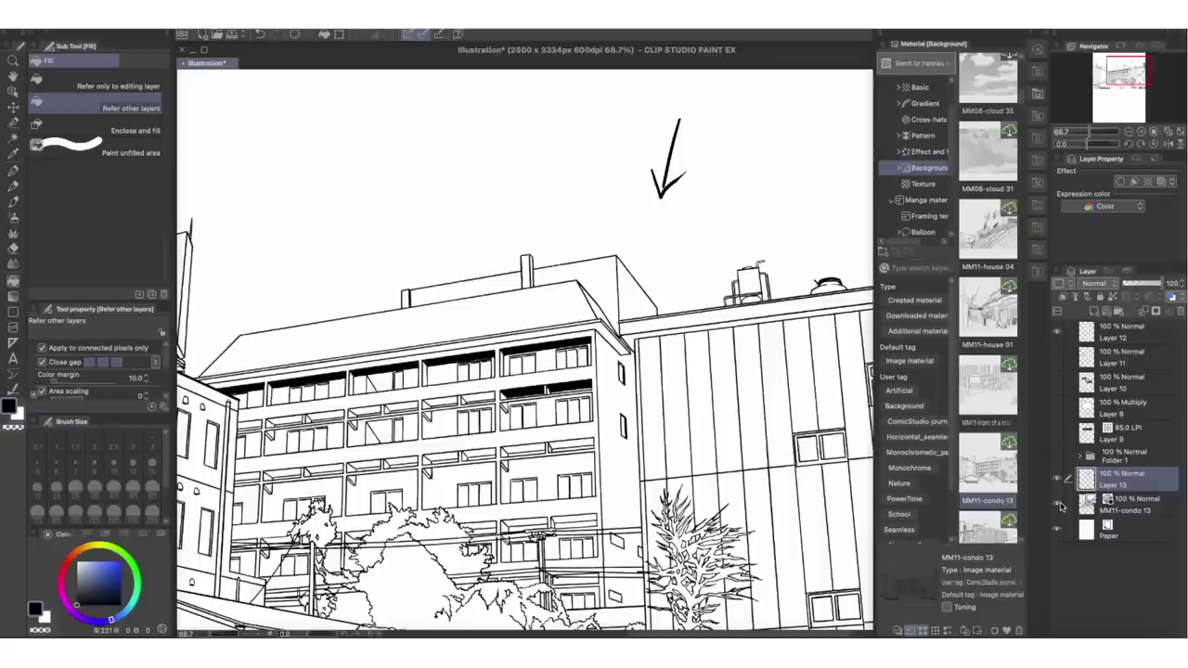
# Rasterize the MM11-condo 13 layer and add short pen strokes to the roof lines directly on it.
pyautogui.click(1131, 505)
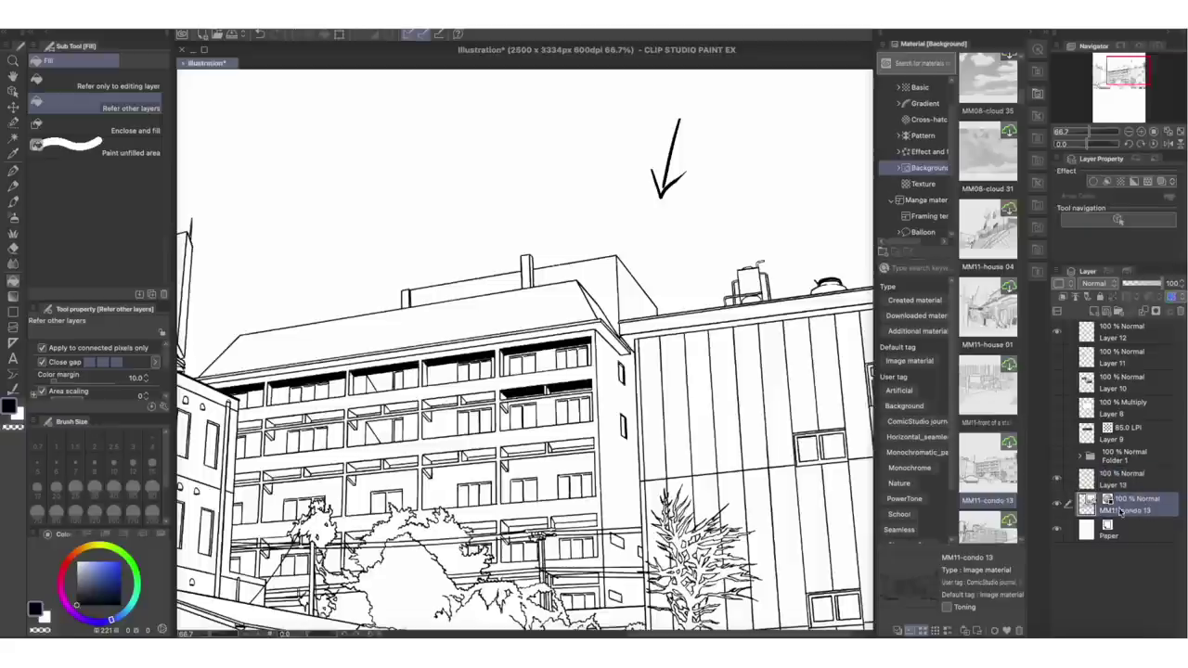
pyautogui.rightClick(1125, 508)
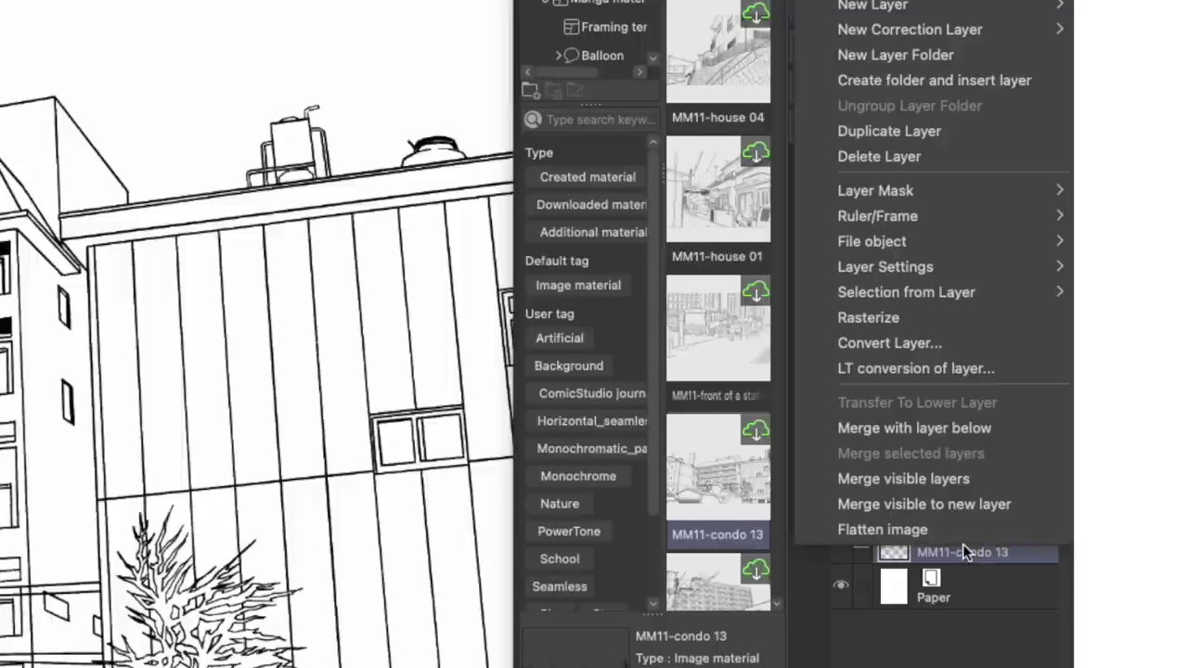
pyautogui.click(904, 317)
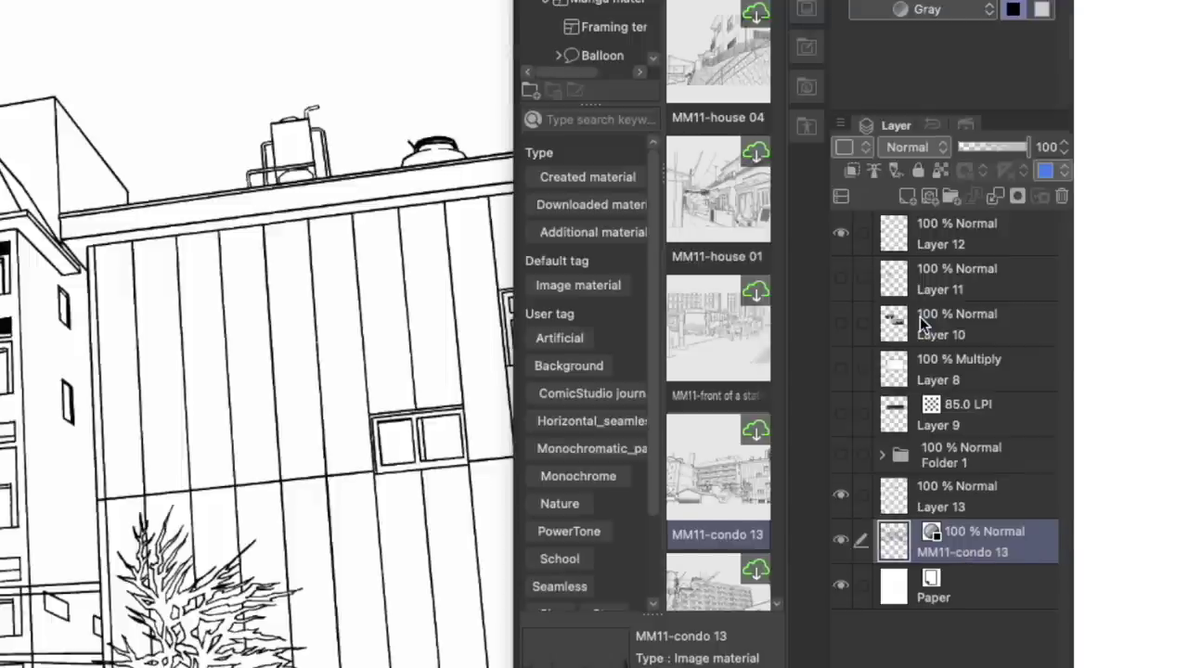
pyautogui.press('p')
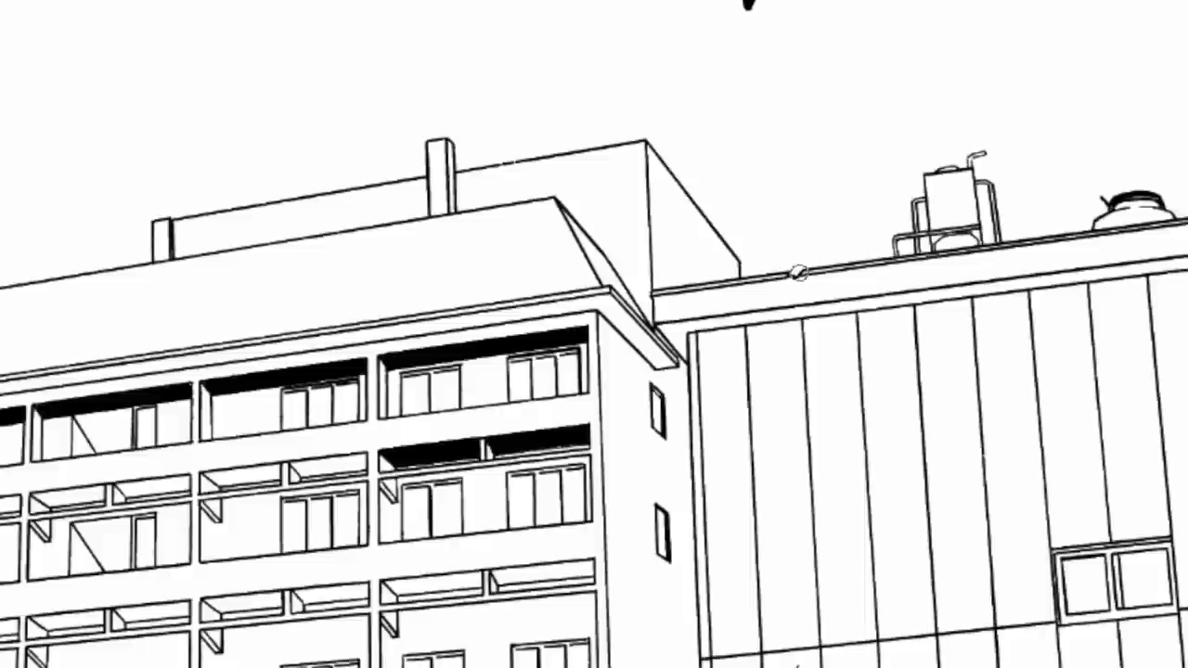
pyautogui.moveTo(796, 277); pyautogui.dragTo(792, 280)
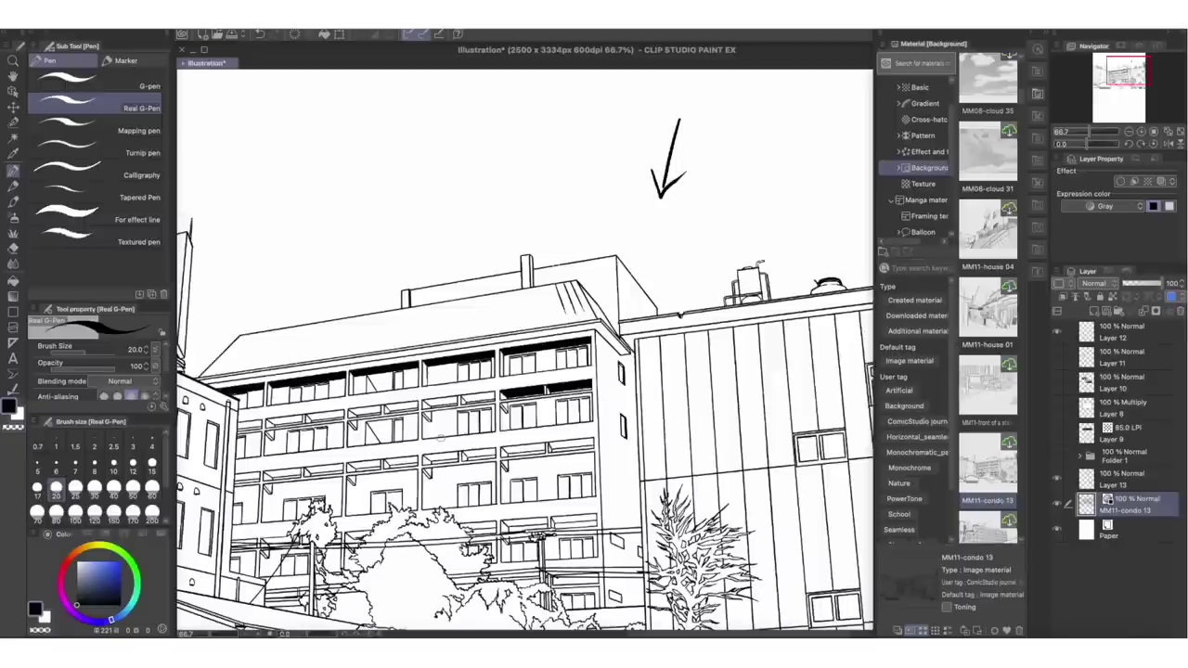
# Auto-select the remaining ceiling recesses on the second floor from the top, fill them black, and deselect.
pyautogui.press('w')
pyautogui.click(480, 398)
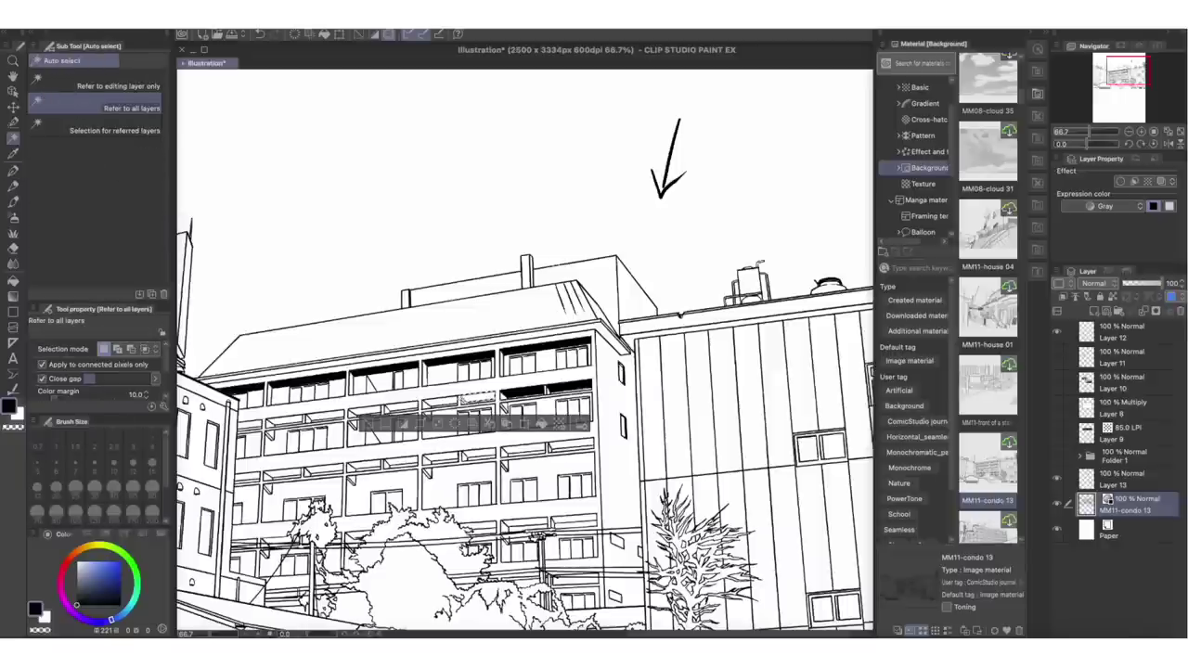
pyautogui.moveTo(477, 398); pyautogui.dragTo(249, 425)
pyautogui.click(431, 450)
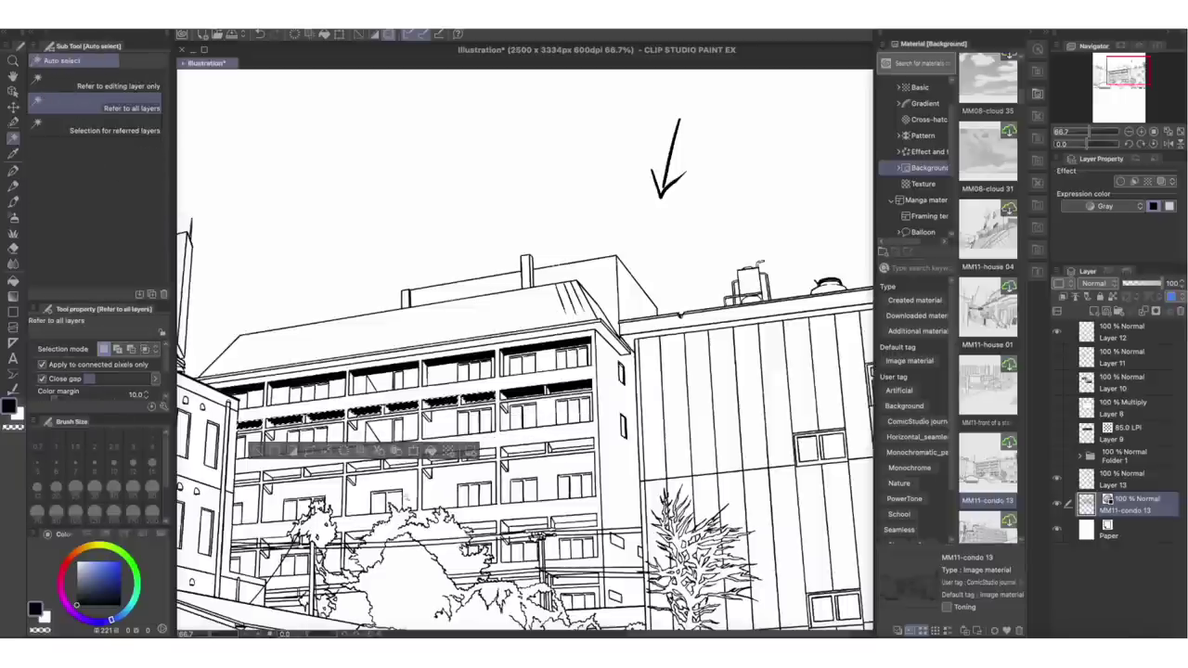
pyautogui.hotkey('ctrl', 'd')
# Auto-select the wall between the windows of the rightmost top-floor balcony and apply an 85.0-frequency circle tone at 35% density.
pyautogui.scroll(-5, 549, 454)
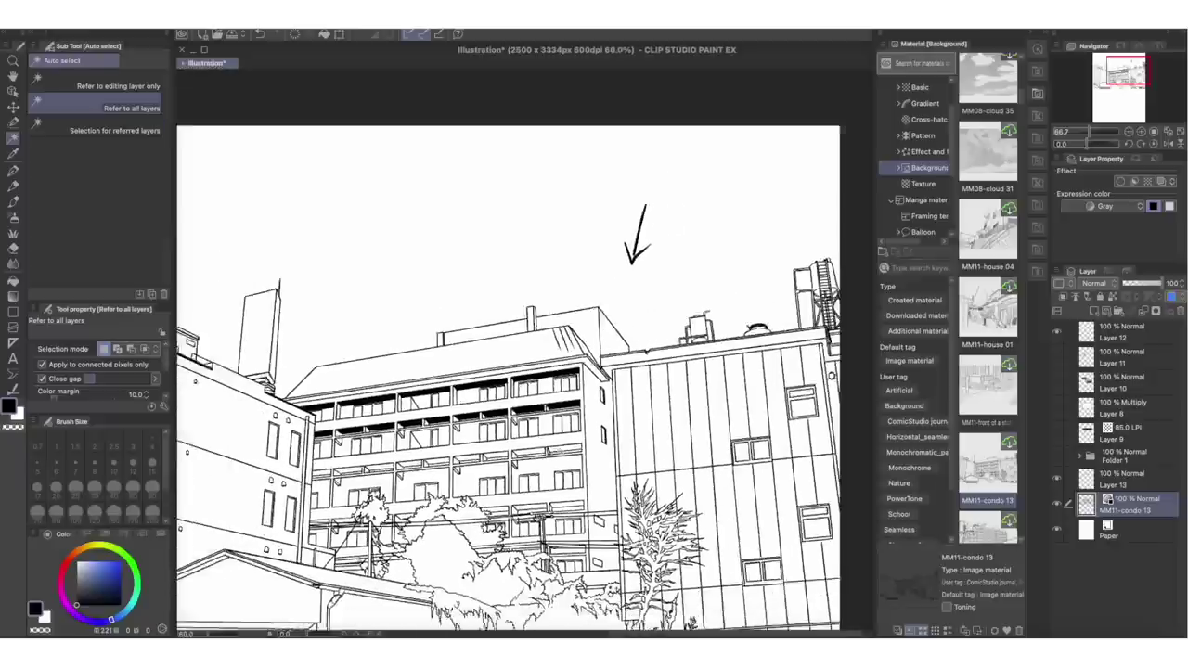
pyautogui.scroll(5, 554, 425)
pyautogui.scroll(1, 555, 424)
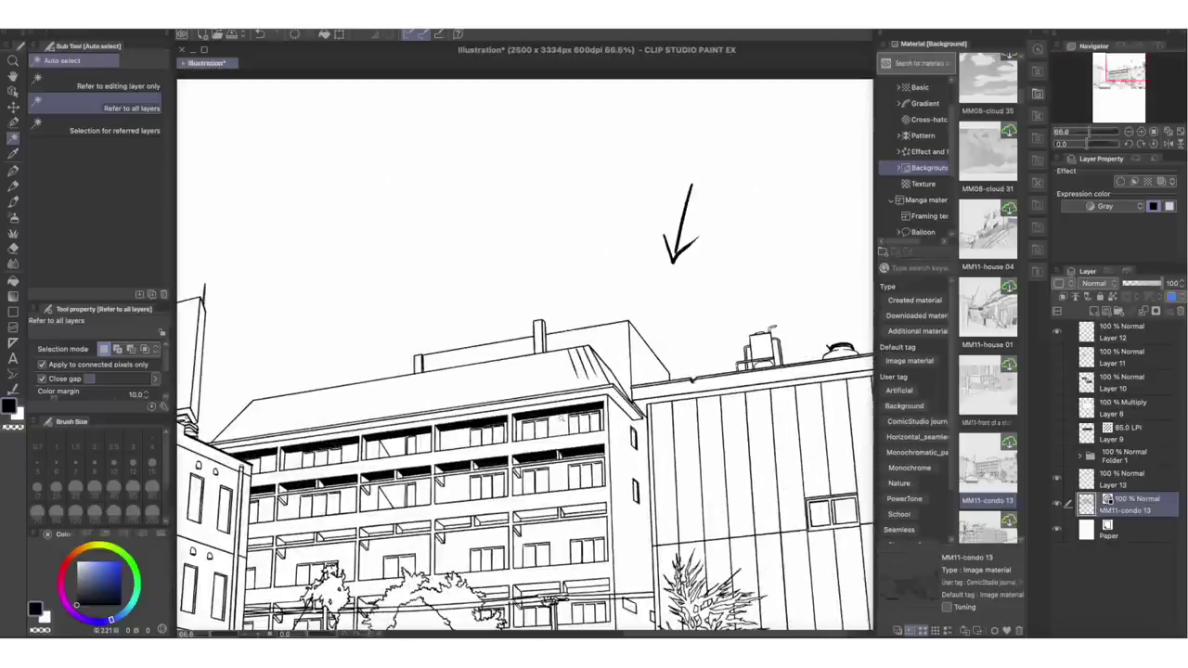
pyautogui.scroll(-2, 571, 409)
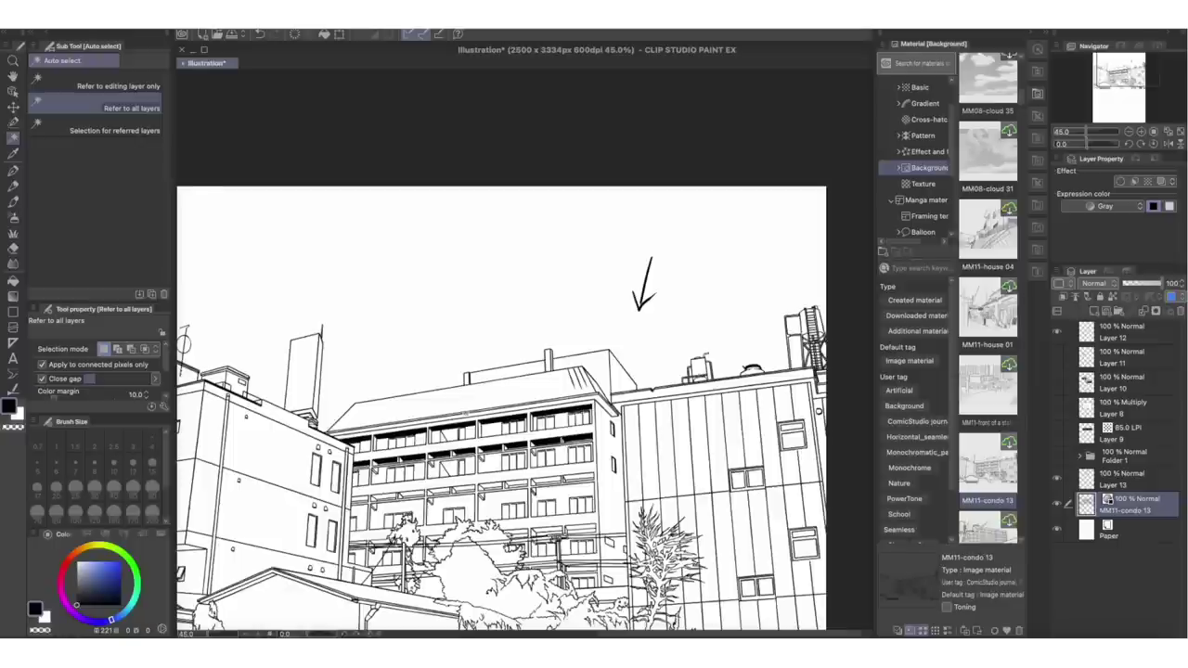
pyautogui.scroll(5, 464, 426)
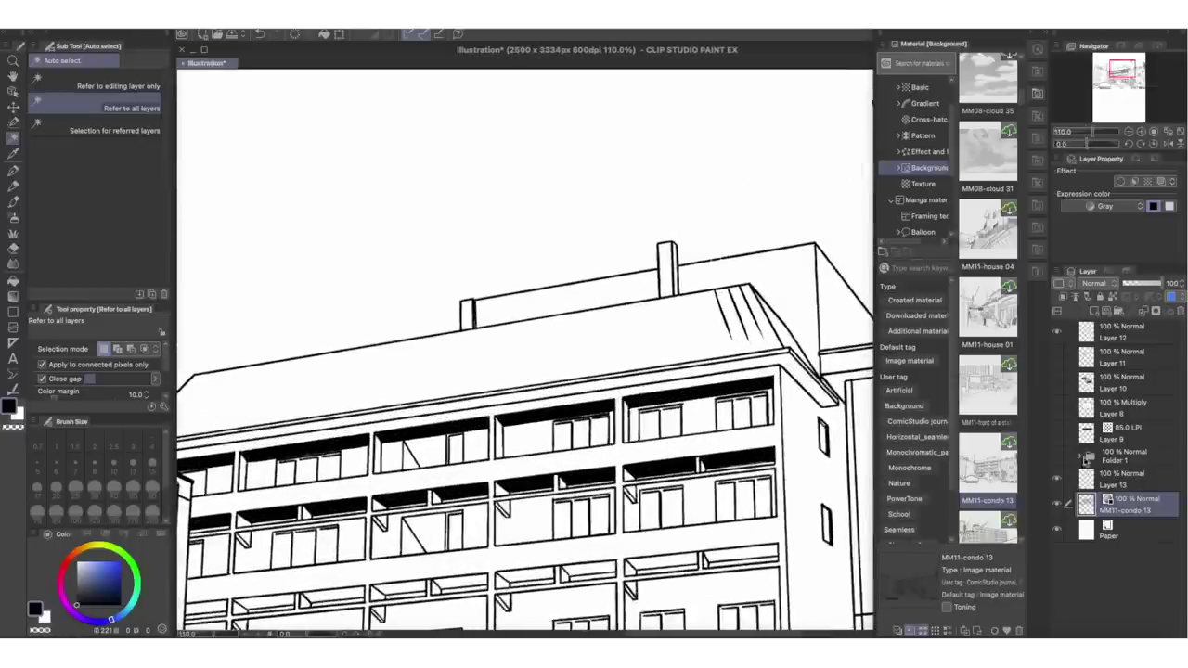
pyautogui.click(700, 418)
pyautogui.click(760, 456)
pyautogui.moveTo(696, 236); pyautogui.dragTo(689, 221)
pyautogui.write('35')
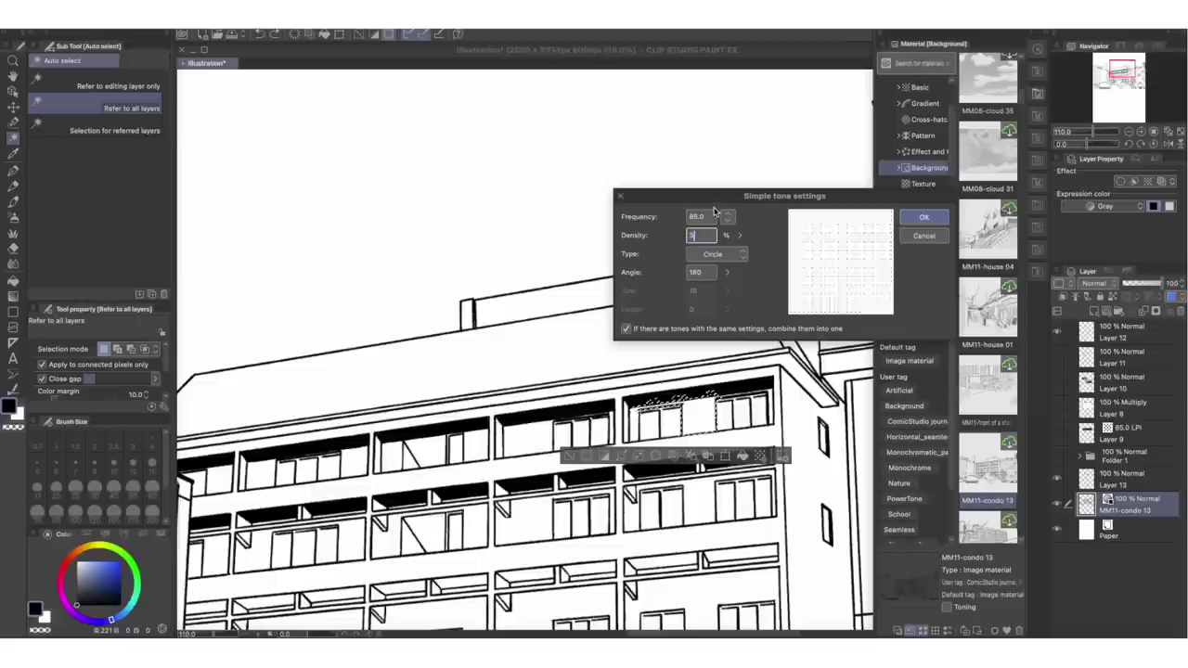
pyautogui.click(923, 216)
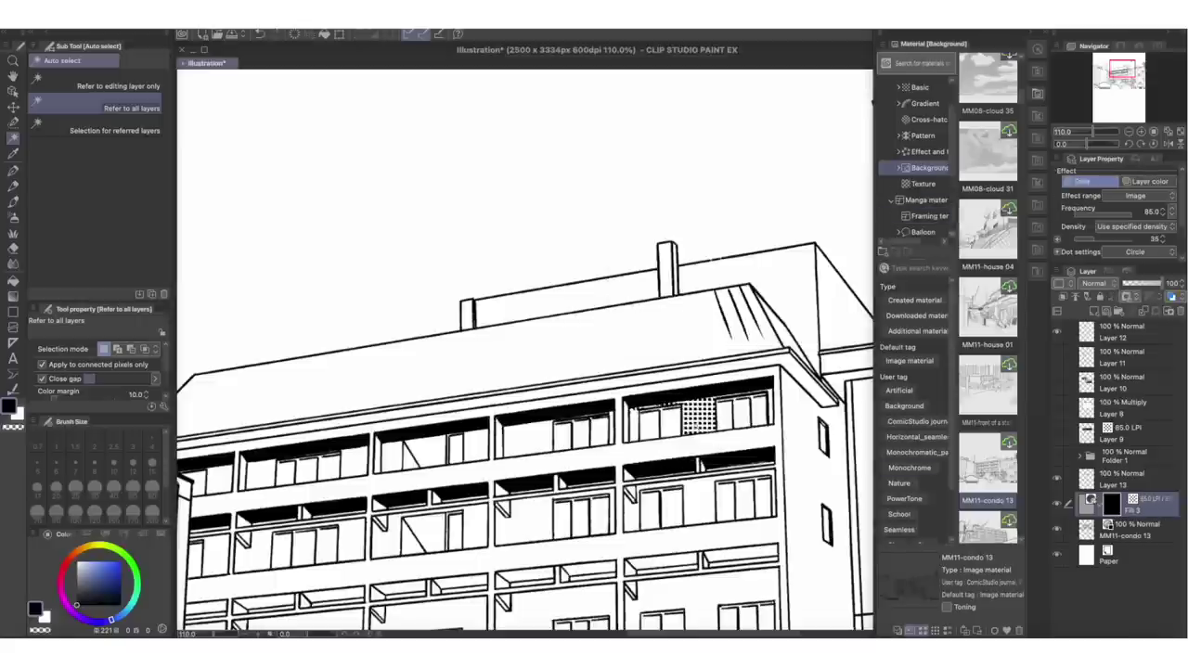
# Erase the tone patch from the balcony wall while keeping the tone layer for painting.
pyautogui.press('p')
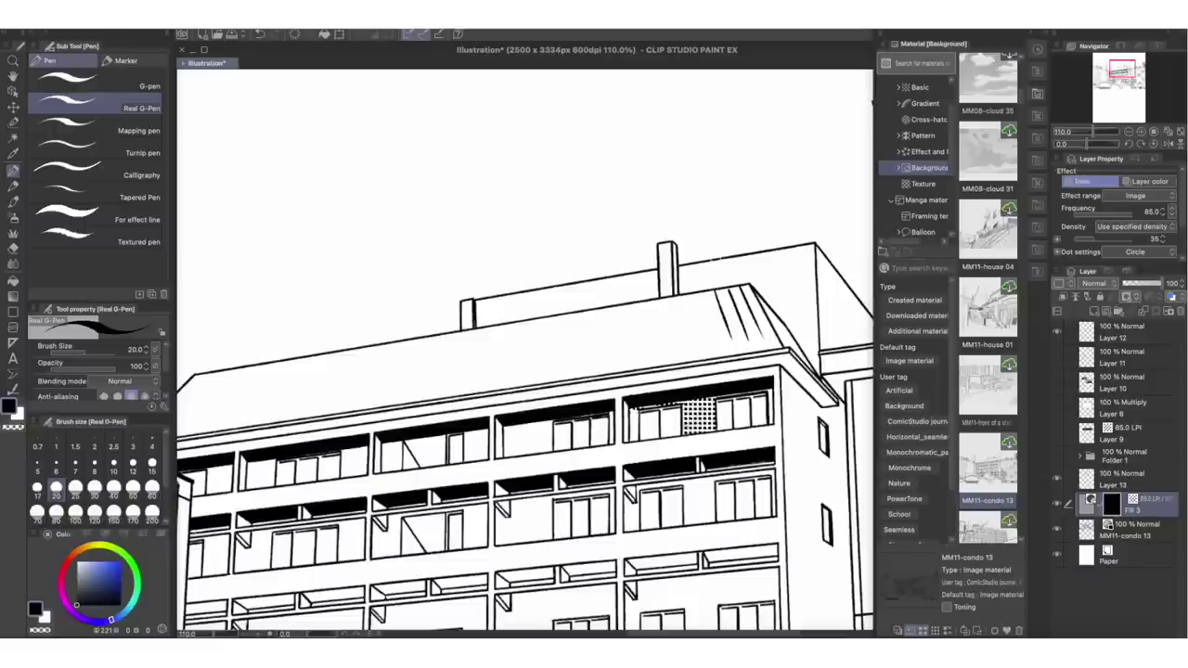
pyautogui.press('c')
pyautogui.moveTo(689, 432)
pyautogui.mouseDown()
pyautogui.moveTo(716, 421)
pyautogui.moveTo(706, 409)
pyautogui.moveTo(729, 406)
pyautogui.moveTo(682, 409)
pyautogui.mouseUp()
pyautogui.press('e')
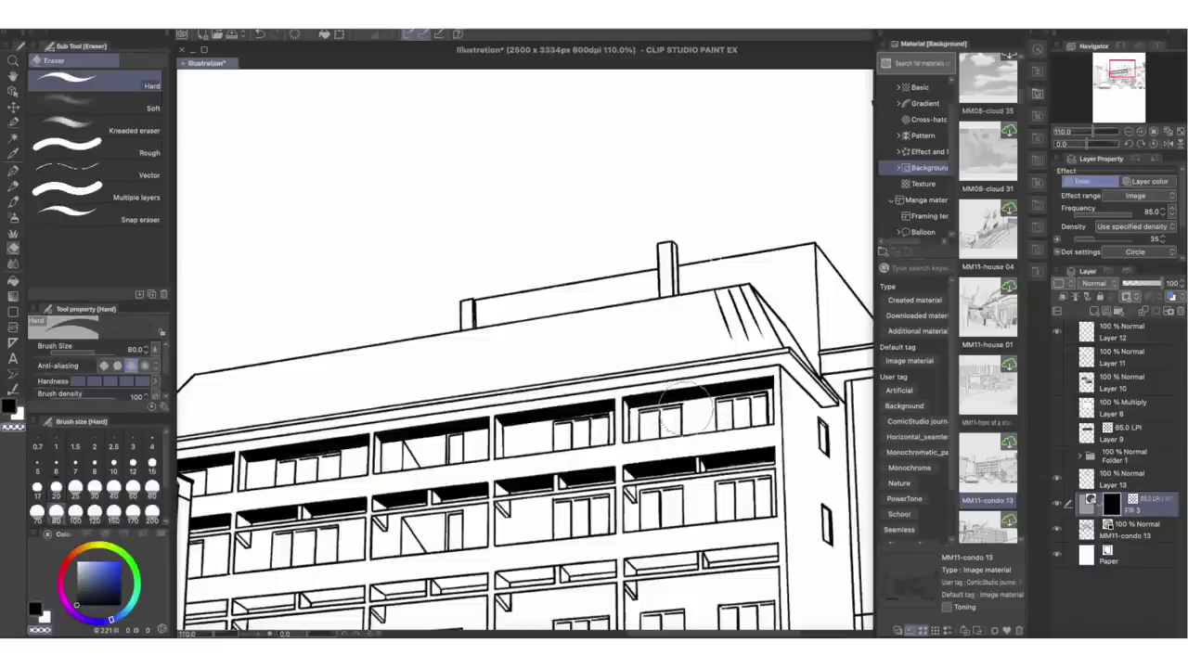
# Paint a band of tone shadow below the black ceiling of the rightmost top-floor balcony with the Real G-Pen.
pyautogui.press('p')
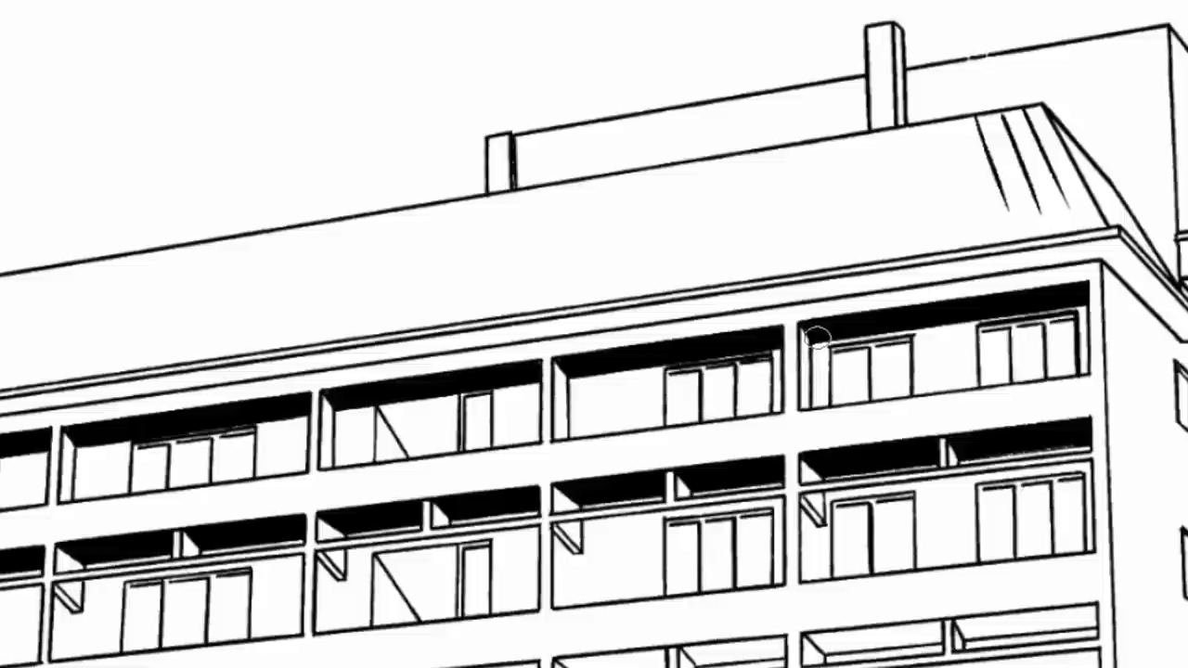
pyautogui.moveTo(806, 353)
pyautogui.mouseDown()
pyautogui.moveTo(1080, 309)
pyautogui.moveTo(816, 354)
pyautogui.moveTo(1065, 316)
pyautogui.mouseUp()
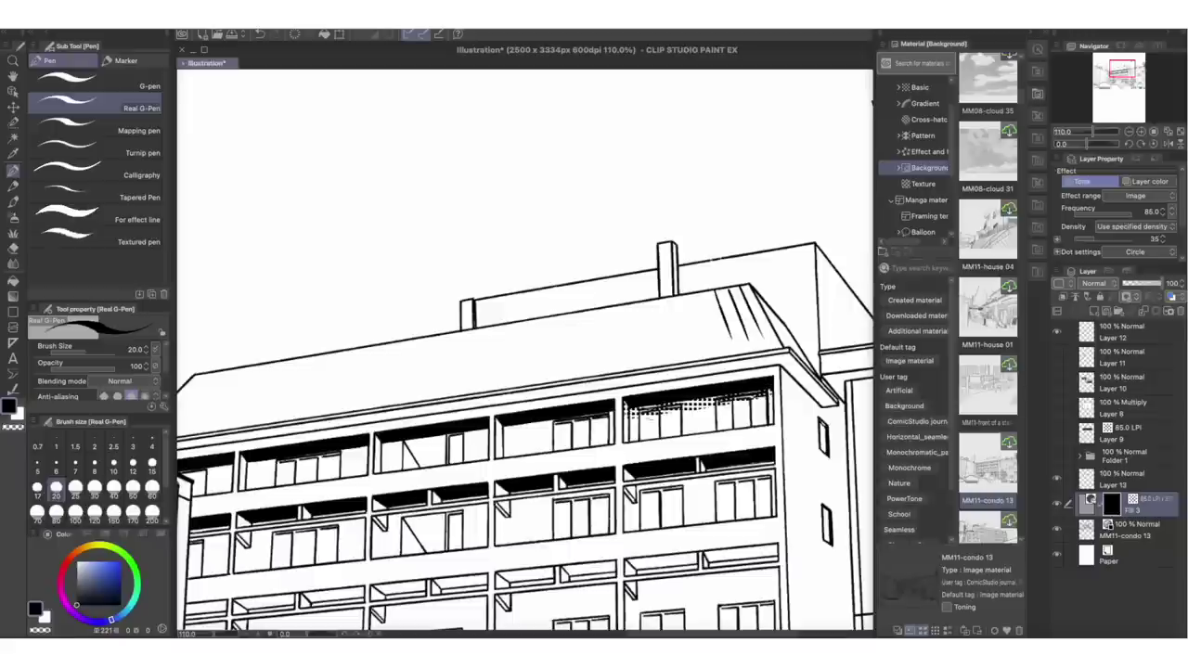
pyautogui.moveTo(648, 417)
pyautogui.mouseDown()
pyautogui.moveTo(635, 417)
pyautogui.moveTo(750, 401)
pyautogui.mouseUp()
# Outline a shadow strip under the ceiling of the second top-floor balcony from the right with Polyline, fill it with tone, and deselect.
pyautogui.press('m')
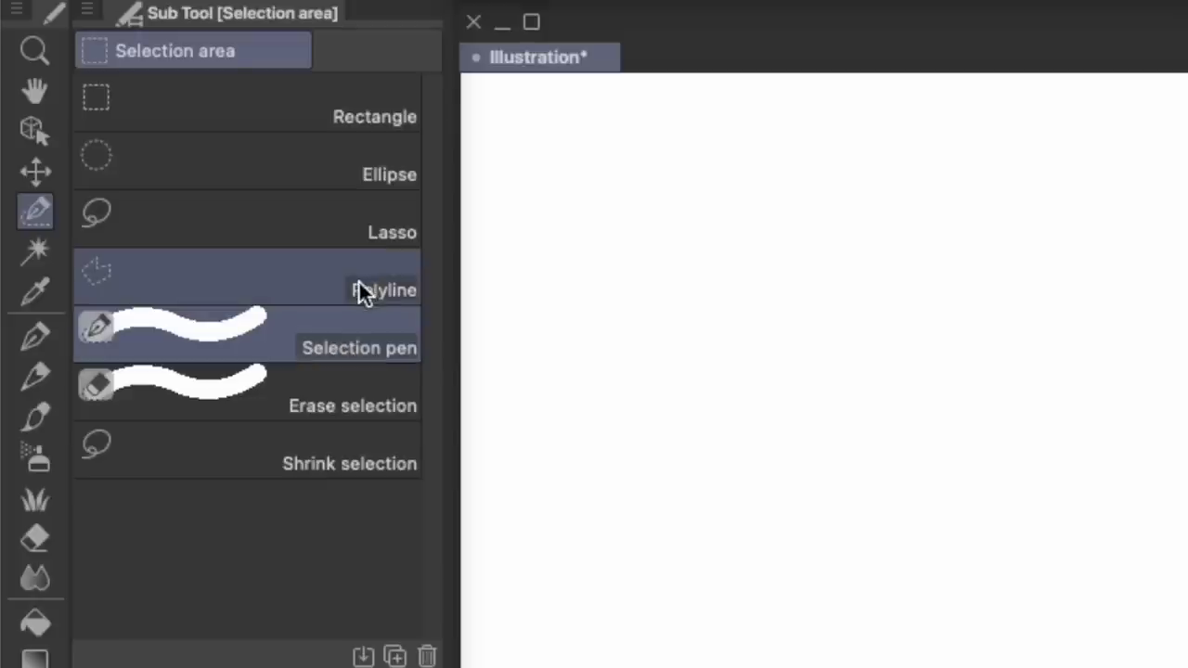
pyautogui.click(359, 282)
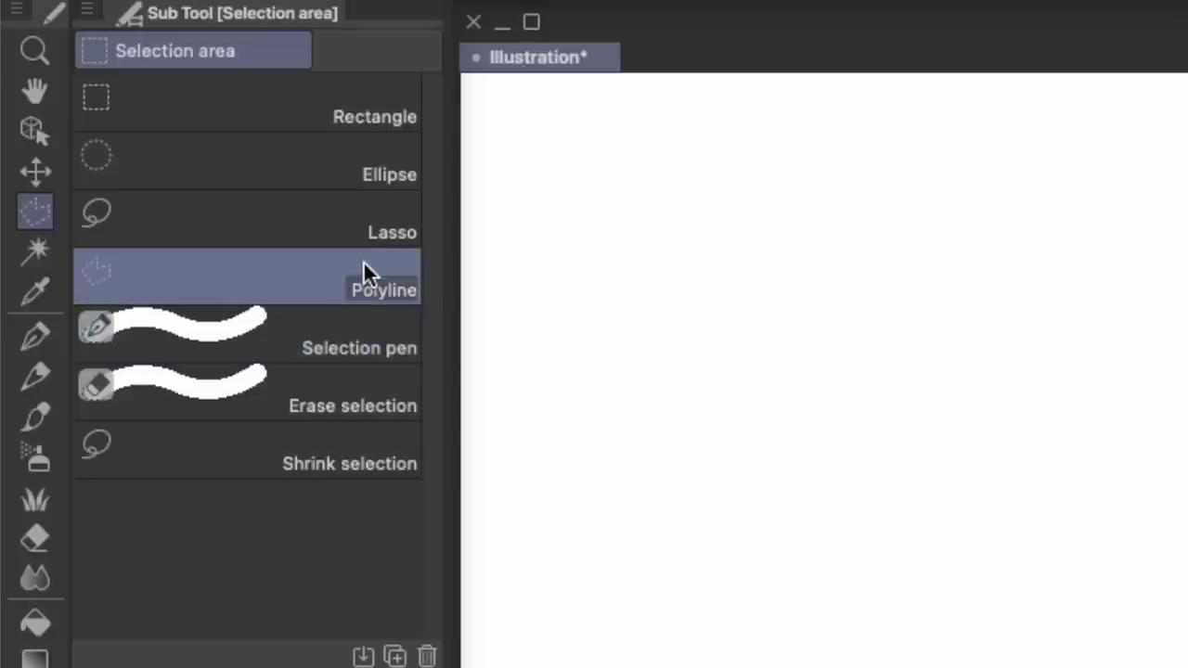
pyautogui.click(502, 434)
pyautogui.click(610, 421)
pyautogui.doubleClick(615, 400)
pyautogui.click(622, 456)
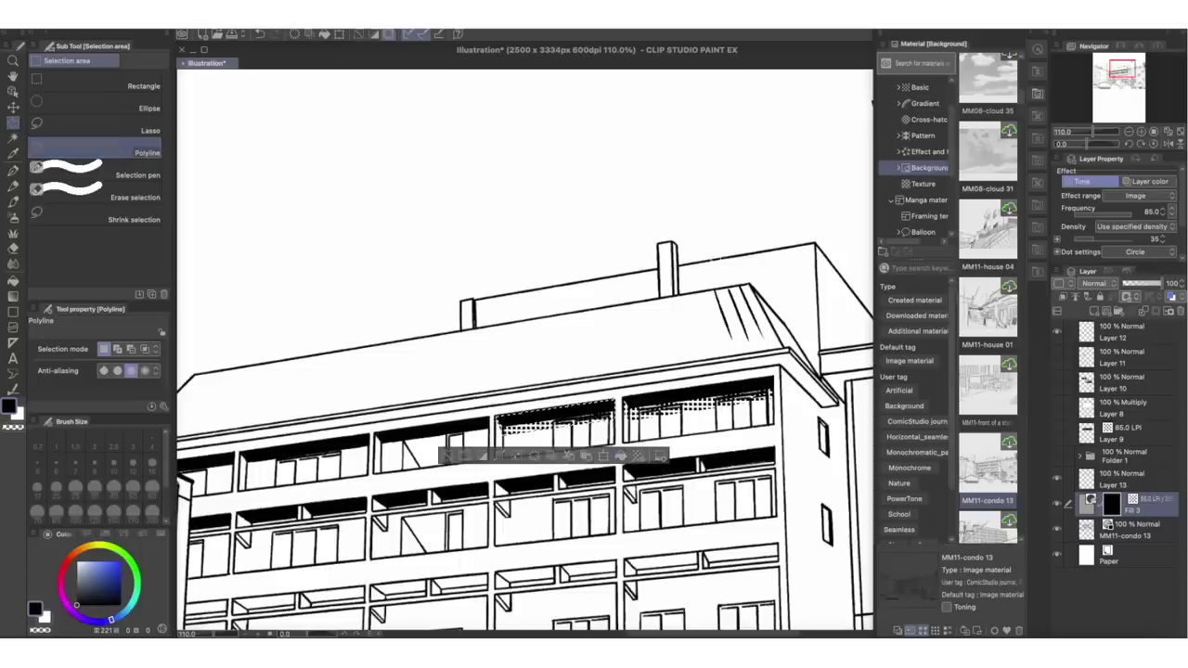
pyautogui.press('super+d')
# Outline the shadow strip under the ceiling of the third top-floor balcony from the right with Polyline and fill it with tone.
pyautogui.click(491, 418)
pyautogui.click(491, 436)
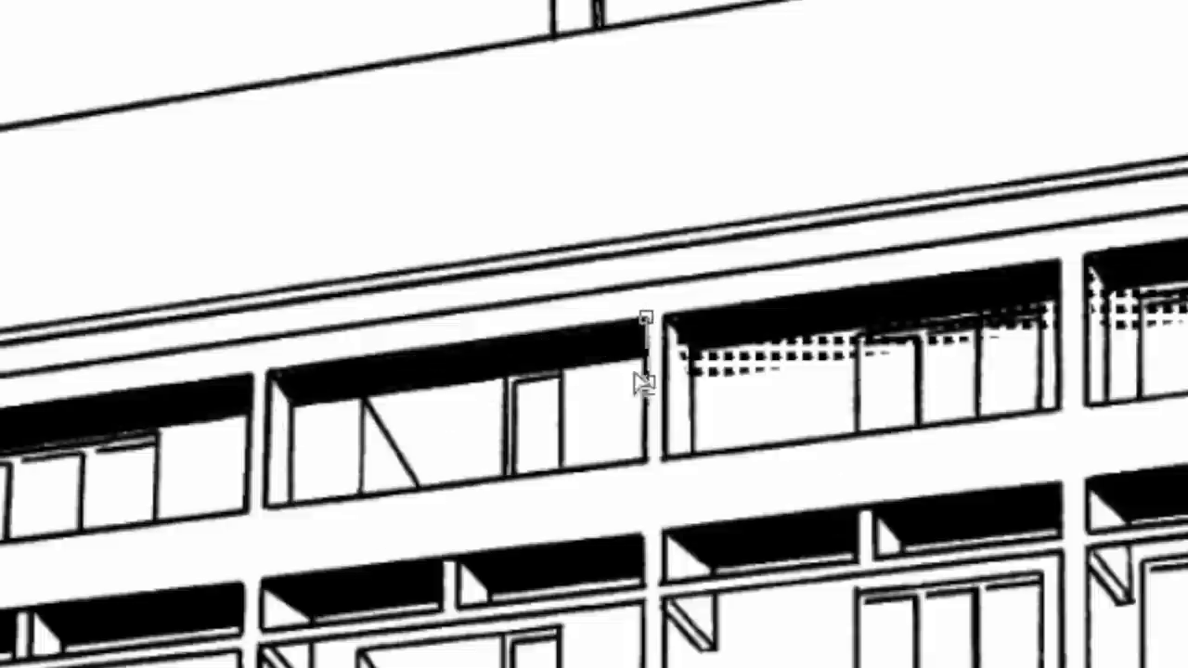
pyautogui.click(647, 382)
pyautogui.click(299, 427)
pyautogui.click(269, 378)
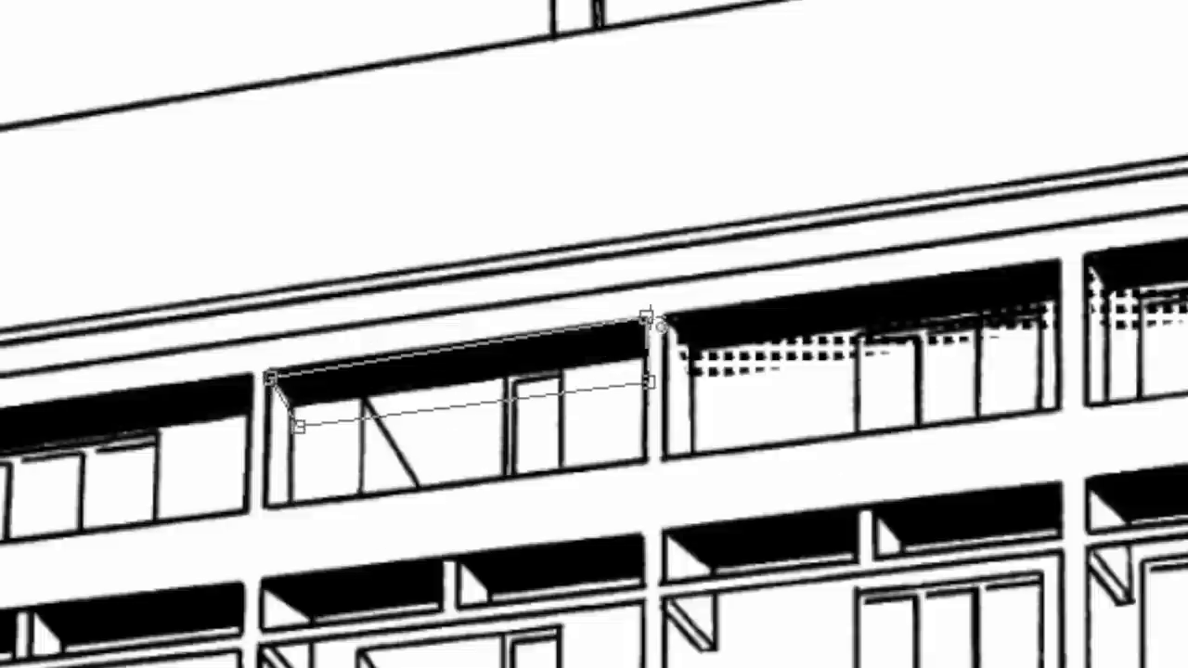
pyautogui.click(650, 320)
pyautogui.click(679, 495)
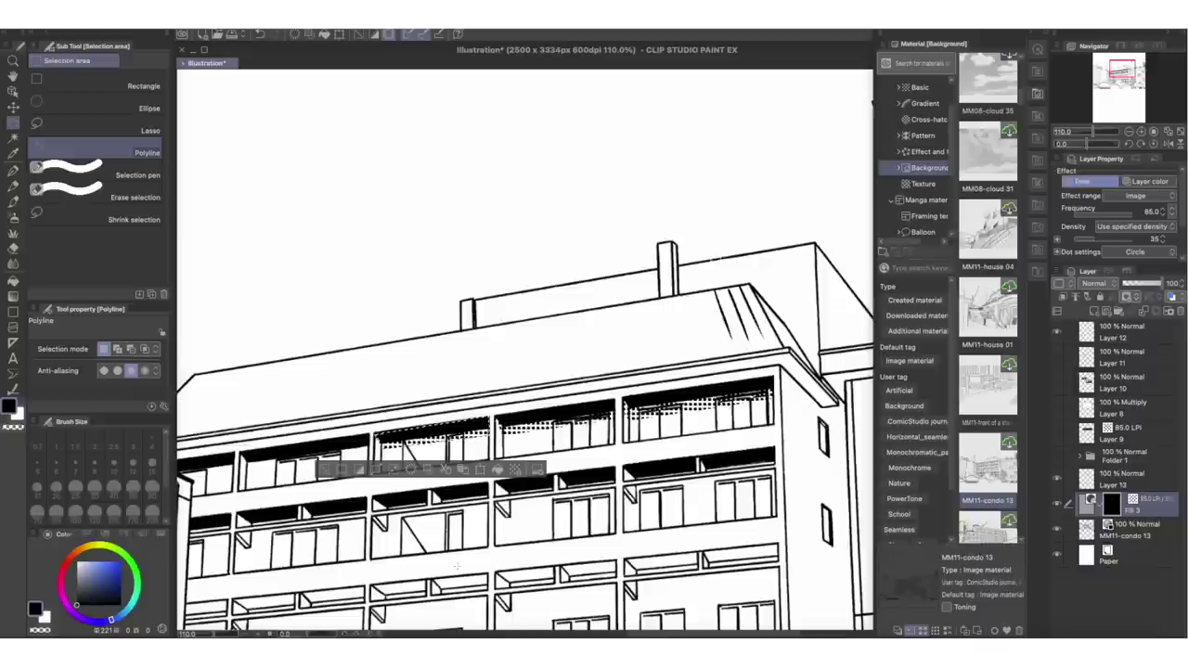
# Deselect the toned shadow strip and outline an area across the rightmost balconies with the Polyline selection.
pyautogui.hotkey('ctrl', 'd')
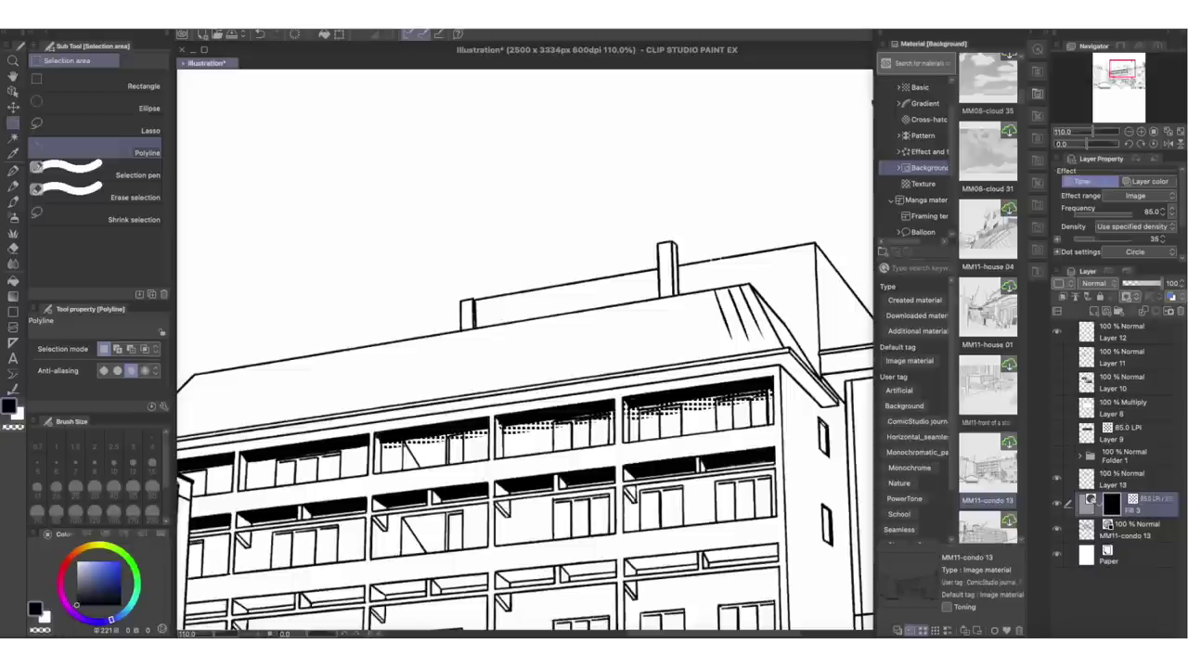
pyautogui.click(626, 421)
pyautogui.click(782, 395)
pyautogui.click(757, 426)
pyautogui.click(531, 550)
pyautogui.click(508, 470)
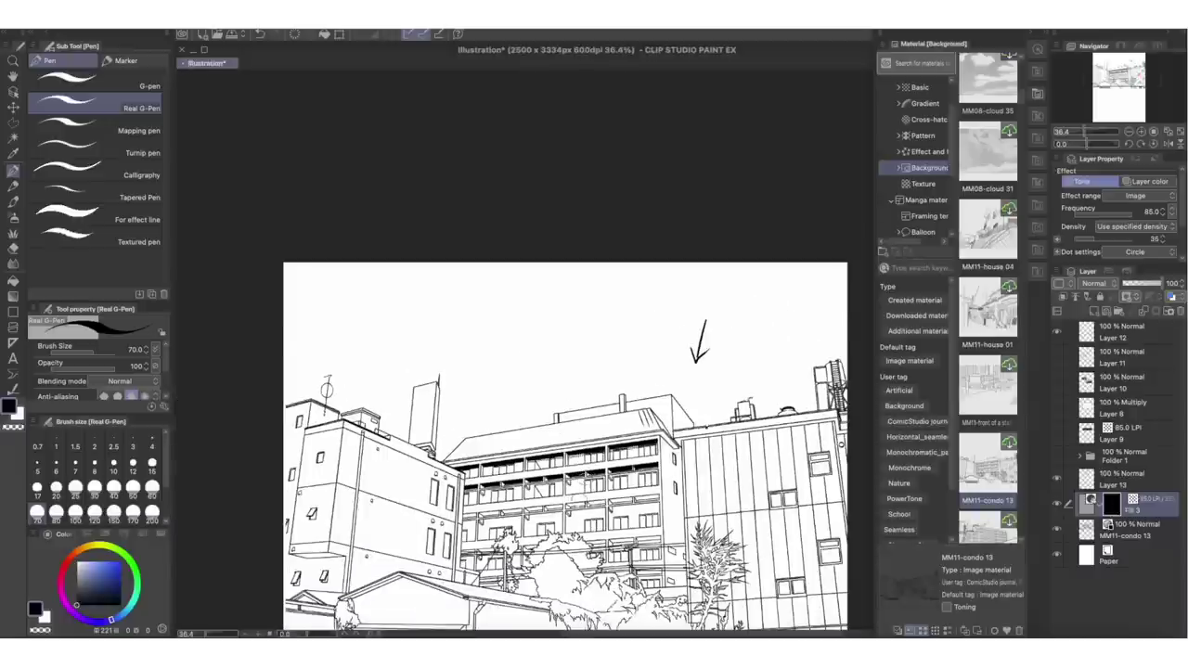
# Add a new layer above the tone layer and paint black foliage over the bushes and tree with the Husky maple leaf brush.
pyautogui.scroll(-3, 576, 506)
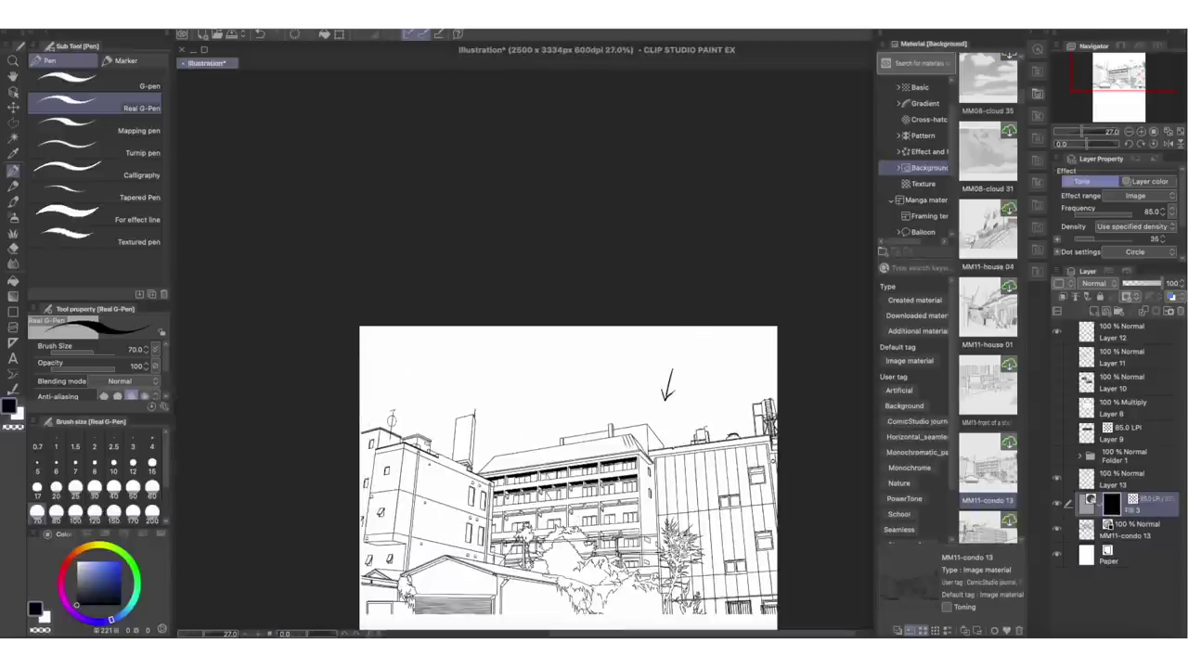
pyautogui.scroll(6, 672, 582)
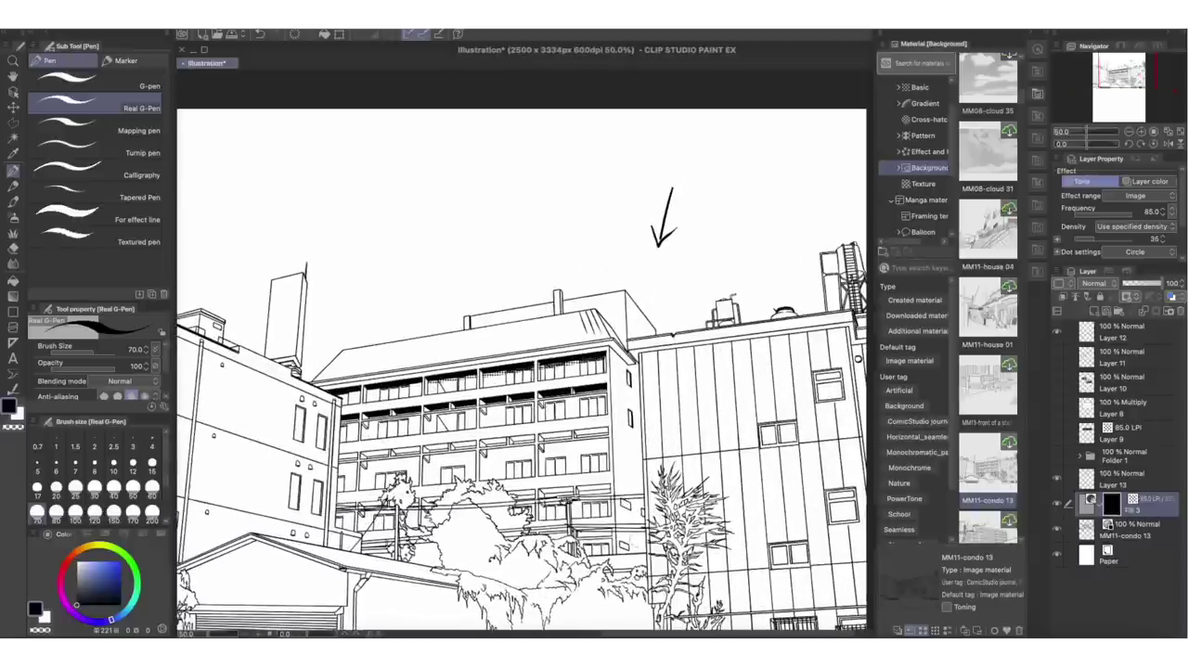
pyautogui.click(1143, 531)
pyautogui.click(1143, 509)
pyautogui.click(1095, 312)
pyautogui.press('b')
pyautogui.moveTo(483, 559)
pyautogui.mouseDown()
pyautogui.moveTo(455, 534)
pyautogui.moveTo(483, 561)
pyautogui.mouseUp()
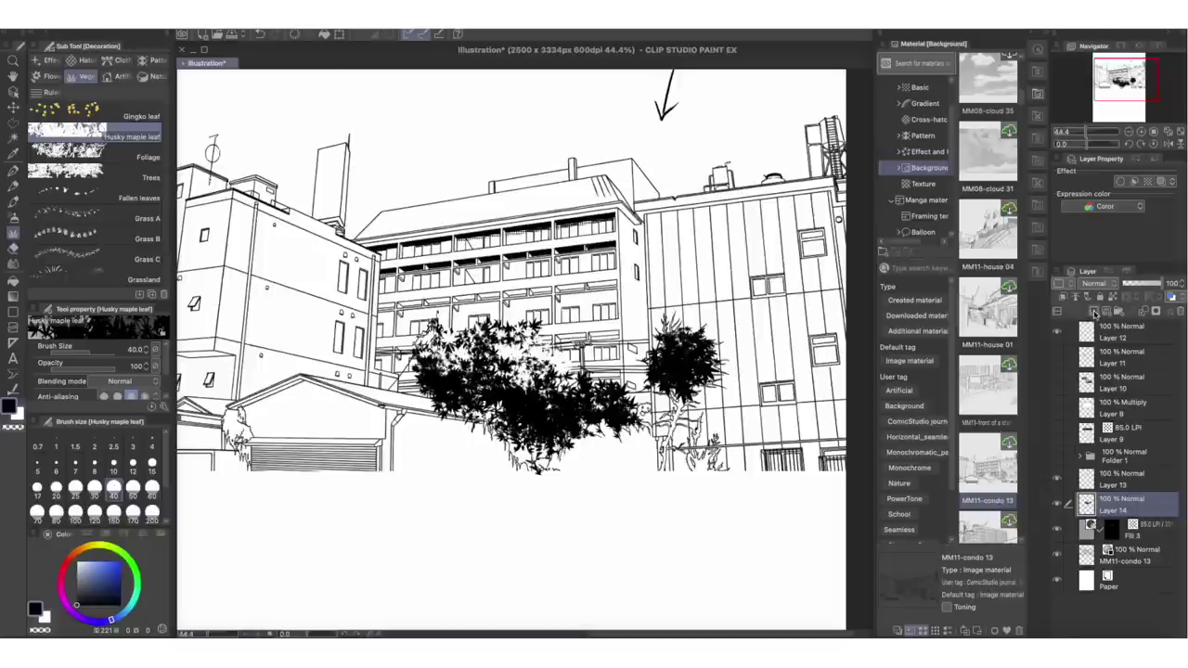
# Add another layer and sketch a simple head-and-shoulders figure over the buildings on the left with the Real G-Pen.
pyautogui.click(1095, 313)
pyautogui.press('p')
pyautogui.moveTo(361, 322)
pyautogui.mouseDown()
pyautogui.moveTo(341, 242)
pyautogui.moveTo(312, 320)
pyautogui.mouseUp()
pyautogui.moveTo(312, 293)
pyautogui.mouseDown()
pyautogui.moveTo(300, 287)
pyautogui.moveTo(352, 330)
pyautogui.moveTo(313, 316)
pyautogui.moveTo(298, 338)
pyautogui.moveTo(342, 351)
pyautogui.moveTo(371, 379)
pyautogui.mouseUp()
pyautogui.moveTo(364, 371); pyautogui.dragTo(369, 454)
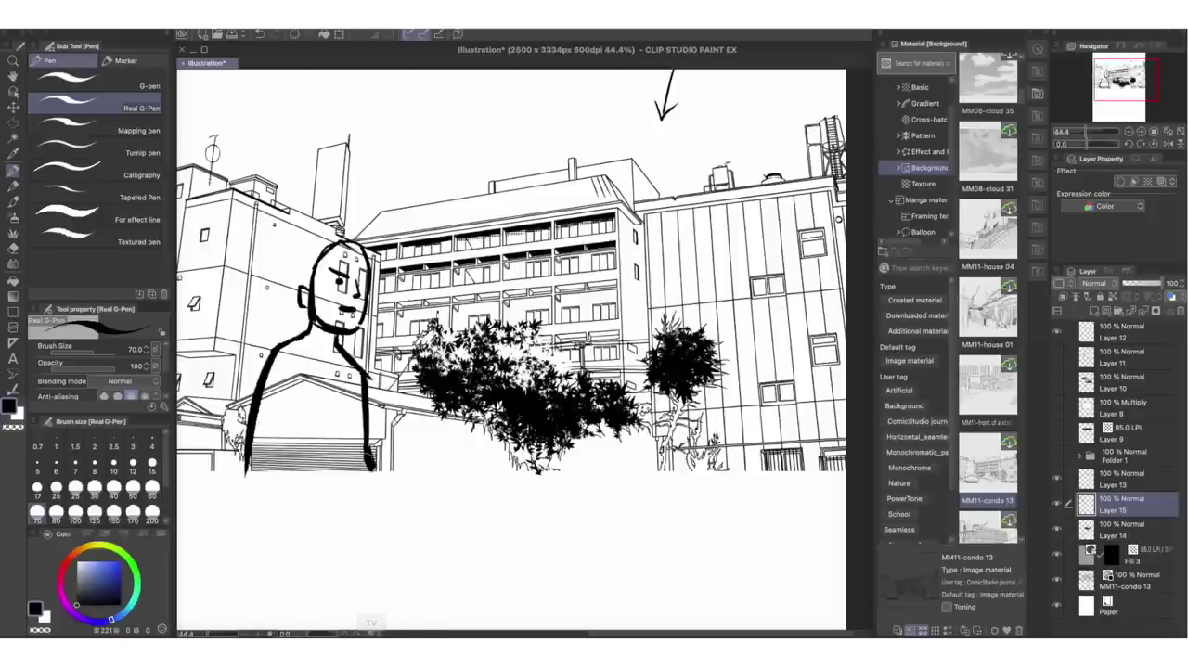
# On a new layer beneath the figure, fade the surrounding background lines with white Gauze cloud brush strokes at size 150.
pyautogui.click(1142, 533)
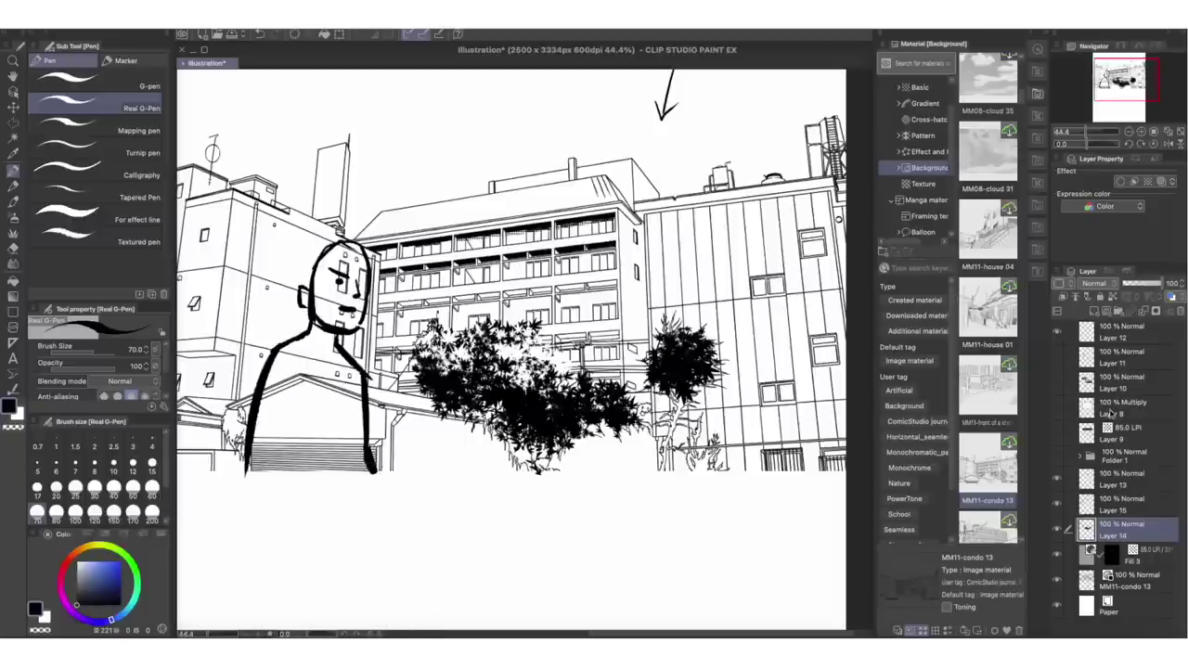
pyautogui.click(1096, 310)
pyautogui.press('b')
pyautogui.press('b')
pyautogui.press('b')
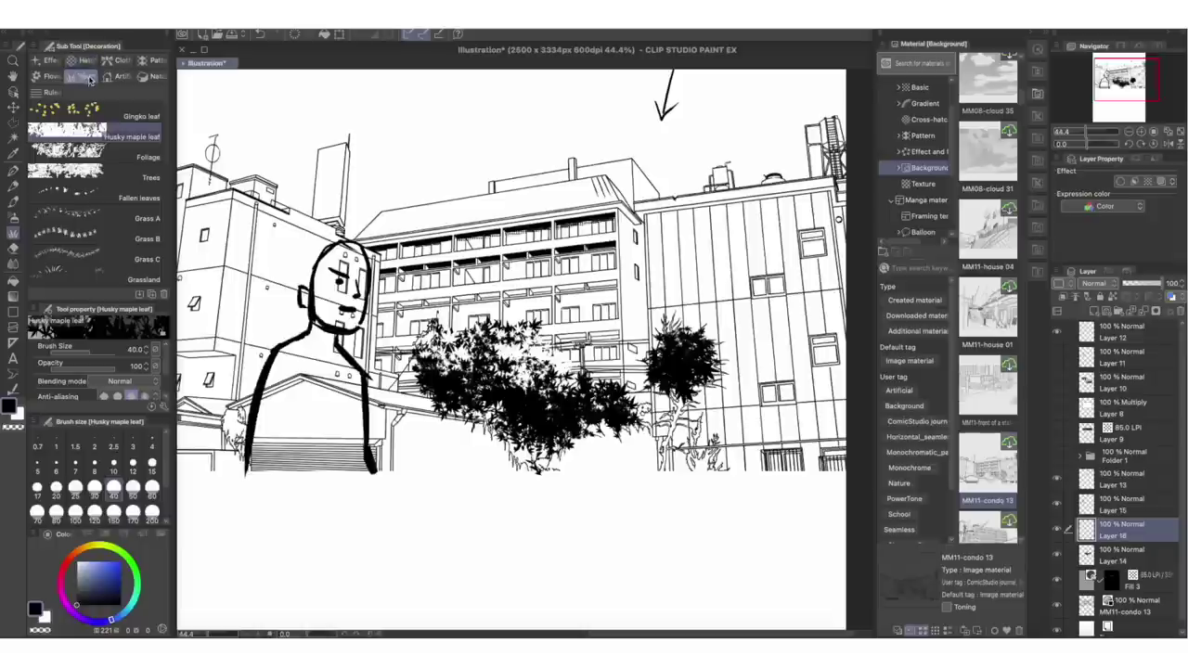
pyautogui.click(80, 61)
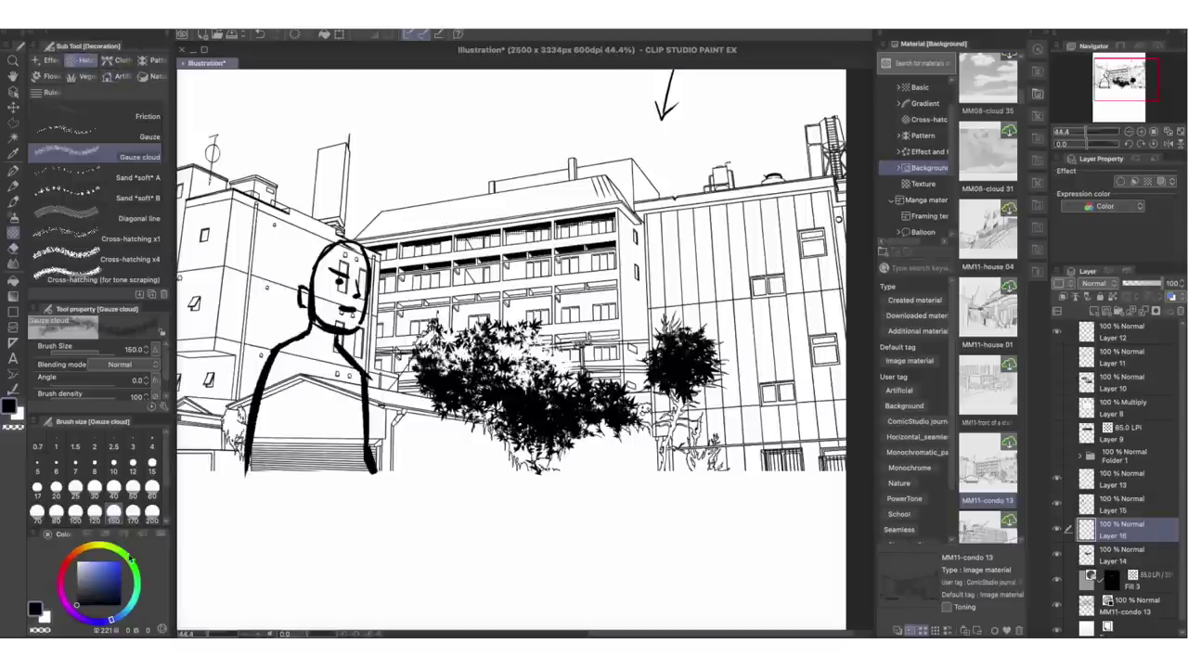
pyautogui.click(45, 617)
pyautogui.moveTo(291, 394)
pyautogui.mouseDown()
pyautogui.moveTo(250, 440)
pyautogui.moveTo(251, 418)
pyautogui.mouseUp()
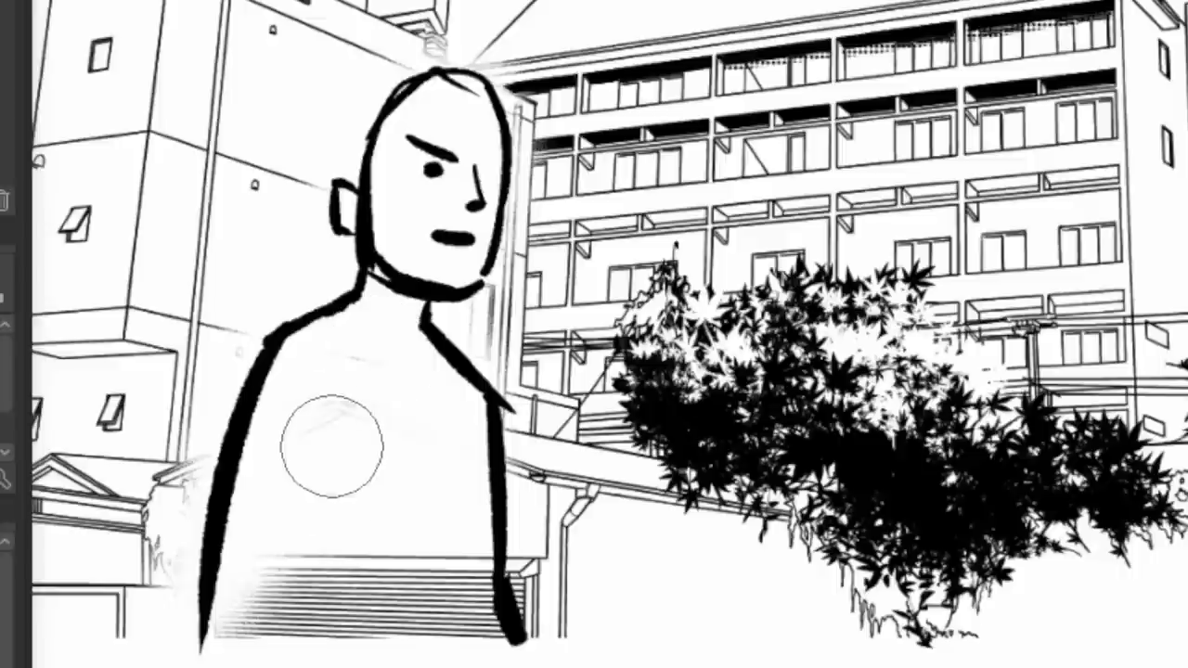
pyautogui.moveTo(332, 445)
pyautogui.mouseDown()
pyautogui.moveTo(265, 610)
pyautogui.moveTo(359, 491)
pyautogui.moveTo(393, 604)
pyautogui.moveTo(455, 529)
pyautogui.moveTo(477, 615)
pyautogui.moveTo(477, 567)
pyautogui.moveTo(424, 650)
pyautogui.moveTo(374, 560)
pyautogui.moveTo(292, 634)
pyautogui.moveTo(280, 512)
pyautogui.mouseUp()
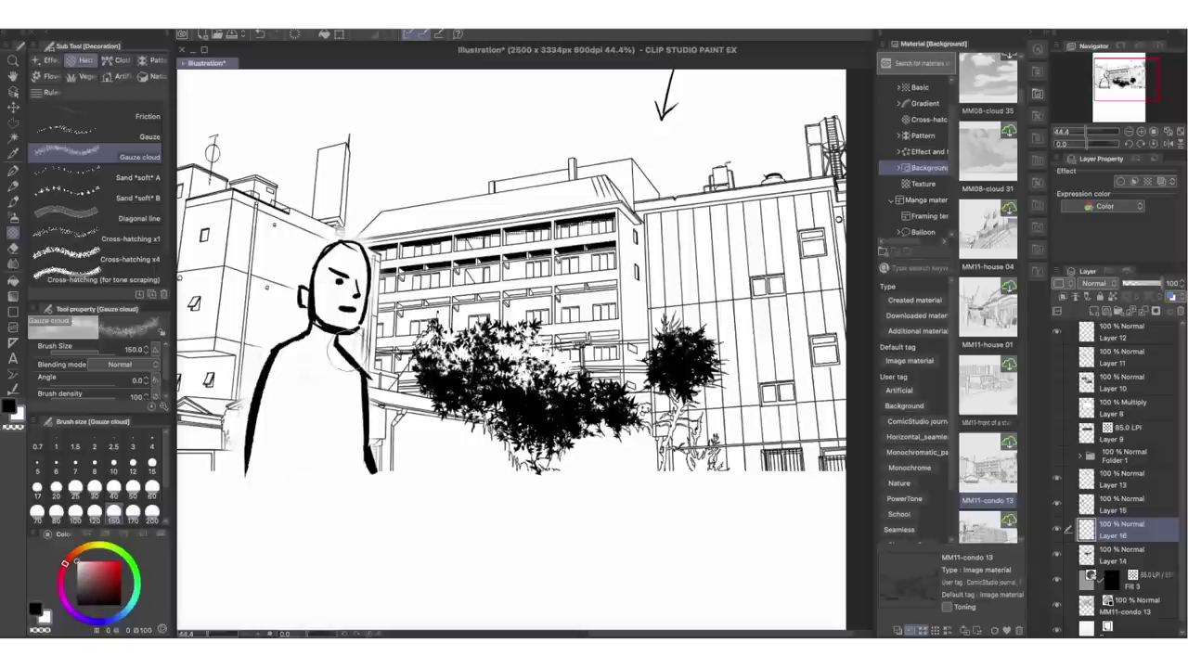
pyautogui.moveTo(369, 362); pyautogui.dragTo(372, 306)
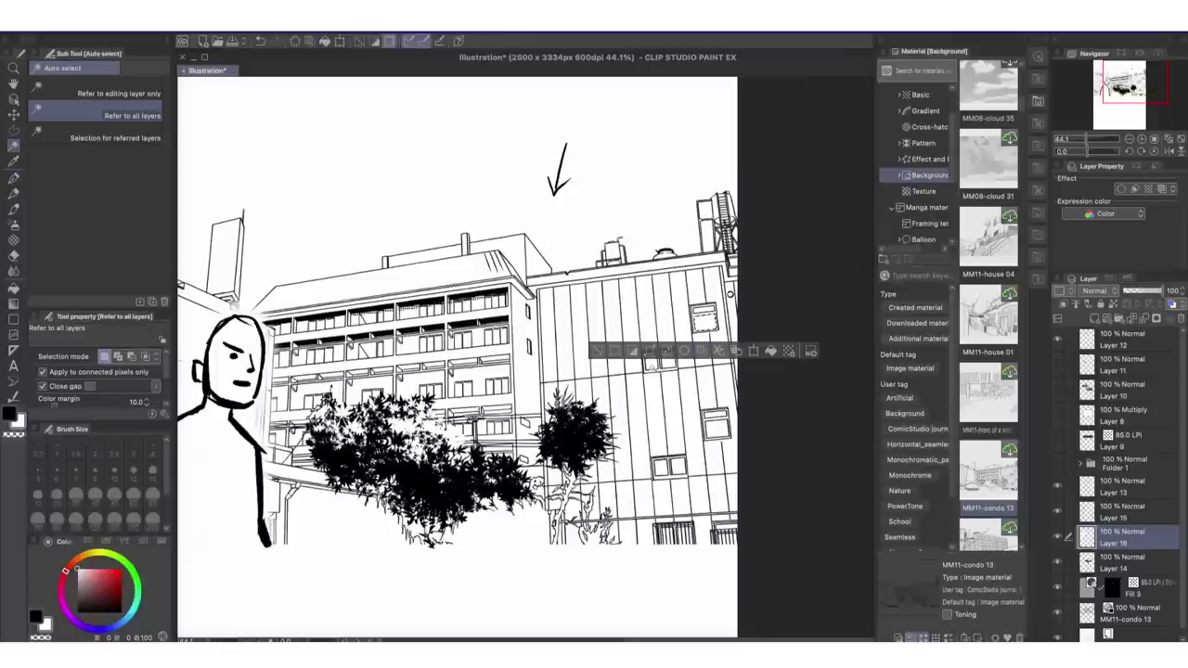
# Auto select the window panes of the right building and shade them with a Foreground to transparent gradient that darkens toward the lower windows.
pyautogui.keyDown('shift'); pyautogui.click(656, 363); pyautogui.keyUp('shift')
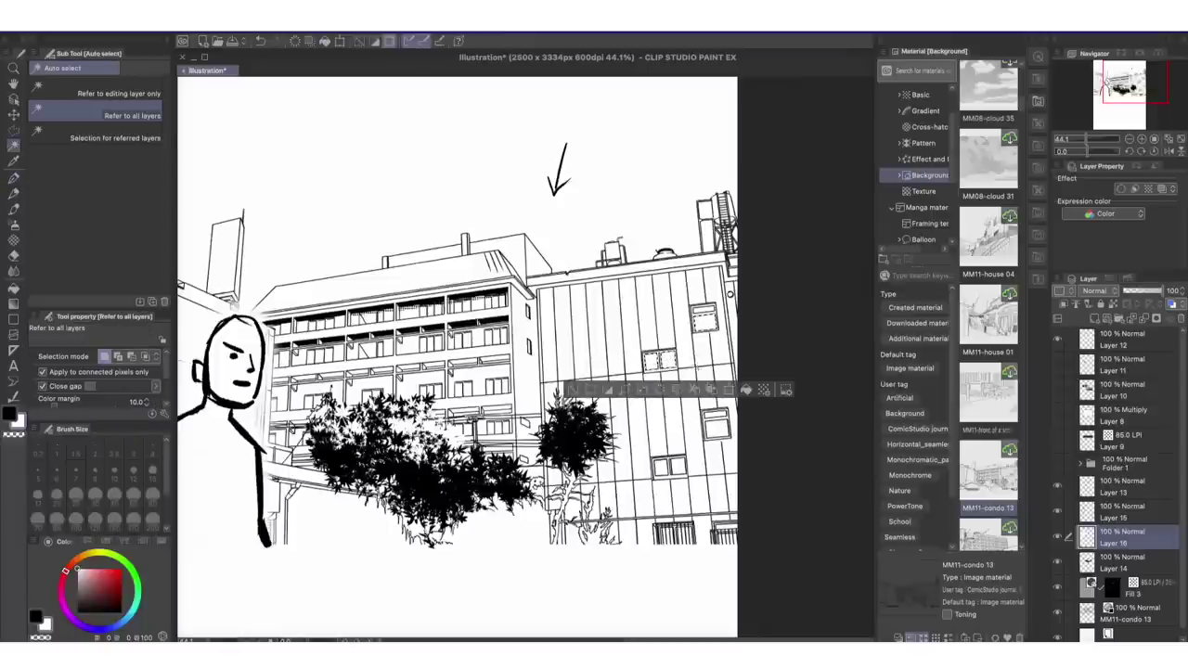
pyautogui.keyDown('shift'); pyautogui.click(716, 425); pyautogui.keyUp('shift')
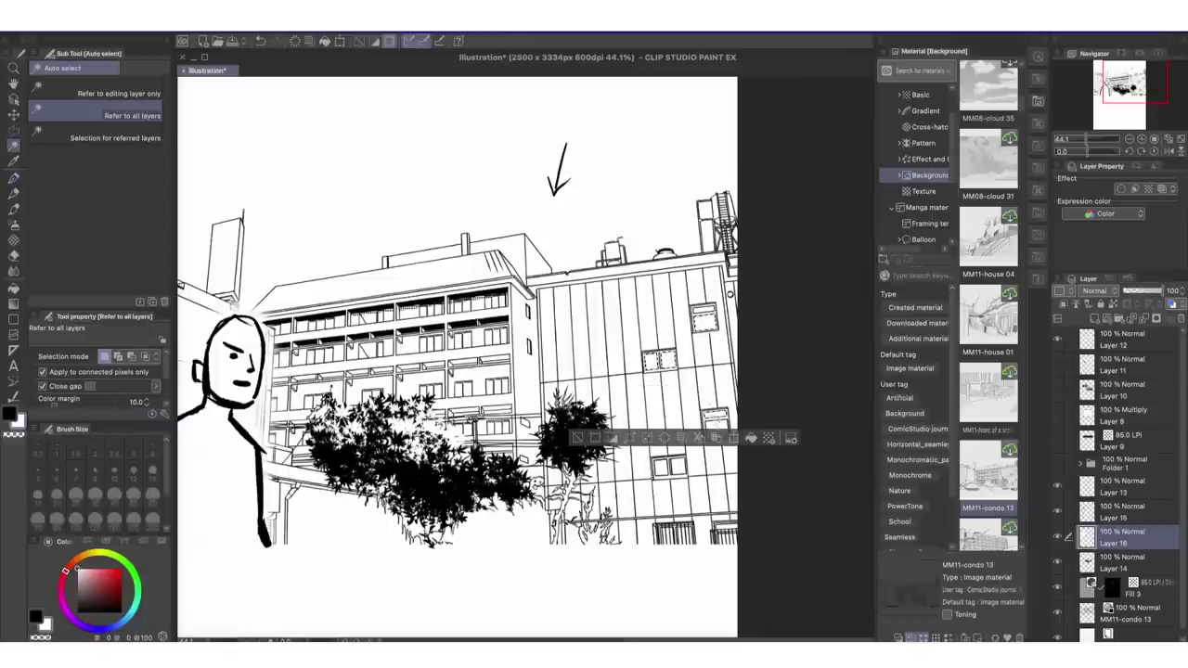
pyautogui.keyDown('shift'); pyautogui.click(669, 466); pyautogui.keyUp('shift')
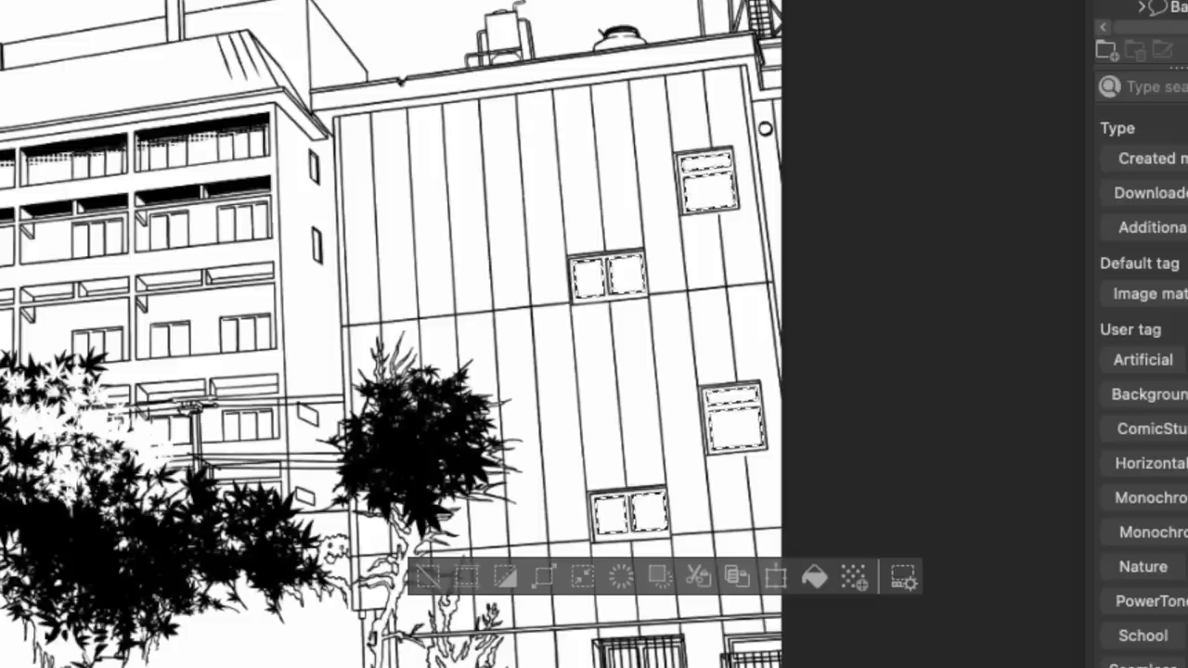
pyautogui.moveTo(776, 638); pyautogui.dragTo(706, 2)
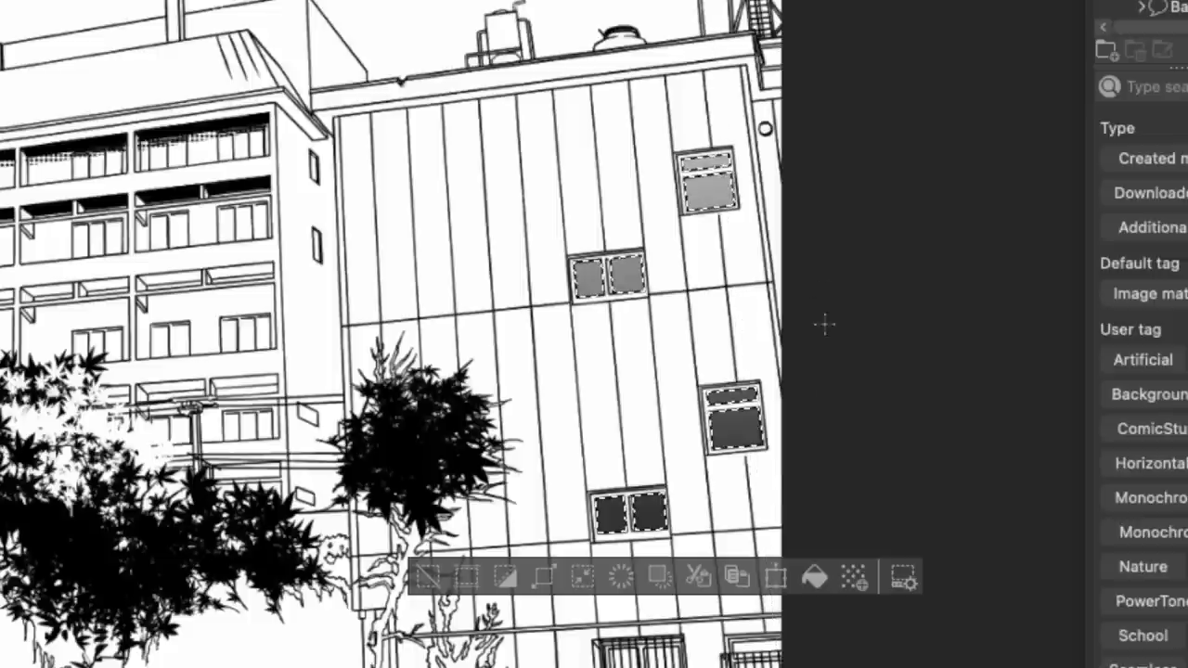
pyautogui.click(814, 579)
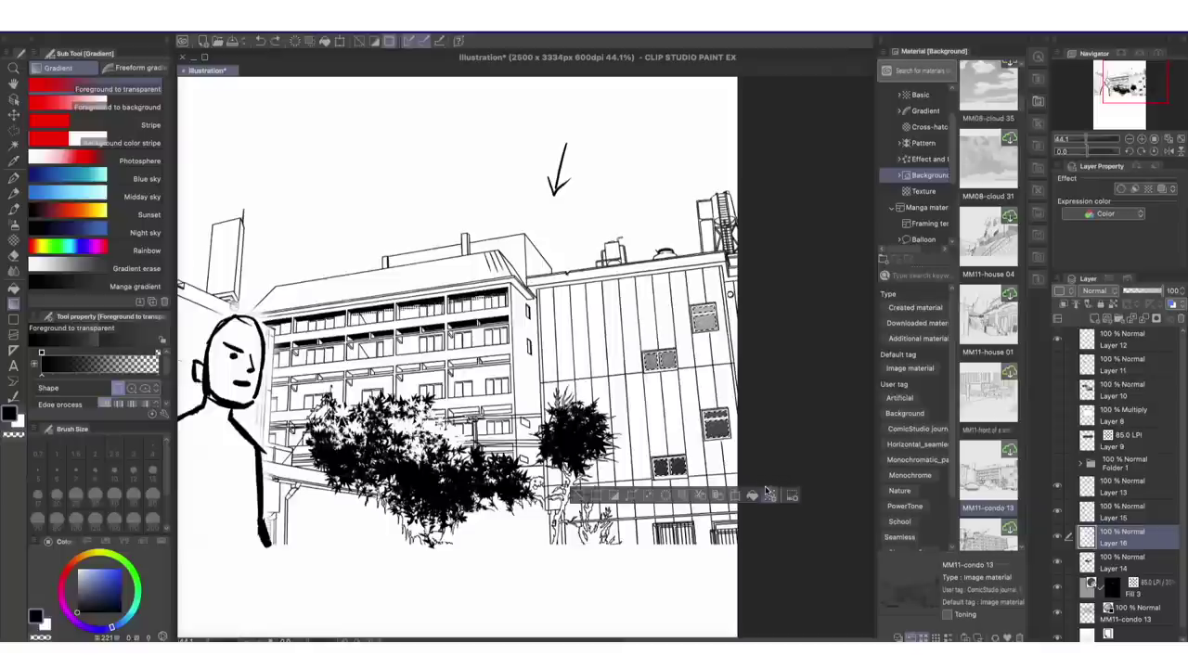
# Add a new layer and paint diagonal white glare streaks across the upper selected windows with the Real G-Pen.
pyautogui.press('super+shift+n')
pyautogui.press('p')
pyautogui.press('c')
pyautogui.press('x')
pyautogui.moveTo(713, 301); pyautogui.dragTo(697, 332)
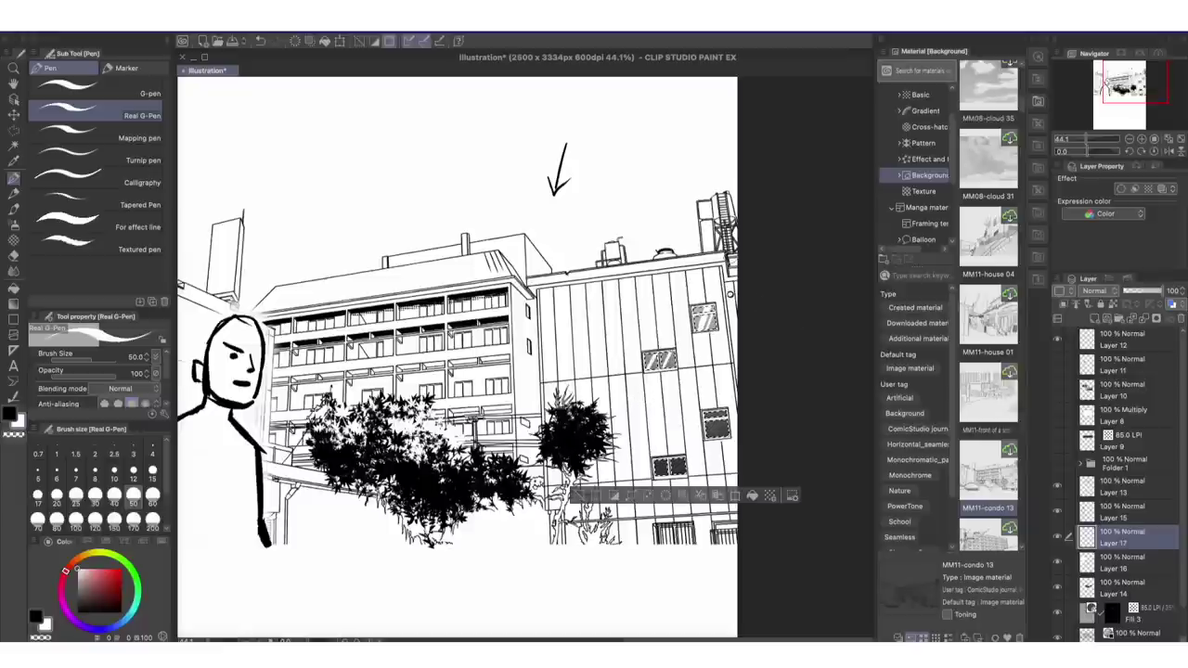
# Switch to the Darker bleed brush, reduce its size, and deselect the window panes.
pyautogui.press('b')
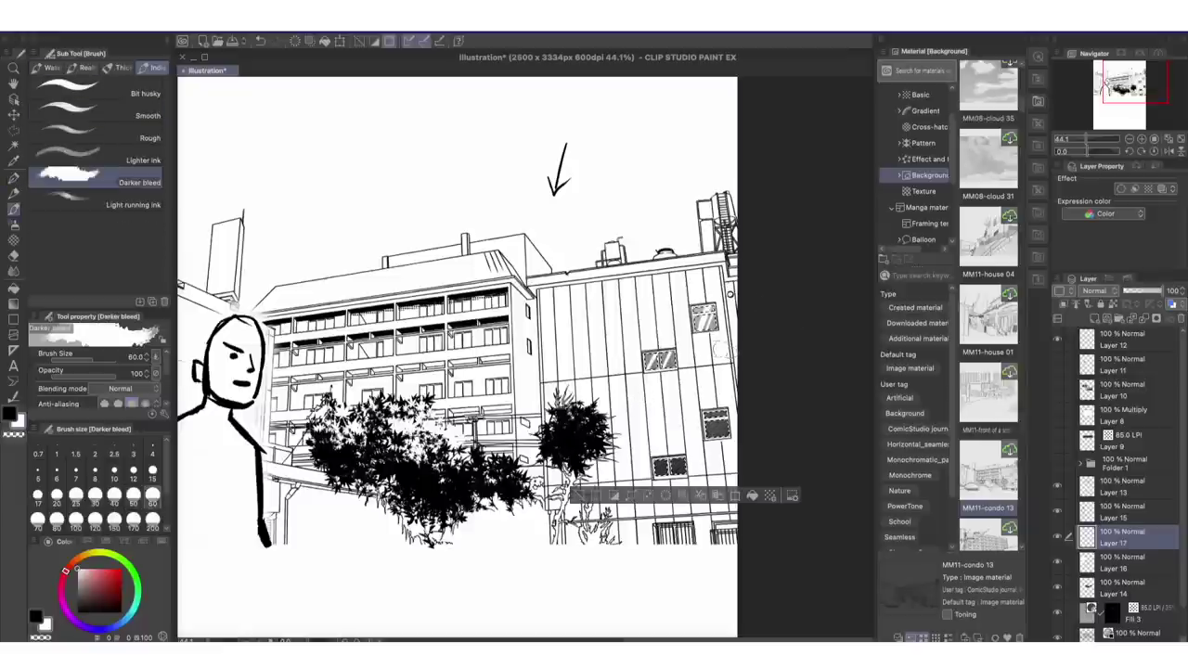
pyautogui.press('[')
pyautogui.press('[')
pyautogui.press('[')
pyautogui.press('[')
pyautogui.press('[')
pyautogui.press('[')
pyautogui.press('[')
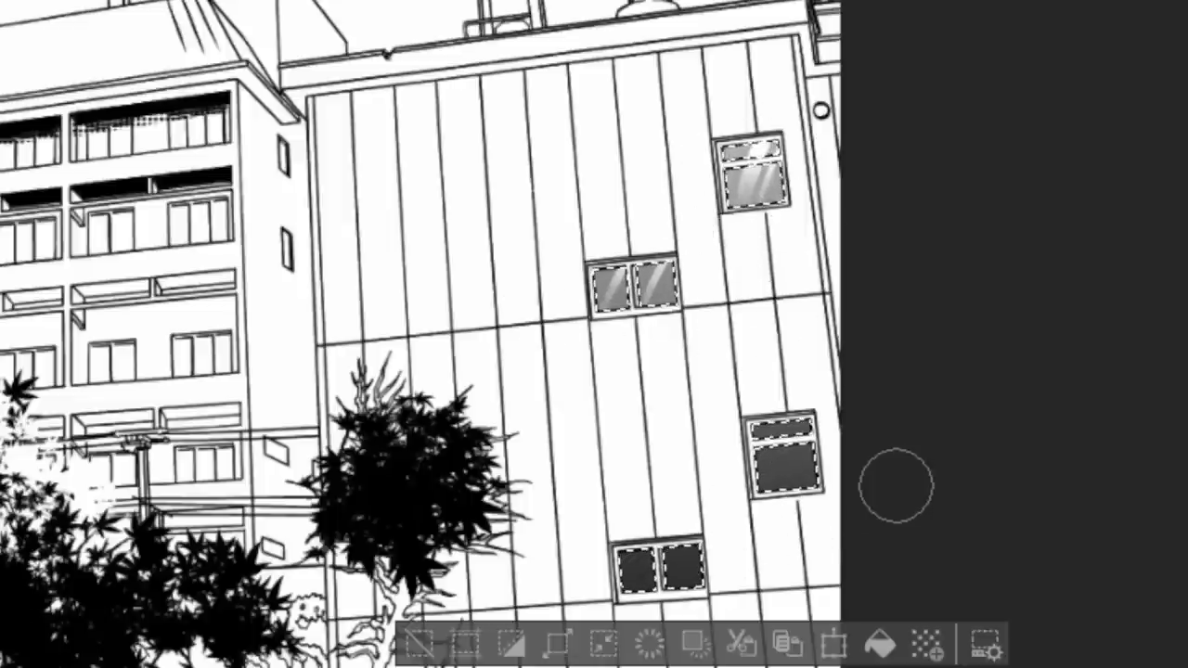
pyautogui.hotkey('ctrl', 'd')
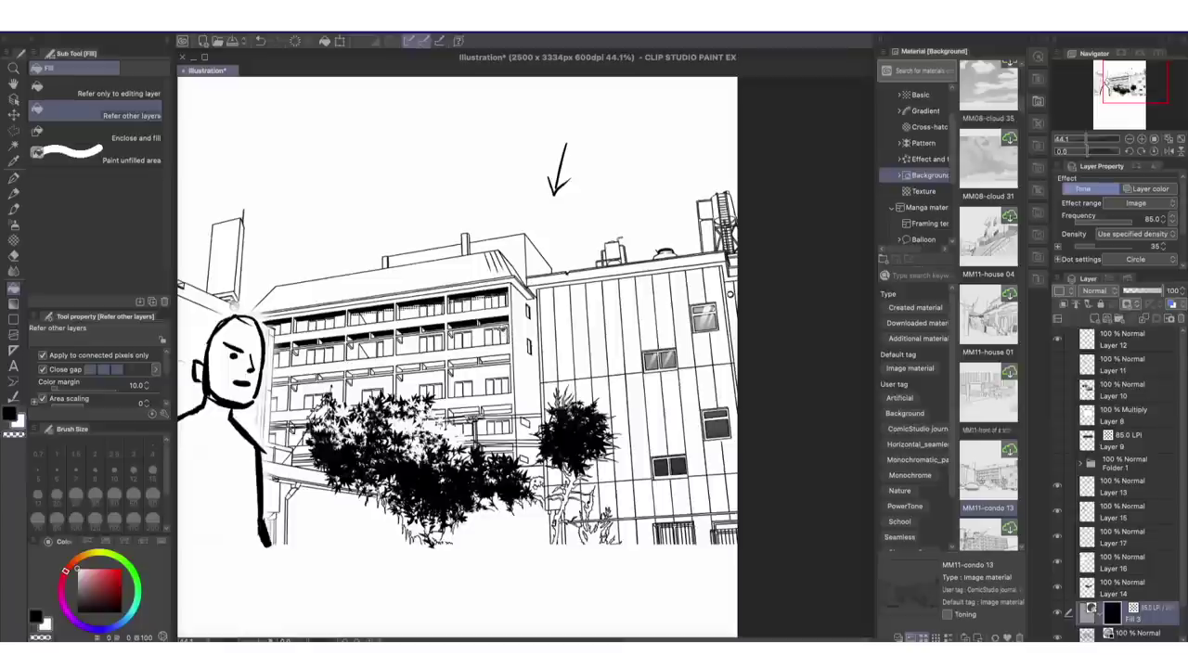
# Fill the rightmost balcony windows and the shaded side wall of the middle building with tone on the Fill 3 layer.
pyautogui.click(494, 335)
pyautogui.click(494, 385)
pyautogui.click(451, 464)
pyautogui.click(525, 353)
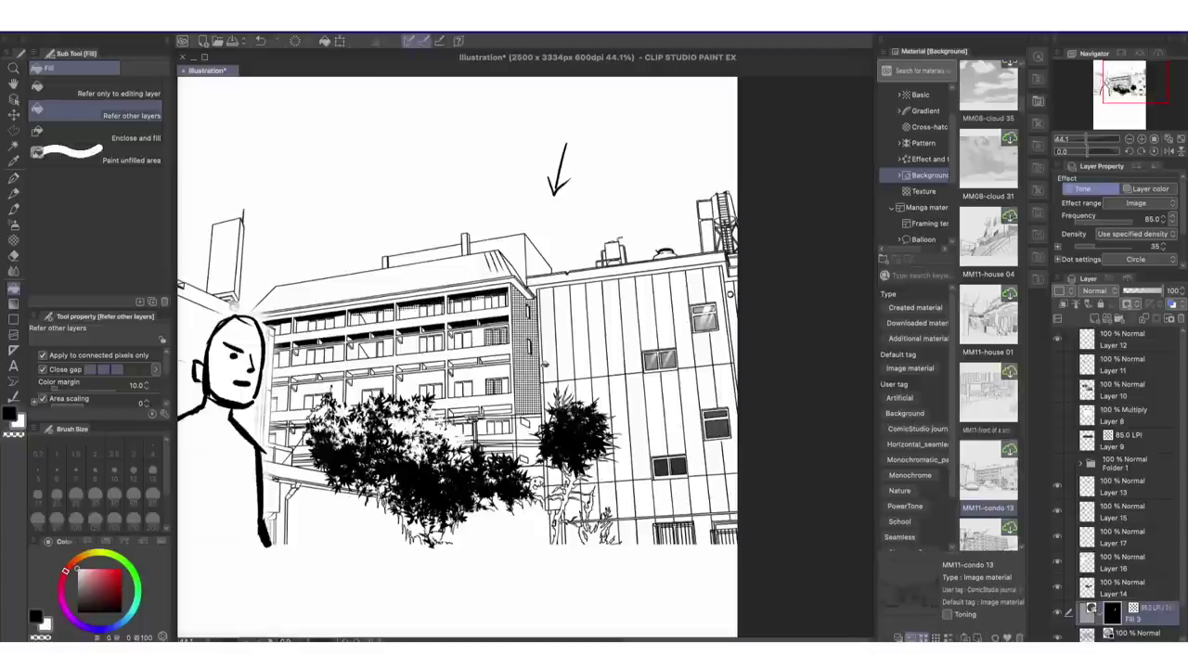
# Select Layer 14, sample black from the artwork, and fill the strip under the middle building's roof edge with black.
pyautogui.click(1125, 593)
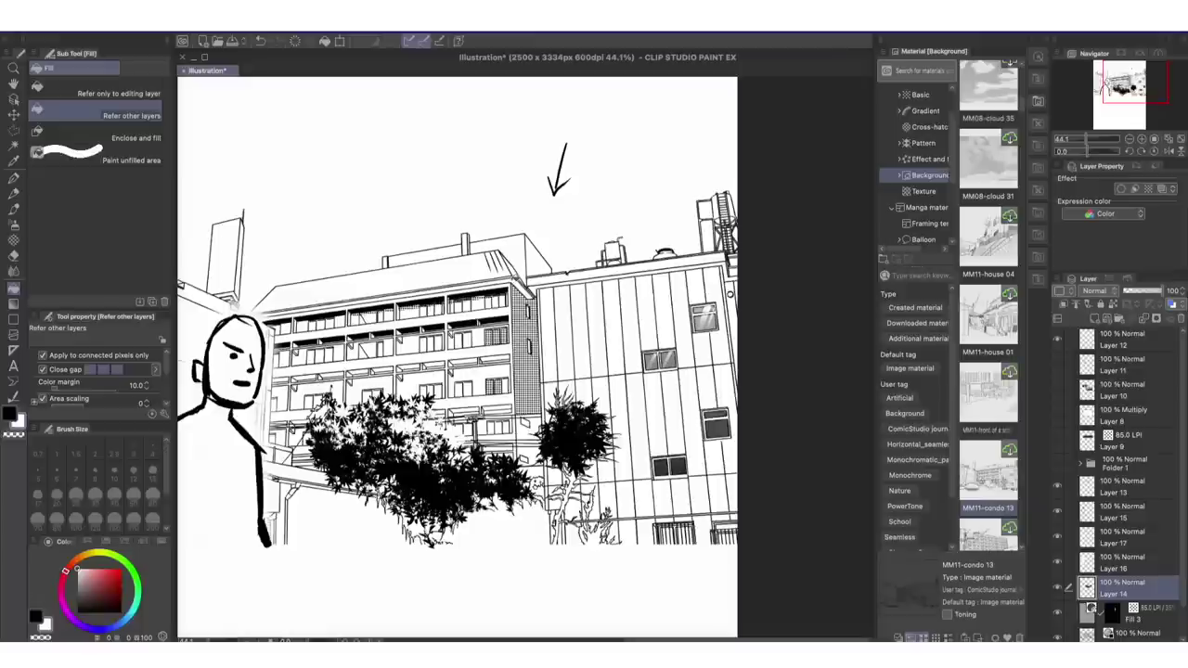
pyautogui.keyDown('alt'); pyautogui.click(514, 279); pyautogui.keyUp('alt')
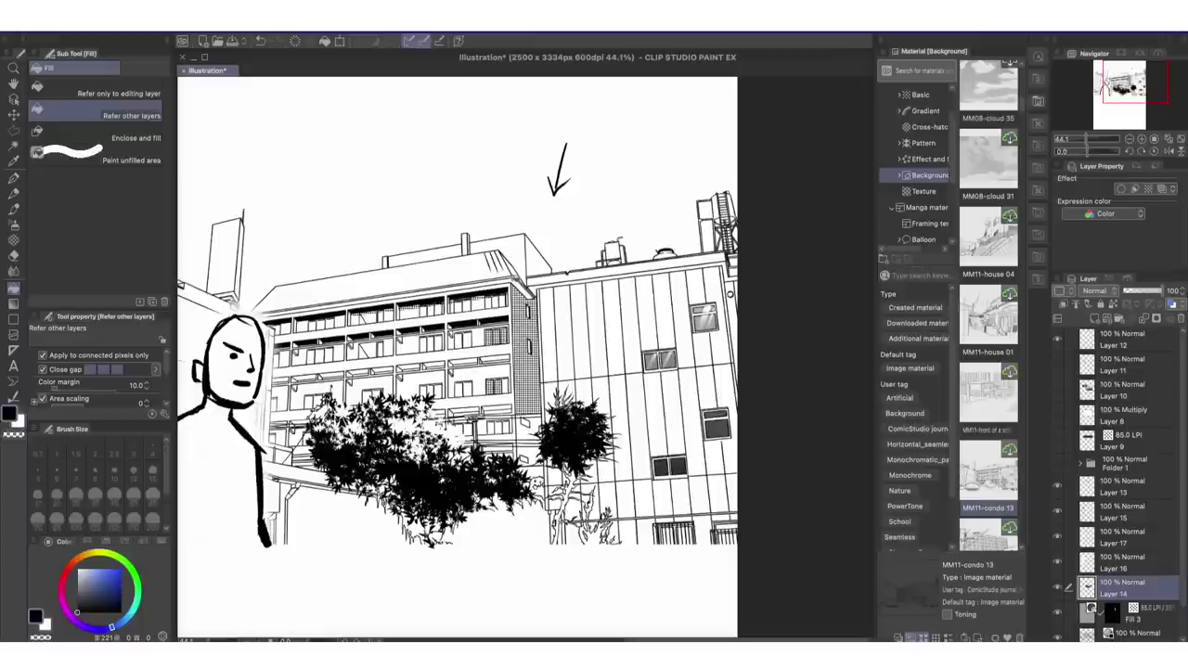
pyautogui.click(518, 282)
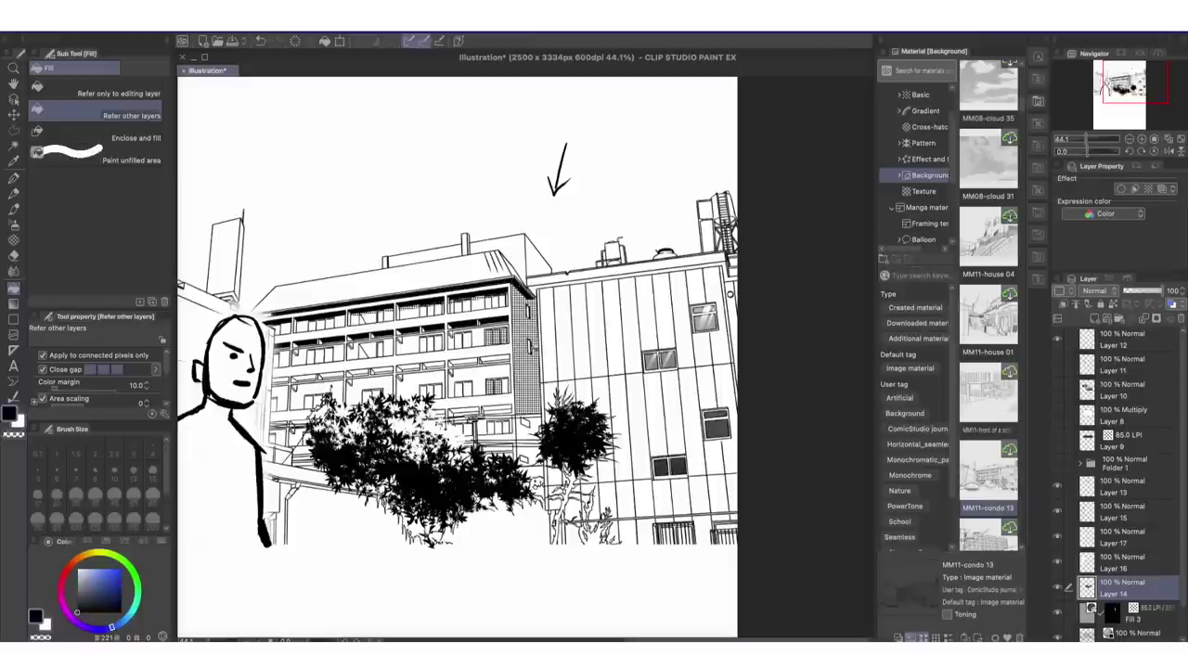
pyautogui.scroll(-1, 505, 336)
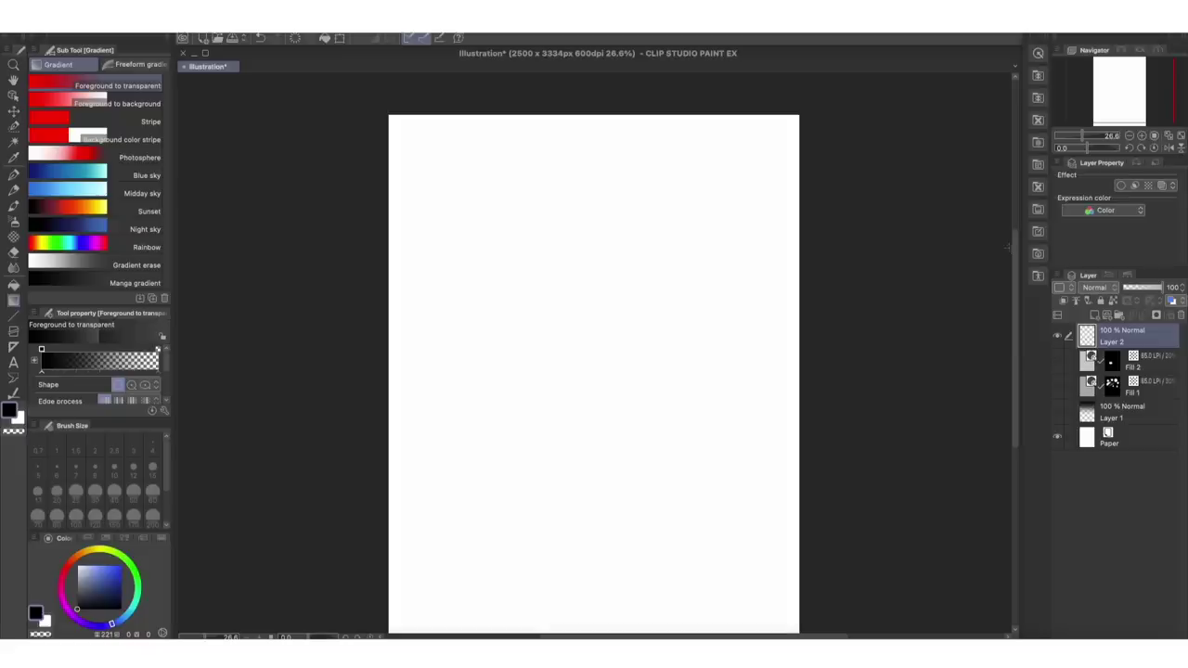
pyautogui.scroll(3, 598, 132)
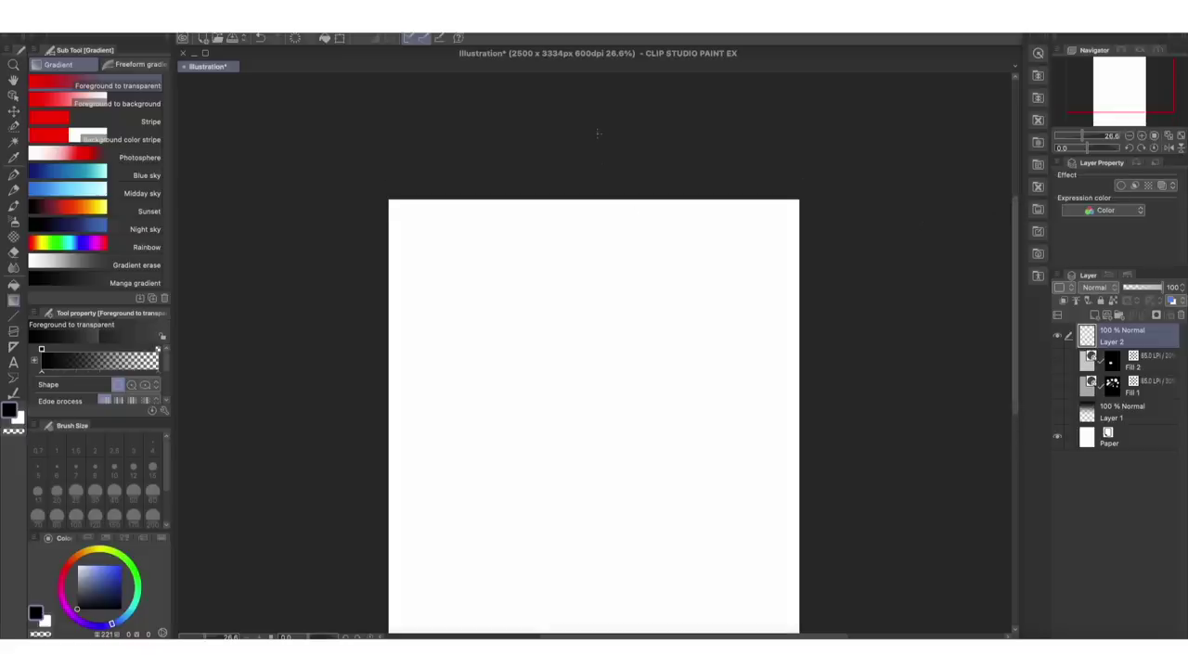
pyautogui.moveTo(593, 164); pyautogui.dragTo(609, 567)
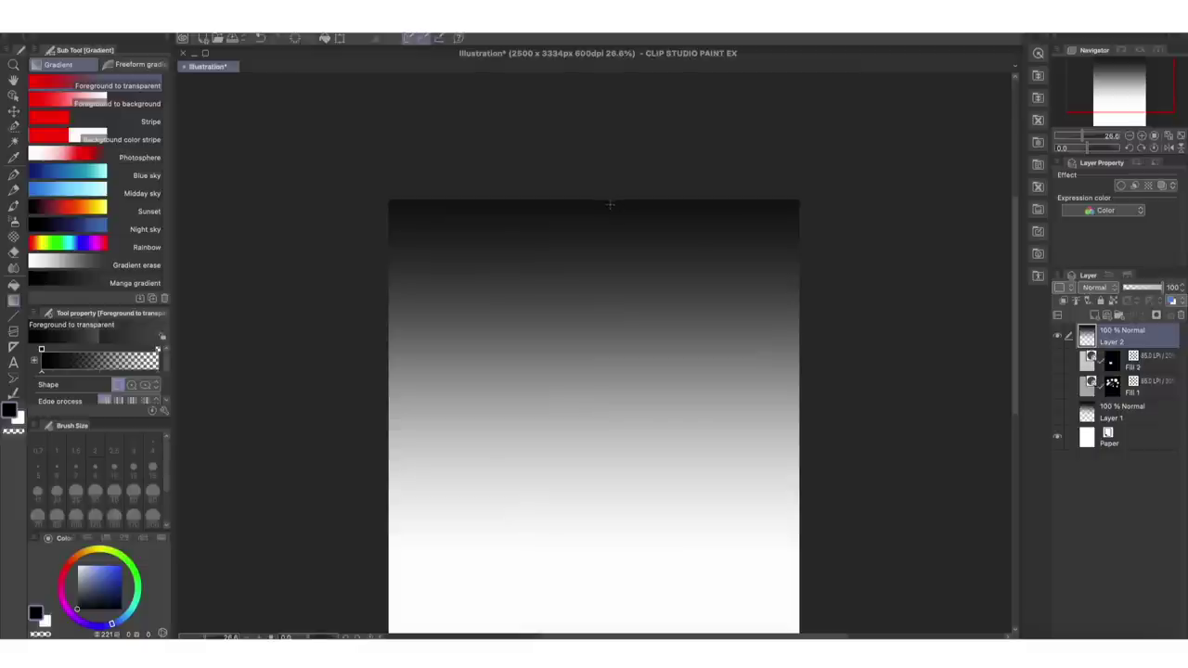
pyautogui.hotkey('ctrl', 'z')
# Draw a vertical Foreground to transparent gradient starting well above the canvas and ending a little below mid-page.
pyautogui.scroll(-2, 632, 186)
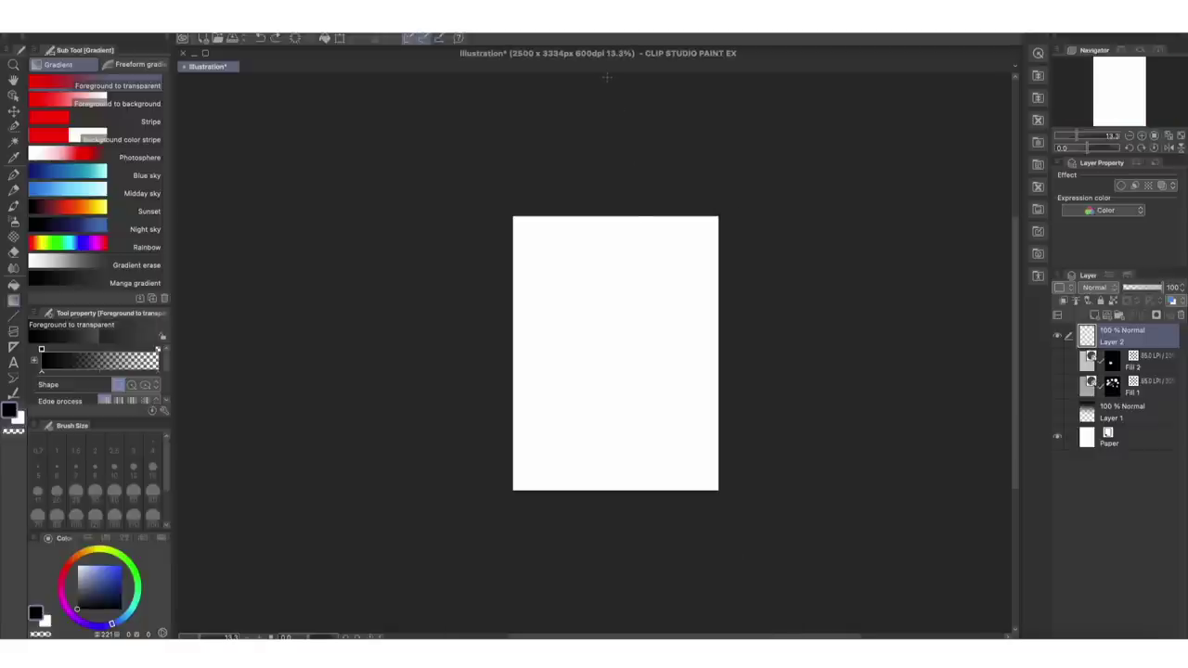
pyautogui.moveTo(610, 80); pyautogui.dragTo(612, 384)
pyautogui.scroll(4, 612, 248)
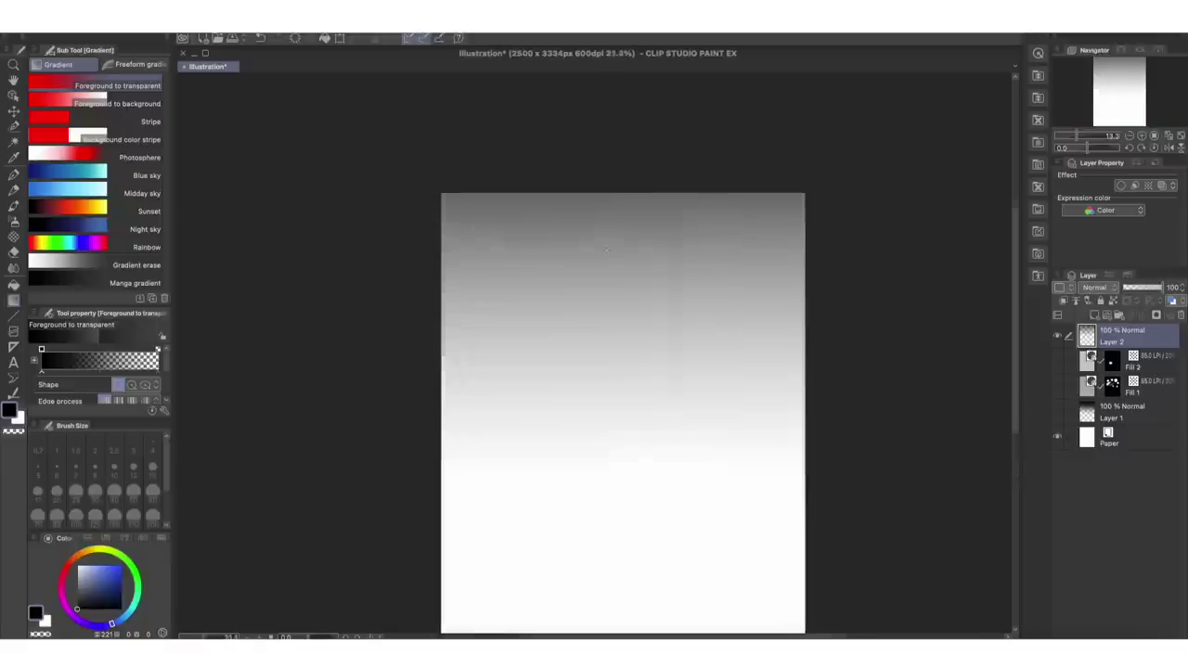
# Carve a white cloud out of the upper right of the gradient using the Darker bleed India ink brush with transparent color.
pyautogui.press('b')
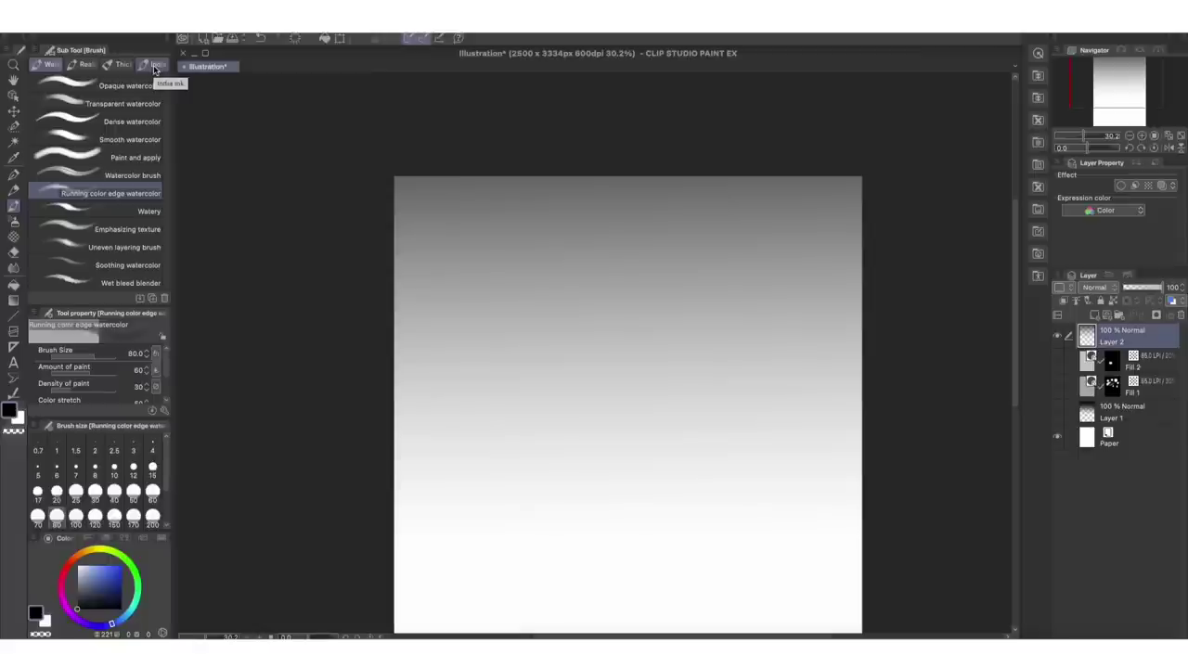
pyautogui.click(154, 64)
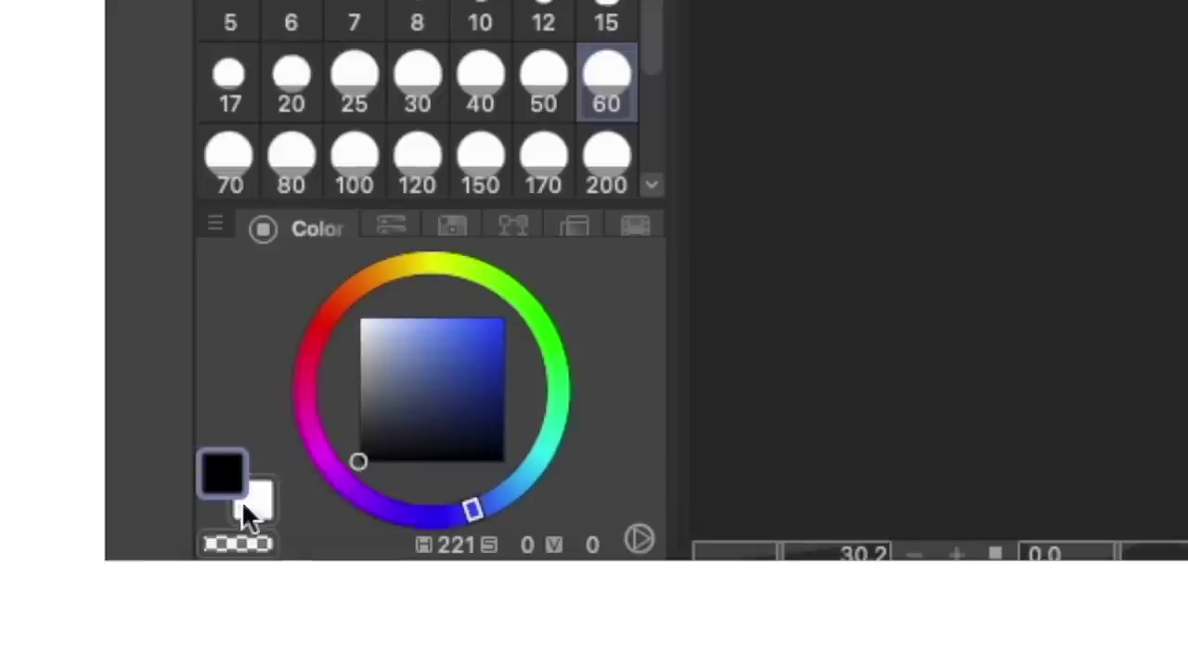
pyautogui.click(243, 545)
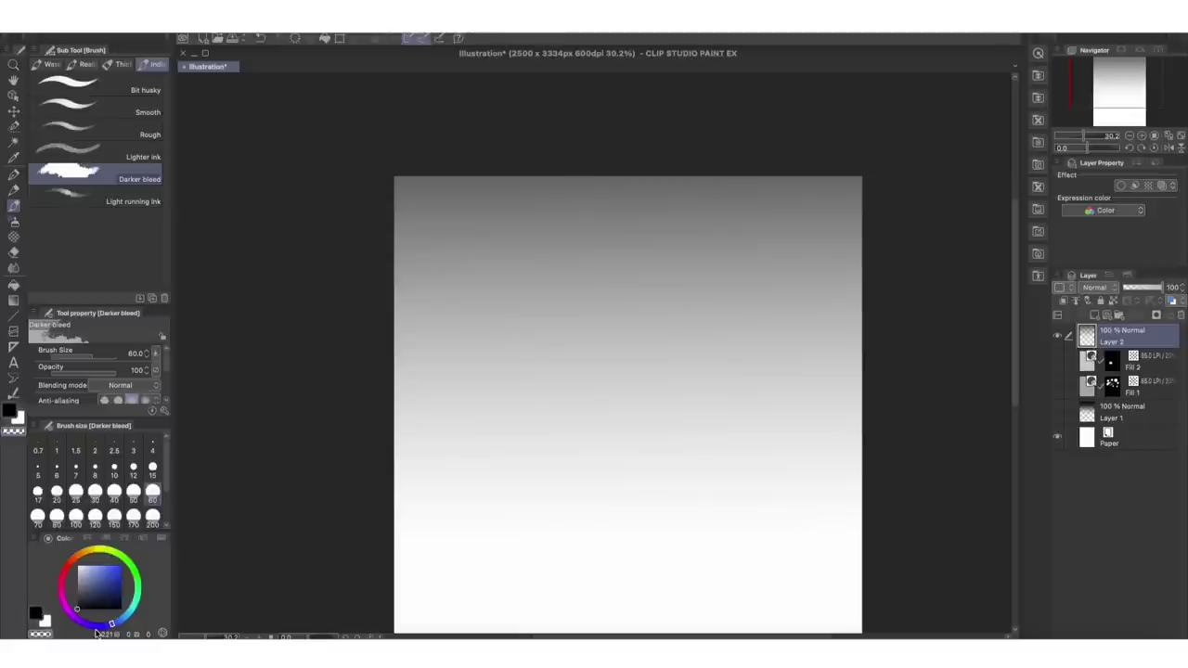
pyautogui.moveTo(809, 232)
pyautogui.mouseDown()
pyautogui.moveTo(711, 283)
pyautogui.moveTo(841, 231)
pyautogui.mouseUp()
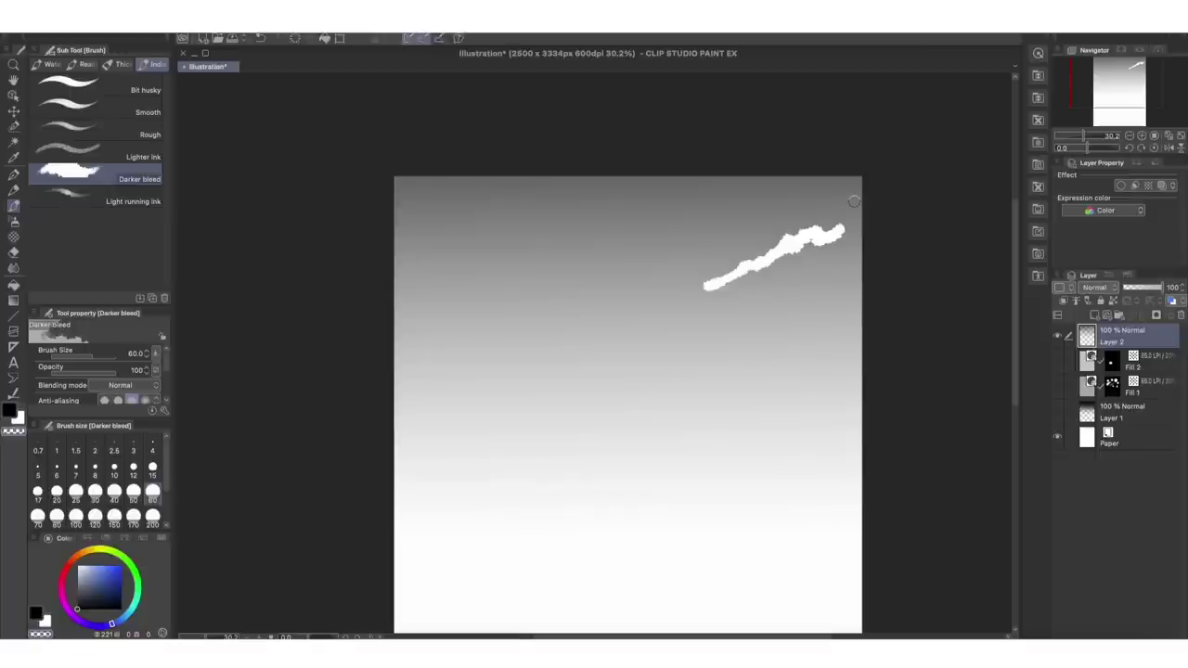
pyautogui.hotkey('ctrl', 'z')
pyautogui.moveTo(792, 239)
pyautogui.mouseDown()
pyautogui.moveTo(781, 255)
pyautogui.moveTo(831, 251)
pyautogui.moveTo(812, 248)
pyautogui.mouseUp()
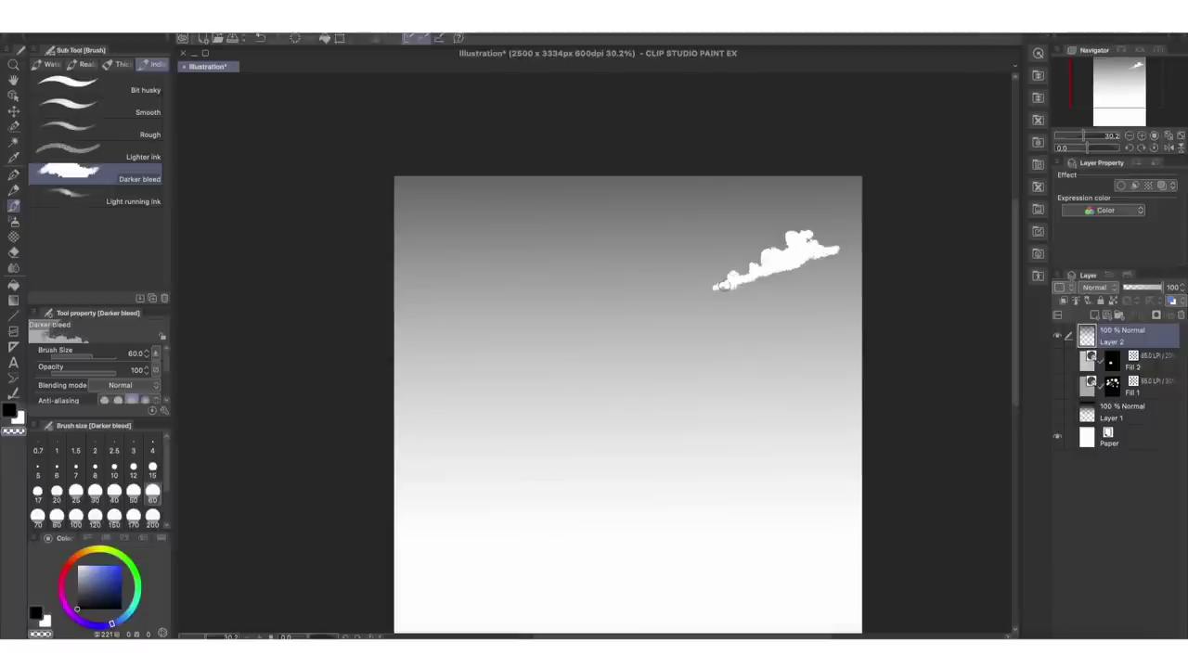
# Refine the large cloud's wispy ends and underside with the Real G-Pen at size 60 and the Darker bleed brush, using transparent color.
pyautogui.press('p')
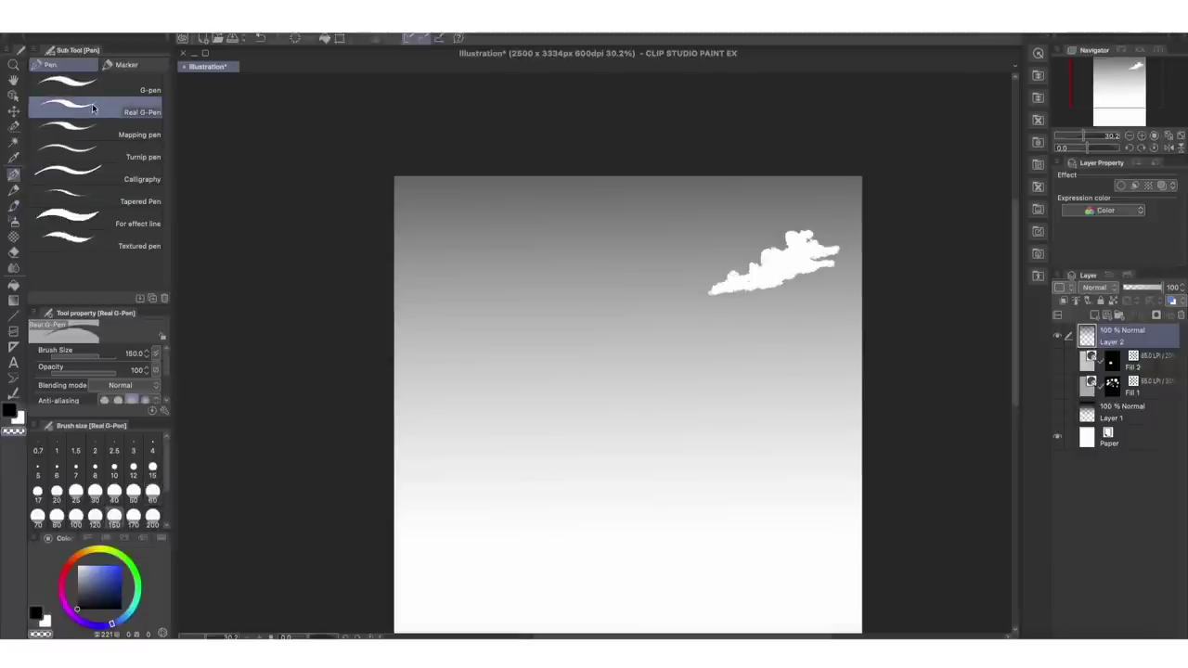
pyautogui.press('[')
pyautogui.press('[')
pyautogui.press('[')
pyautogui.press('[')
pyautogui.press('[')
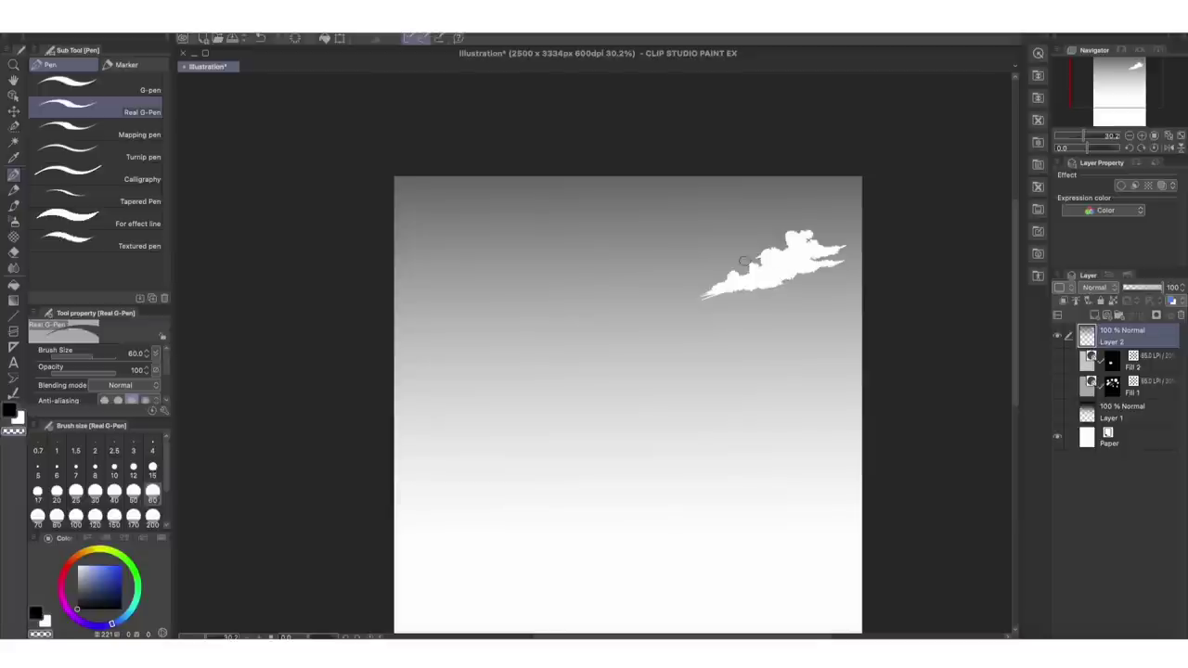
pyautogui.moveTo(696, 301); pyautogui.dragTo(808, 267)
pyautogui.click(14, 204)
pyautogui.click(83, 193)
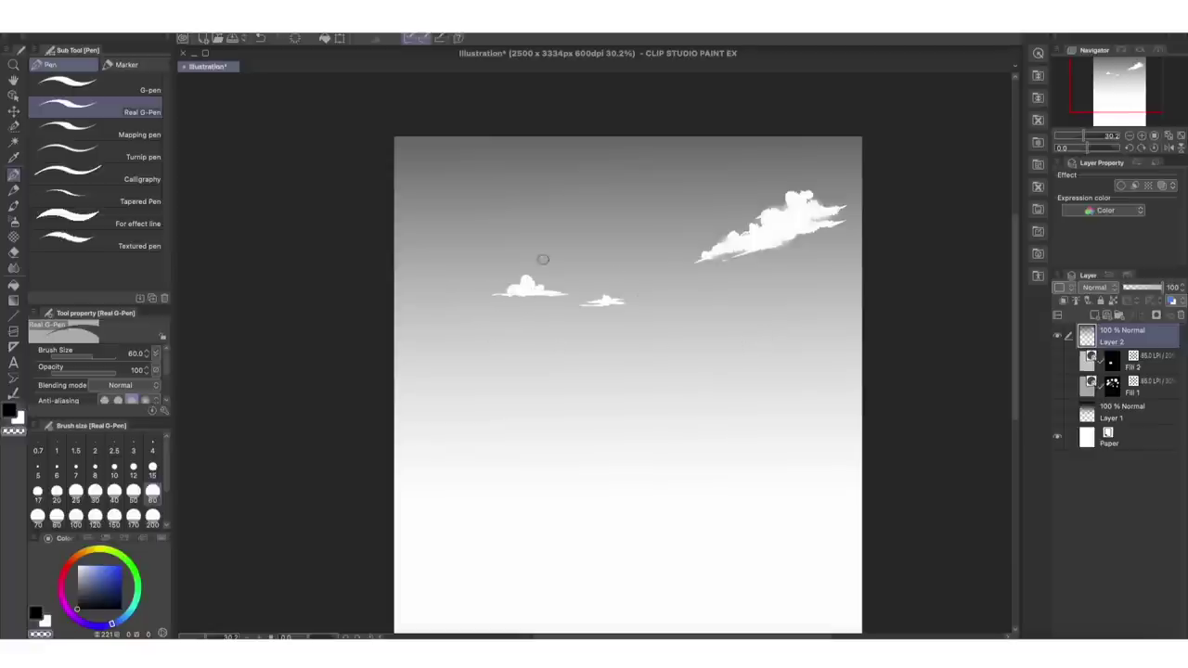
# Try flat horizontal strokes above the small clouds, and undo them together with the small clouds.
pyautogui.moveTo(491, 244); pyautogui.dragTo(553, 243)
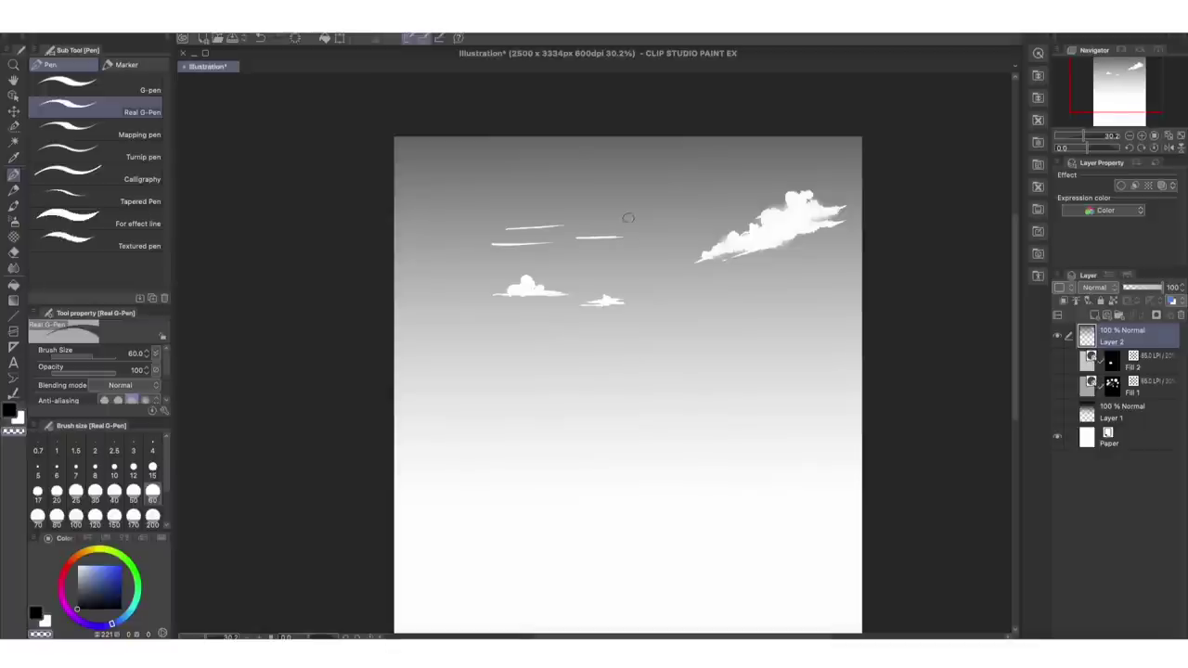
pyautogui.press('super+z')
pyautogui.press('super+z')
pyautogui.press('super+z')
pyautogui.press('super+z')
pyautogui.press('super+z')
pyautogui.press('super+z')
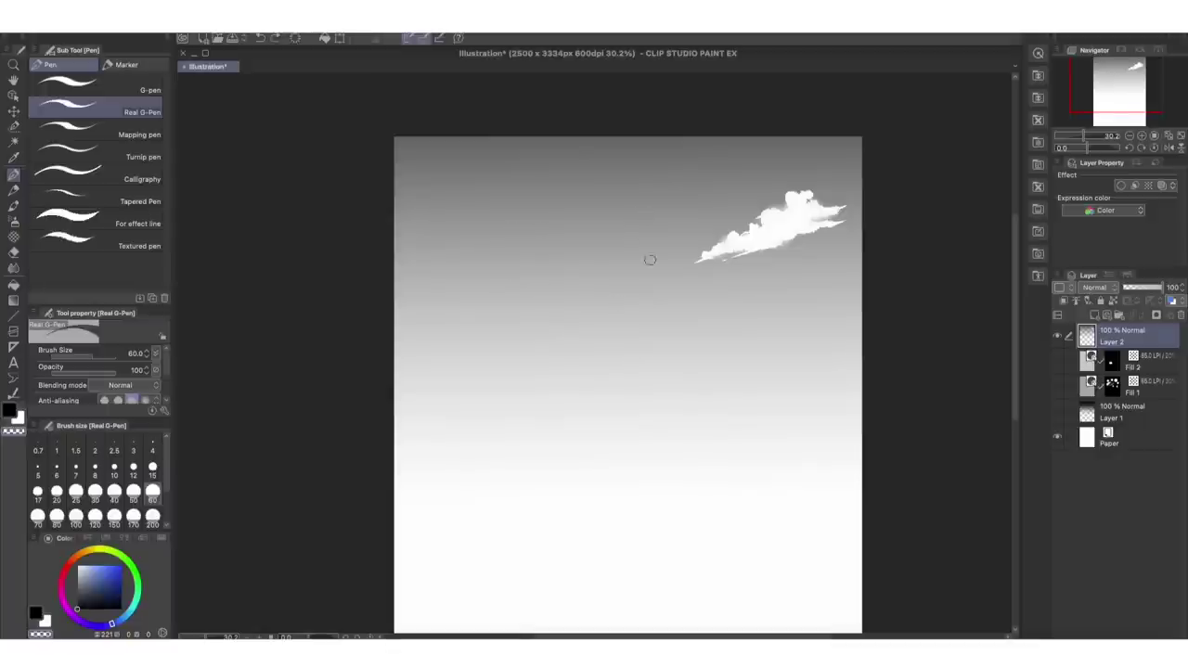
# Sketch curved perspective guide lines across the sky with the Real G-Pen in transparent color, and add small clouds along them.
pyautogui.moveTo(481, 260); pyautogui.dragTo(576, 270)
pyautogui.moveTo(577, 156); pyautogui.dragTo(654, 147)
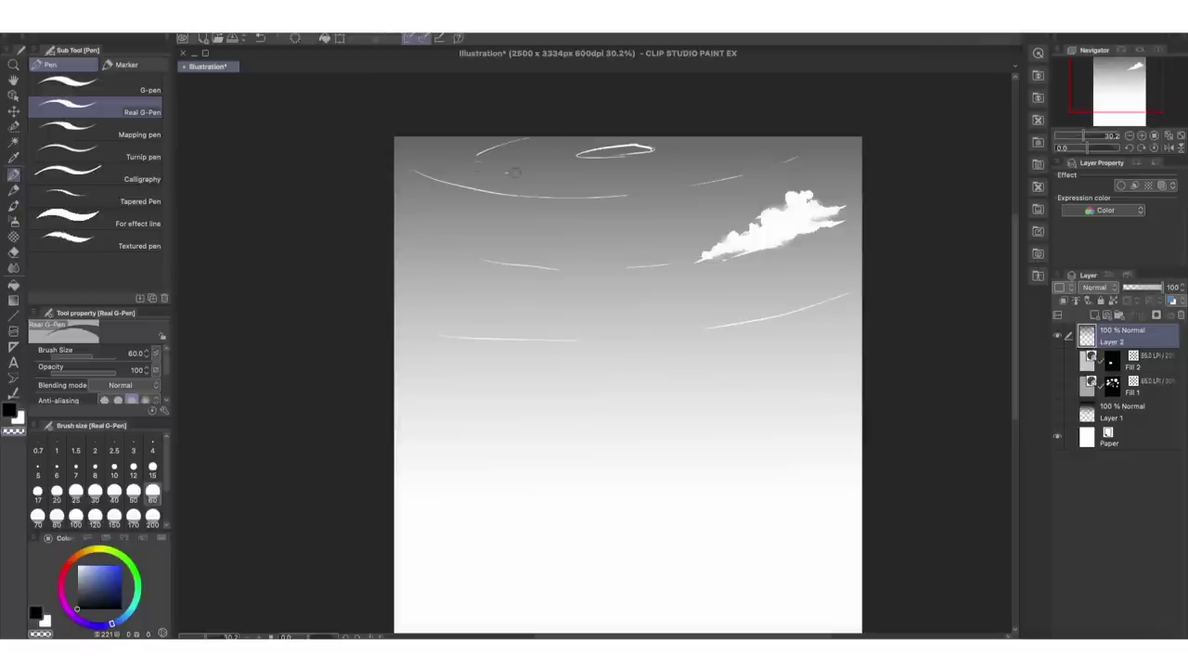
pyautogui.moveTo(507, 174); pyautogui.dragTo(703, 155)
pyautogui.moveTo(494, 234); pyautogui.dragTo(771, 190)
pyautogui.moveTo(827, 143); pyautogui.dragTo(832, 158)
pyautogui.moveTo(432, 288)
pyautogui.mouseDown()
pyautogui.moveTo(656, 314)
pyautogui.moveTo(819, 262)
pyautogui.mouseUp()
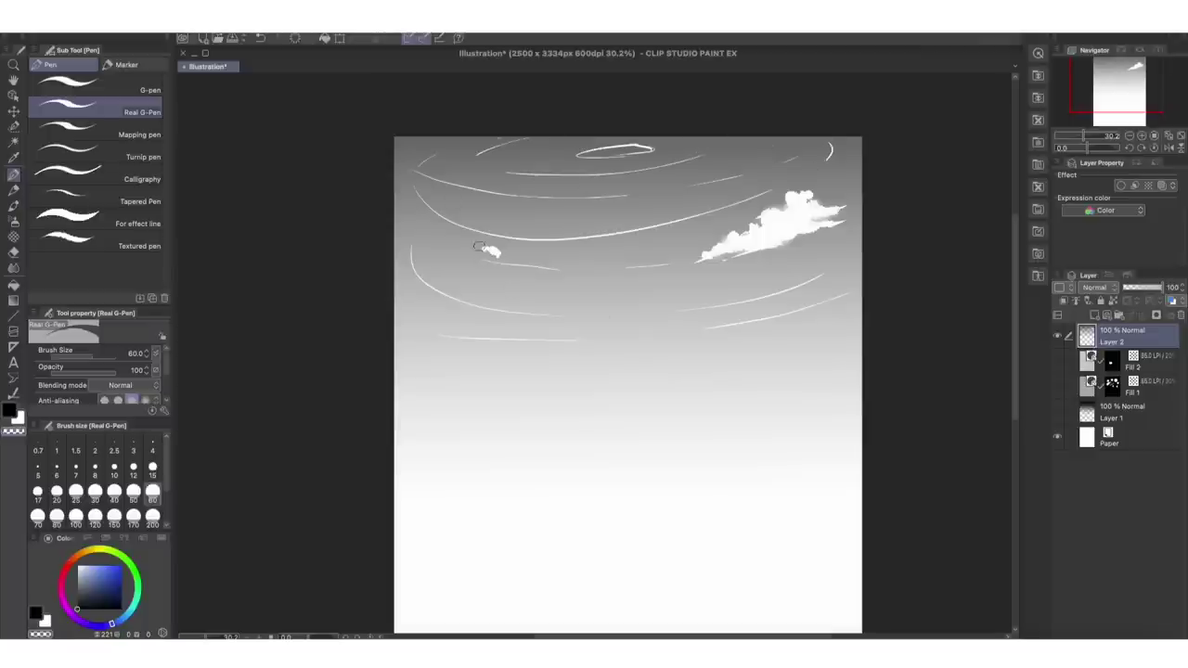
pyautogui.moveTo(517, 262)
pyautogui.mouseDown()
pyautogui.moveTo(441, 237)
pyautogui.moveTo(568, 266)
pyautogui.mouseUp()
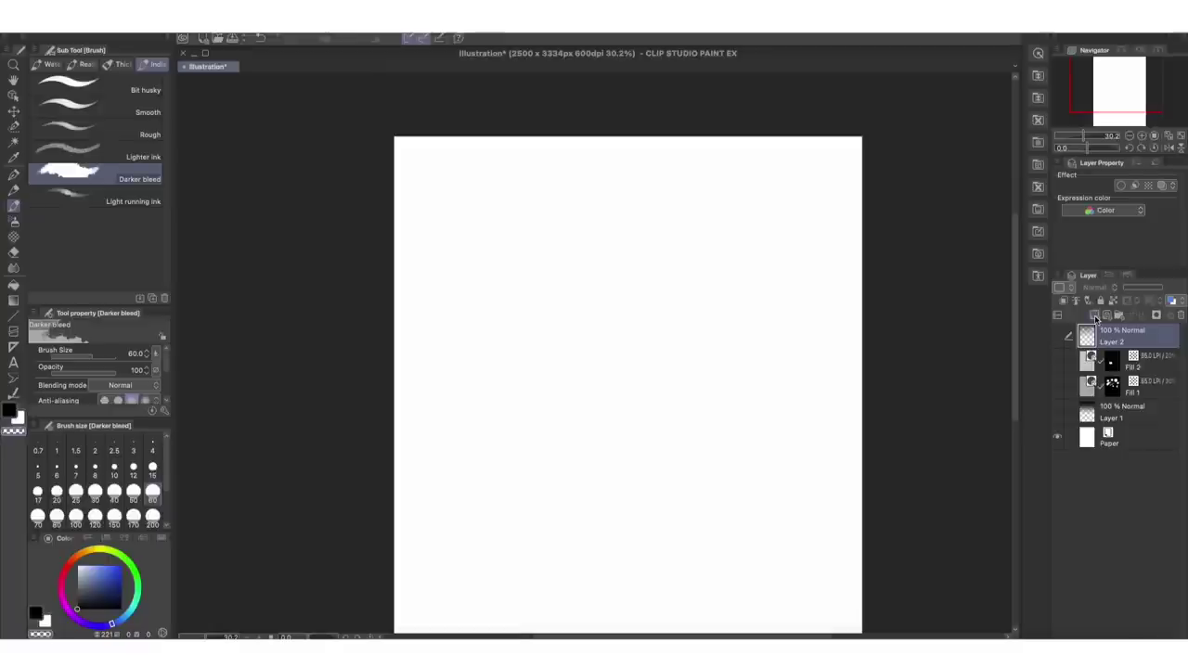
# Add a new layer above the hidden gradient and outline clouds in black with the Real G-Pen.
pyautogui.click(1095, 317)
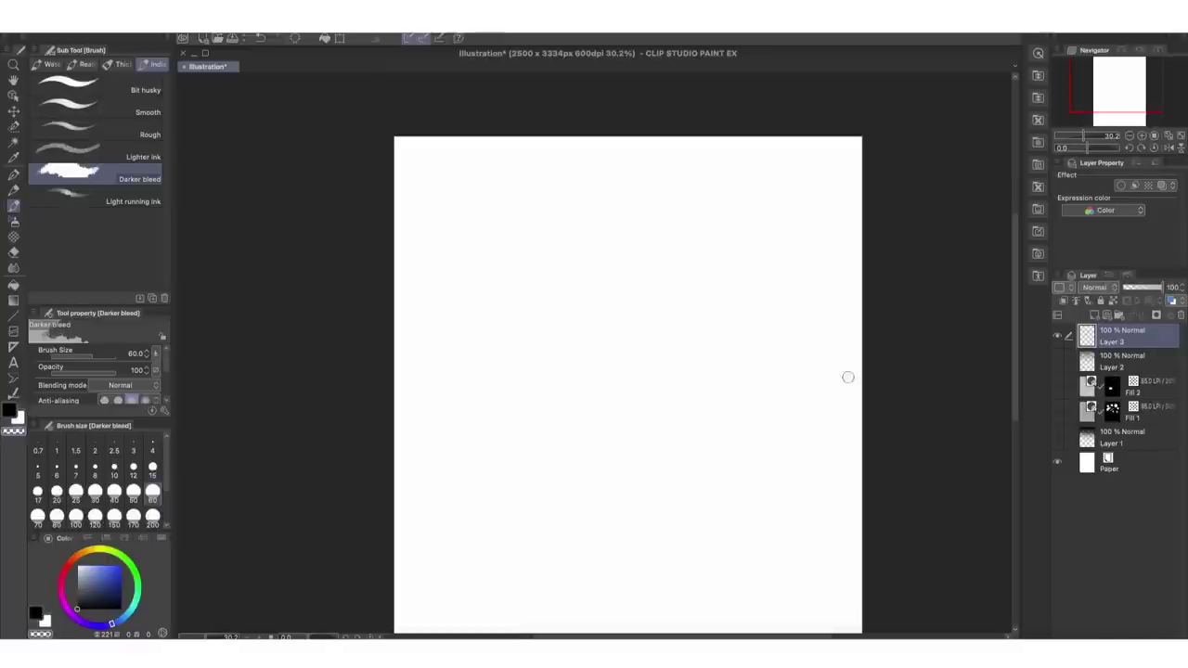
pyautogui.press('p')
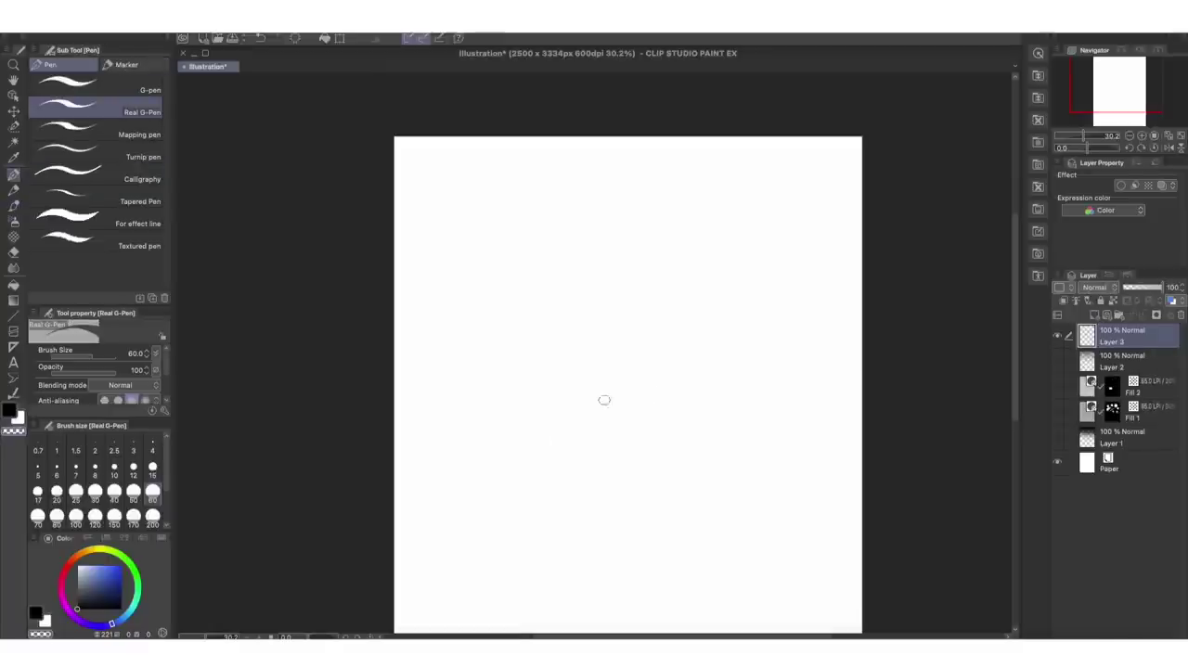
pyautogui.moveTo(762, 218); pyautogui.dragTo(731, 263)
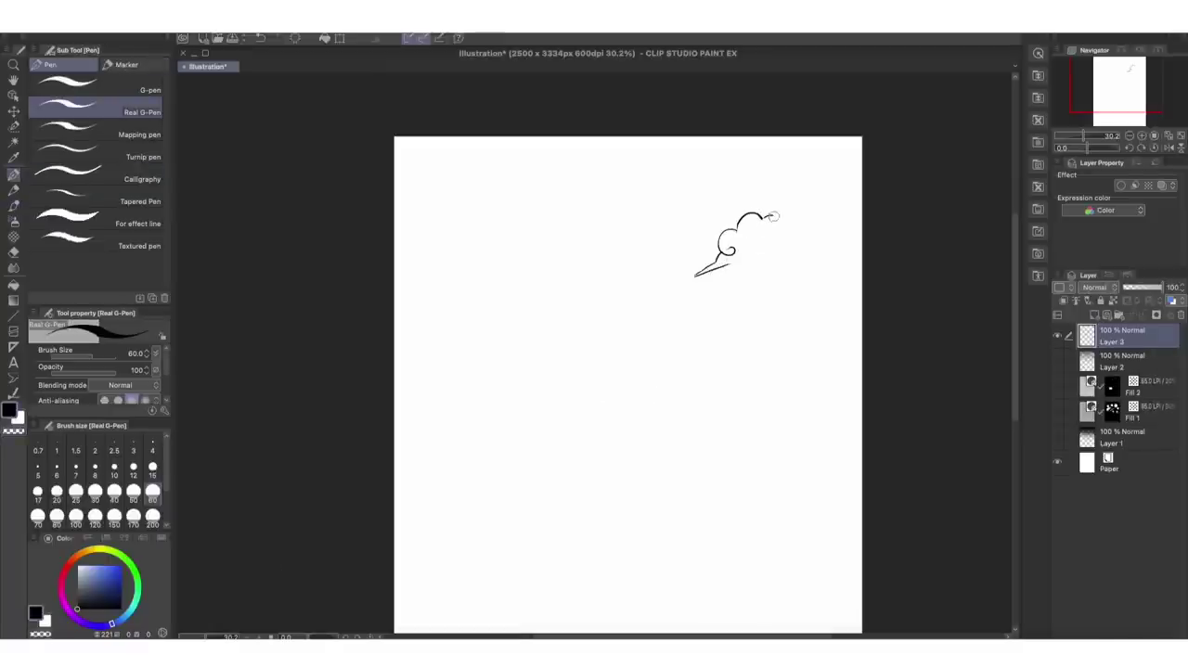
pyautogui.moveTo(553, 335); pyautogui.dragTo(624, 341)
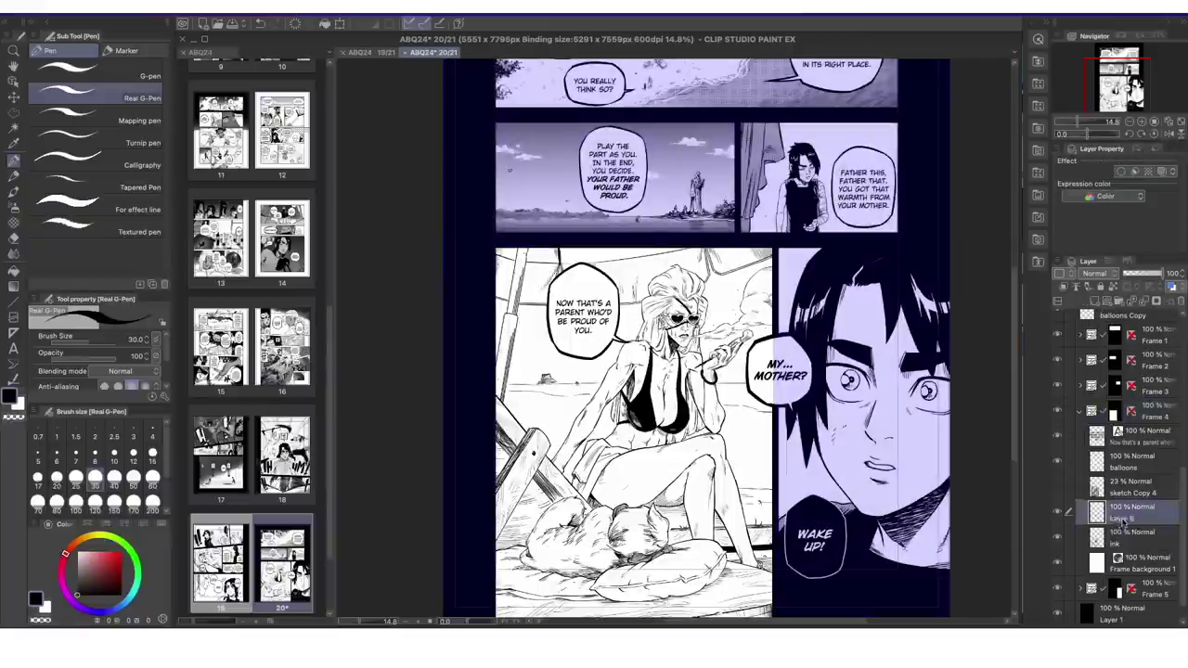
# Select the sky behind the seated woman in Frame 4 and apply a vertical Foreground to transparent gradient on the gradient layer.
pyautogui.scroll(2, 747, 223)
pyautogui.press('w')
pyautogui.click(738, 399)
pyautogui.click(497, 371)
pyautogui.press('g')
pyautogui.scroll(-5, 692, 269)
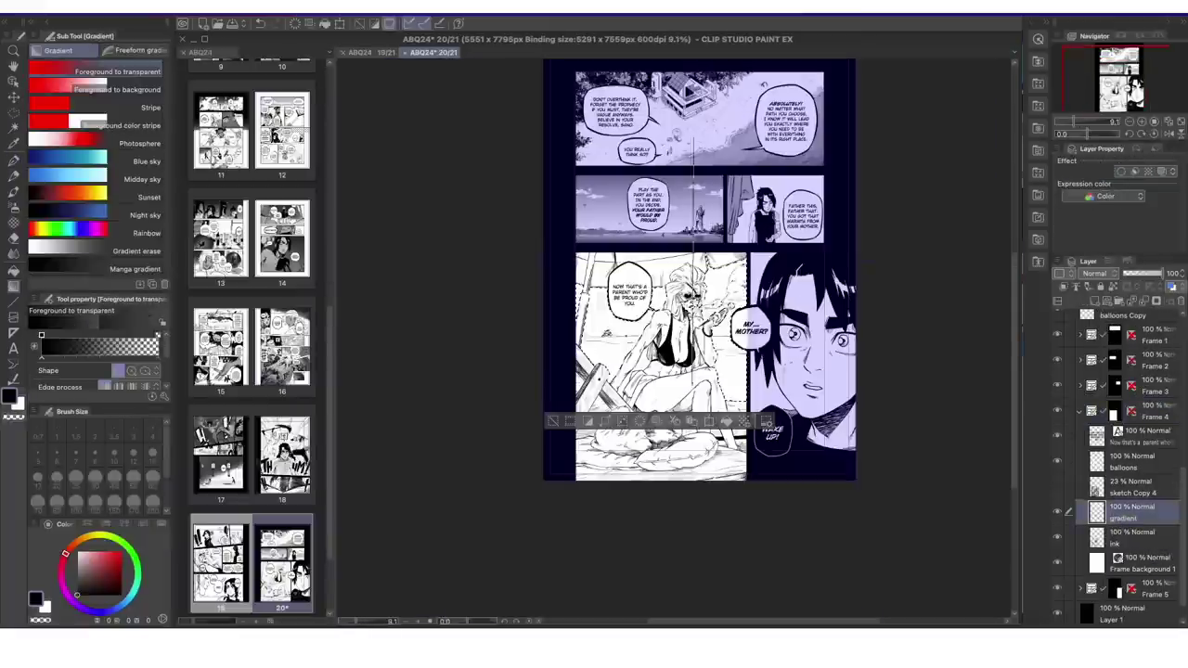
pyautogui.moveTo(728, 246); pyautogui.dragTo(719, 367)
# Select the smoke plume beside the woman's face and delete the gradient inside it.
pyautogui.scroll(6, 728, 358)
pyautogui.press('p')
pyautogui.scroll(5, 696, 214)
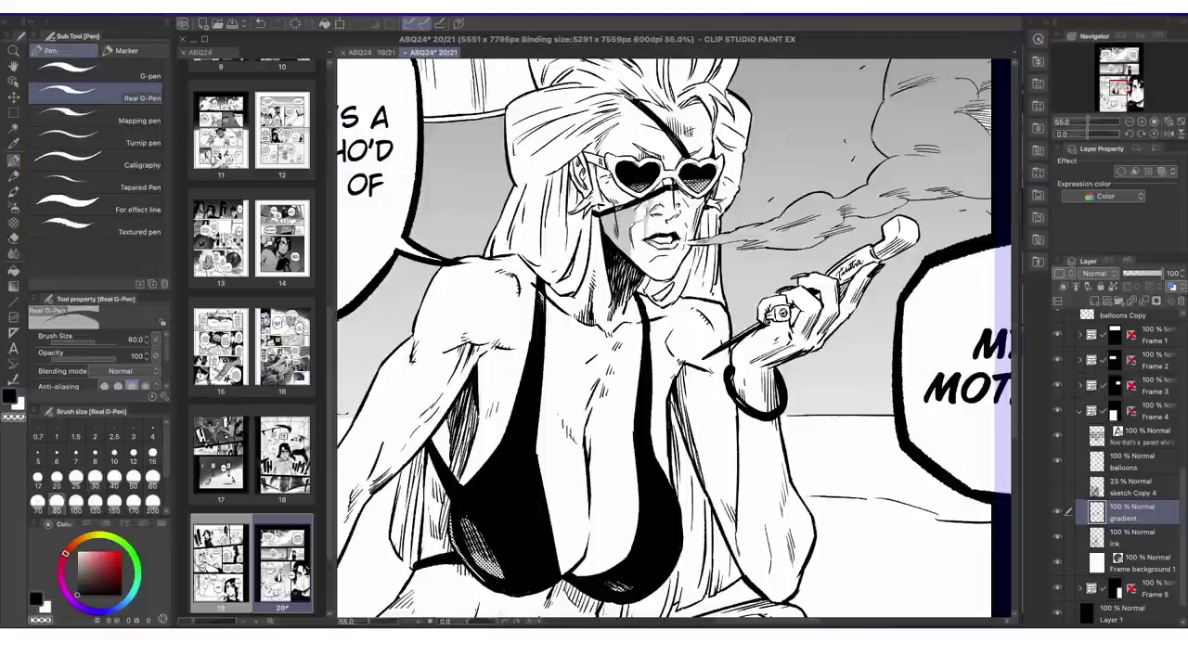
pyautogui.press('w')
pyautogui.scroll(3, 859, 223)
pyautogui.click(859, 316)
pyautogui.press('Delete')
pyautogui.press('p')
pyautogui.keyDown('ctrl'); pyautogui.keyDown('shift'); pyautogui.click(640, 299); pyautogui.keyUp('shift'); pyautogui.keyUp('ctrl')
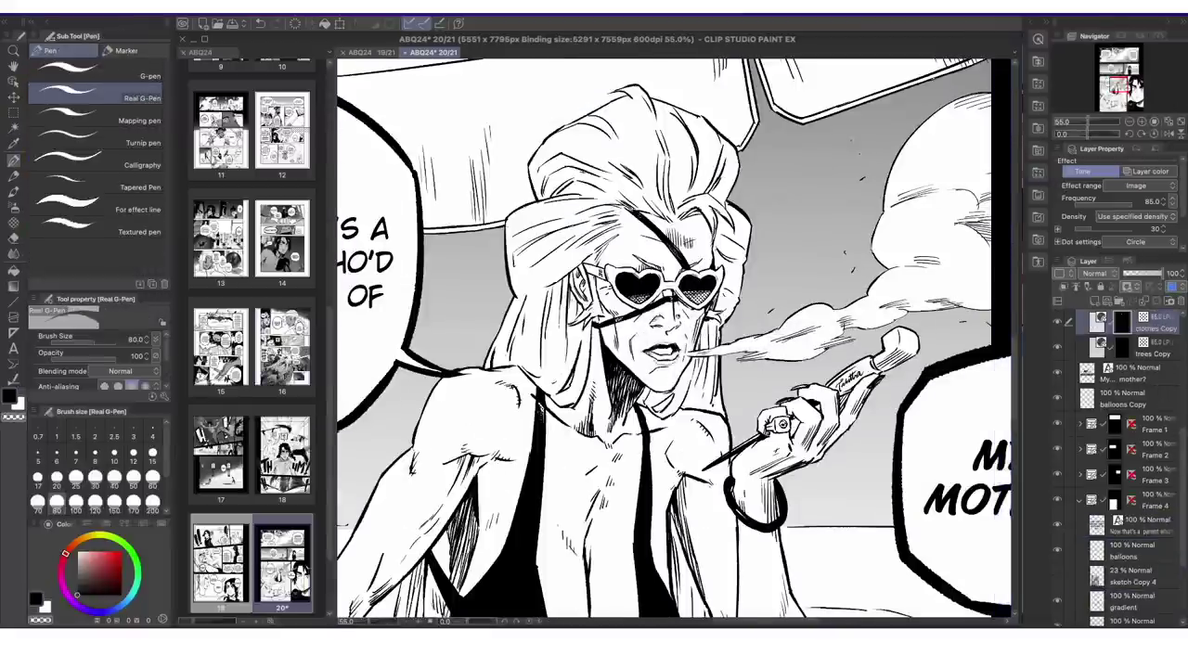
pyautogui.scroll(2, 664, 316)
pyautogui.moveTo(646, 355); pyautogui.dragTo(682, 356)
# Rename the gradient layer as sky and add a new layer named beach water.
pyautogui.scroll(-7, 682, 320)
pyautogui.doubleClick(1123, 498)
pyautogui.write('sky')
pyautogui.click(1096, 302)
pyautogui.write('beach water')
# Roughly mark the water on both sides of the woman with the Selection pen.
pyautogui.scroll(3, 668, 334)
pyautogui.press('m')
pyautogui.moveTo(749, 405); pyautogui.dragTo(835, 427)
pyautogui.moveTo(531, 394); pyautogui.dragTo(373, 394)
pyautogui.scroll(5, 787, 385)
pyautogui.press('w')
pyautogui.click(780, 399)
pyautogui.hotkey('ctrl', 'z')
# Trace the water strip between the horizon and the shoreline on both sides of the woman using the Selection pen at size 30.
pyautogui.press('m')
pyautogui.press('[')
pyautogui.press('[')
pyautogui.press('[')
pyautogui.press('[')
pyautogui.press('[')
pyautogui.moveTo(760, 409)
pyautogui.mouseDown()
pyautogui.moveTo(783, 396)
pyautogui.moveTo(806, 410)
pyautogui.mouseUp()
pyautogui.moveTo(445, 390); pyautogui.dragTo(789, 389)
pyautogui.moveTo(489, 396); pyautogui.dragTo(501, 396)
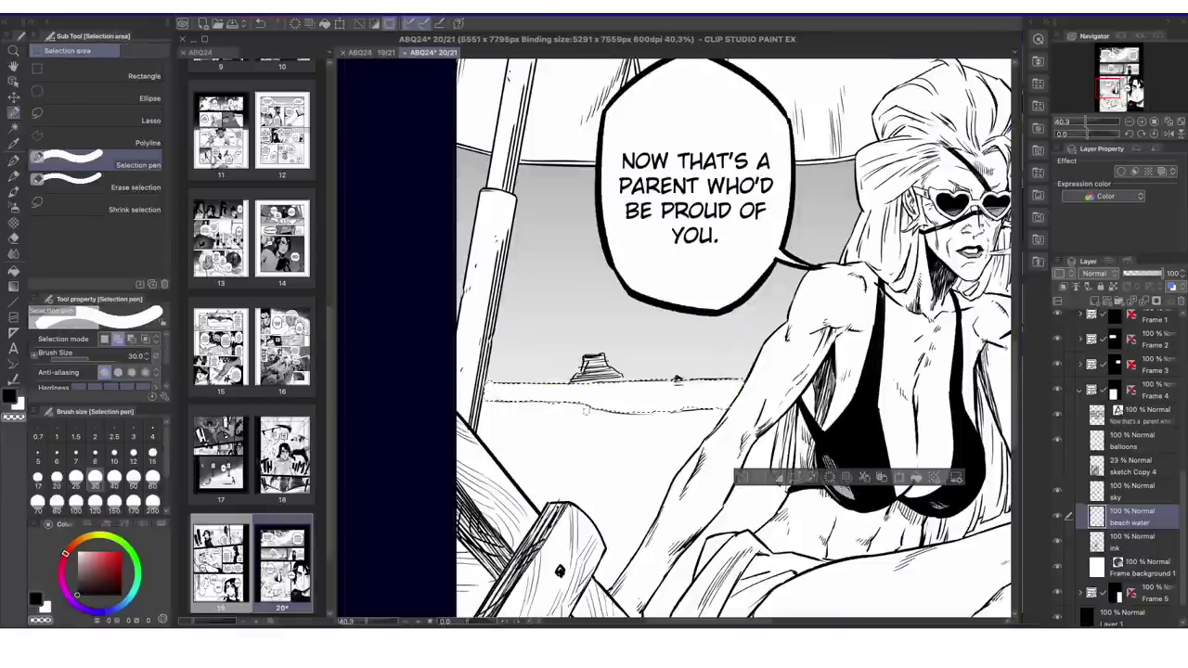
pyautogui.moveTo(790, 390); pyautogui.dragTo(464, 390)
# Apply a short vertical Foreground to transparent gradient from the horizon to the shore on the beach water layer.
pyautogui.scroll(8, 719, 381)
pyautogui.press('.')
pyautogui.scroll(-7, 676, 339)
pyautogui.press('g')
pyautogui.moveTo(557, 390); pyautogui.dragTo(557, 423)
# Draw waves and a foamy shoreline in the beach water with the Real G-Pen at size 30, and clear the selection.
pyautogui.press('p')
pyautogui.scroll(1, 807, 362)
pyautogui.scroll(2, 808, 362)
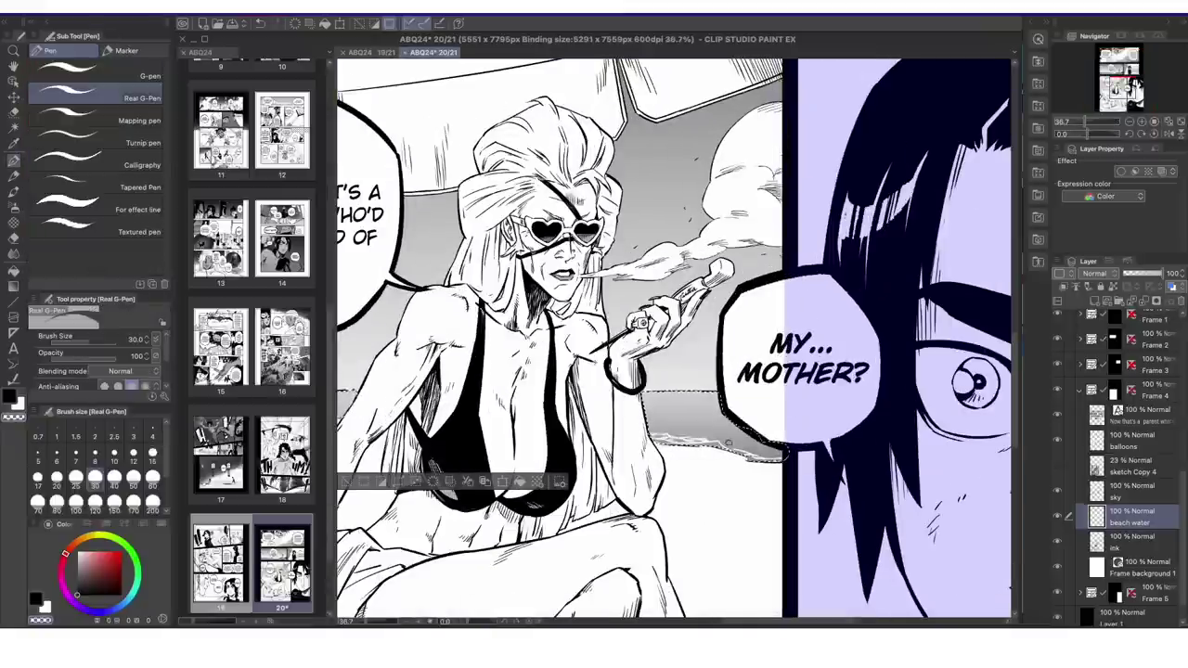
pyautogui.moveTo(520, 371); pyautogui.dragTo(919, 343)
pyautogui.scroll(-4, 674, 338)
pyautogui.moveTo(789, 325); pyautogui.dragTo(556, 413)
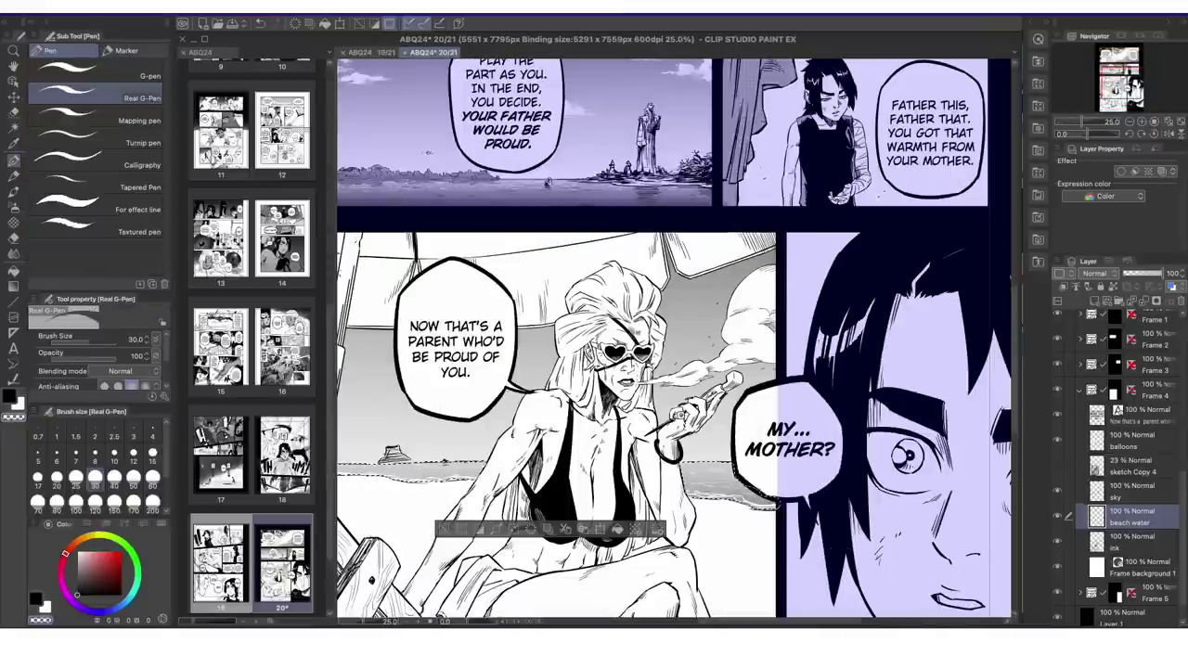
pyautogui.scroll(5, 1164, 387)
pyautogui.click(1164, 387)
pyautogui.press('super+d')
pyautogui.moveTo(576, 371); pyautogui.dragTo(701, 367)
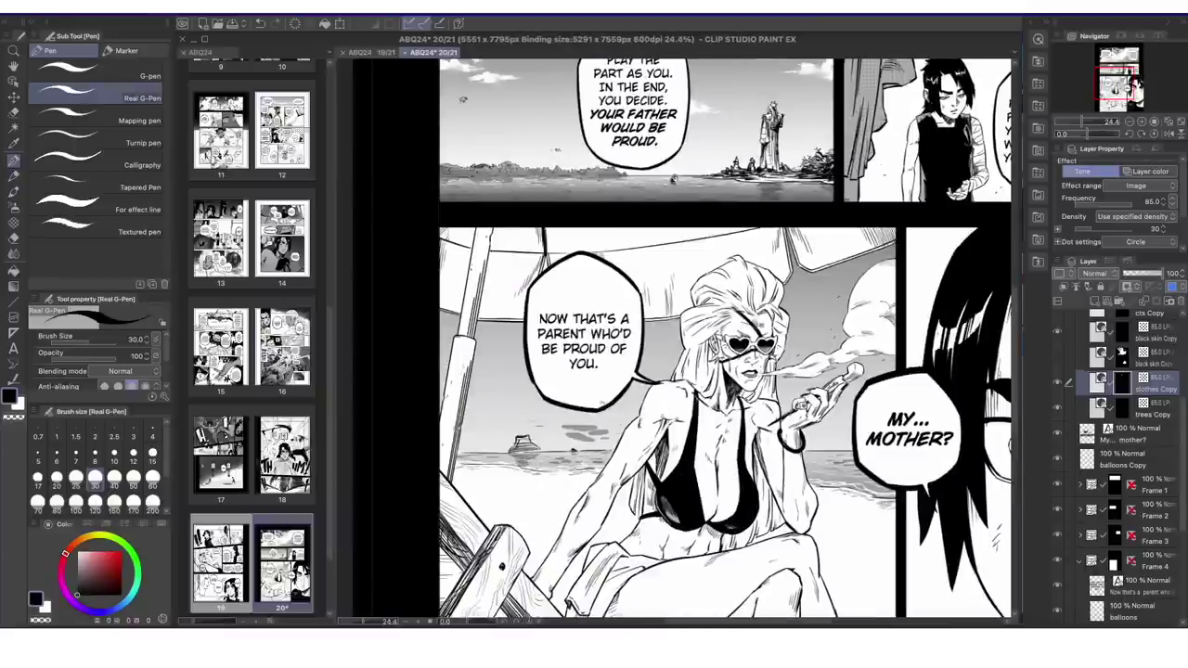
# Carve white clouds out of the sky layer's gradient beside the smoke and on both sides of the speech balloon.
pyautogui.scroll(-4, 1133, 477)
pyautogui.click(1132, 478)
pyautogui.press('b')
pyautogui.moveTo(826, 290); pyautogui.dragTo(856, 283)
pyautogui.moveTo(813, 295); pyautogui.dragTo(854, 288)
pyautogui.moveTo(646, 339); pyautogui.dragTo(666, 331)
pyautogui.moveTo(477, 353)
pyautogui.mouseDown()
pyautogui.moveTo(512, 342)
pyautogui.moveTo(523, 353)
pyautogui.mouseUp()
pyautogui.press('p')
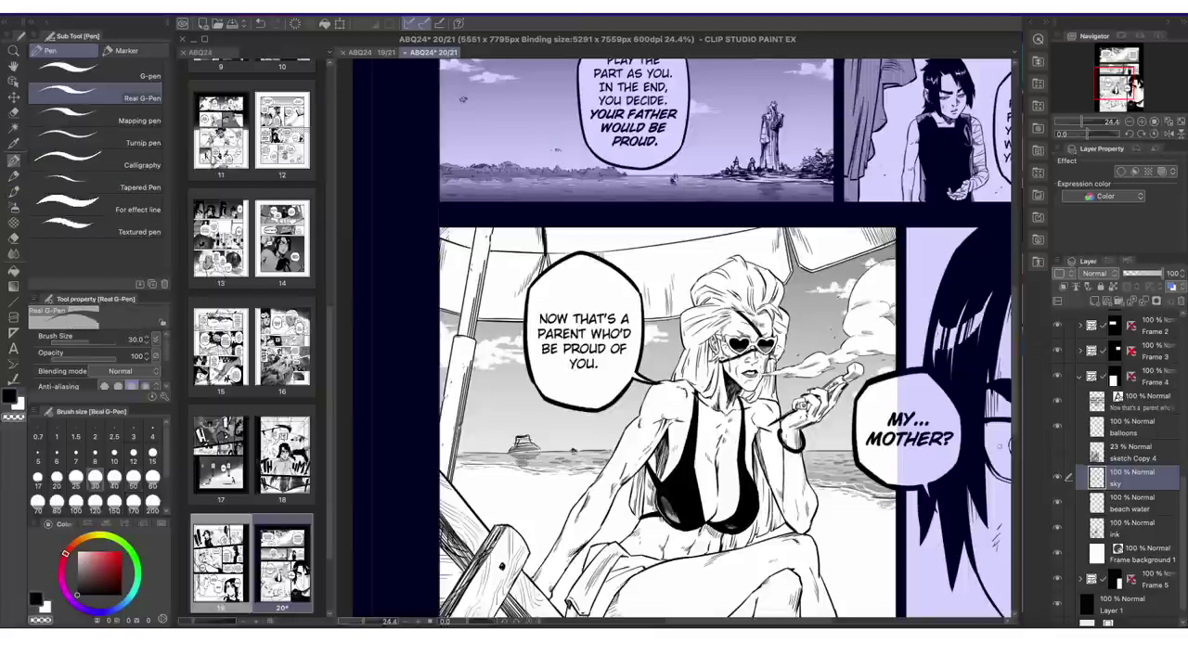
pyautogui.press('b')
# On the cts Copy tone layer, draw the shadow boundary across the woman's arms and chest with the Real G-Pen at size 50.
pyautogui.scroll(5, 1133, 418)
pyautogui.click(1149, 345)
pyautogui.press('p')
pyautogui.press(']')
pyautogui.press(']')
pyautogui.press('c')
pyautogui.moveTo(697, 480); pyautogui.dragTo(738, 470)
pyautogui.moveTo(581, 502); pyautogui.dragTo(629, 492)
pyautogui.moveTo(723, 469)
pyautogui.mouseDown()
pyautogui.moveTo(716, 512)
pyautogui.moveTo(727, 518)
pyautogui.mouseUp()
pyautogui.moveTo(678, 490)
pyautogui.mouseDown()
pyautogui.moveTo(645, 531)
pyautogui.moveTo(641, 518)
pyautogui.mouseUp()
pyautogui.moveTo(645, 522); pyautogui.dragTo(620, 546)
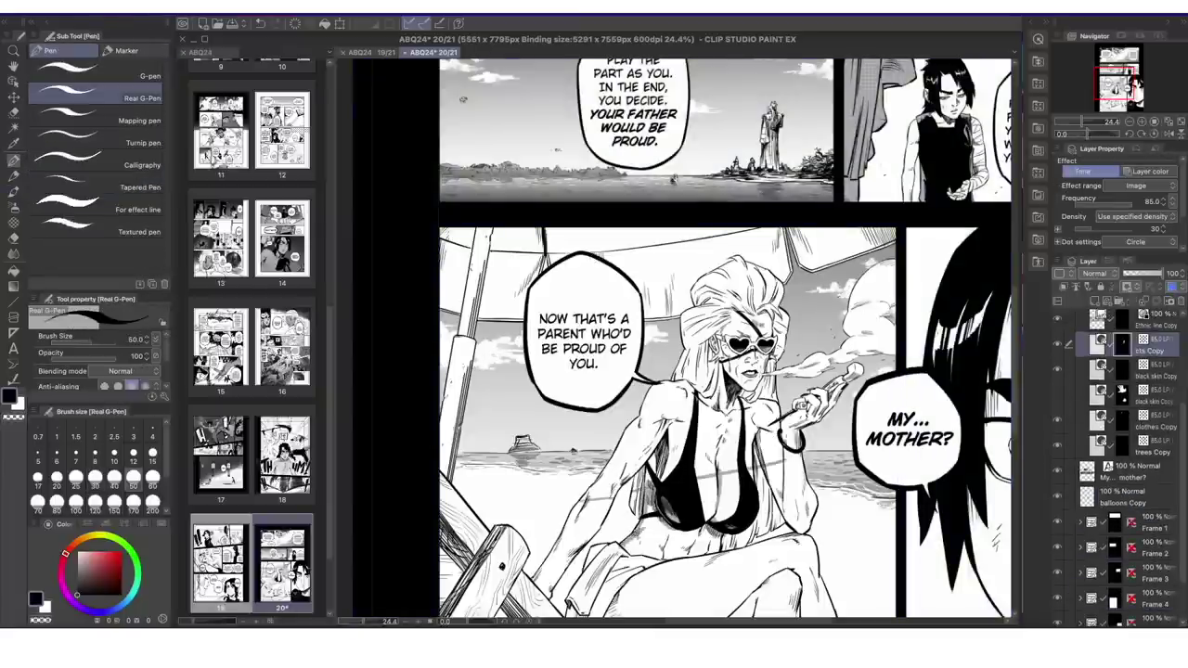
# Select the umbrella canopy and the shaded parts of the woman, fill them with tone, and clear the selection.
pyautogui.scroll(-3, 724, 372)
pyautogui.press('w')
pyautogui.keyDown('shift'); pyautogui.click(635, 345); pyautogui.keyUp('shift')
pyautogui.keyDown('shift'); pyautogui.click(871, 209); pyautogui.keyUp('shift')
pyautogui.keyDown('shift'); pyautogui.click(516, 139); pyautogui.keyUp('shift')
pyautogui.hotkey('alt', 'BackSpace')
pyautogui.press('p')
pyautogui.press('c')
pyautogui.moveTo(882, 194); pyautogui.dragTo(877, 243)
pyautogui.hotkey('ctrl', 'd')
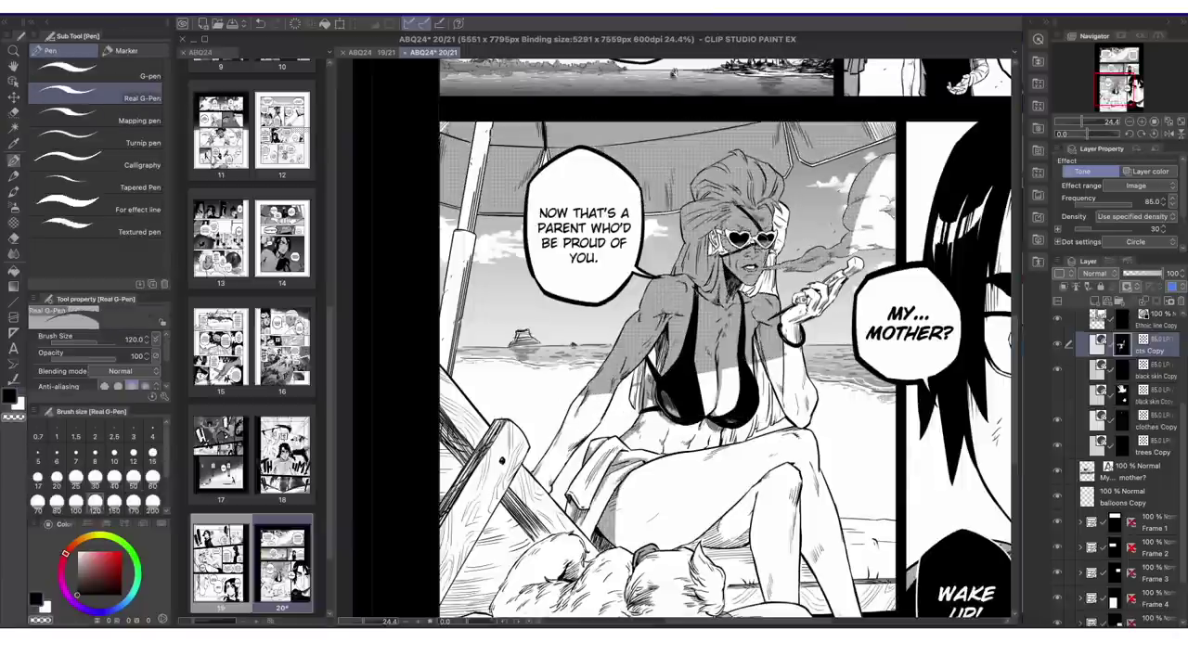
# Touch up the shadow tone on the woman's hair and arm, the canopy edge and the umbrella pole with the Real G-Pen.
pyautogui.press('c')
pyautogui.moveTo(776, 229); pyautogui.dragTo(748, 288)
pyautogui.moveTo(656, 342); pyautogui.dragTo(648, 367)
pyautogui.moveTo(869, 122); pyautogui.dragTo(890, 138)
pyautogui.moveTo(483, 128); pyautogui.dragTo(456, 281)
# Clean up the tone around the woman's hair, face and shoulders with the Real G-Pen at size 60.
pyautogui.press('[')
pyautogui.press('[')
pyautogui.press('[')
pyautogui.press('[')
pyautogui.scroll(3, 471, 215)
pyautogui.moveTo(613, 96); pyautogui.dragTo(600, 133)
pyautogui.moveTo(804, 213); pyautogui.dragTo(850, 213)
pyautogui.hscroll(5, 674, 338)
pyautogui.press('c')
pyautogui.moveTo(608, 479); pyautogui.dragTo(590, 523)
pyautogui.press('c')
pyautogui.moveTo(772, 336); pyautogui.dragTo(744, 379)
pyautogui.moveTo(864, 195); pyautogui.dragTo(846, 299)
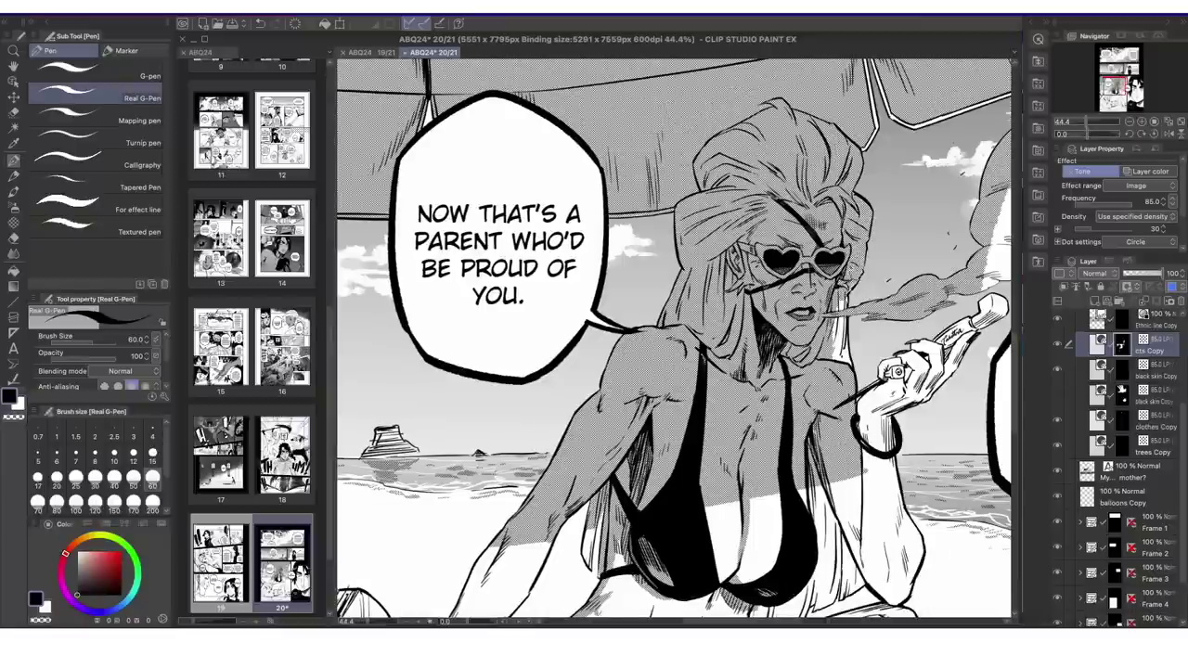
# Extend the shadow tone over the woman's raised hand and arms, and add shading lower on her body.
pyautogui.hscroll(3, 840, 316)
pyautogui.moveTo(729, 369); pyautogui.dragTo(715, 457)
pyautogui.moveTo(700, 389); pyautogui.dragTo(686, 399)
pyautogui.scroll(-4, 516, 548)
pyautogui.scroll(1, 539, 576)
pyautogui.moveTo(544, 515)
pyautogui.mouseDown()
pyautogui.moveTo(535, 573)
pyautogui.moveTo(489, 522)
pyautogui.mouseUp()
pyautogui.scroll(2, 520, 575)
pyautogui.moveTo(547, 554); pyautogui.dragTo(517, 574)
pyautogui.moveTo(509, 486); pyautogui.dragTo(462, 517)
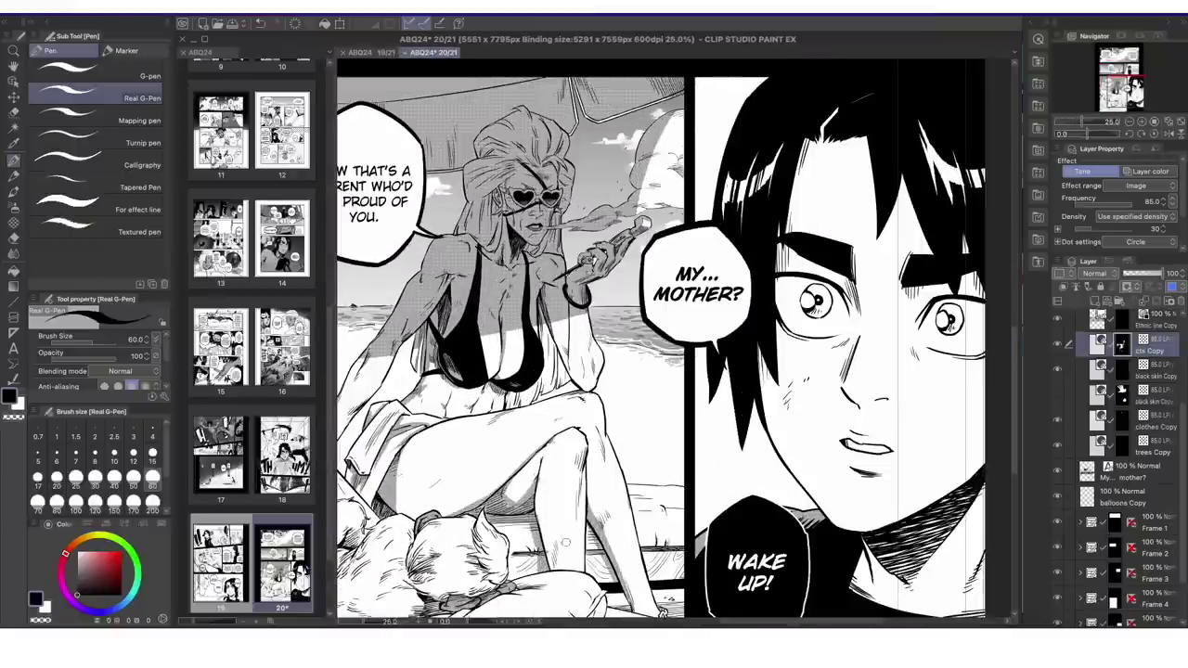
# Paint shadow tone on the wooden deck chair and the cloth beside the woman with the Real G-Pen at size 60.
pyautogui.moveTo(390, 402); pyautogui.dragTo(349, 455)
pyautogui.moveTo(401, 402); pyautogui.dragTo(364, 455)
pyautogui.hscroll(-3, 399, 446)
pyautogui.moveTo(530, 361); pyautogui.dragTo(480, 437)
pyautogui.moveTo(442, 388)
pyautogui.mouseDown()
pyautogui.moveTo(384, 478)
pyautogui.moveTo(382, 452)
pyautogui.mouseUp()
pyautogui.moveTo(389, 428); pyautogui.dragTo(380, 470)
pyautogui.scroll(-3, 460, 492)
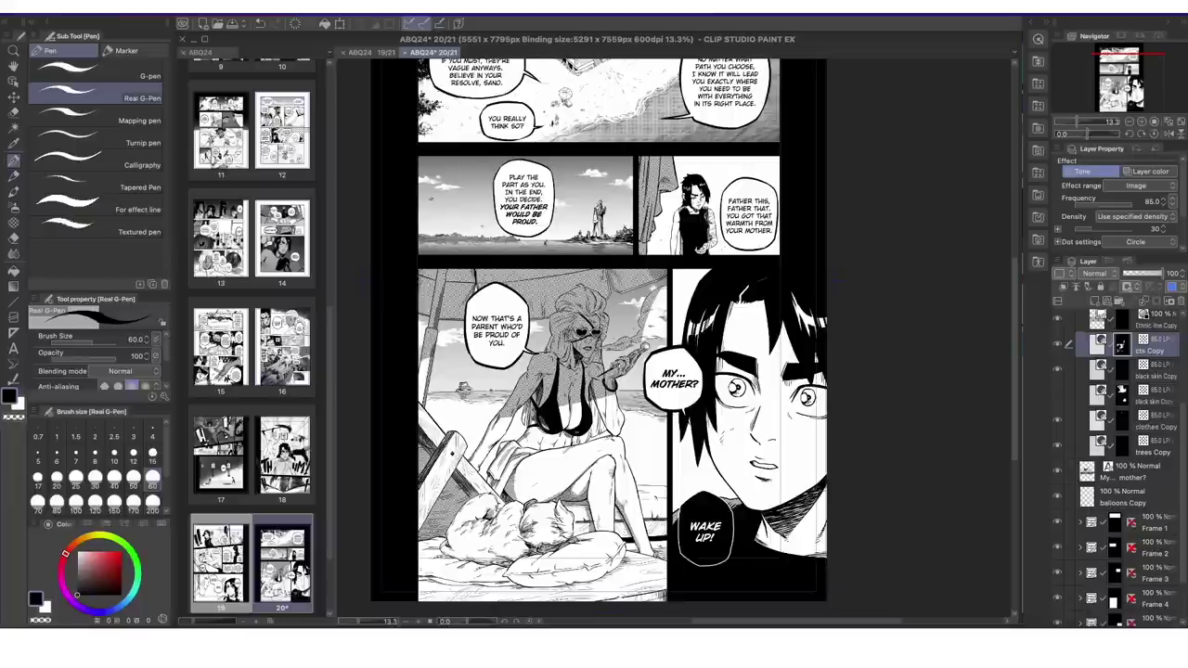
# Open the Frame 4 folder, select its ink layer, and close the folder again.
pyautogui.scroll(-3, 1140, 554)
pyautogui.click(1079, 538)
pyautogui.scroll(-3, 1114, 548)
pyautogui.click(1131, 585)
pyautogui.scroll(3, 534, 525)
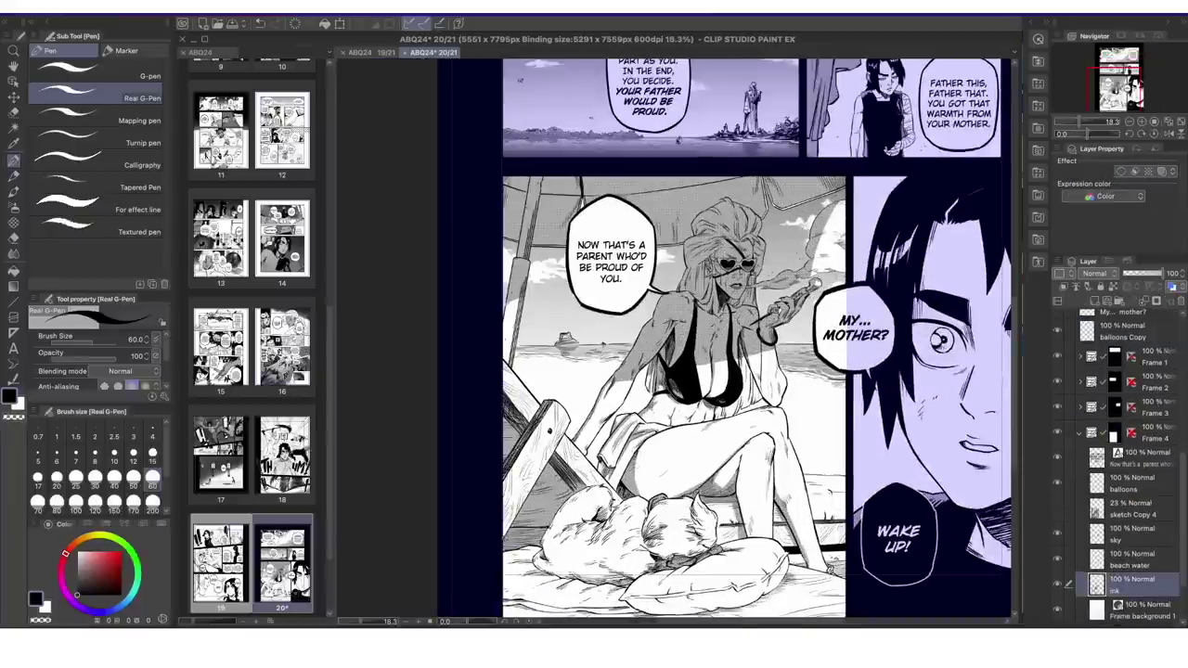
pyautogui.scroll(3, 534, 529)
pyautogui.scroll(-5, 524, 534)
pyautogui.click(1080, 433)
# Paint more shadow tone on the seated woman's body on the cts Copy layer with the Real G-Pen at size 60.
pyautogui.scroll(2, 1128, 399)
pyautogui.click(1149, 353)
pyautogui.scroll(4, 581, 506)
pyautogui.moveTo(673, 391); pyautogui.dragTo(674, 444)
pyautogui.moveTo(647, 399); pyautogui.dragTo(639, 481)
pyautogui.scroll(-3, 419, 302)
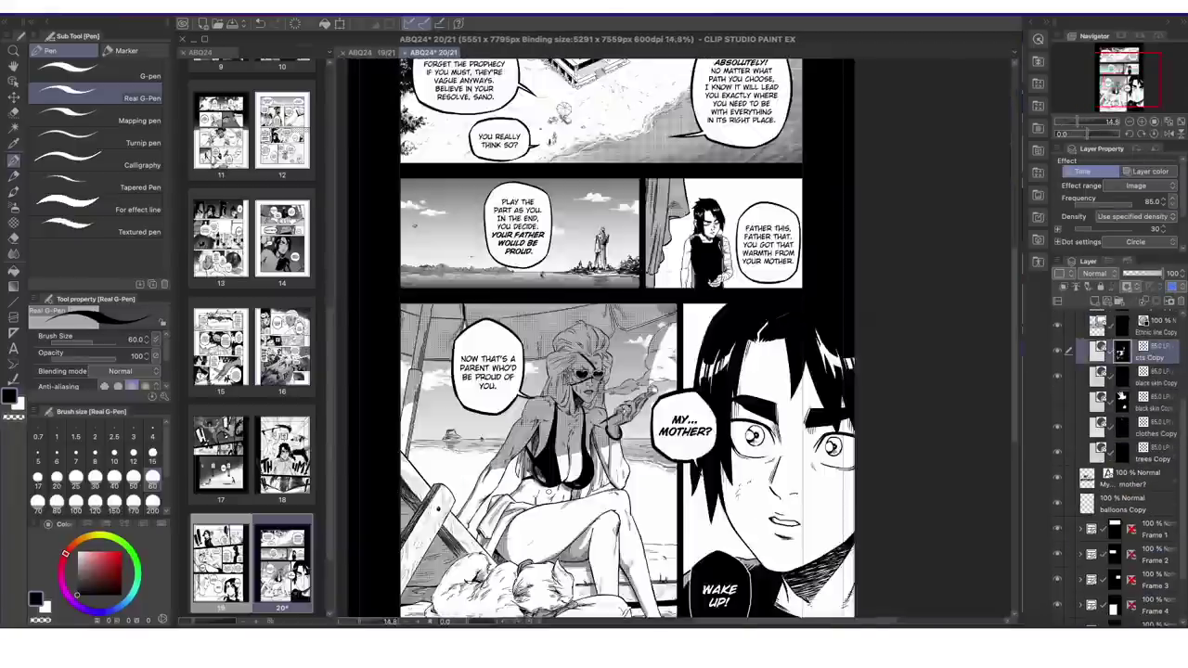
pyautogui.scroll(3, 418, 302)
pyautogui.moveTo(630, 395); pyautogui.dragTo(747, 445)
# Touch up the large beach panel's background on Frame 4's sky layer using Auto select and a brush, and clear the selection.
pyautogui.scroll(-3, 676, 390)
pyautogui.scroll(-2, 1128, 519)
pyautogui.click(1079, 531)
pyautogui.click(1132, 548)
pyautogui.press('w')
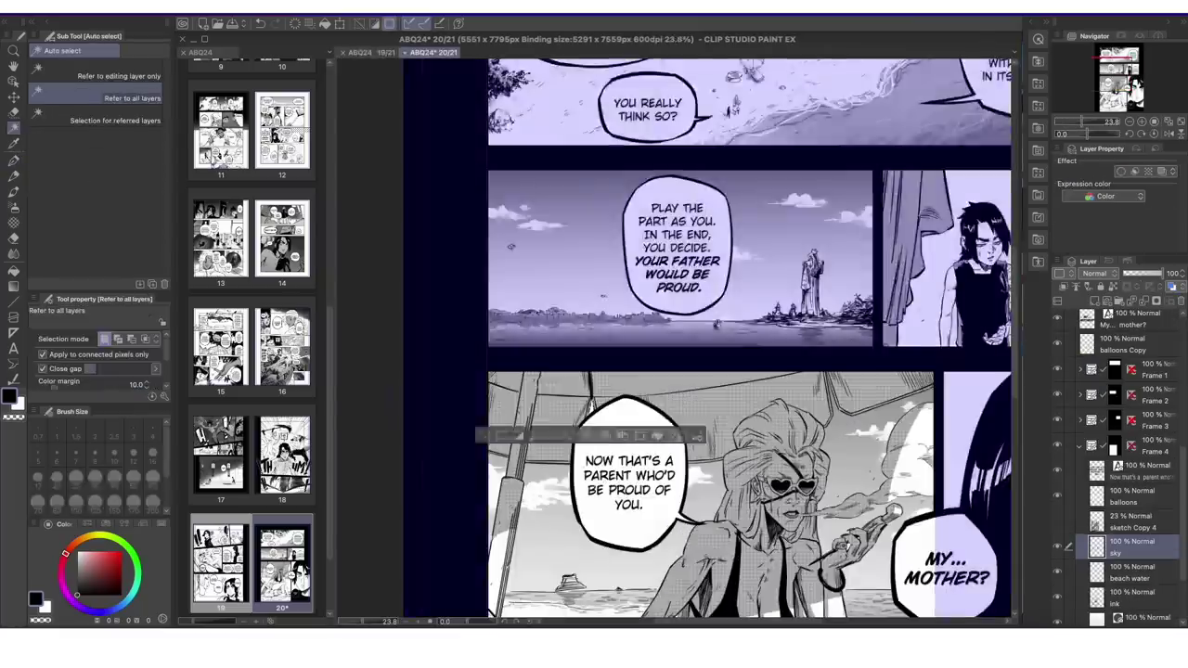
pyautogui.scroll(4, 817, 455)
pyautogui.press('b')
pyautogui.scroll(-4, 831, 544)
pyautogui.hotkey('ctrl', 'd')
# Paint shadow tone over the seated woman's legs on the cts Copy layer with the Real G-Pen at size 60.
pyautogui.scroll(-3, 457, 371)
pyautogui.scroll(3, 1128, 399)
pyautogui.click(1149, 329)
pyautogui.press('p')
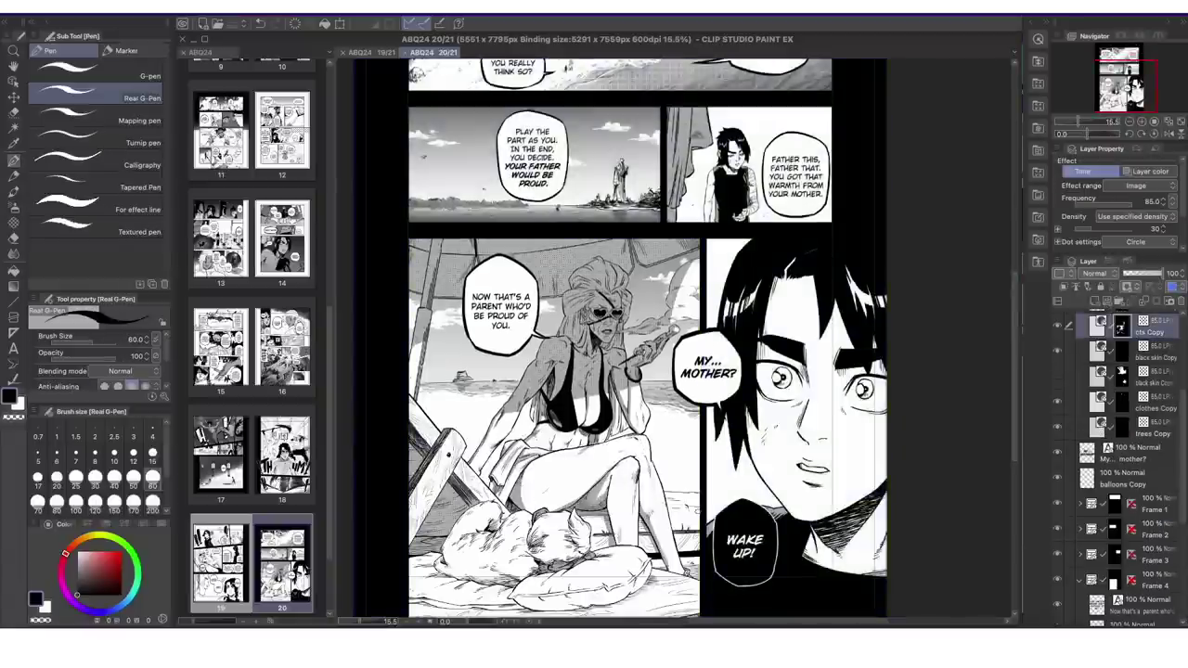
pyautogui.scroll(3, 573, 594)
pyautogui.moveTo(525, 452); pyautogui.dragTo(563, 492)
pyautogui.moveTo(562, 476)
pyautogui.mouseDown()
pyautogui.moveTo(605, 488)
pyautogui.moveTo(515, 509)
pyautogui.mouseUp()
pyautogui.moveTo(527, 464)
pyautogui.mouseDown()
pyautogui.moveTo(468, 511)
pyautogui.moveTo(392, 507)
pyautogui.mouseUp()
pyautogui.moveTo(488, 544)
pyautogui.mouseDown()
pyautogui.moveTo(642, 559)
pyautogui.moveTo(722, 492)
pyautogui.mouseUp()
pyautogui.moveTo(669, 522); pyautogui.dragTo(615, 532)
pyautogui.moveTo(696, 537); pyautogui.dragTo(733, 499)
pyautogui.moveTo(735, 501)
pyautogui.mouseDown()
pyautogui.moveTo(685, 544)
pyautogui.moveTo(663, 507)
pyautogui.moveTo(604, 480)
pyautogui.mouseUp()
# Tone the dog lying on the cushion with the Real G-Pen and tidy the tone's edges.
pyautogui.hscroll(-5, 674, 327)
pyautogui.moveTo(626, 489)
pyautogui.mouseDown()
pyautogui.moveTo(581, 480)
pyautogui.moveTo(641, 478)
pyautogui.mouseUp()
pyautogui.moveTo(577, 550)
pyautogui.mouseDown()
pyautogui.moveTo(774, 563)
pyautogui.moveTo(578, 537)
pyautogui.mouseUp()
pyautogui.moveTo(596, 530); pyautogui.dragTo(626, 538)
pyautogui.press('c')
pyautogui.moveTo(720, 418)
pyautogui.mouseDown()
pyautogui.moveTo(732, 396)
pyautogui.moveTo(704, 431)
pyautogui.moveTo(736, 423)
pyautogui.mouseUp()
pyautogui.moveTo(880, 450)
pyautogui.mouseDown()
pyautogui.moveTo(862, 472)
pyautogui.moveTo(824, 474)
pyautogui.mouseUp()
pyautogui.moveTo(828, 470); pyautogui.dragTo(807, 457)
pyautogui.moveTo(863, 482); pyautogui.dragTo(824, 487)
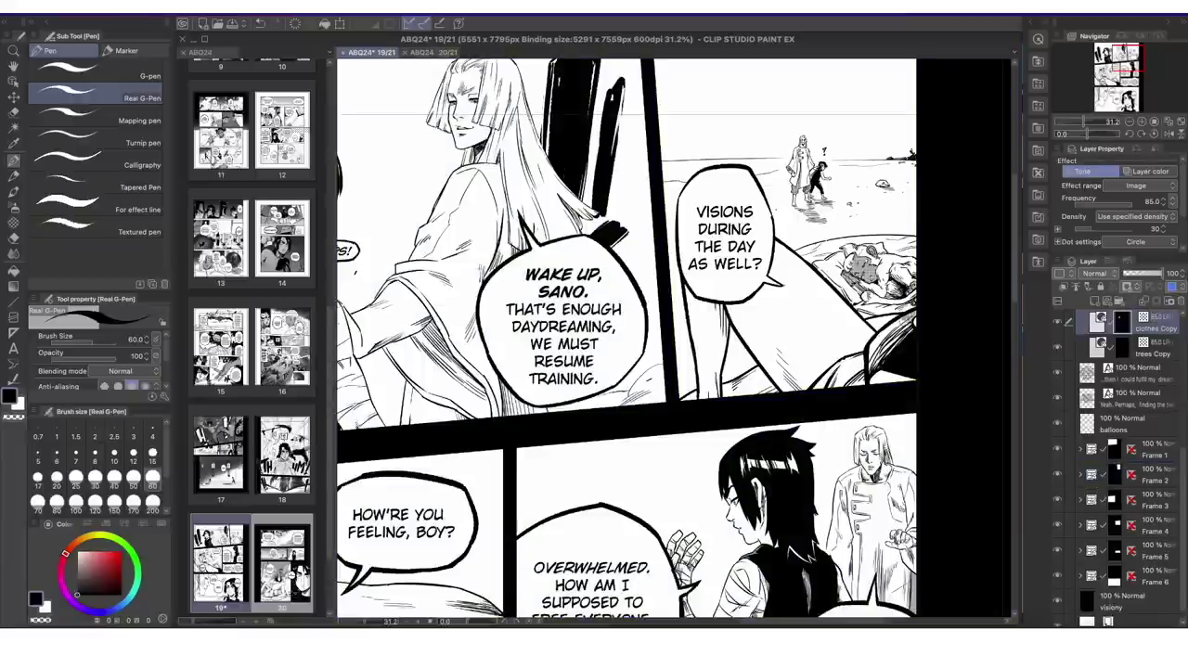
# On page 19, outline the legs in the beach panel on the cts Copy layer with the Real G-Pen at size 60.
pyautogui.moveTo(908, 320); pyautogui.dragTo(872, 366)
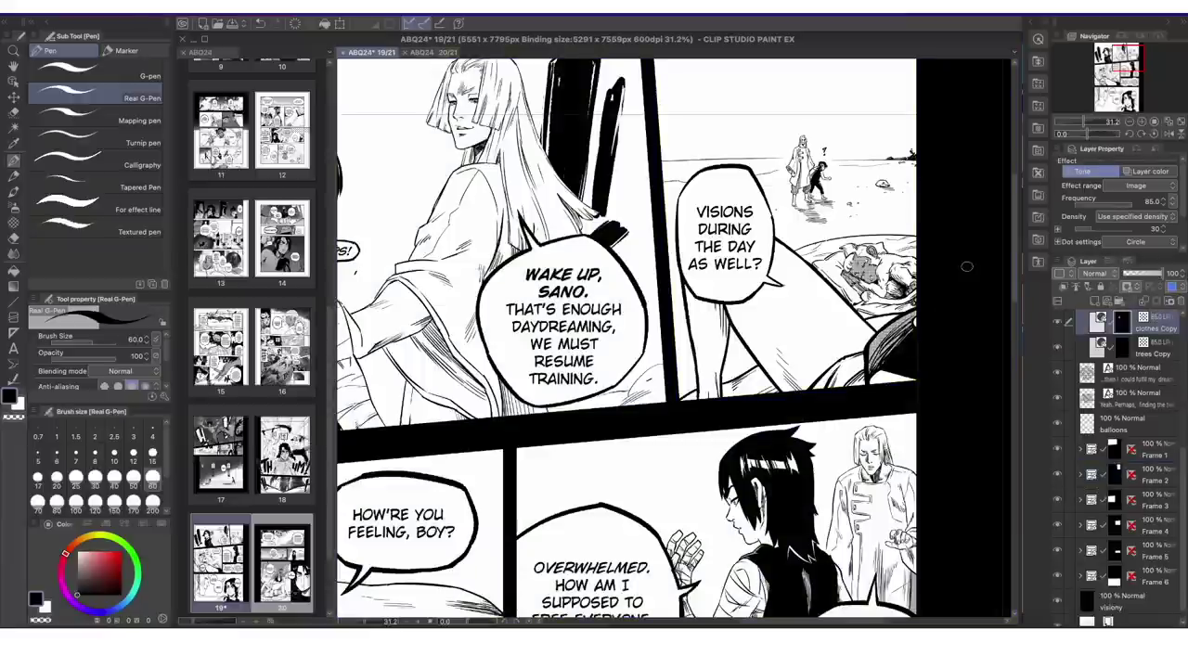
pyautogui.scroll(3, 1132, 371)
pyautogui.click(1151, 339)
pyautogui.moveTo(914, 316); pyautogui.dragTo(876, 349)
pyautogui.moveTo(915, 325)
pyautogui.mouseDown()
pyautogui.moveTo(873, 382)
pyautogui.moveTo(815, 385)
pyautogui.moveTo(848, 339)
pyautogui.moveTo(778, 390)
pyautogui.mouseUp()
pyautogui.moveTo(729, 307); pyautogui.dragTo(713, 399)
# Fill the outlined leg areas with tone using Auto select referring to all layers, clear the selection, and save the page.
pyautogui.press('w')
pyautogui.click(703, 346)
pyautogui.keyDown('shift'); pyautogui.click(781, 316); pyautogui.keyUp('shift')
pyautogui.hotkey('alt', 'Delete')
pyautogui.press('super+d')
pyautogui.press('p')
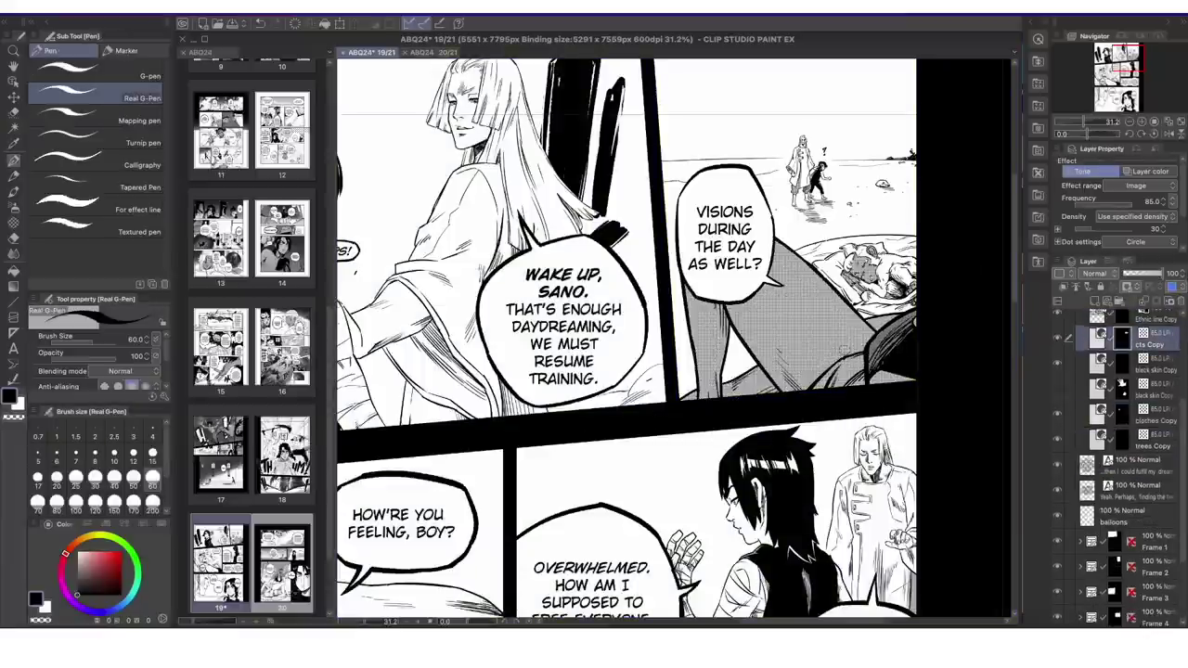
pyautogui.scroll(-6, 937, 327)
pyautogui.press('super+s')
# Make a rectangular selection over the beach panel's sky down to the horizon on Frame 2's sky layer.
pyautogui.scroll(7, 854, 232)
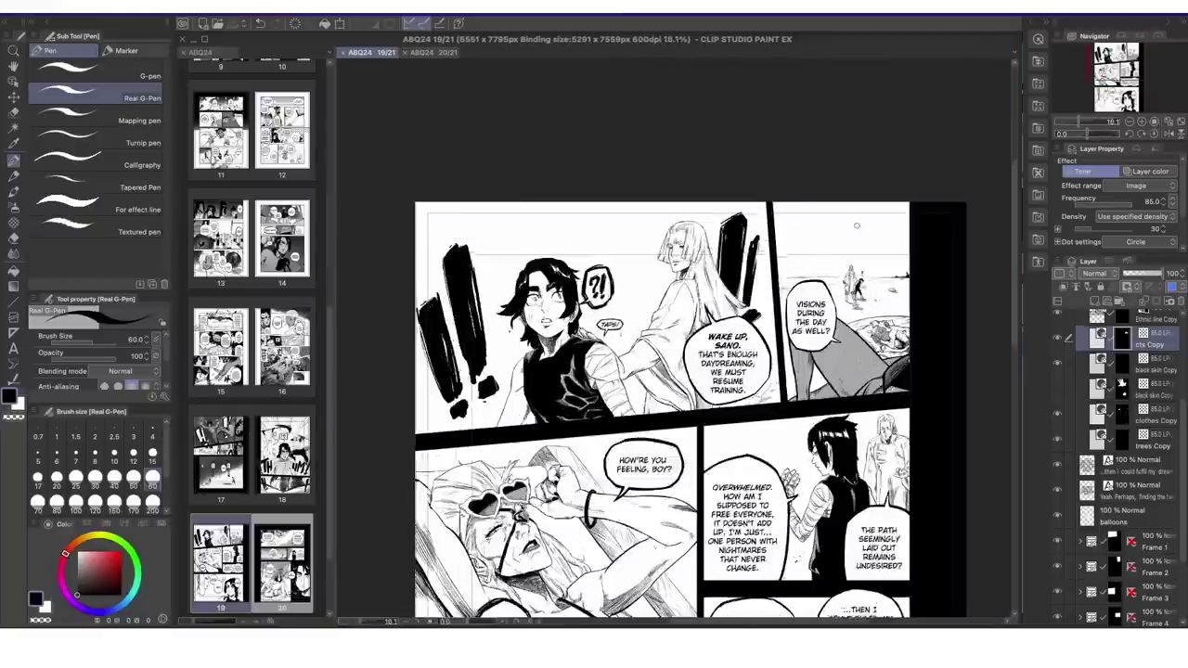
pyautogui.press('m')
pyautogui.click(109, 84)
pyautogui.click(1126, 567)
pyautogui.click(1080, 567)
pyautogui.scroll(-3, 1100, 548)
pyautogui.click(1103, 504)
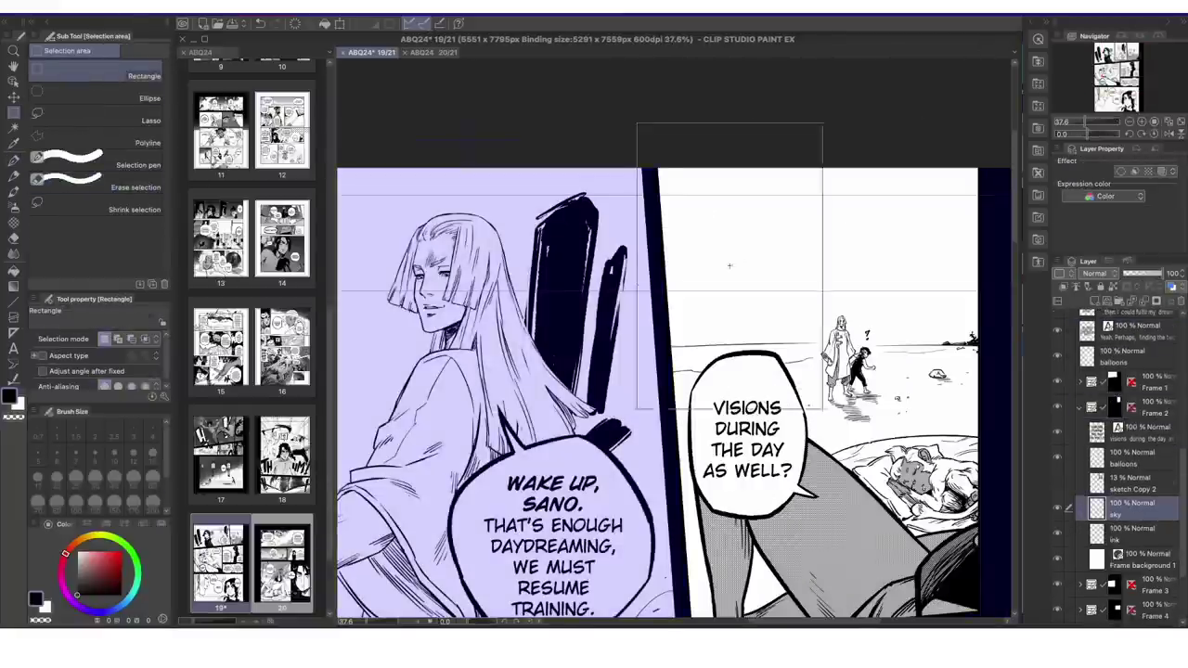
pyautogui.moveTo(637, 128); pyautogui.dragTo(1018, 345)
# Shade the selected sky with a Foreground to transparent gradient fading toward the horizon, redoing unsatisfactory attempts.
pyautogui.scroll(-6, 965, 344)
pyautogui.press('g')
pyautogui.moveTo(901, 72); pyautogui.dragTo(901, 342)
pyautogui.press('super+z')
pyautogui.moveTo(897, 112); pyautogui.dragTo(897, 348)
pyautogui.press('super+z')
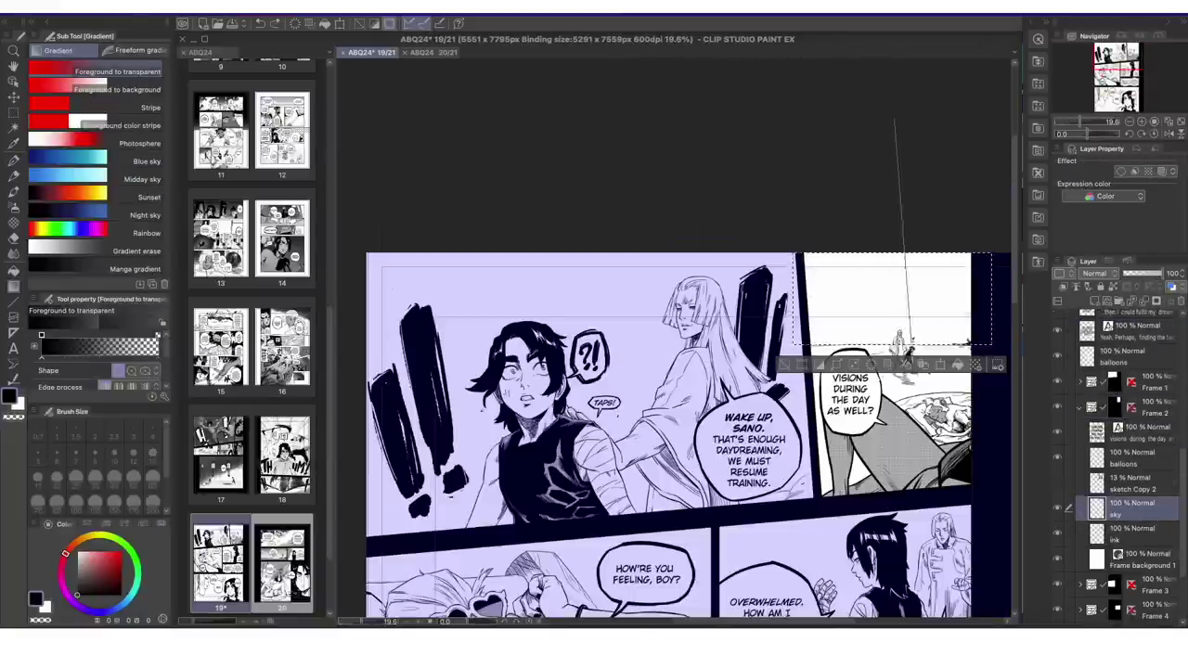
# Paint white clouds into the upper sky with the Darker bleed brush at size 50, and clear the selection.
pyautogui.press('b')
pyautogui.scroll(3, 907, 343)
pyautogui.press('b')
pyautogui.click(109, 164)
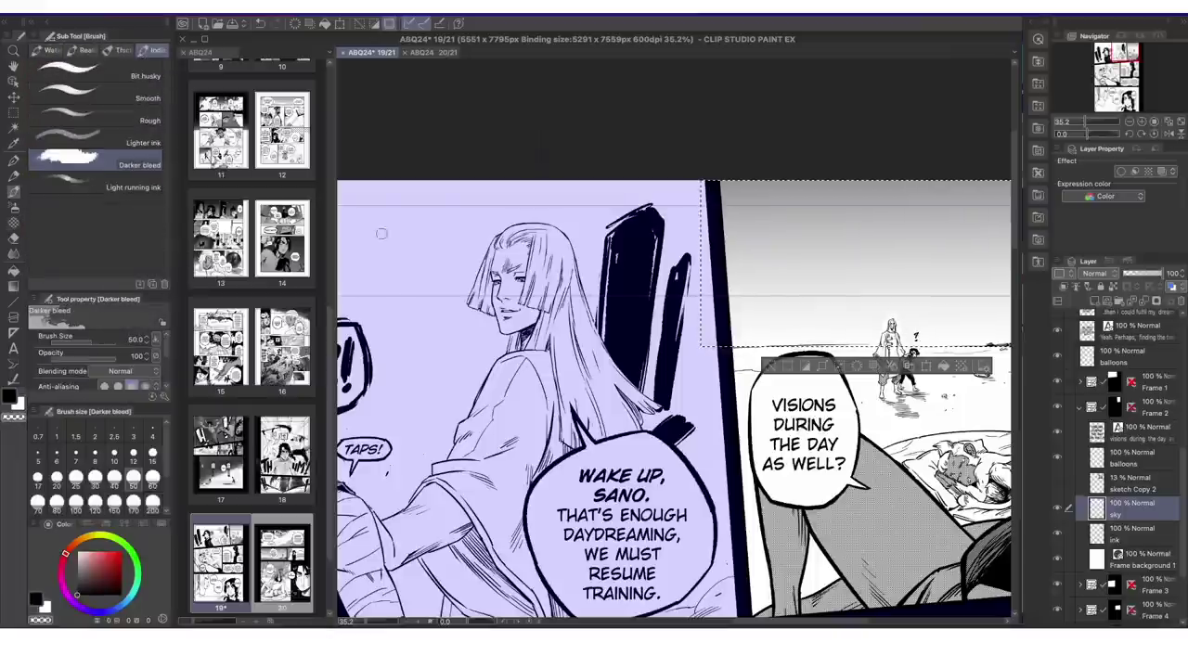
pyautogui.hscroll(3, 701, 242)
pyautogui.moveTo(526, 206); pyautogui.dragTo(548, 205)
pyautogui.moveTo(559, 219)
pyautogui.mouseDown()
pyautogui.moveTo(591, 222)
pyautogui.moveTo(535, 223)
pyautogui.mouseUp()
pyautogui.moveTo(676, 213); pyautogui.dragTo(701, 214)
pyautogui.press('p')
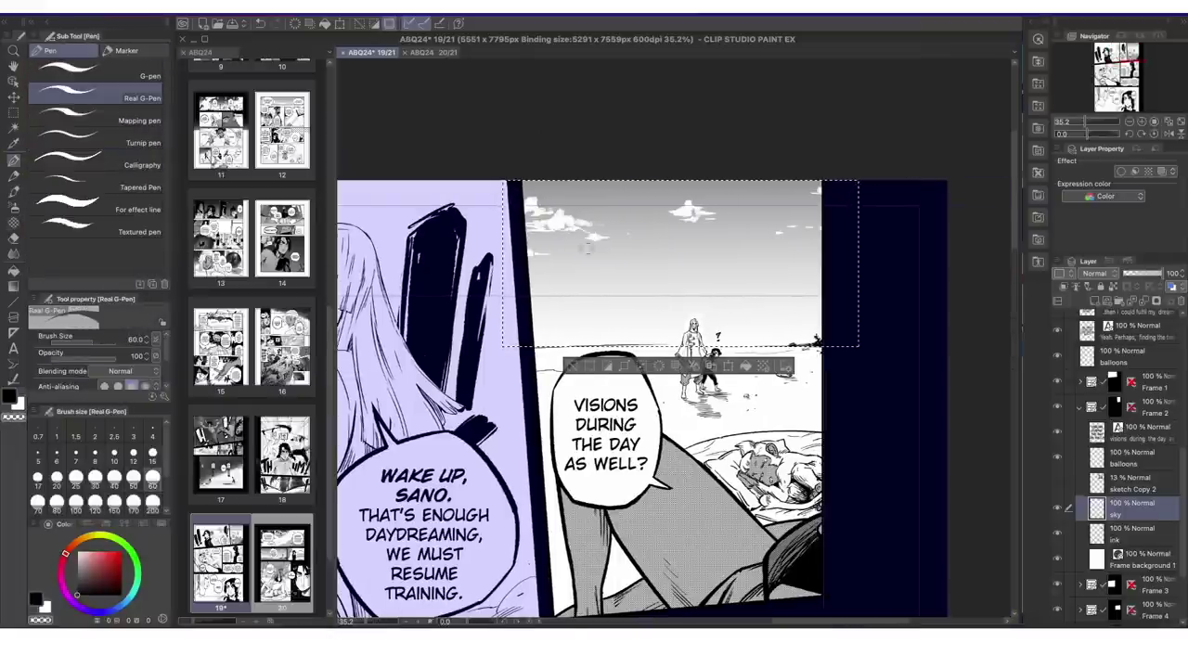
pyautogui.press('b')
pyautogui.press('super+d')
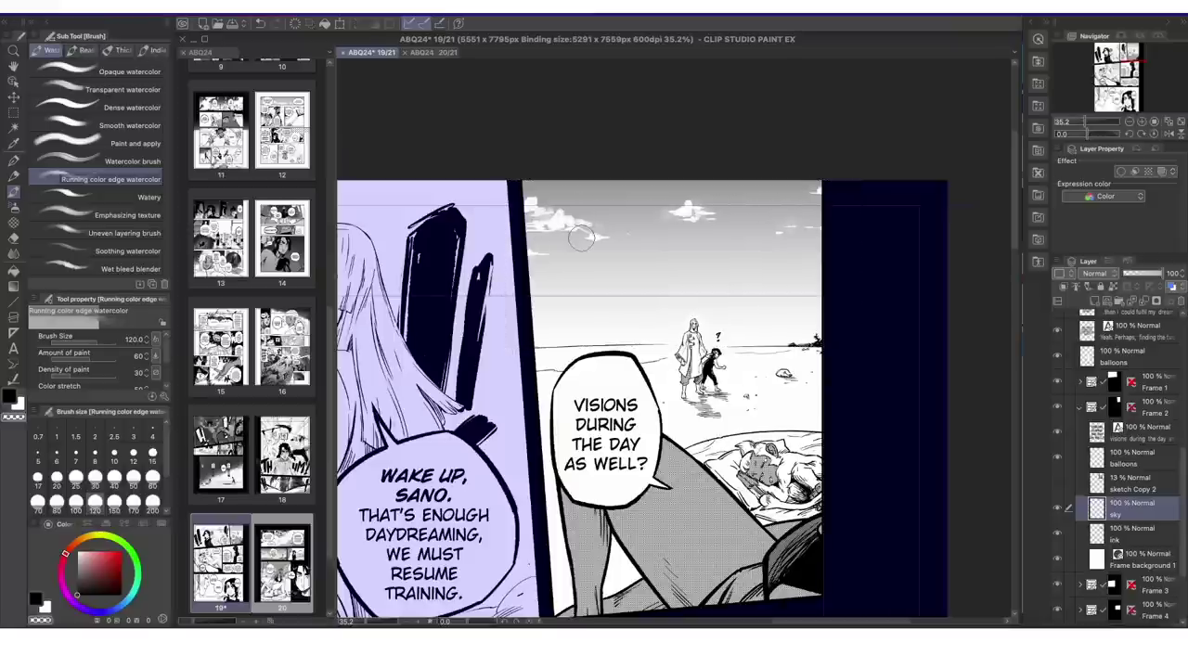
# Add a layer named beach water above the sky layer and mark out the water below the horizon with a rectangular selection.
pyautogui.click(1094, 301)
pyautogui.doubleClick(1122, 514)
pyautogui.write('beach water')
pyautogui.press('Return')
pyautogui.press('m')
pyautogui.scroll(1, 659, 354)
pyautogui.moveTo(679, 346)
pyautogui.mouseDown()
pyautogui.moveTo(624, 360)
pyautogui.moveTo(650, 363)
pyautogui.moveTo(551, 348)
pyautogui.mouseUp()
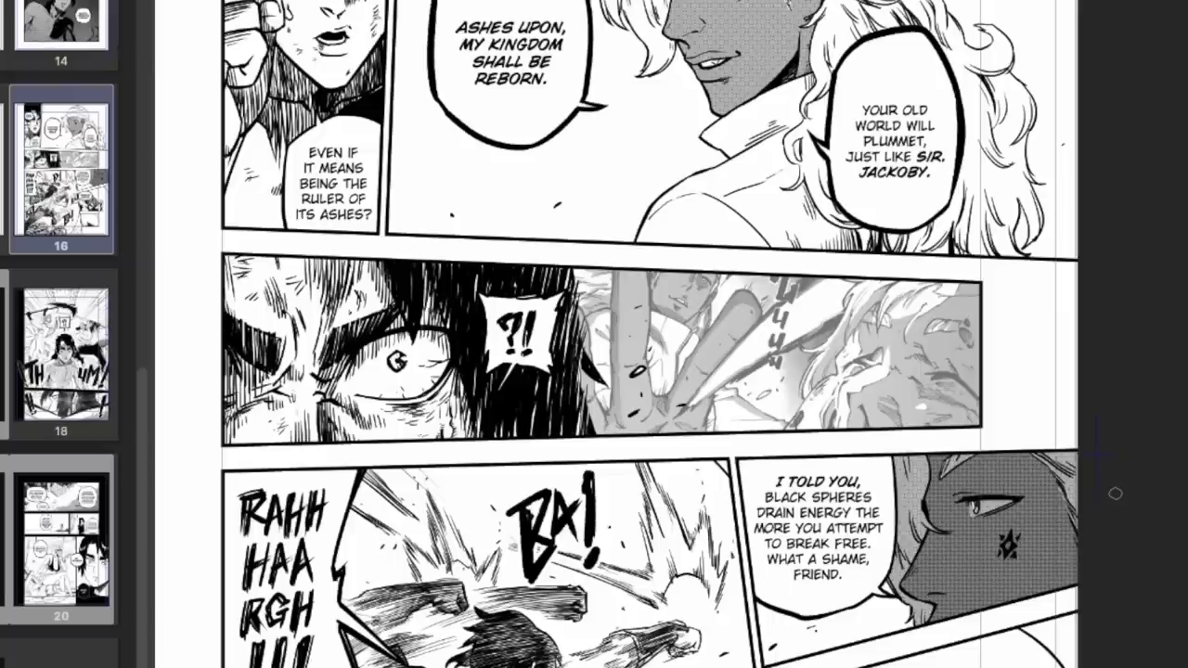
# Paint clothing tone on the punching fighter in page 16's action panel with the Real G-Pen.
pyautogui.scroll(-5, 650, 334)
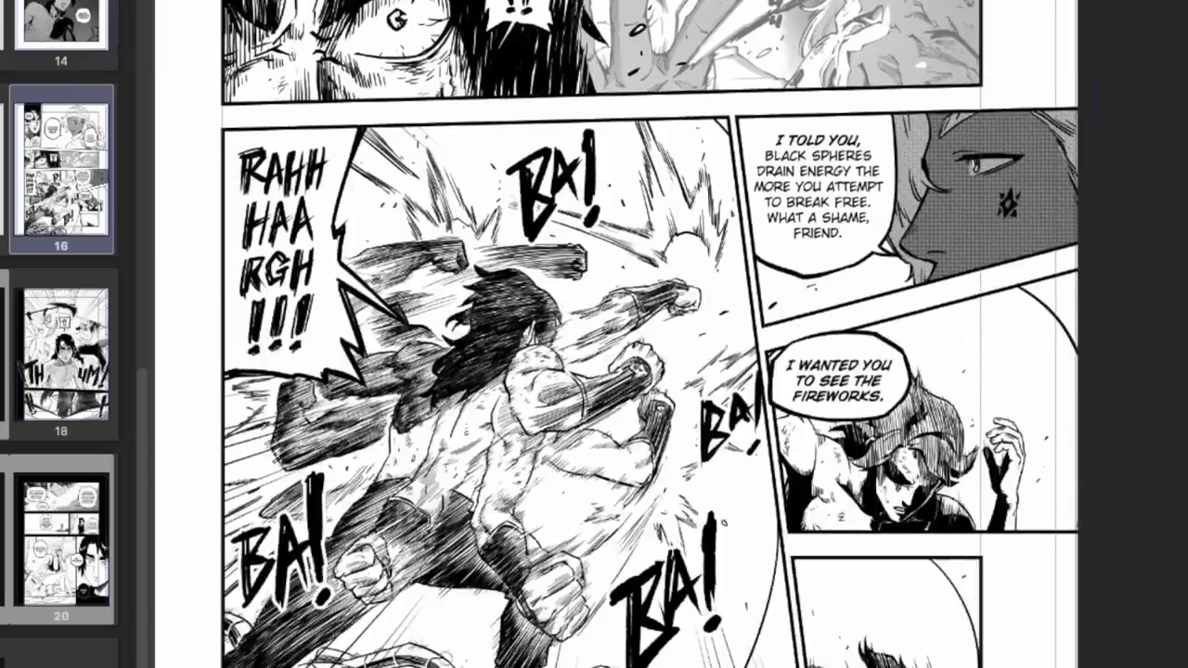
pyautogui.scroll(1, 446, 520)
pyautogui.moveTo(489, 492); pyautogui.dragTo(425, 543)
pyautogui.moveTo(499, 433)
pyautogui.mouseDown()
pyautogui.moveTo(448, 484)
pyautogui.moveTo(468, 451)
pyautogui.mouseUp()
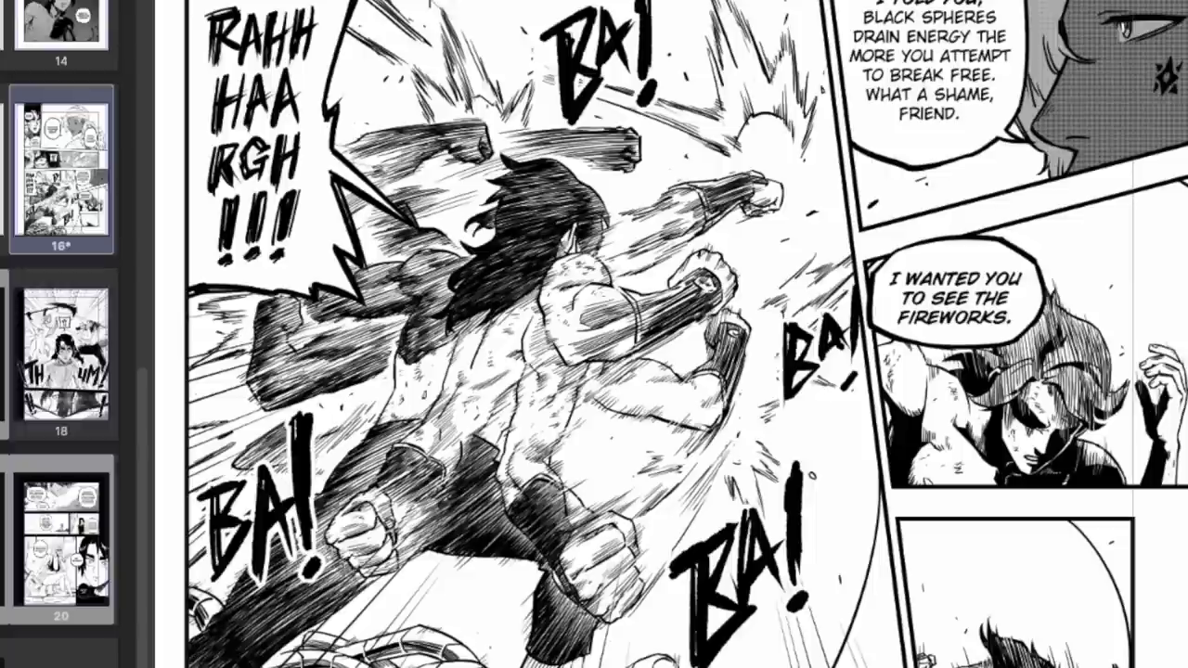
pyautogui.moveTo(371, 460); pyautogui.dragTo(429, 520)
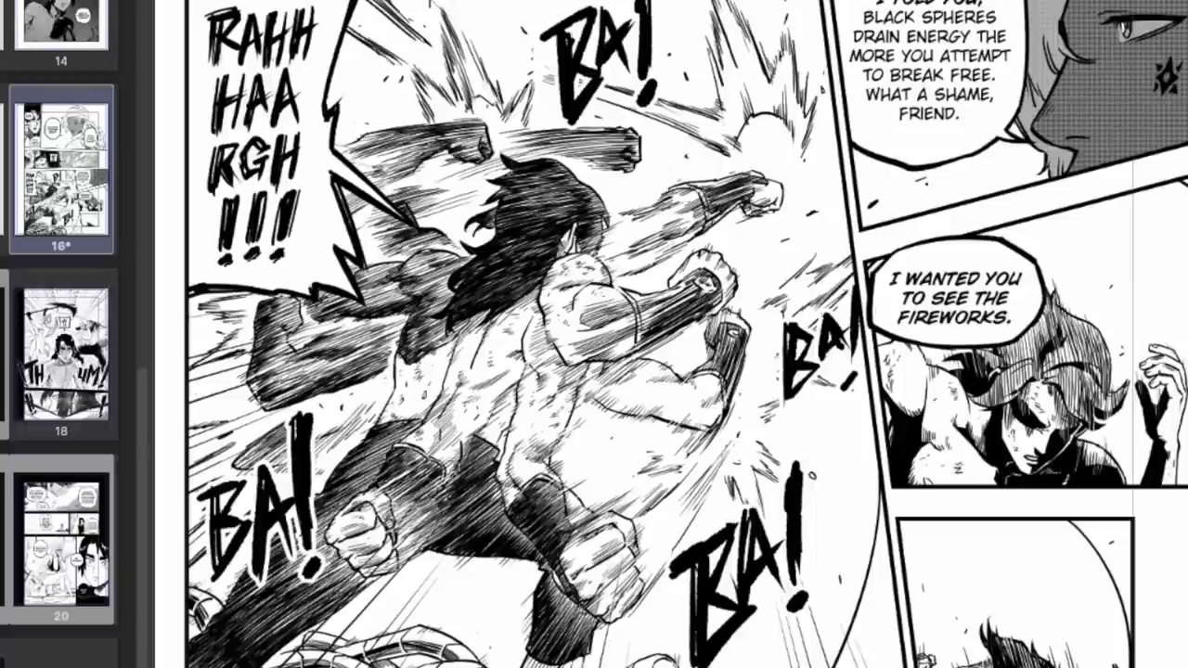
pyautogui.moveTo(484, 451); pyautogui.dragTo(498, 500)
pyautogui.moveTo(295, 299)
pyautogui.mouseDown()
pyautogui.moveTo(265, 385)
pyautogui.moveTo(394, 344)
pyautogui.mouseUp()
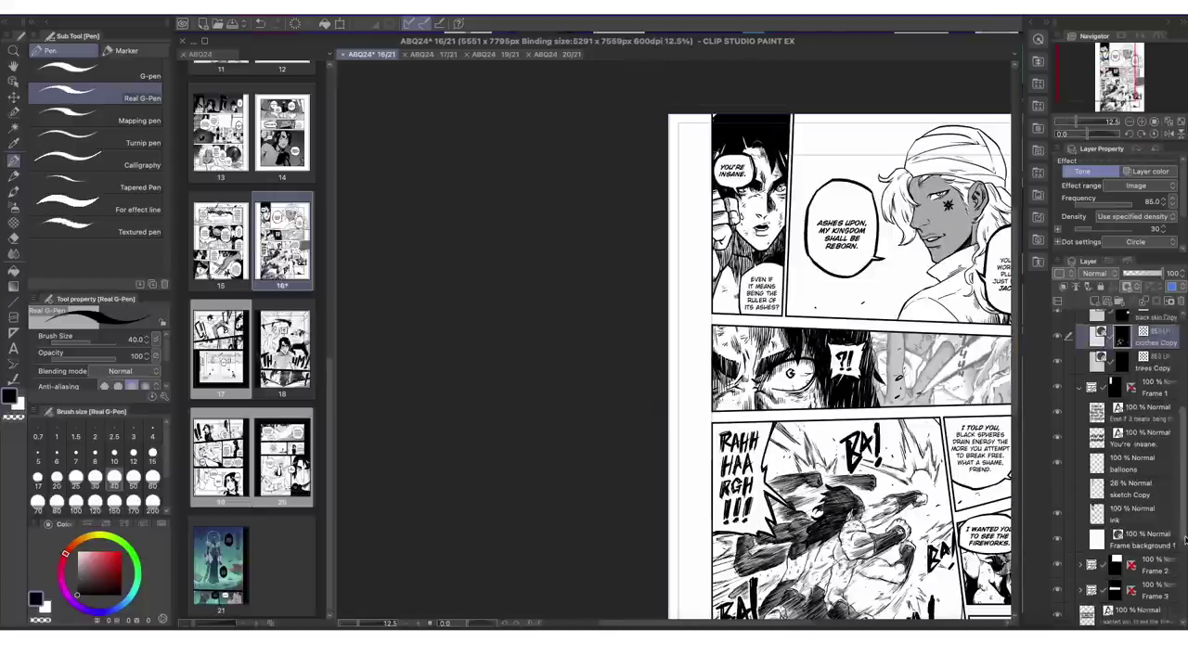
# Draw an upward gradient along the edge of page 16's first panel and adjust the layer's opacity.
pyautogui.press('g')
pyautogui.scroll(-2, 678, 117)
pyautogui.moveTo(711, 180); pyautogui.dragTo(716, 86)
pyautogui.scroll(2, 714, 110)
pyautogui.moveTo(1155, 274); pyautogui.dragTo(1149, 275)
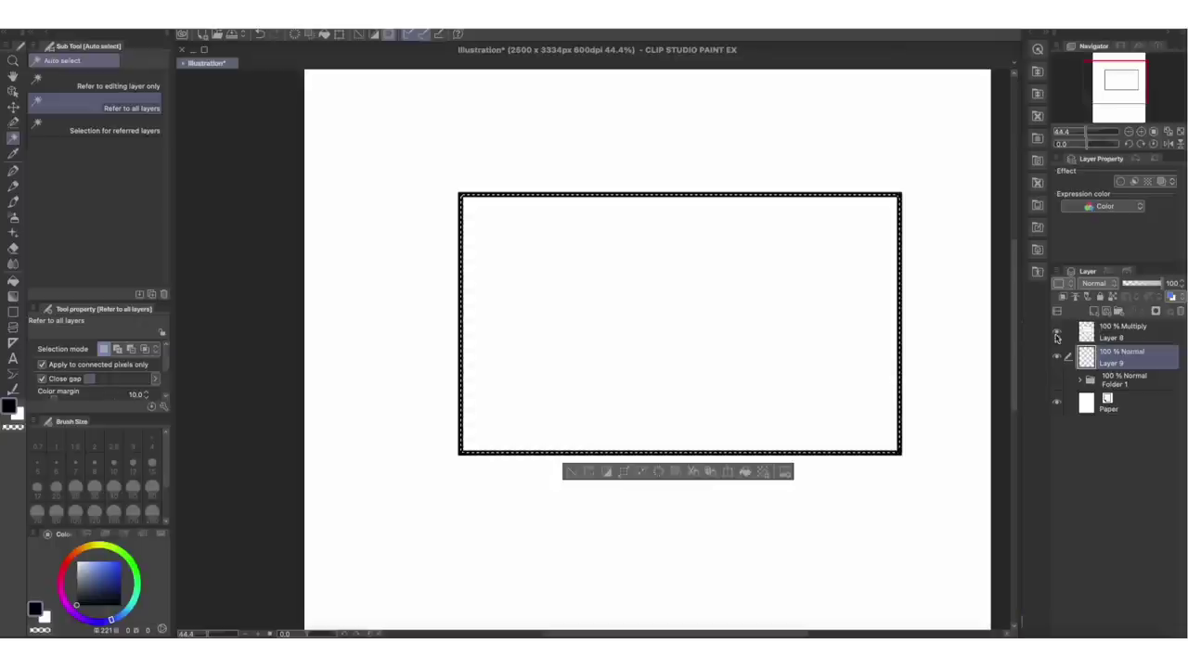
# Airbrush a dark sky fading downward inside the rectangular frame on Layer 9 with the Soft airbrush at sizes 800 and 500.
pyautogui.press('b')
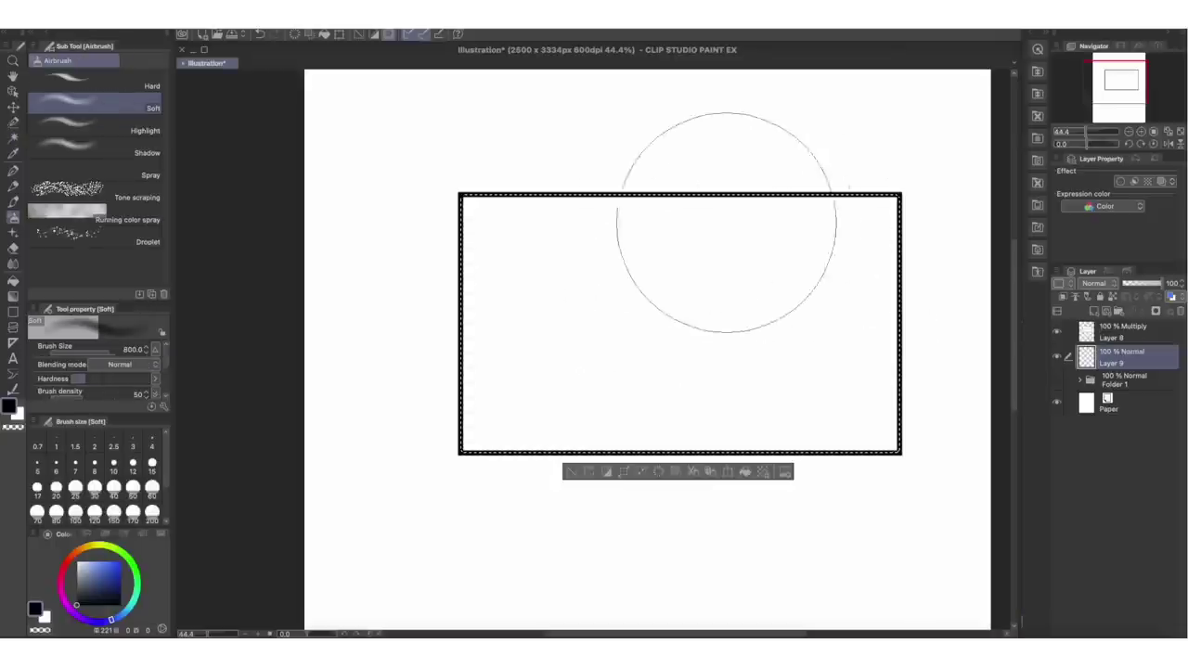
pyautogui.moveTo(684, 217)
pyautogui.mouseDown()
pyautogui.moveTo(587, 265)
pyautogui.moveTo(978, 252)
pyautogui.moveTo(893, 230)
pyautogui.moveTo(521, 274)
pyautogui.mouseUp()
pyautogui.moveTo(850, 283)
pyautogui.mouseDown()
pyautogui.moveTo(970, 279)
pyautogui.moveTo(940, 283)
pyautogui.moveTo(867, 236)
pyautogui.mouseUp()
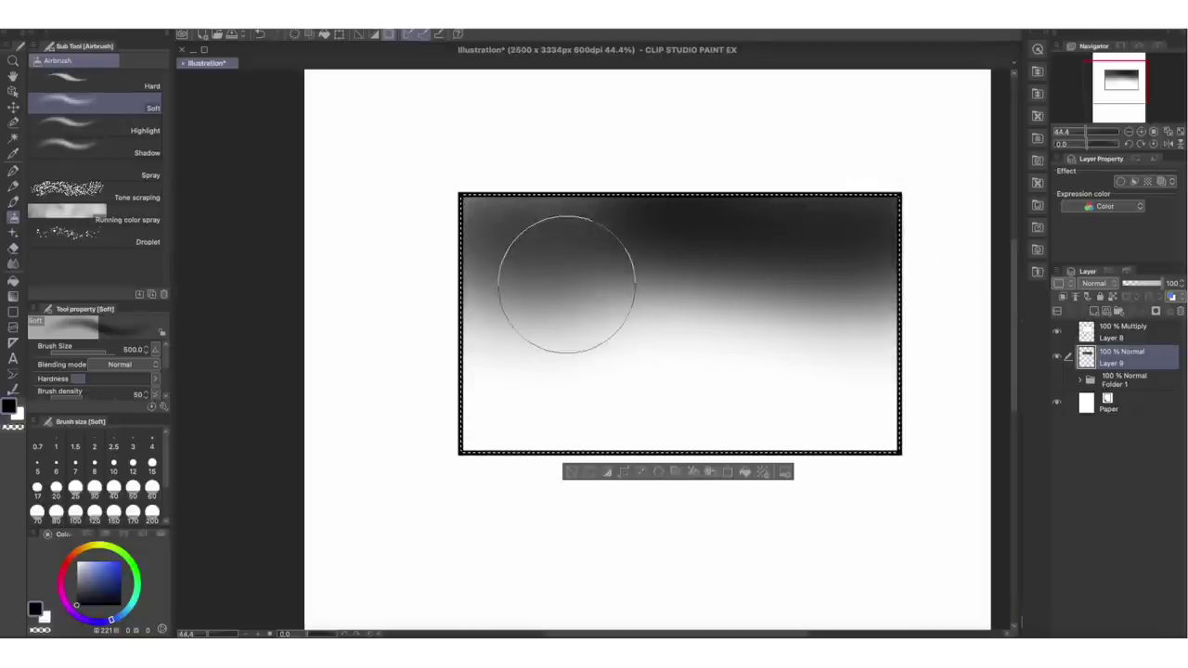
pyautogui.moveTo(570, 291)
pyautogui.mouseDown()
pyautogui.moveTo(566, 262)
pyautogui.moveTo(674, 202)
pyautogui.moveTo(757, 177)
pyautogui.mouseUp()
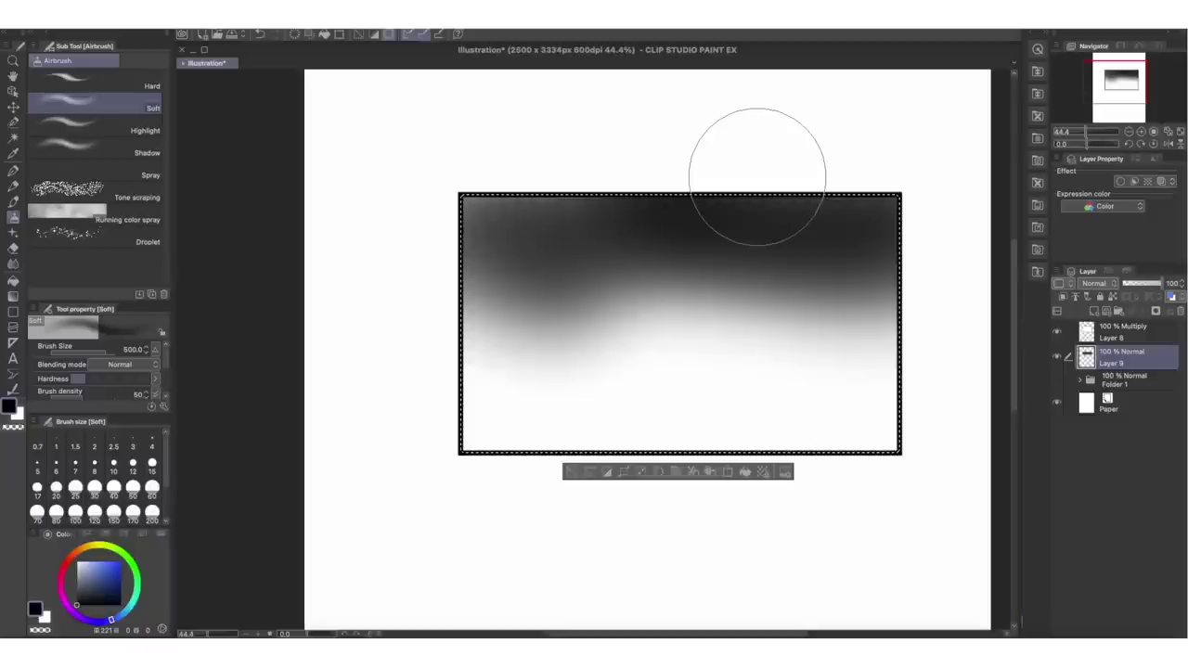
pyautogui.press('p')
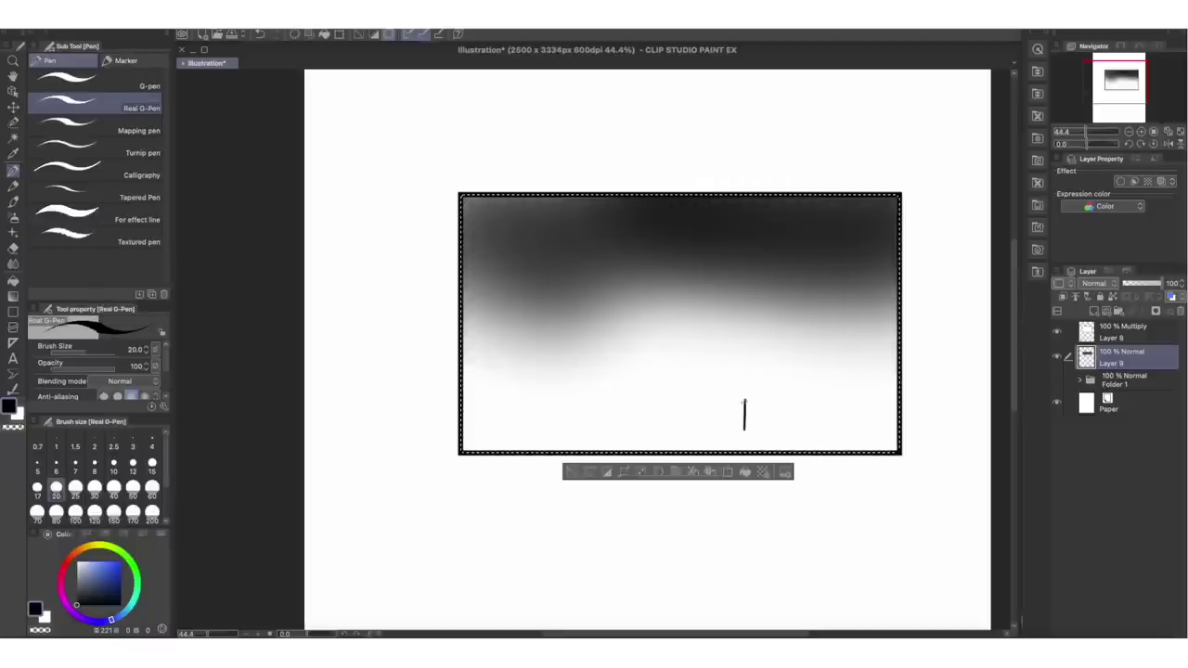
pyautogui.hotkey('ctrl', 'z')
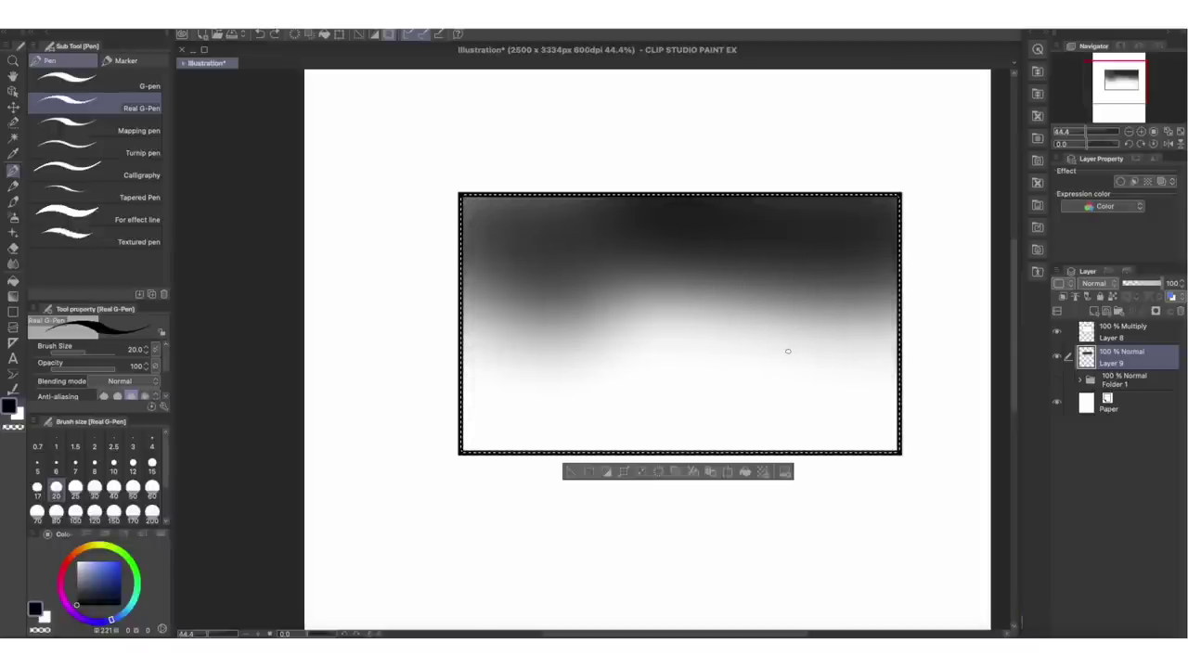
pyautogui.moveTo(783, 355); pyautogui.dragTo(806, 267)
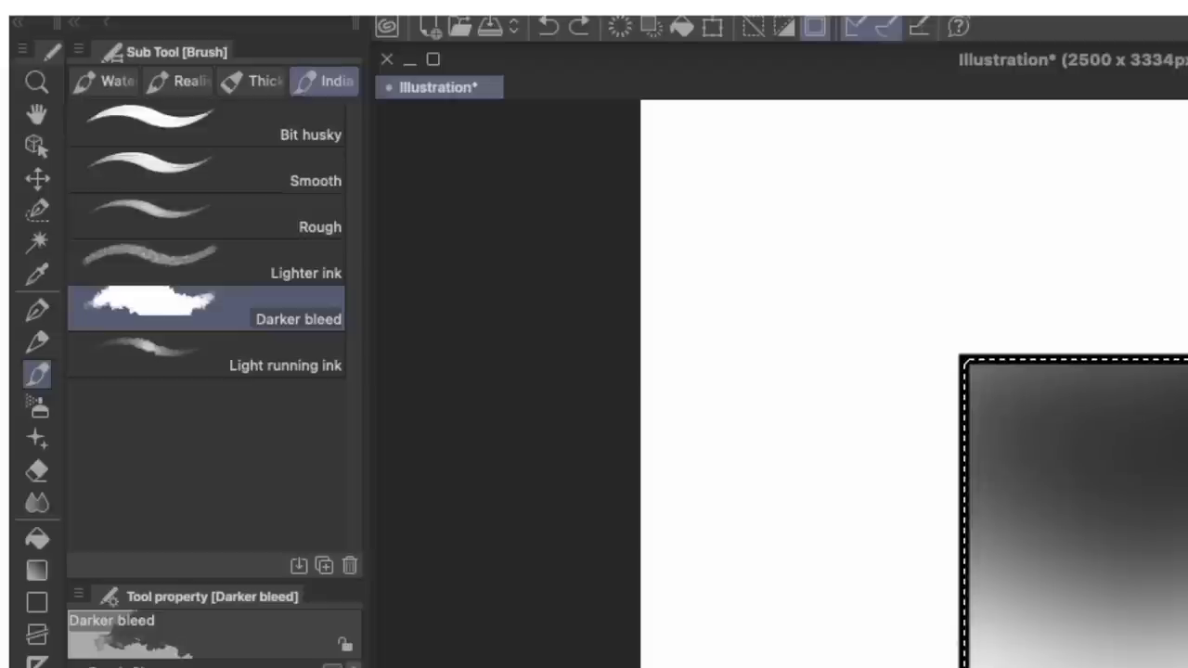
# Erase a cloudy edge along the bottom of the dark sky with the Gauze cloud brush at size 150 in transparent colour.
pyautogui.press('b')
pyautogui.press('b')
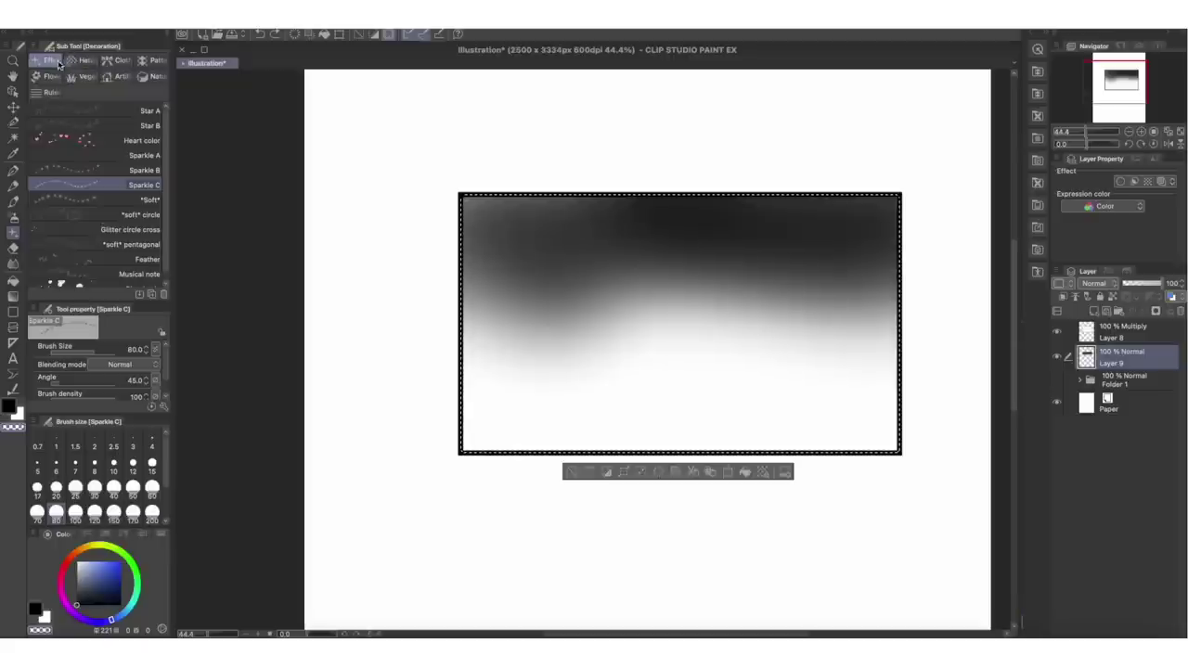
pyautogui.click(80, 64)
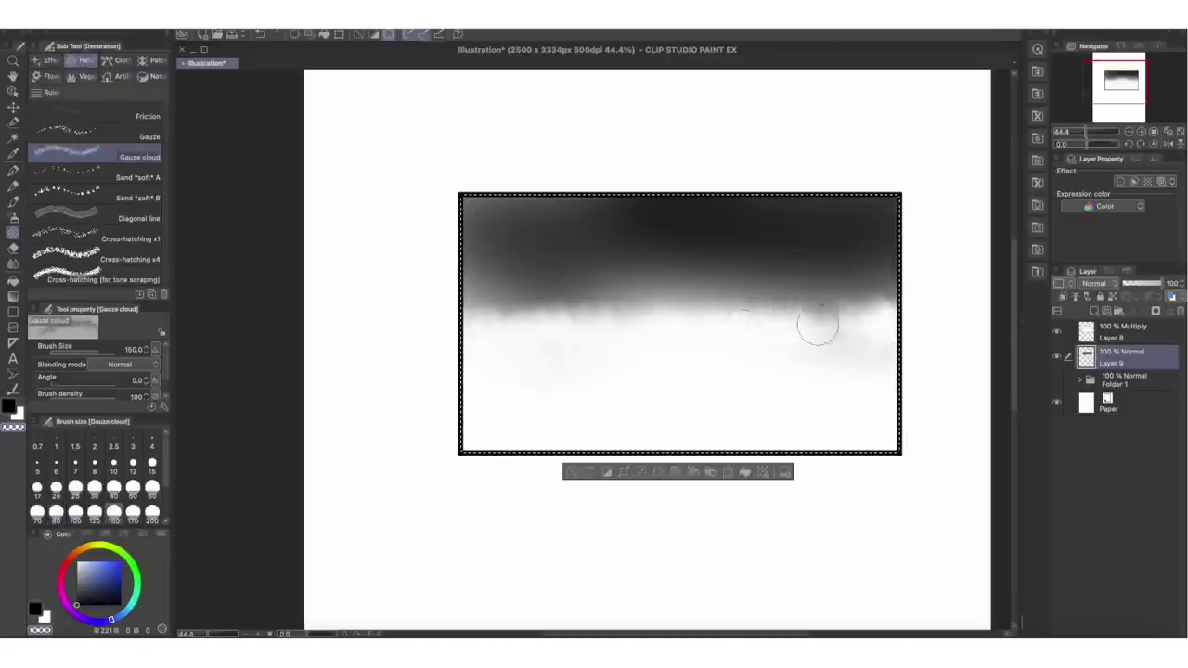
pyautogui.moveTo(847, 333); pyautogui.dragTo(565, 339)
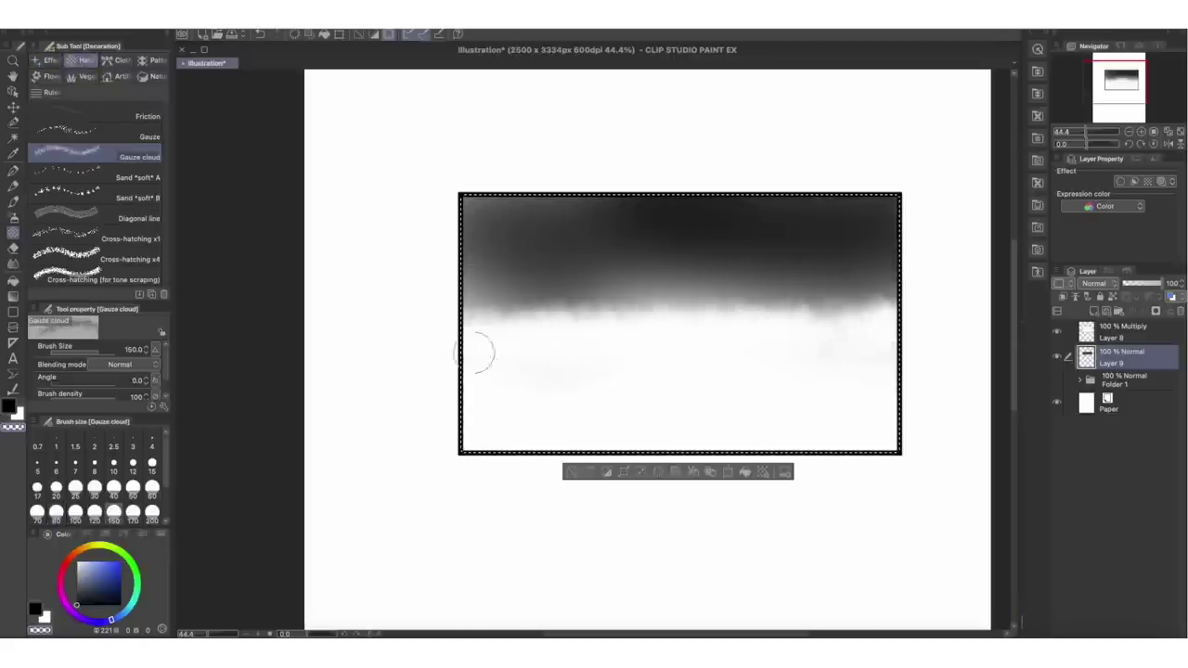
pyautogui.moveTo(916, 327); pyautogui.dragTo(700, 331)
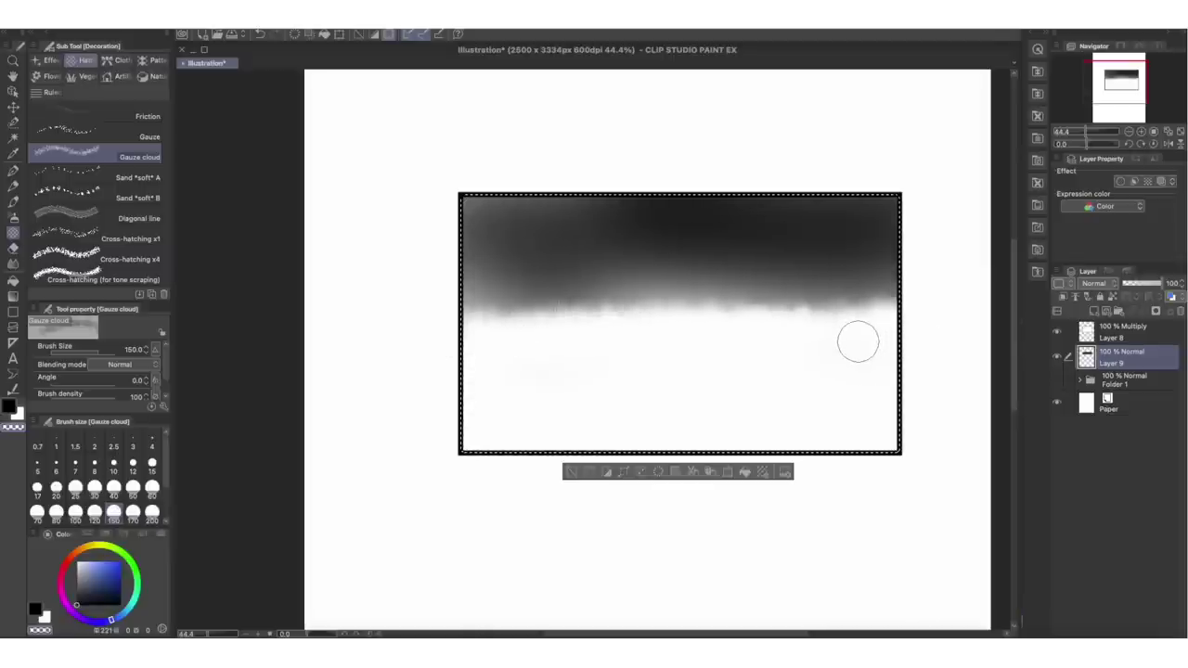
# Apply the Tone effect to Layer 9 and adjust its dot frequency.
pyautogui.click(1151, 183)
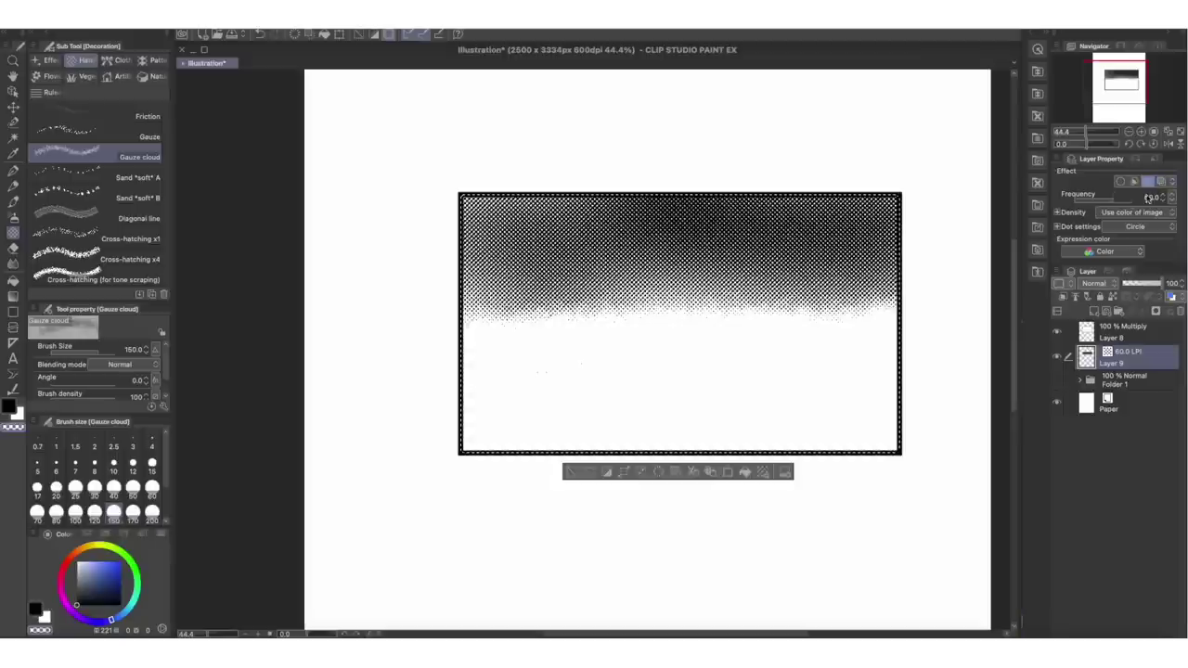
pyautogui.moveTo(1115, 200); pyautogui.dragTo(1154, 201)
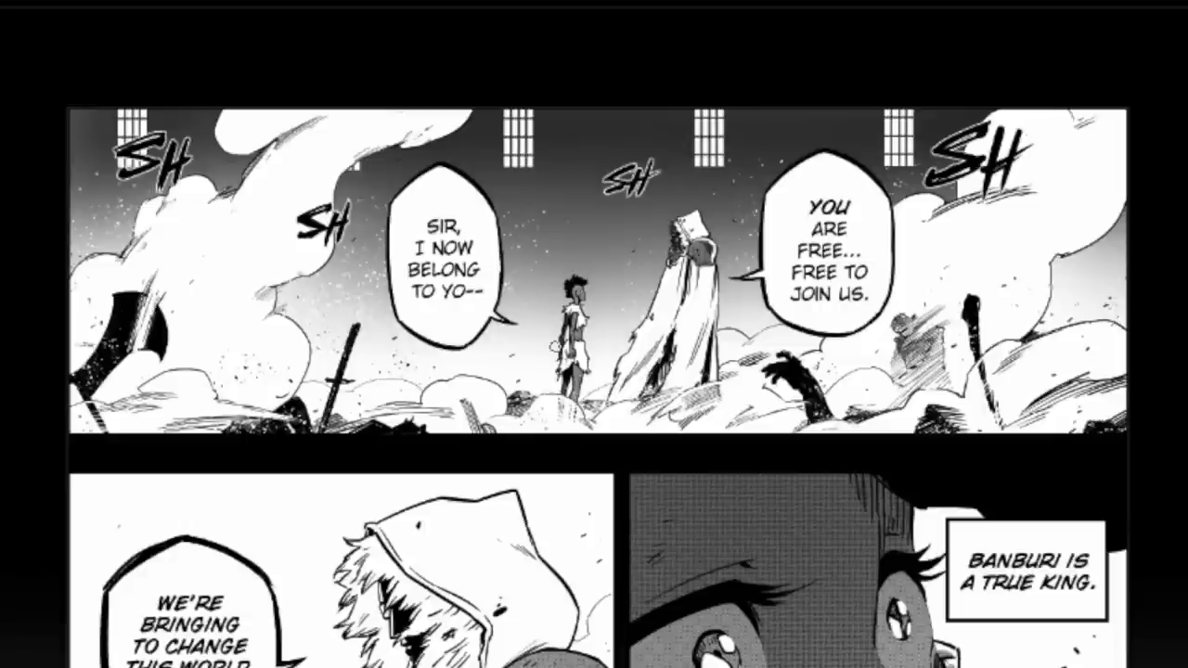
# Examine the gradients and skin tones across page 11's panels, and switch to another open page.
pyautogui.scroll(-7, 594, 371)
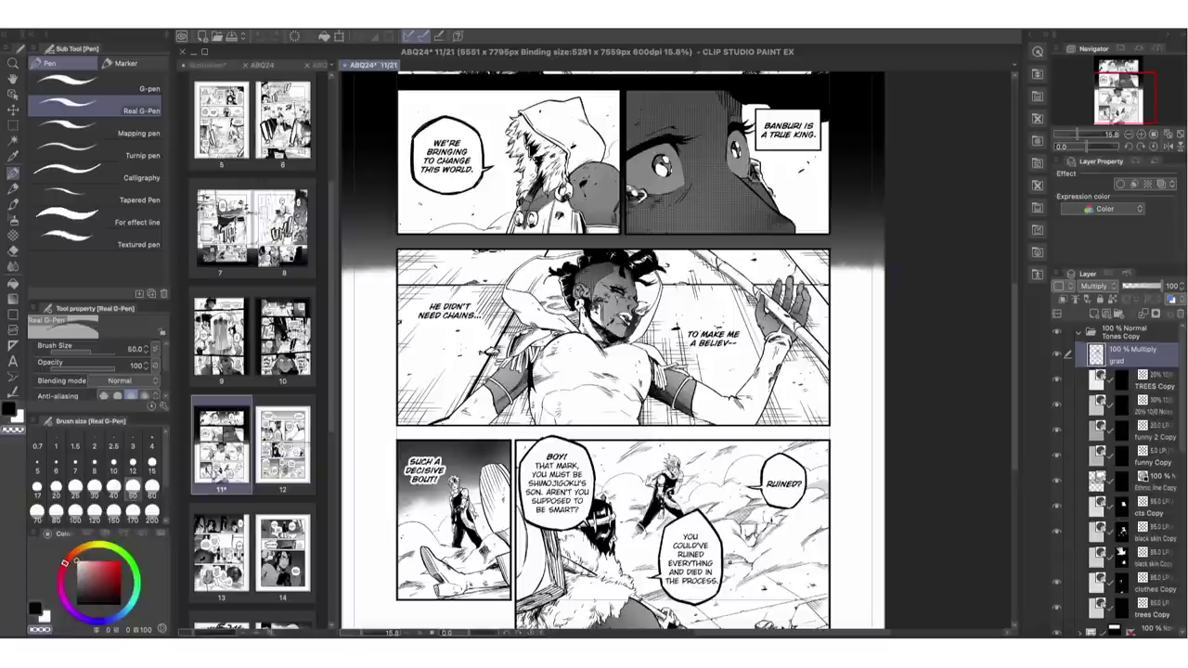
pyautogui.scroll(2, 449, 560)
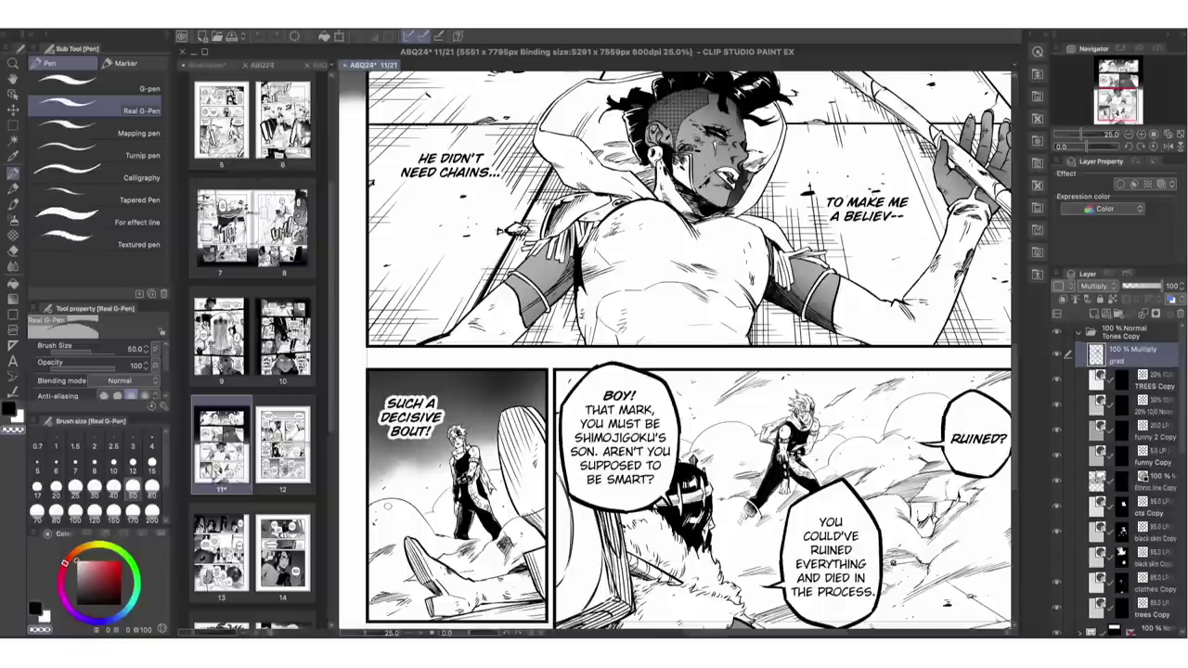
pyautogui.scroll(-4, 692, 488)
pyautogui.scroll(5, 946, 418)
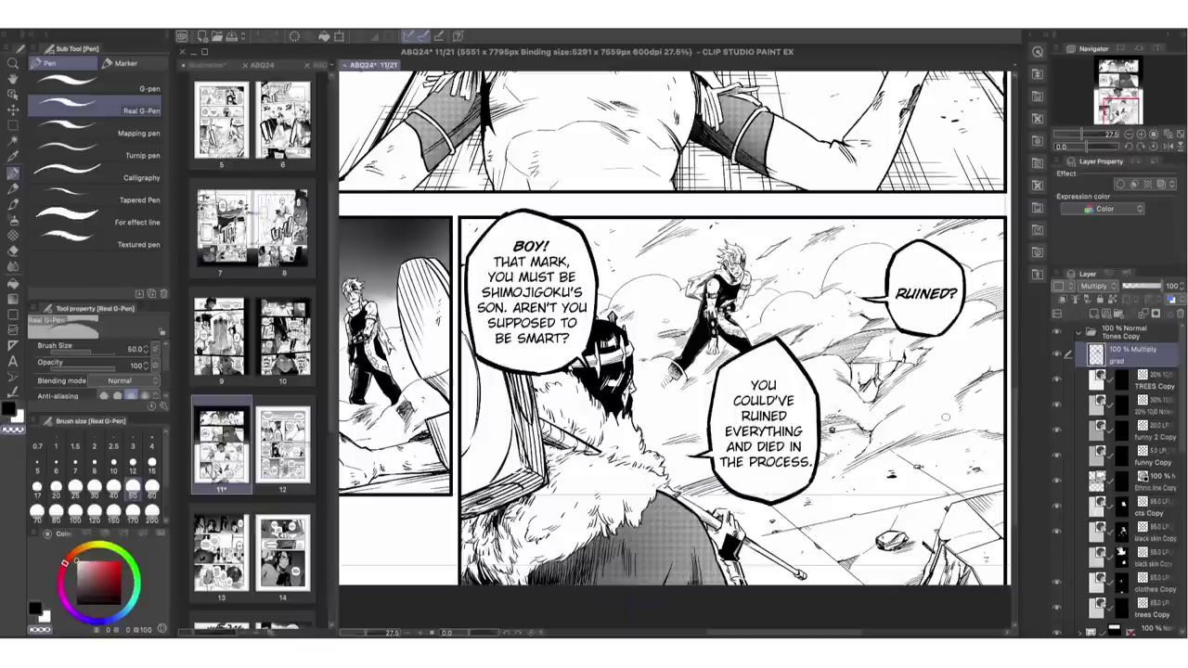
pyautogui.click(358, 61)
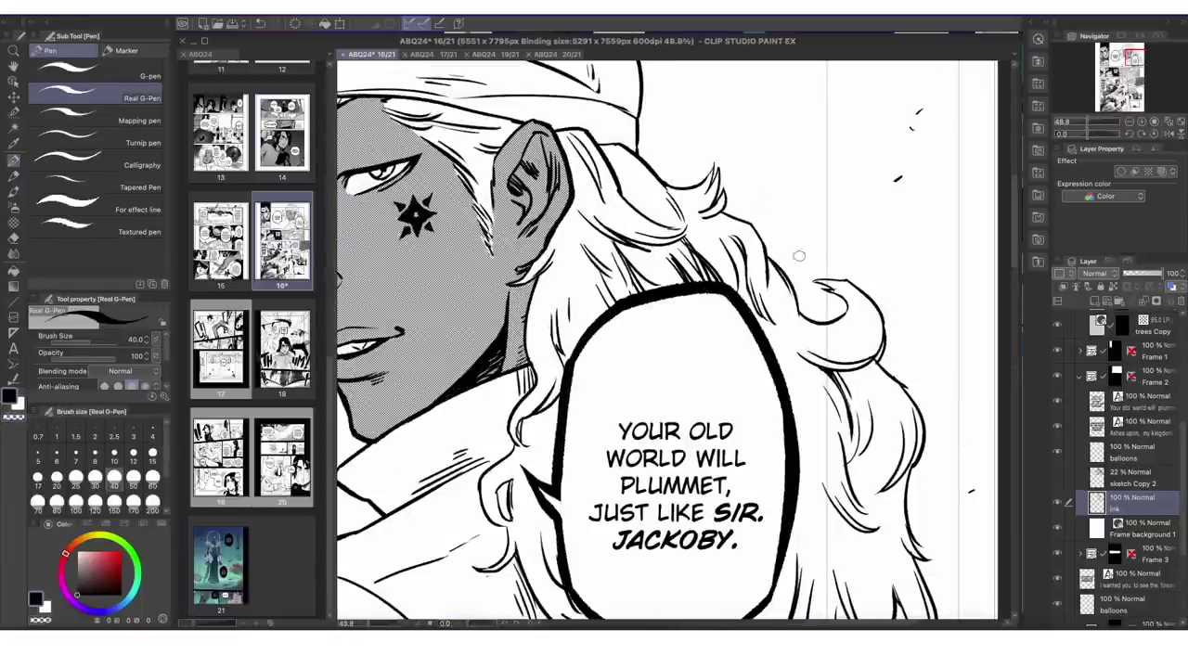
# Select the background behind the turbaned man on page 16 and airbrush a dark sky there on the Gradient Copy layer.
pyautogui.press('w')
pyautogui.click(919, 295)
pyautogui.scroll(-5, 919, 295)
pyautogui.moveTo(1184, 490); pyautogui.dragTo(1184, 386)
pyautogui.click(1133, 342)
pyautogui.press('b')
pyautogui.scroll(-3, 735, 206)
pyautogui.moveTo(601, 191)
pyautogui.mouseDown()
pyautogui.moveTo(685, 153)
pyautogui.moveTo(831, 144)
pyautogui.moveTo(693, 158)
pyautogui.moveTo(828, 226)
pyautogui.moveTo(855, 200)
pyautogui.moveTo(812, 181)
pyautogui.moveTo(870, 234)
pyautogui.mouseUp()
# Break up the dark sky into a cloudy edge with the Gauze cloud brush at sizes 120 and 250, and remove the selection.
pyautogui.press('b')
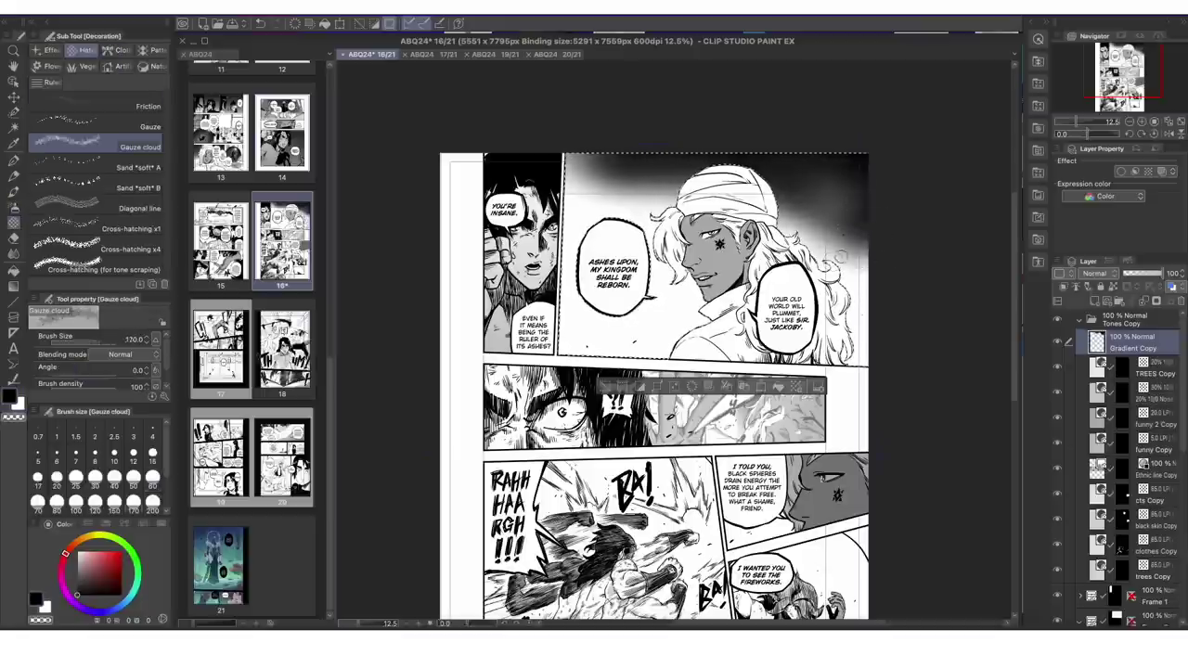
pyautogui.moveTo(620, 212)
pyautogui.mouseDown()
pyautogui.moveTo(571, 181)
pyautogui.moveTo(650, 181)
pyautogui.moveTo(845, 243)
pyautogui.mouseUp()
pyautogui.hotkey('ctrl', 'd')
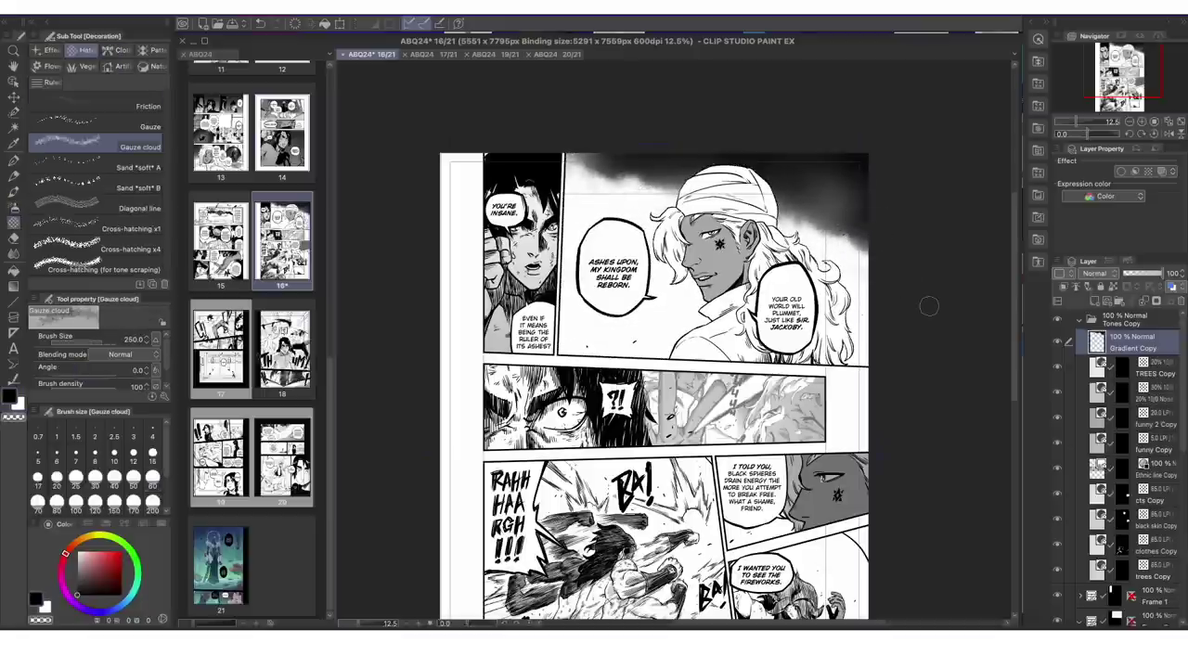
pyautogui.press('b')
pyautogui.moveTo(599, 181); pyautogui.dragTo(851, 127)
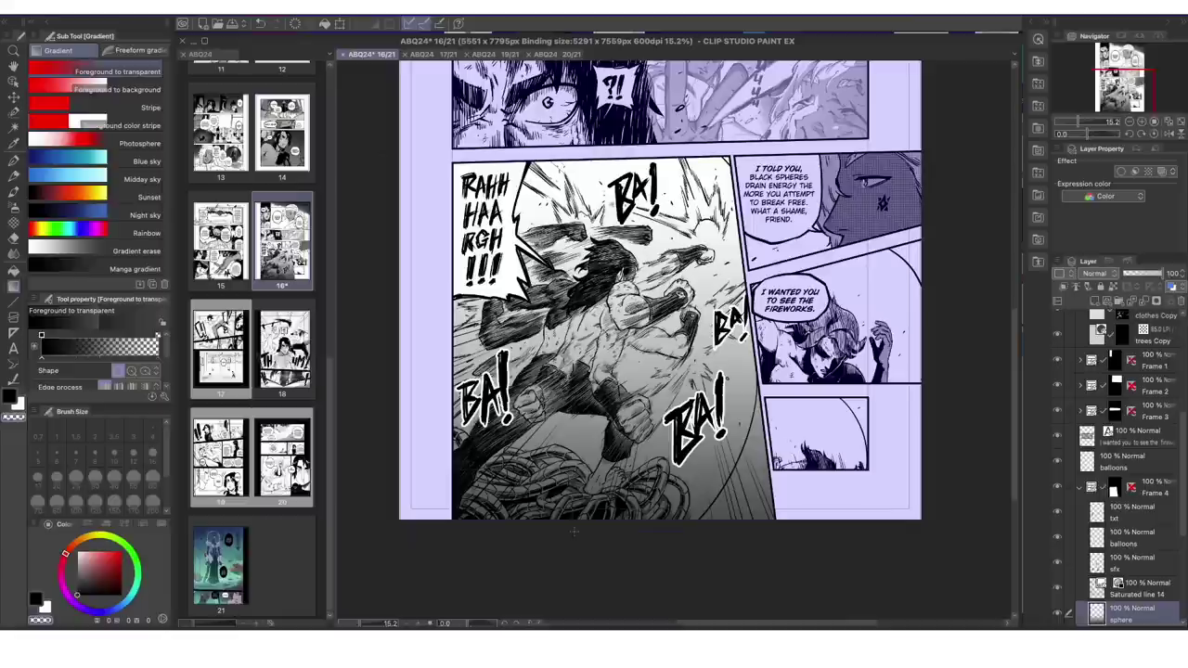
# Set the sphere layer in Frame 4 to 50% opacity and lighten its lower-right edge with the Soft airbrush at size 400 in transparent colour.
pyautogui.press('e')
pyautogui.moveTo(748, 269)
pyautogui.mouseDown()
pyautogui.moveTo(771, 429)
pyautogui.moveTo(693, 541)
pyautogui.mouseUp()
pyautogui.press('b')
pyautogui.moveTo(1154, 275); pyautogui.dragTo(1142, 276)
pyautogui.press('c')
pyautogui.moveTo(740, 502); pyautogui.dragTo(719, 548)
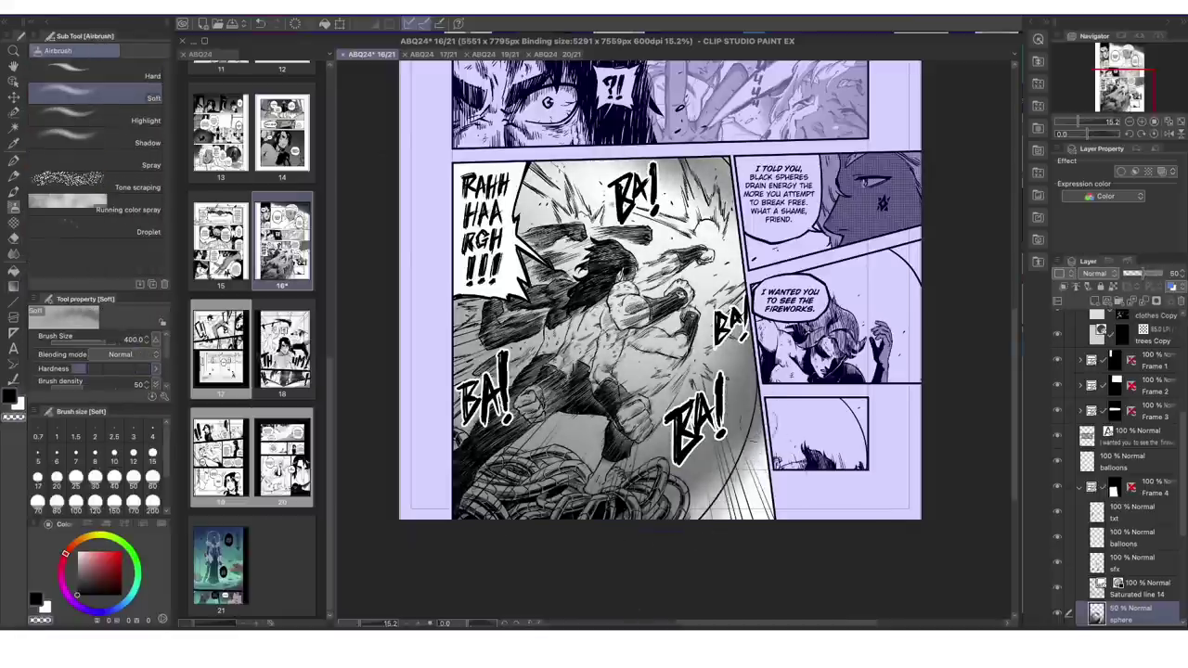
# Clear the shading outside the sphere's curved edge in Frame 4, deselect, and apply the Tone effect to the sphere layer.
pyautogui.press('w')
pyautogui.click(757, 474)
pyautogui.keyDown('shift'); pyautogui.click(759, 435); pyautogui.keyUp('shift')
pyautogui.press('Delete')
pyautogui.press('super+d')
pyautogui.click(1149, 171)
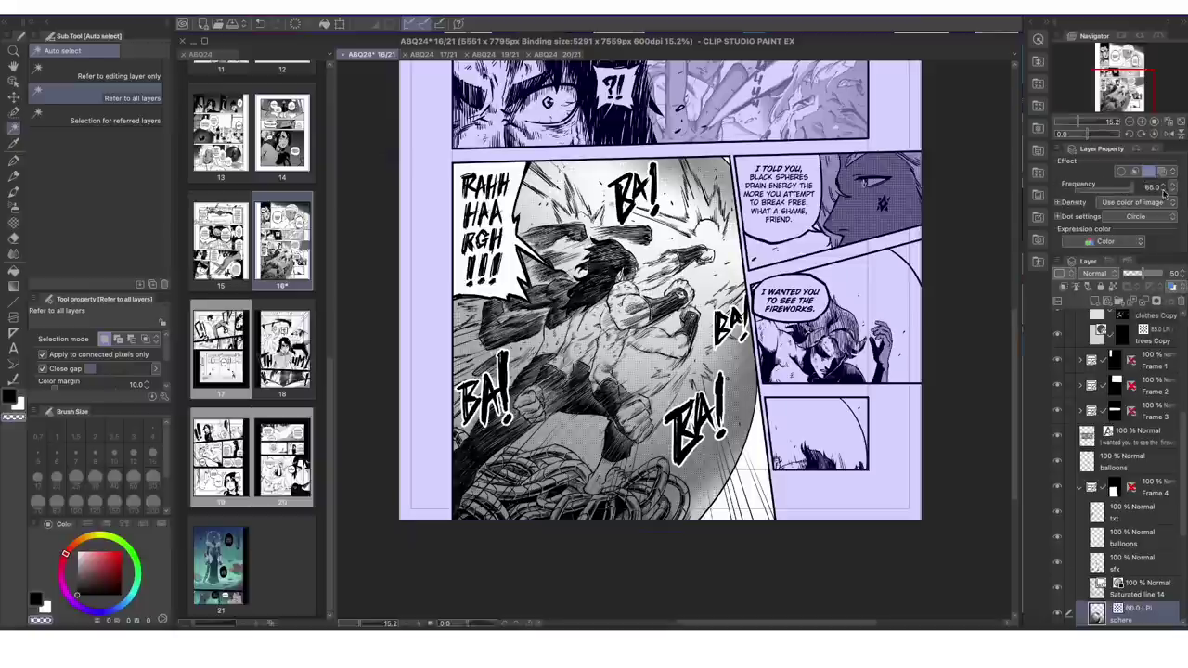
# Collapse Frame 4, open Frame 6 and add a new layer named sphere above its ink layer.
pyautogui.click(1080, 488)
pyautogui.click(1080, 537)
pyautogui.click(1123, 589)
pyautogui.doubleClick(1121, 595)
pyautogui.write('sphere')
# Select the background of the fireworks panel and add the figure's areas to it with the Selection pen.
pyautogui.click(863, 297)
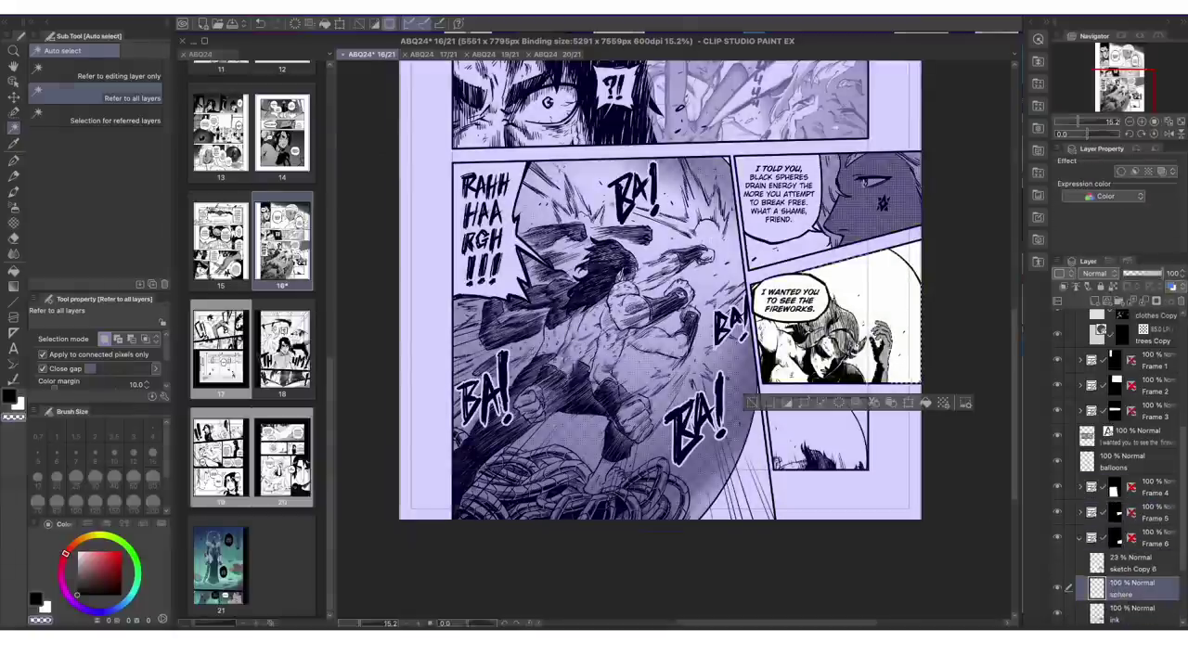
pyautogui.press('m')
pyautogui.moveTo(771, 343); pyautogui.dragTo(863, 321)
pyautogui.moveTo(839, 371); pyautogui.dragTo(849, 374)
pyautogui.moveTo(800, 314); pyautogui.dragTo(765, 295)
# Airbrush dark sphere shading with a lighter area over the selected fireworks panel using the Soft airbrush at size 1000, and deselect.
pyautogui.press('b')
pyautogui.press('c')
pyautogui.moveTo(897, 279)
pyautogui.mouseDown()
pyautogui.moveTo(921, 332)
pyautogui.moveTo(899, 323)
pyautogui.mouseUp()
pyautogui.hotkey('ctrl', 'd')
pyautogui.click(1154, 539)
pyautogui.scroll(5, 917, 375)
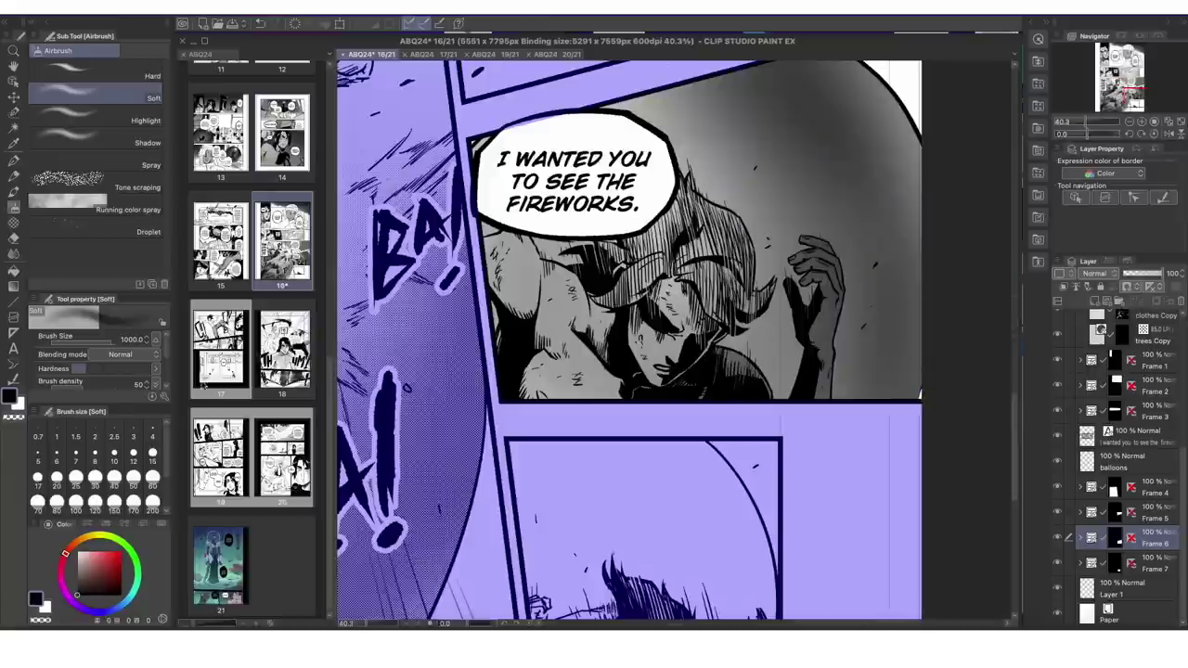
# Leave Frame 6 and add a layer named spherrre above the ink layer in Frame 7.
pyautogui.click(1125, 613)
pyautogui.press('p')
pyautogui.press('j')
pyautogui.click(1080, 537)
pyautogui.click(1154, 565)
pyautogui.doubleClick(1122, 572)
pyautogui.write('spherrre')
# Mark the hair and rubble in the small bottom panel with the Selection pen, and auto-select the background inside the sphere for shading.
pyautogui.scroll(-4, 777, 224)
pyautogui.press('m')
pyautogui.moveTo(664, 445); pyautogui.dragTo(733, 490)
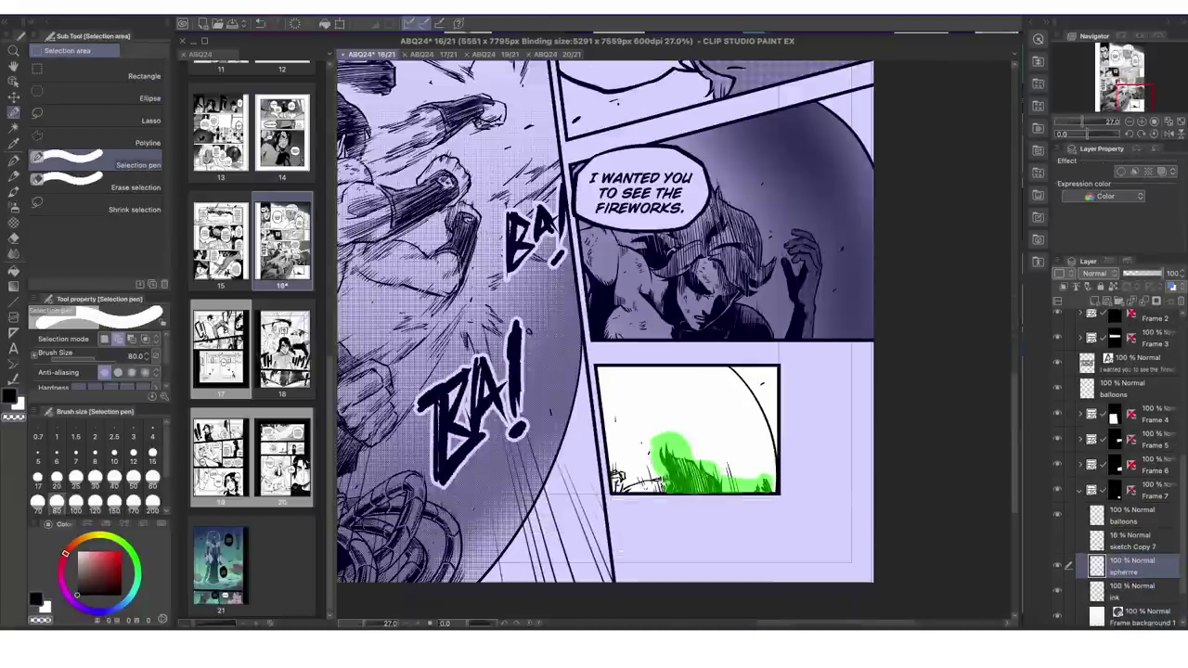
pyautogui.press('w')
pyautogui.click(650, 409)
pyautogui.press('b')
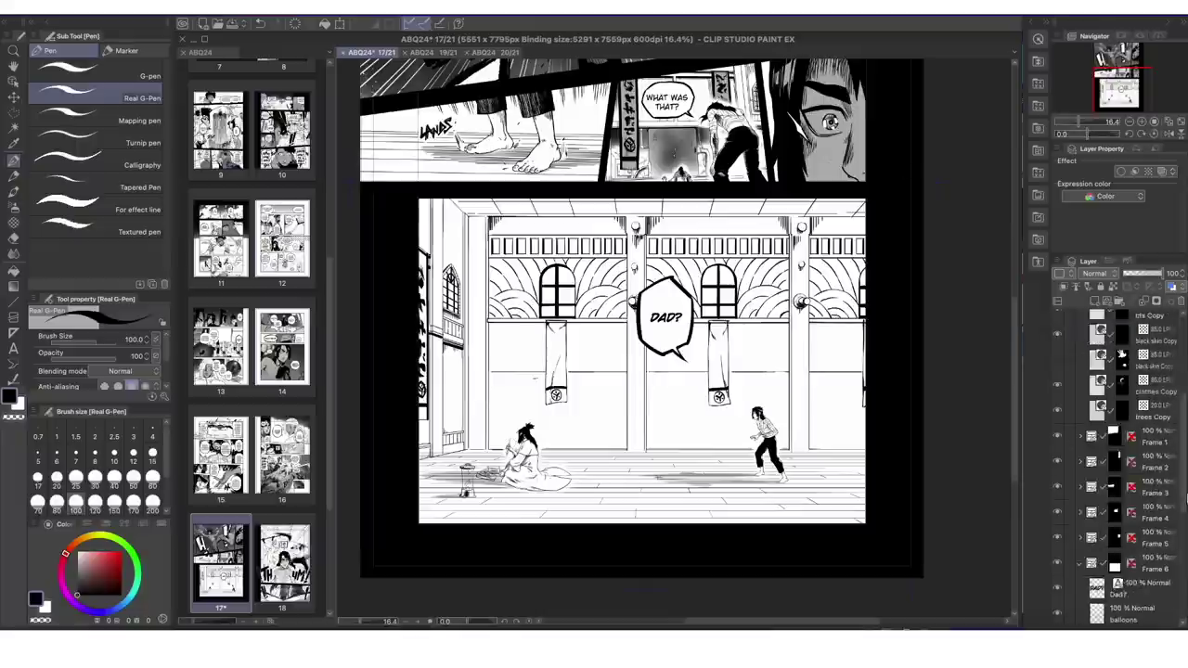
# Add a layer named grad in Frame 6 of page 17 and airbrush dark shadow over the temple hall.
pyautogui.click(1137, 566)
pyautogui.press('g')
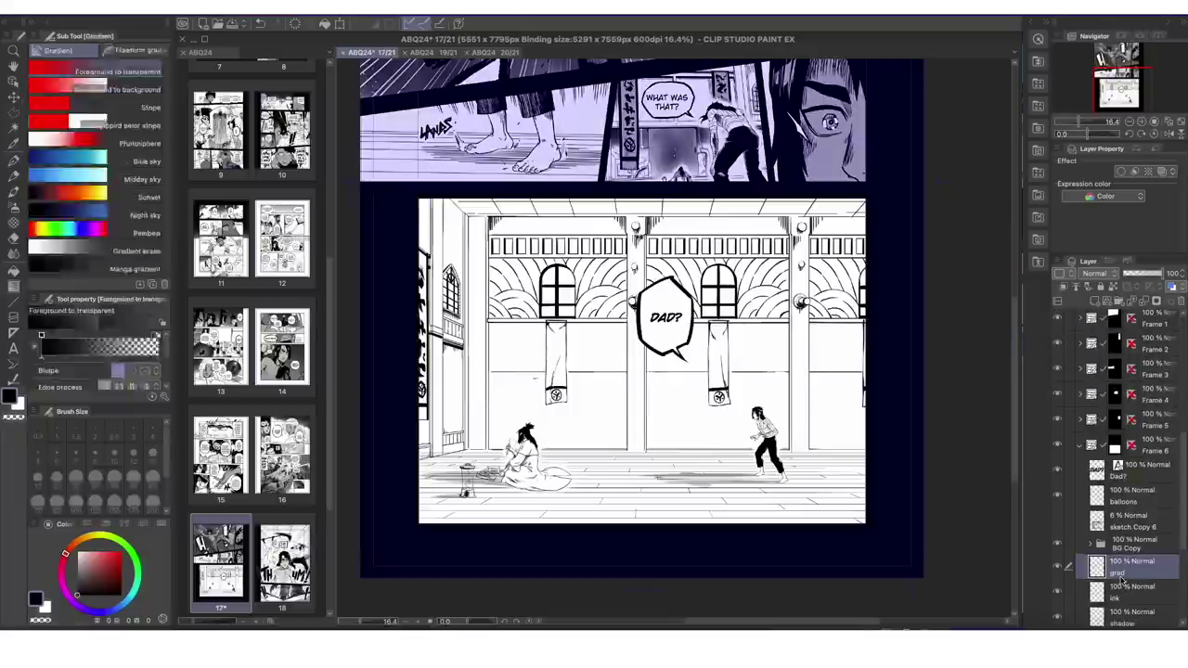
pyautogui.press('b')
pyautogui.scroll(-2, 715, 342)
pyautogui.moveTo(650, 260); pyautogui.dragTo(519, 418)
# Move the grad layer above the BG Copy folder and extend the hall's upper shadow, thinning it with transparent colour around the figures.
pyautogui.moveTo(1128, 566); pyautogui.dragTo(1128, 537)
pyautogui.moveTo(520, 269)
pyautogui.mouseDown()
pyautogui.moveTo(806, 237)
pyautogui.moveTo(643, 345)
pyautogui.moveTo(824, 321)
pyautogui.moveTo(570, 435)
pyautogui.moveTo(817, 306)
pyautogui.mouseUp()
pyautogui.press('b')
pyautogui.press('c')
pyautogui.press('b')
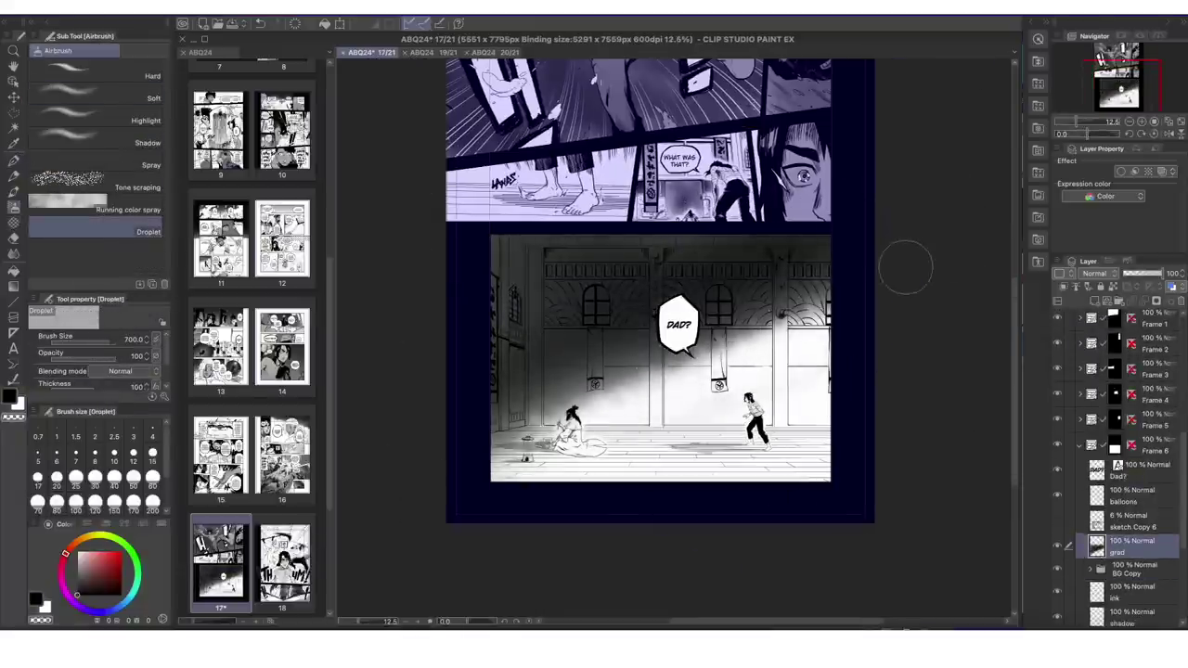
# Lower the grad layer to 83% opacity, clear its shading from the hall's window openings, and deselect.
pyautogui.moveTo(1161, 274); pyautogui.dragTo(1156, 274)
pyautogui.scroll(3, 744, 295)
pyautogui.press('w')
pyautogui.click(689, 307)
pyautogui.scroll(4, 486, 331)
pyautogui.keyDown('shift'); pyautogui.click(846, 383); pyautogui.keyUp('shift')
pyautogui.scroll(-6, 677, 339)
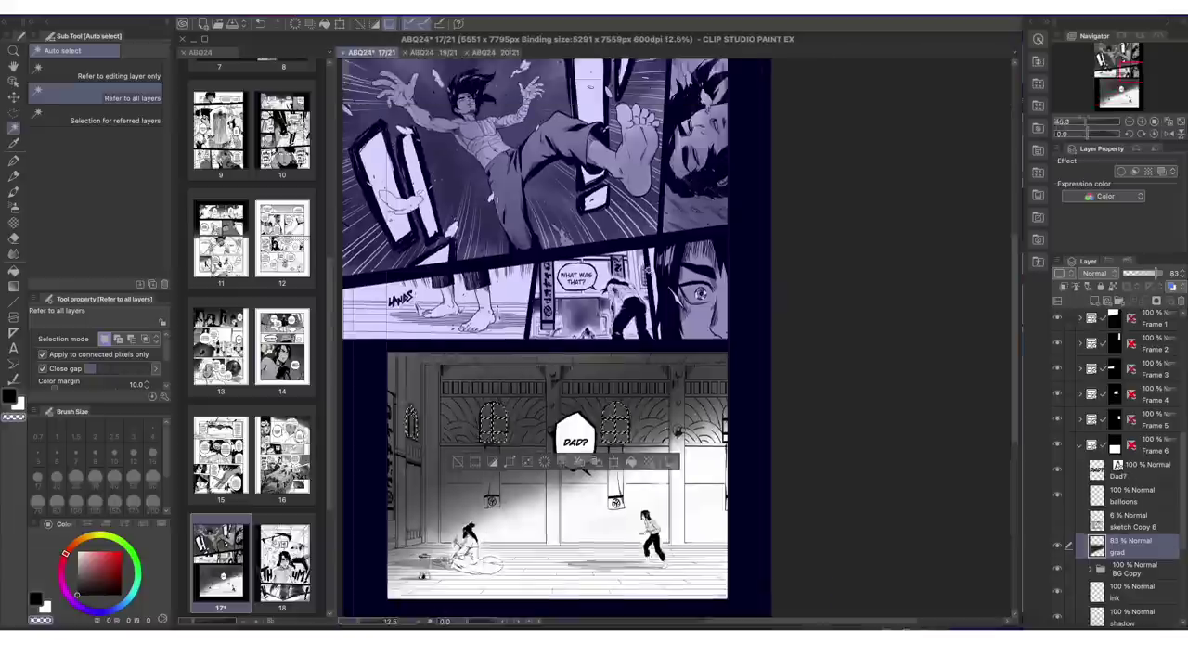
pyautogui.press('Delete')
pyautogui.hotkey('ctrl', 'd')
# Brush a soft white glow around the lantern beside the seated figure on the white out layer.
pyautogui.press('p')
pyautogui.scroll(7, 557, 371)
pyautogui.scroll(-5, 678, 339)
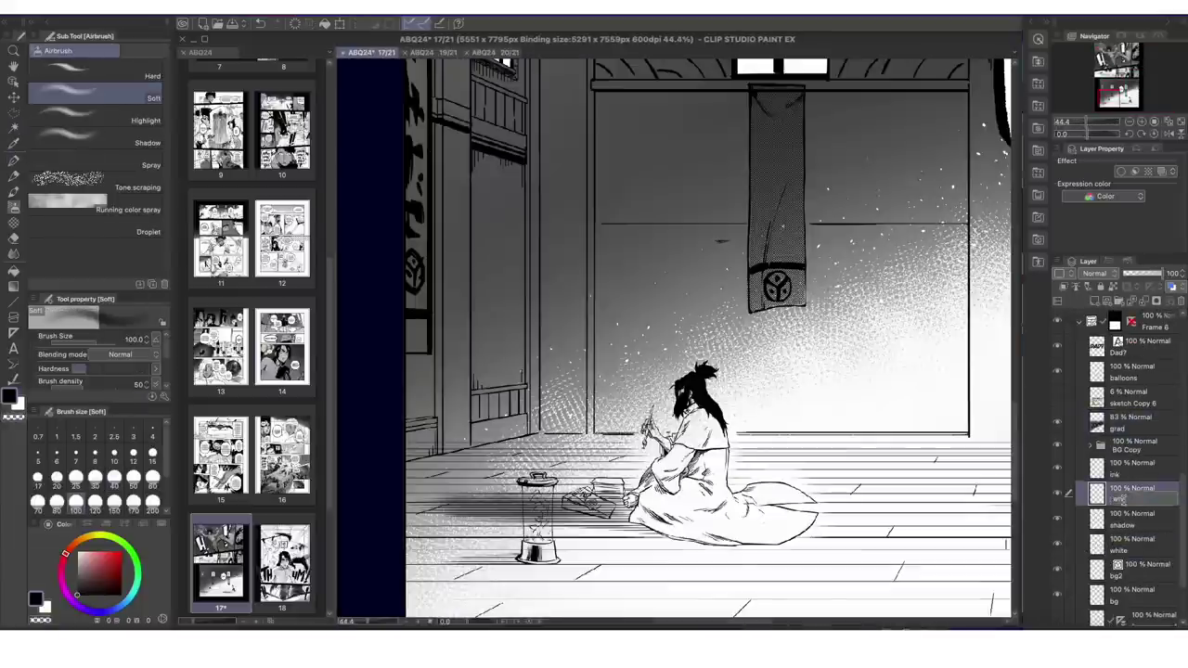
pyautogui.press('b')
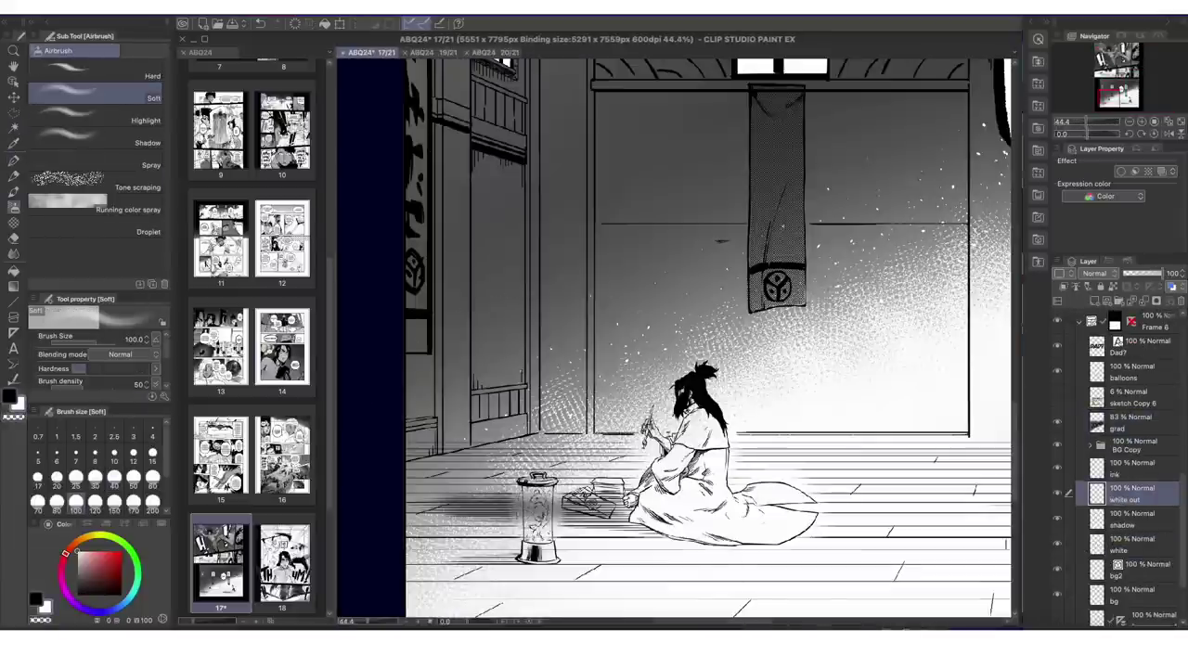
pyautogui.press('b')
pyautogui.scroll(3, 559, 488)
pyautogui.moveTo(571, 510); pyautogui.dragTo(650, 515)
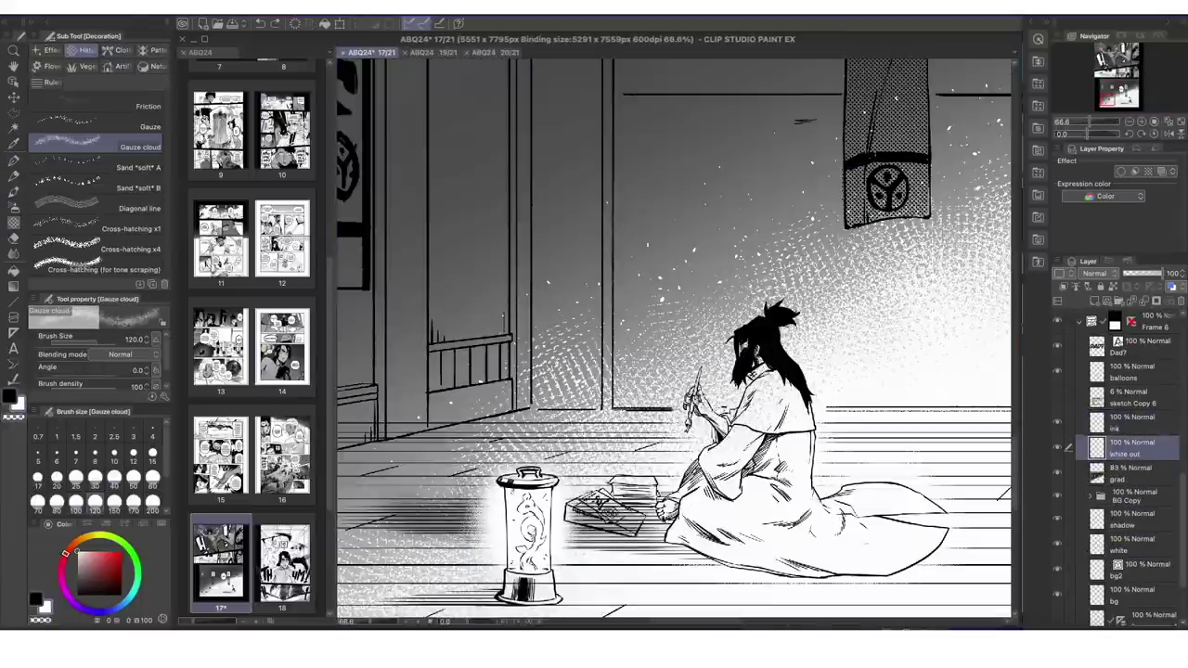
# Undo the last brush stroke and retouch the area around the lantern with the pen.
pyautogui.hotkey('ctrl', 'z')
pyautogui.click(1128, 519)
pyautogui.press('p')
pyautogui.scroll(4, 631, 534)
pyautogui.moveTo(534, 506); pyautogui.dragTo(636, 497)
pyautogui.scroll(-1, 1128, 557)
# Hide Saturated line 14 Copy 2, add a water 2 layer above water in Frame 1, and select the background around the falling figure.
pyautogui.click(1128, 568)
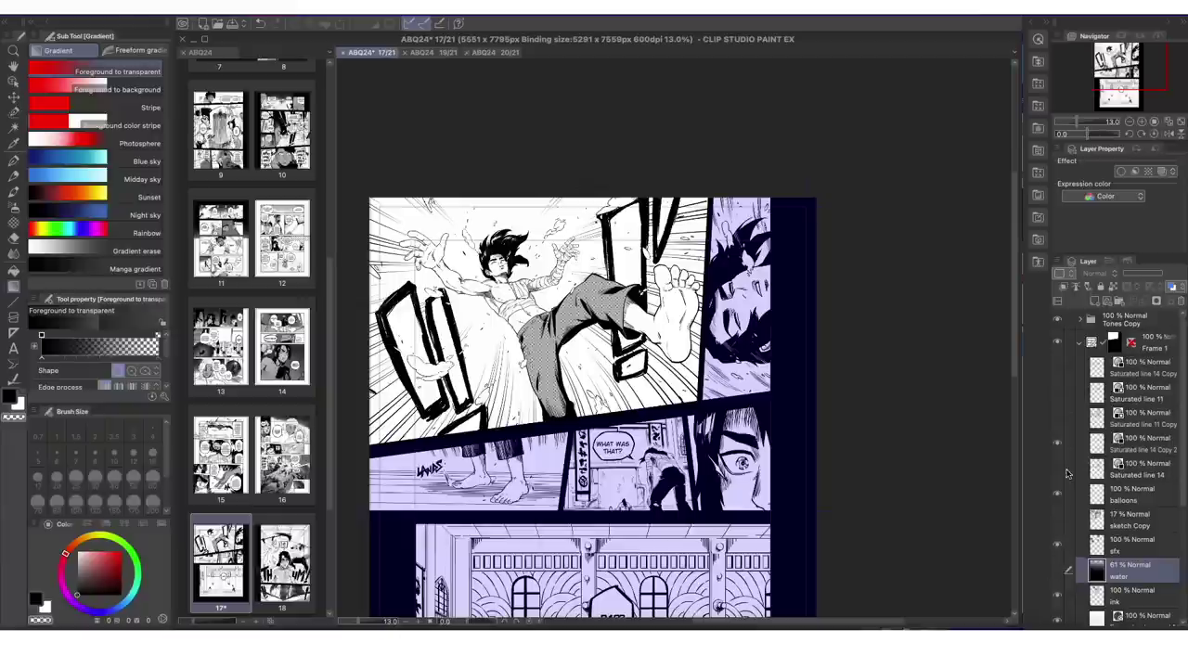
pyautogui.click(1057, 445)
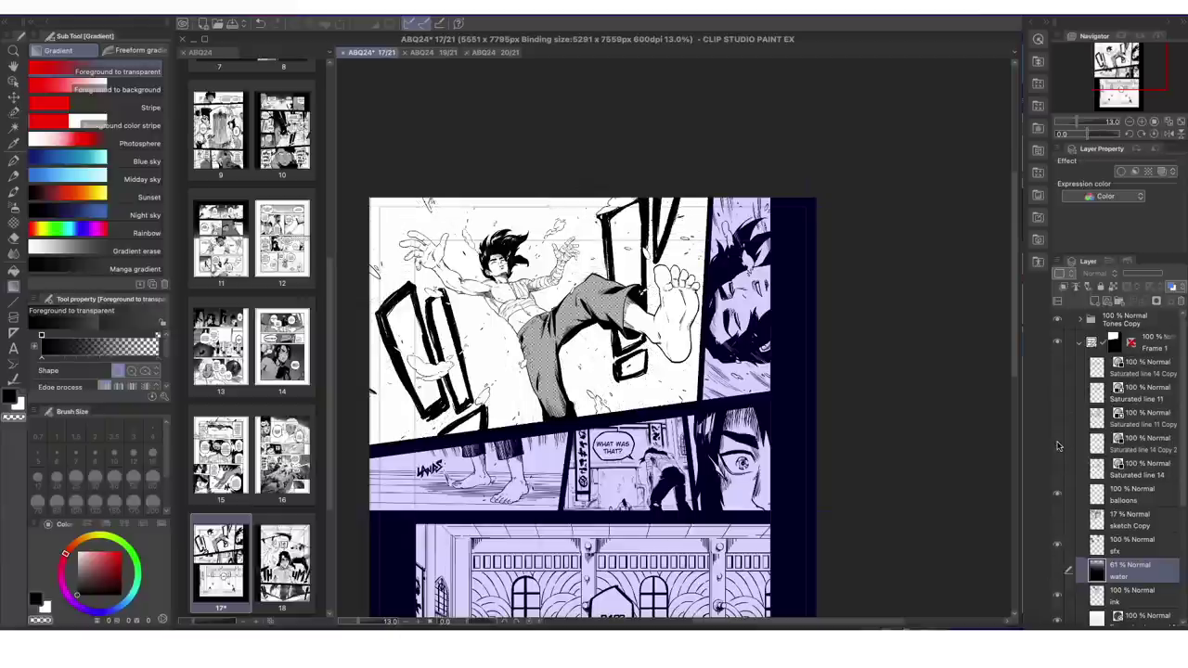
pyautogui.click(1093, 303)
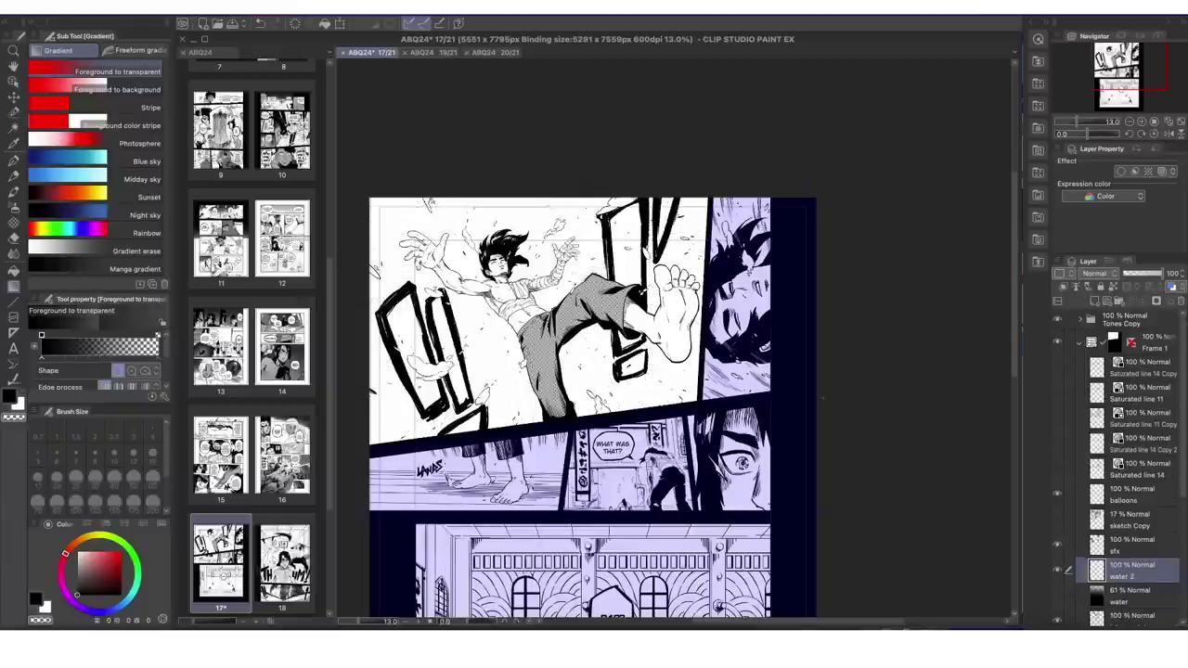
pyautogui.press('w')
pyautogui.keyDown('shift'); pyautogui.click(451, 243); pyautogui.keyUp('shift')
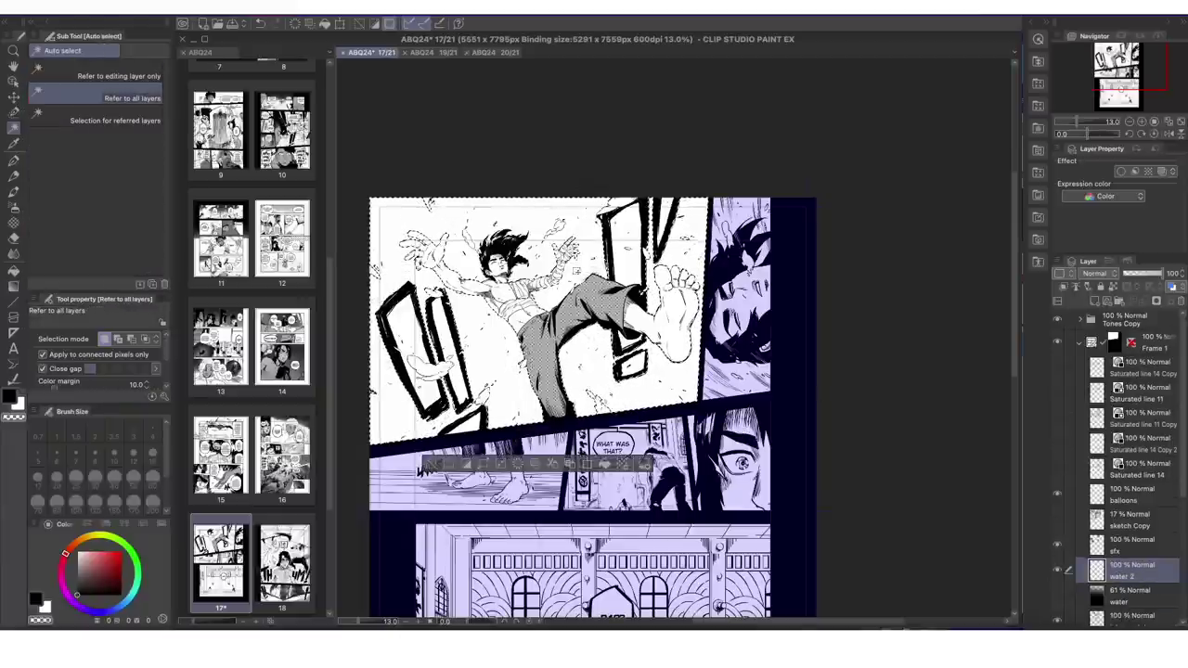
pyautogui.scroll(5, 451, 239)
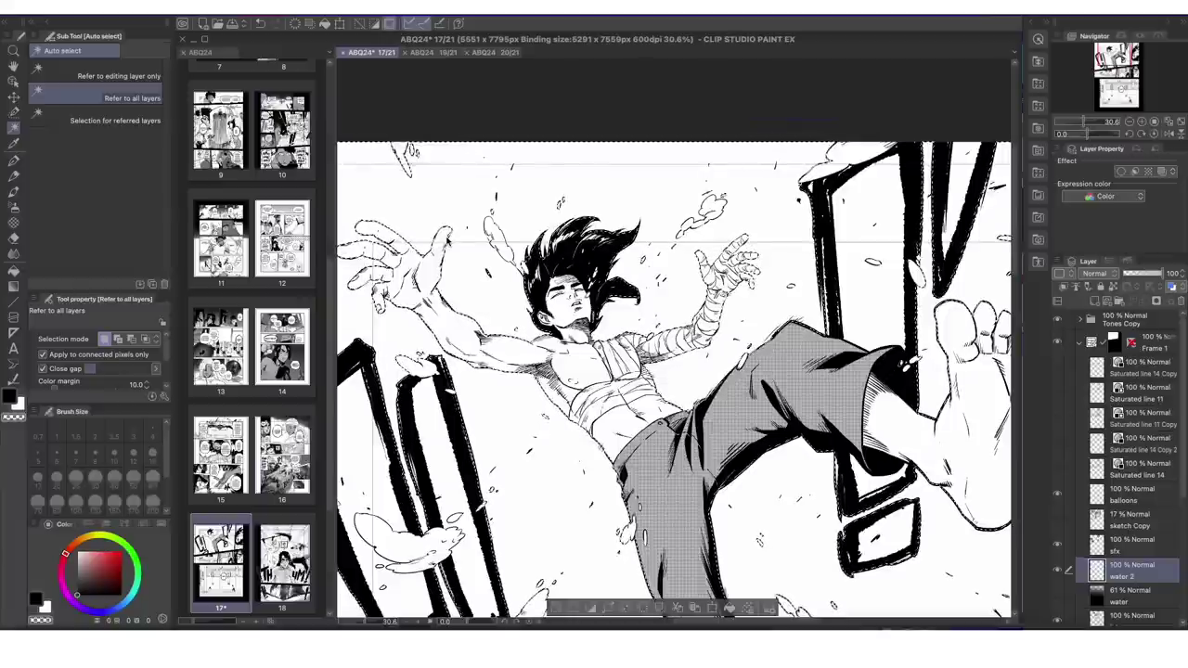
# Set the Soft airbrush to size 2000, show the water layer, and darken the selected background around the falling figure on water 2.
pyautogui.scroll(-4, 676, 381)
pyautogui.press('b')
pyautogui.press('b')
pyautogui.press('b')
pyautogui.moveTo(91, 344); pyautogui.dragTo(117, 343)
pyautogui.click(1057, 595)
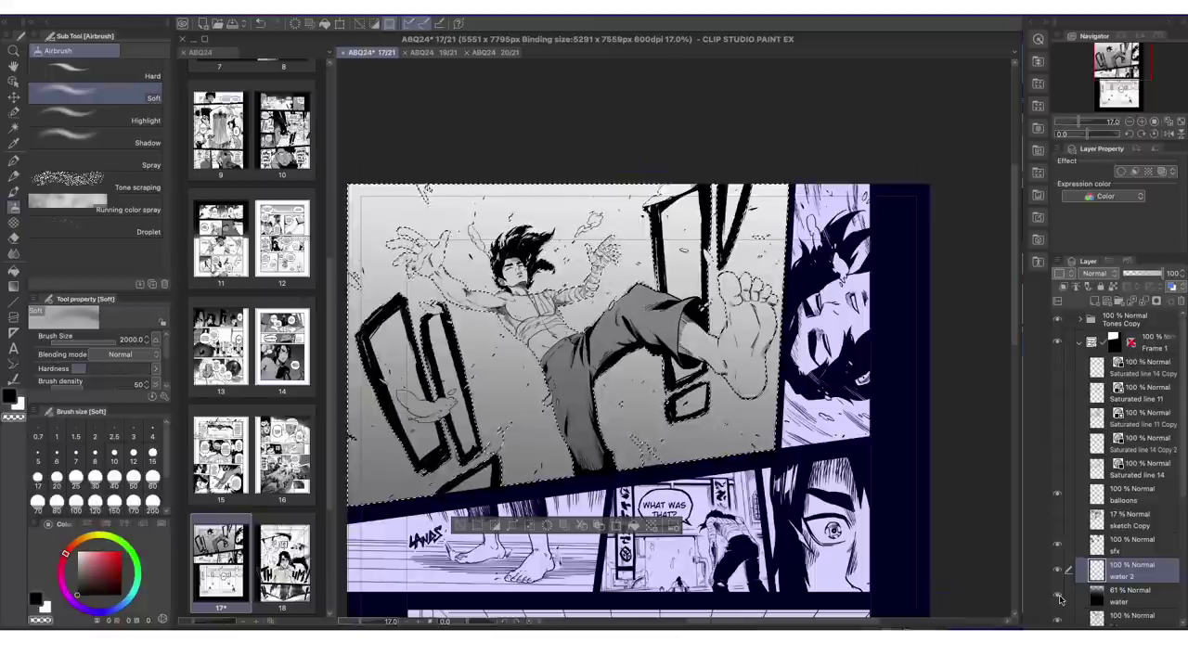
pyautogui.press('c')
pyautogui.moveTo(576, 436)
pyautogui.mouseDown()
pyautogui.moveTo(502, 417)
pyautogui.moveTo(490, 302)
pyautogui.moveTo(800, 188)
pyautogui.moveTo(663, 72)
pyautogui.moveTo(548, 325)
pyautogui.mouseUp()
pyautogui.moveTo(743, 392); pyautogui.dragTo(559, 512)
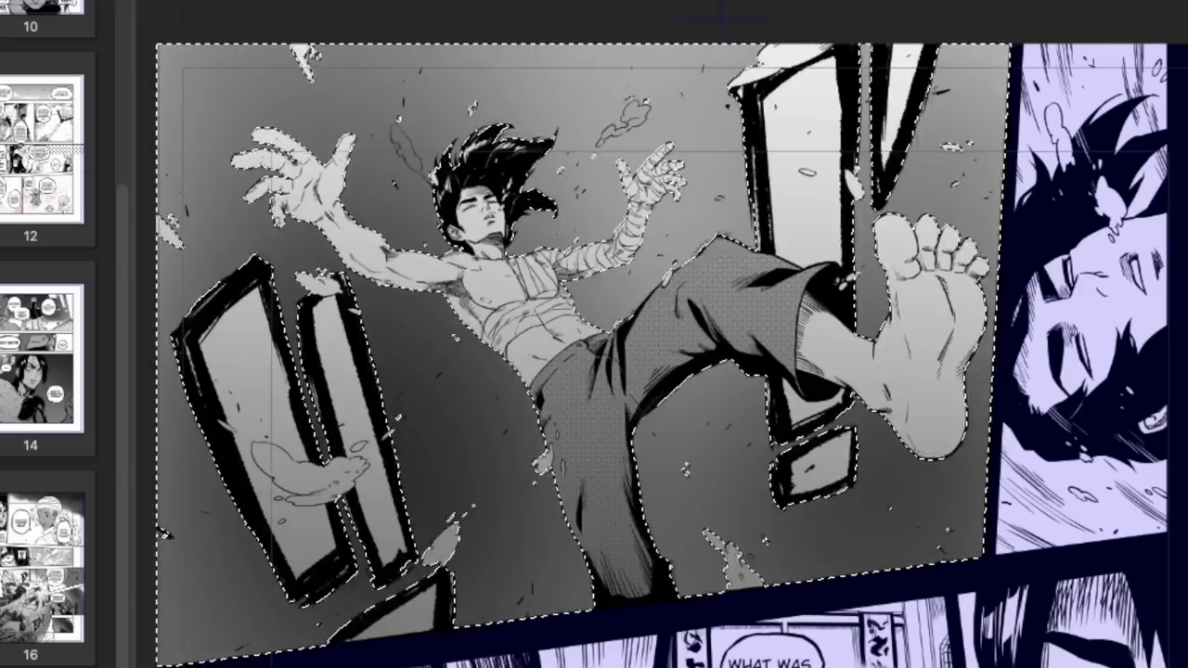
# Build up murky dark and light patches across the water background with the airbrush, and deselect.
pyautogui.moveTo(603, 56)
pyautogui.mouseDown()
pyautogui.moveTo(620, 3)
pyautogui.moveTo(557, 19)
pyautogui.mouseUp()
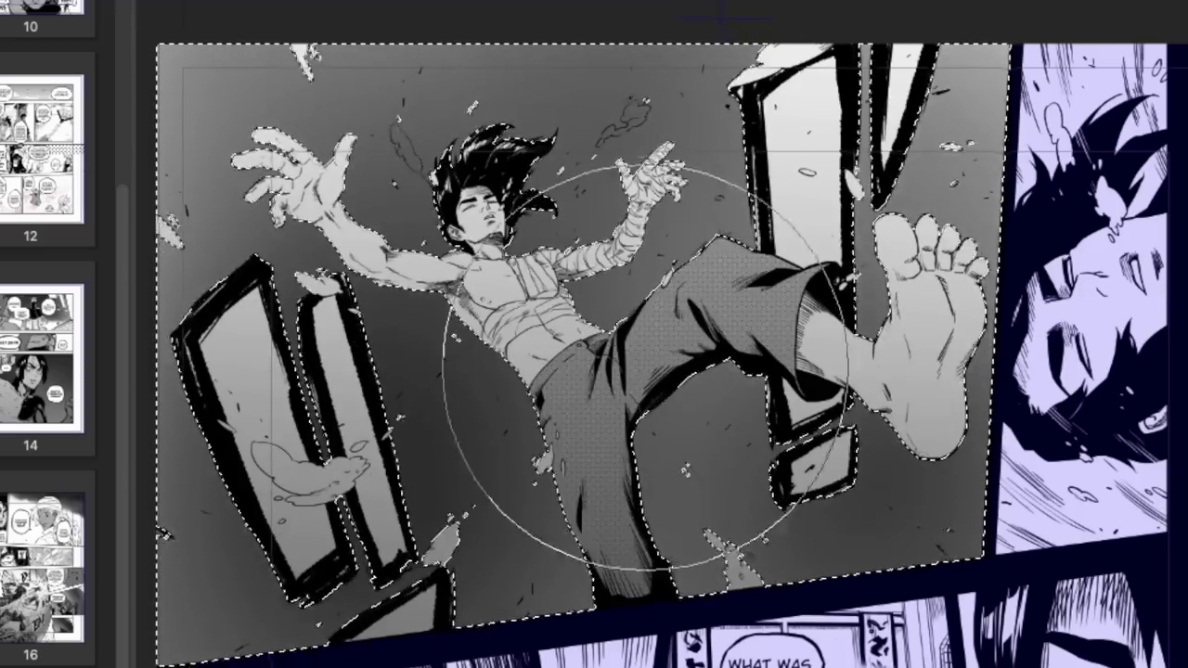
pyautogui.moveTo(433, 190)
pyautogui.mouseDown()
pyautogui.moveTo(455, 65)
pyautogui.moveTo(947, 33)
pyautogui.moveTo(938, 213)
pyautogui.mouseUp()
pyautogui.moveTo(877, 429)
pyautogui.mouseDown()
pyautogui.moveTo(917, 452)
pyautogui.moveTo(665, 491)
pyautogui.moveTo(617, 616)
pyautogui.moveTo(336, 534)
pyautogui.moveTo(348, 650)
pyautogui.moveTo(475, 532)
pyautogui.moveTo(209, 357)
pyautogui.moveTo(261, 116)
pyautogui.moveTo(604, 351)
pyautogui.moveTo(785, 259)
pyautogui.moveTo(1096, 112)
pyautogui.mouseUp()
pyautogui.hotkey('ctrl', 'd')
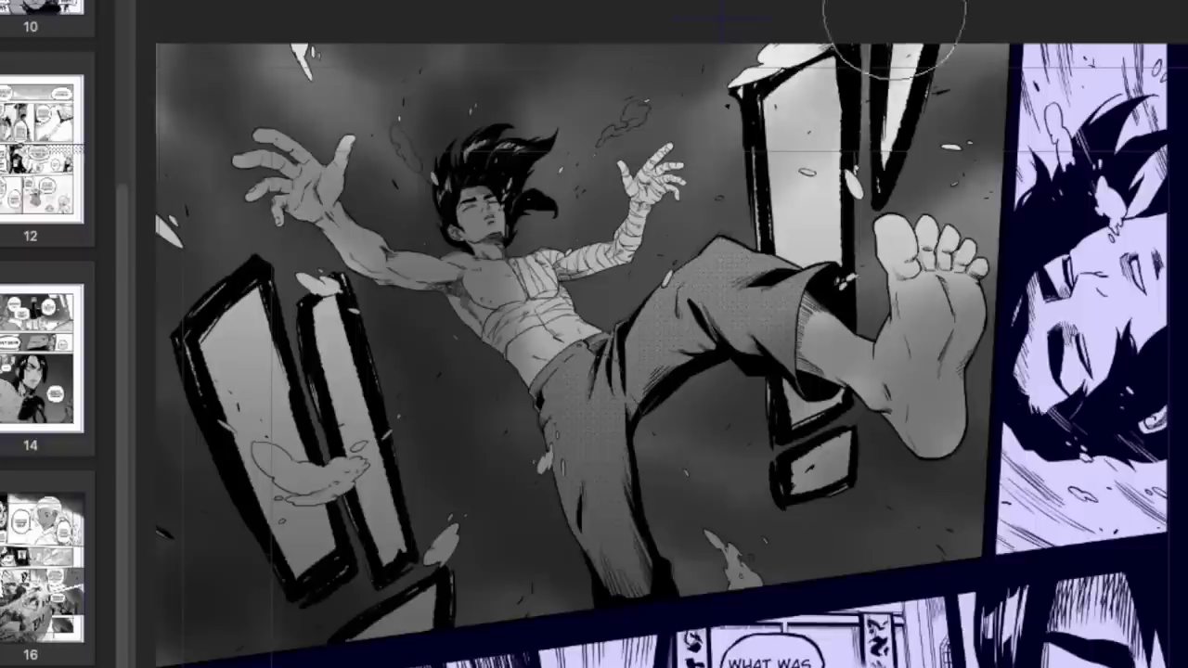
pyautogui.moveTo(977, 186); pyautogui.dragTo(995, 214)
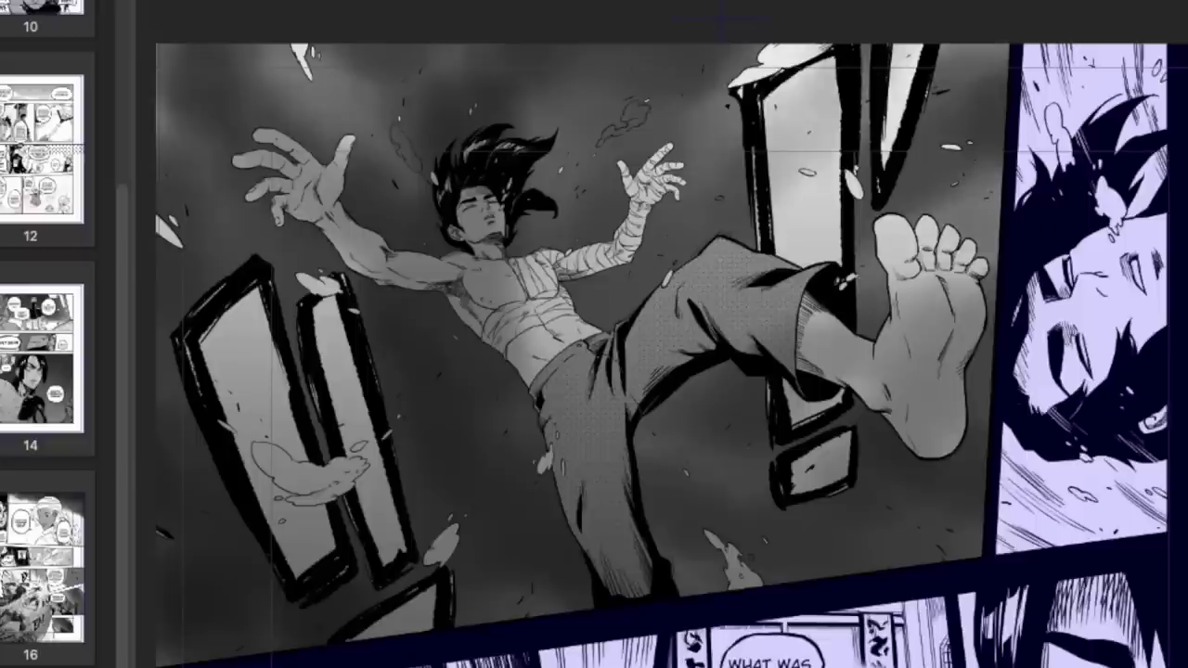
pyautogui.press('p')
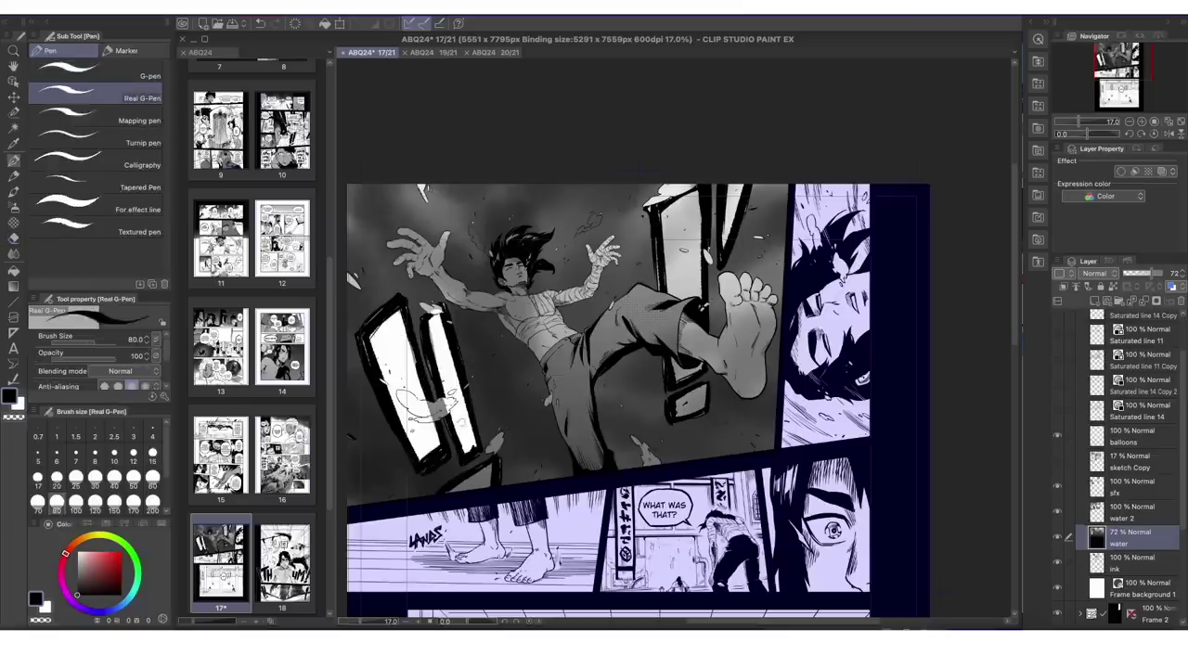
# Close gaps around the sound-effect lettering with the pen, and clear the water layer's tone from enclosed areas.
pyautogui.moveTo(448, 469); pyautogui.dragTo(490, 491)
pyautogui.scroll(4, 458, 371)
pyautogui.moveTo(426, 287); pyautogui.dragTo(426, 338)
pyautogui.press('w')
pyautogui.click(627, 568)
pyautogui.press('Delete')
pyautogui.click(730, 481)
pyautogui.click(865, 280)
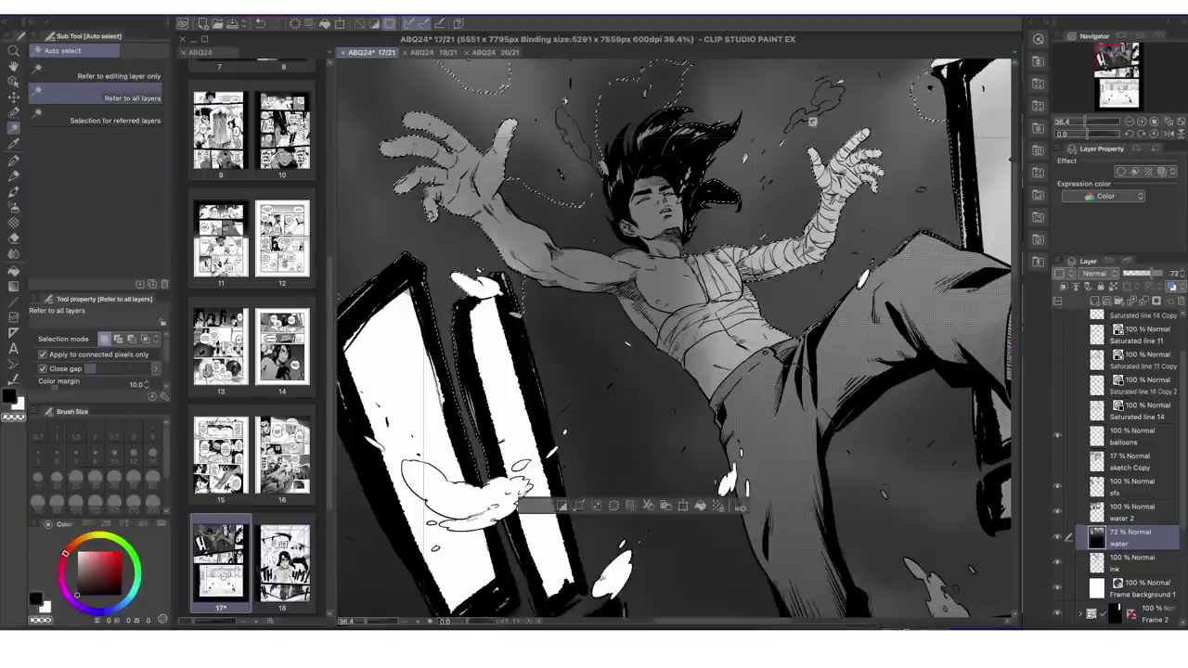
# Clean out the bubble splash near the bandaged hand on the water 2 layer with the pen.
pyautogui.press('p')
pyautogui.scroll(5, 808, 83)
pyautogui.click(1130, 514)
pyautogui.moveTo(817, 176)
pyautogui.mouseDown()
pyautogui.moveTo(849, 153)
pyautogui.moveTo(740, 253)
pyautogui.mouseUp()
pyautogui.press('e')
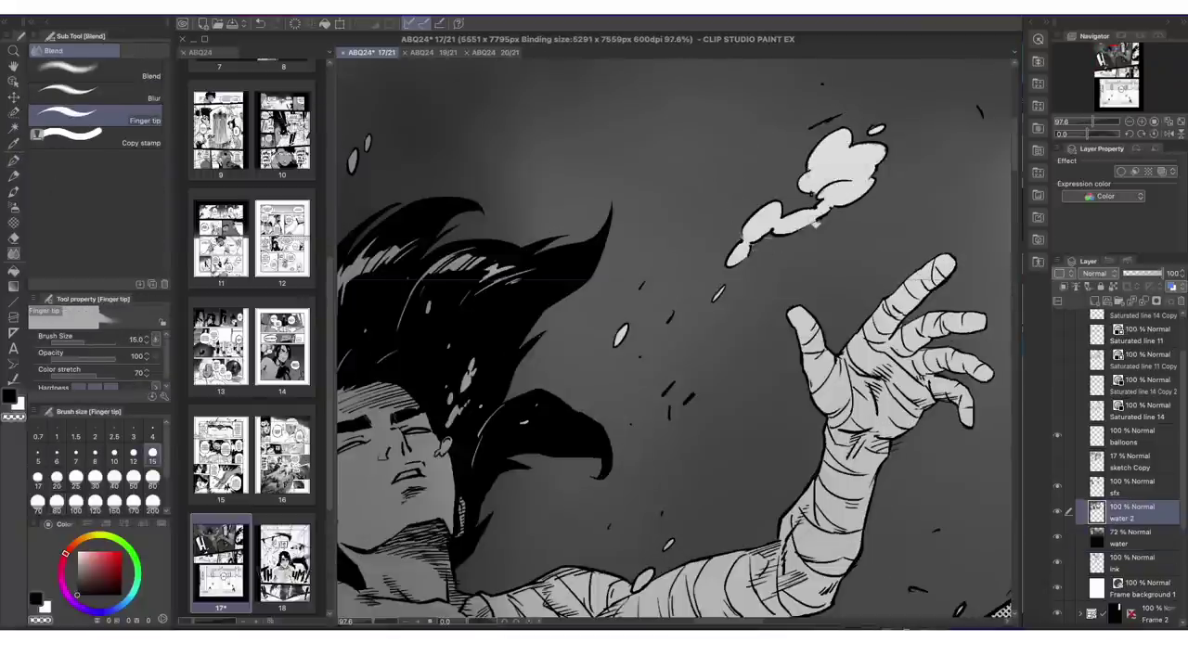
pyautogui.click(817, 221)
# Clear the darker water shading from the bubble splash beside the figure's head with the pen and Auto select.
pyautogui.press('p')
pyautogui.scroll(-5, 786, 205)
pyautogui.scroll(3, 616, 206)
pyautogui.moveTo(441, 206); pyautogui.dragTo(456, 250)
pyautogui.press('w')
pyautogui.click(473, 229)
pyautogui.press('super+d')
pyautogui.press('p')
pyautogui.moveTo(450, 206); pyautogui.dragTo(492, 290)
pyautogui.scroll(-6, 530, 257)
# Select the insides of the large sound-effect strokes near the foot, delete the water layer's tone there, and deselect.
pyautogui.click(1131, 538)
pyautogui.press('w')
pyautogui.click(704, 278)
pyautogui.keyDown('shift'); pyautogui.click(715, 414); pyautogui.keyUp('shift')
pyautogui.press('Delete')
pyautogui.press('super+d')
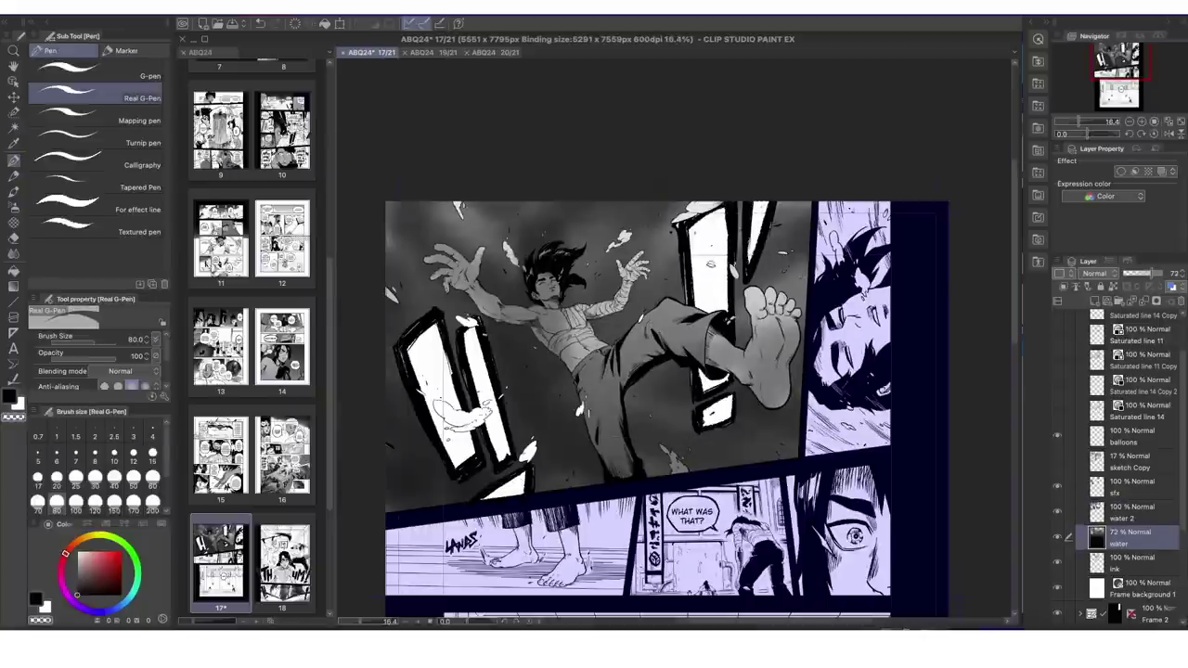
# Add one new layer above the water layer and another above the sfx layer in Frame 1, with the Droplet airbrush ready.
pyautogui.press('p')
pyautogui.press('super+shift+n')
pyautogui.press('b')
pyautogui.press('x')
pyautogui.moveTo(1127, 564); pyautogui.dragTo(1134, 477)
pyautogui.click(1138, 511)
pyautogui.press('super+shift+n')
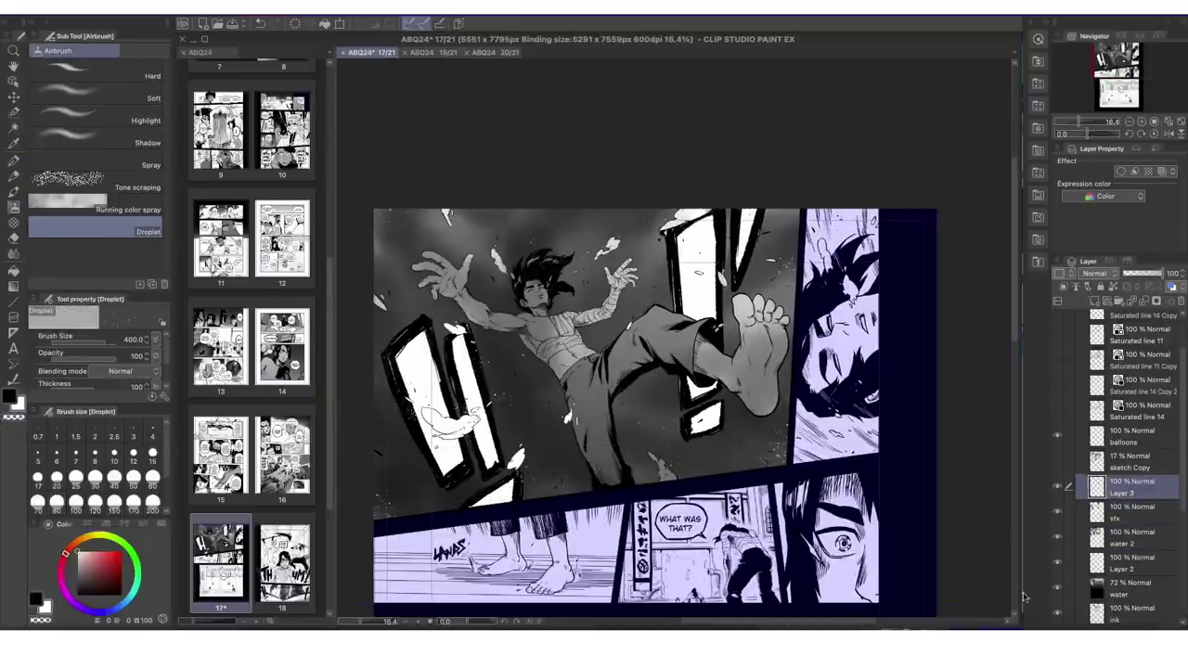
# Add a layer named water above the ink in Frame 2 and apply a vertical foreground-to-transparent gradient over the sideways face panel.
pyautogui.click(1131, 539)
pyautogui.click(1131, 589)
pyautogui.click(1131, 444)
pyautogui.press('super+shift+n')
pyautogui.press('g')
pyautogui.scroll(-6, 897, 459)
pyautogui.moveTo(873, 520); pyautogui.dragTo(871, 357)
pyautogui.scroll(8, 919, 427)
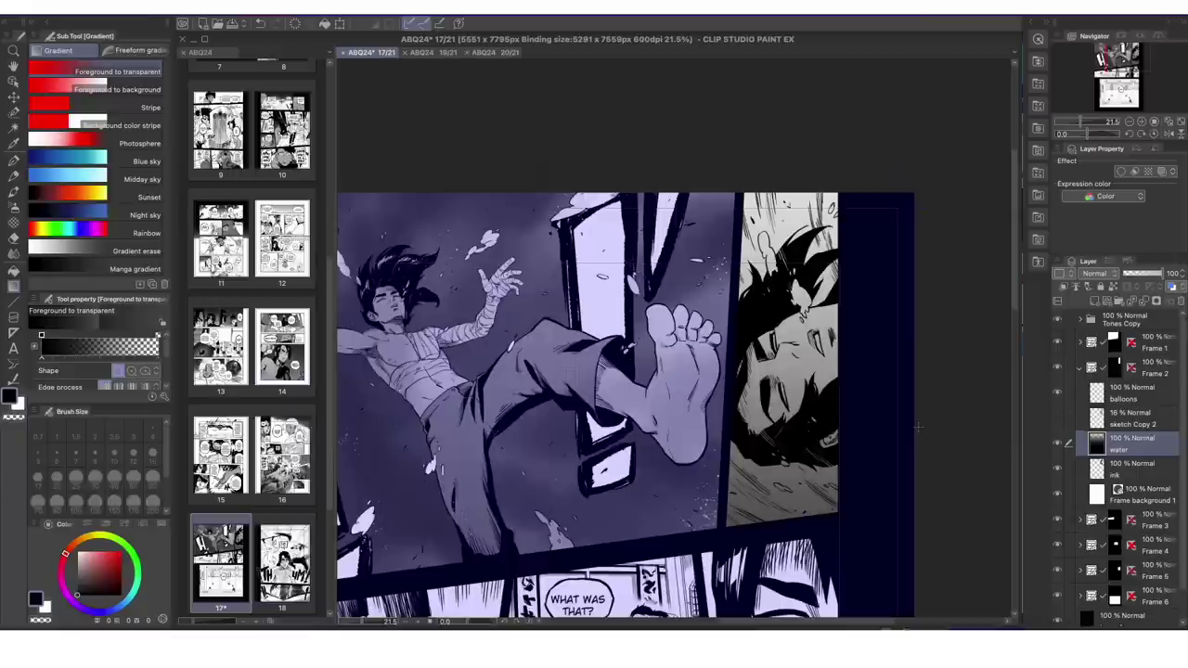
# Select the background areas of the sideways face panel on the Frame 2 water layer with Auto select and an area selection.
pyautogui.press('w')
pyautogui.click(789, 488)
pyautogui.keyDown('shift'); pyautogui.click(766, 246); pyautogui.keyUp('shift')
pyautogui.keyDown('shift'); pyautogui.click(825, 218); pyautogui.keyUp('shift')
pyautogui.press('m')
pyautogui.moveTo(834, 206); pyautogui.dragTo(834, 269)
pyautogui.moveTo(778, 515)
pyautogui.mouseDown()
pyautogui.moveTo(835, 502)
pyautogui.moveTo(817, 464)
pyautogui.mouseUp()
pyautogui.press('g')
pyautogui.scroll(-6, 781, 417)
# Add a layer above water in Frame 2, deselect, and brush size 1500 Running color edge watercolor over the sideways face panel.
pyautogui.press('b')
pyautogui.moveTo(807, 322); pyautogui.dragTo(858, 330)
pyautogui.press('super+shift+n')
pyautogui.press('super+d')
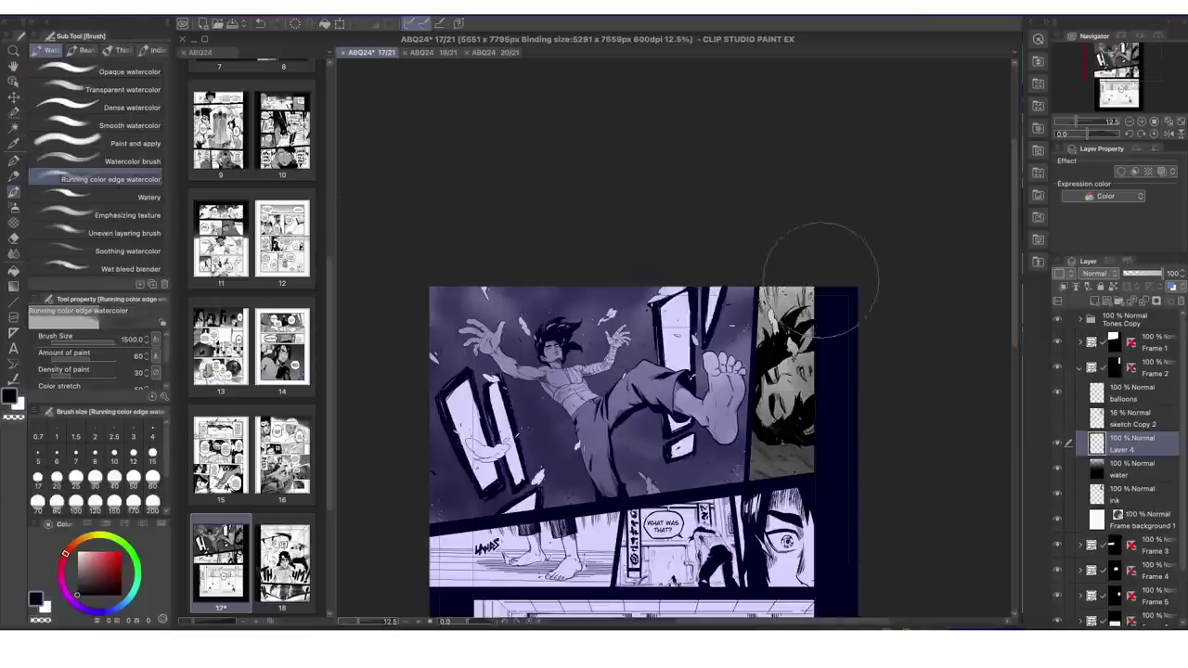
pyautogui.moveTo(821, 279); pyautogui.dragTo(776, 464)
# Add another layer directly above the water layer in Frame 2 and set the water layer's opacity to 50%.
pyautogui.press('b')
pyautogui.click(1131, 469)
pyautogui.press('super+shift+n')
pyautogui.press('x')
pyautogui.click(1130, 494)
pyautogui.click(1143, 274)
pyautogui.click(1130, 444)
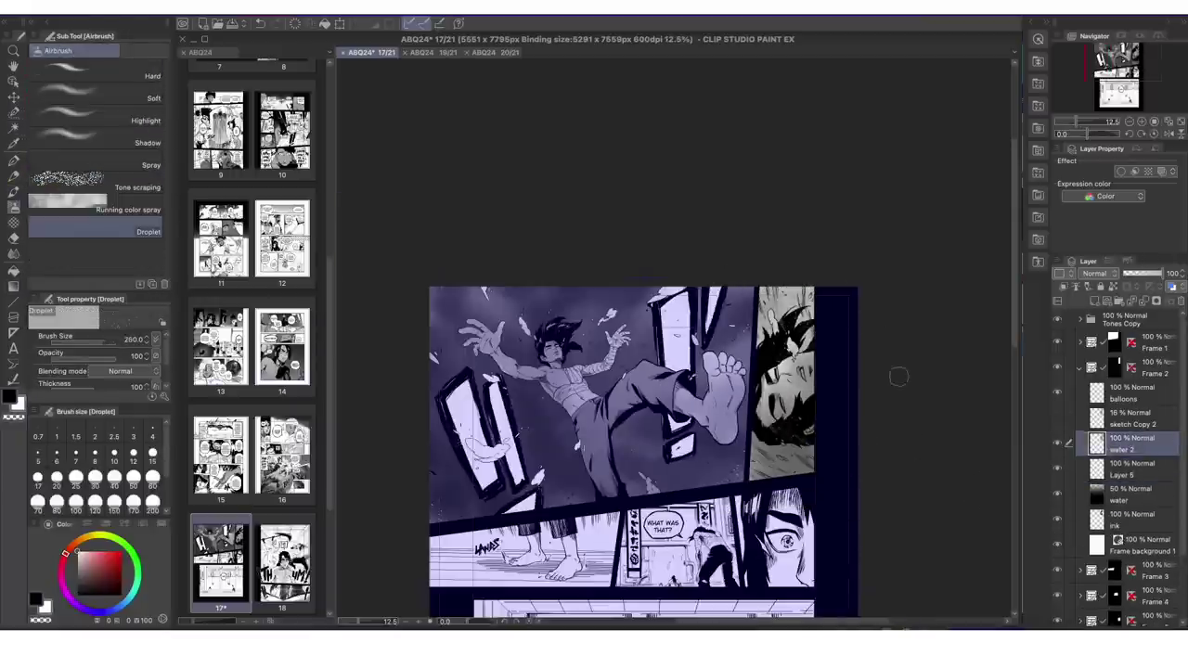
# Reduce the Droplet airbrush to size 100.
pyautogui.press('[')
pyautogui.press('[')
pyautogui.press('[')
pyautogui.press('[')
pyautogui.press('[')
pyautogui.press('[')
# Duplicate the Saturated line 14 Copy 2 layer in Frame 1 and leave only the duplicate shown.
pyautogui.scroll(-3, 899, 376)
pyautogui.click(1080, 343)
pyautogui.click(1057, 444)
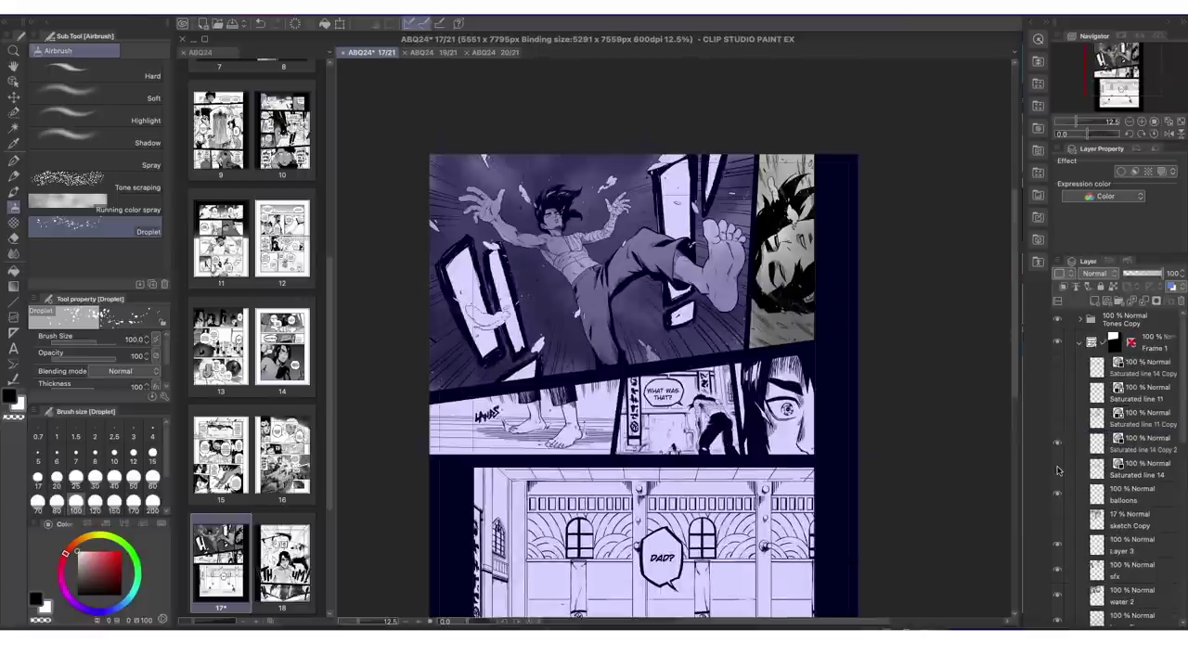
pyautogui.click(1142, 444)
pyautogui.press('super+c')
pyautogui.press('super+v')
pyautogui.click(1057, 469)
# Apply a white layer color to the duplicated saturated lines in the falling figure panel.
pyautogui.click(1162, 171)
pyautogui.click(1133, 186)
pyautogui.click(446, 243)
pyautogui.click(728, 232)
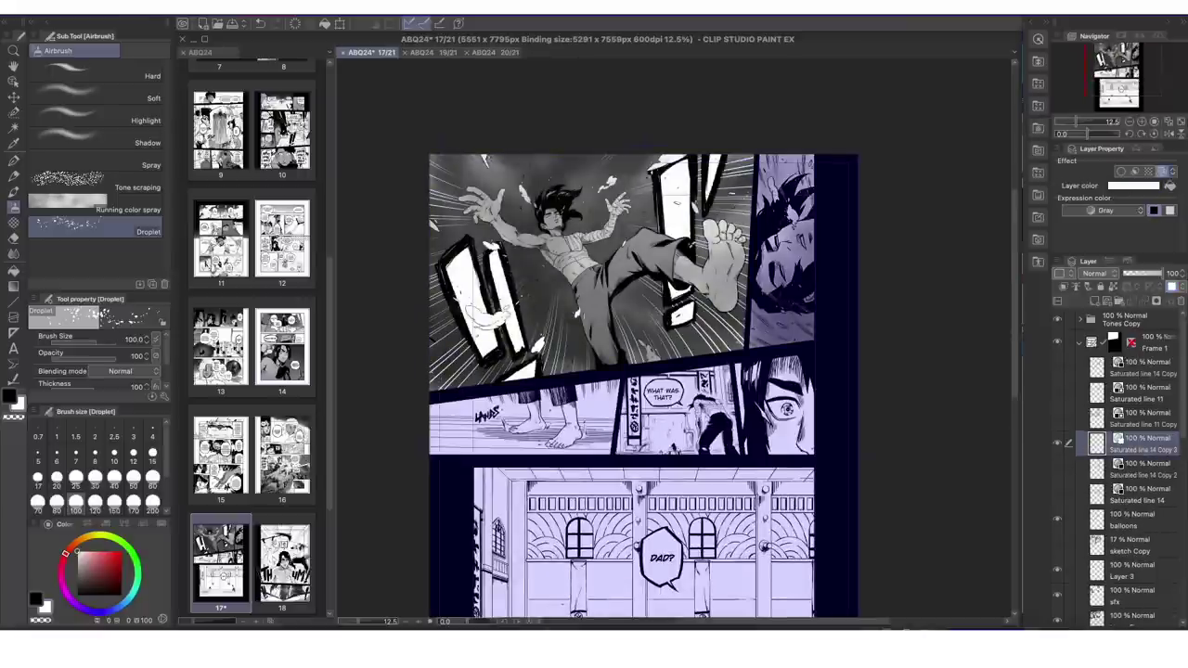
pyautogui.scroll(5, 678, 257)
pyautogui.scroll(-5, 869, 320)
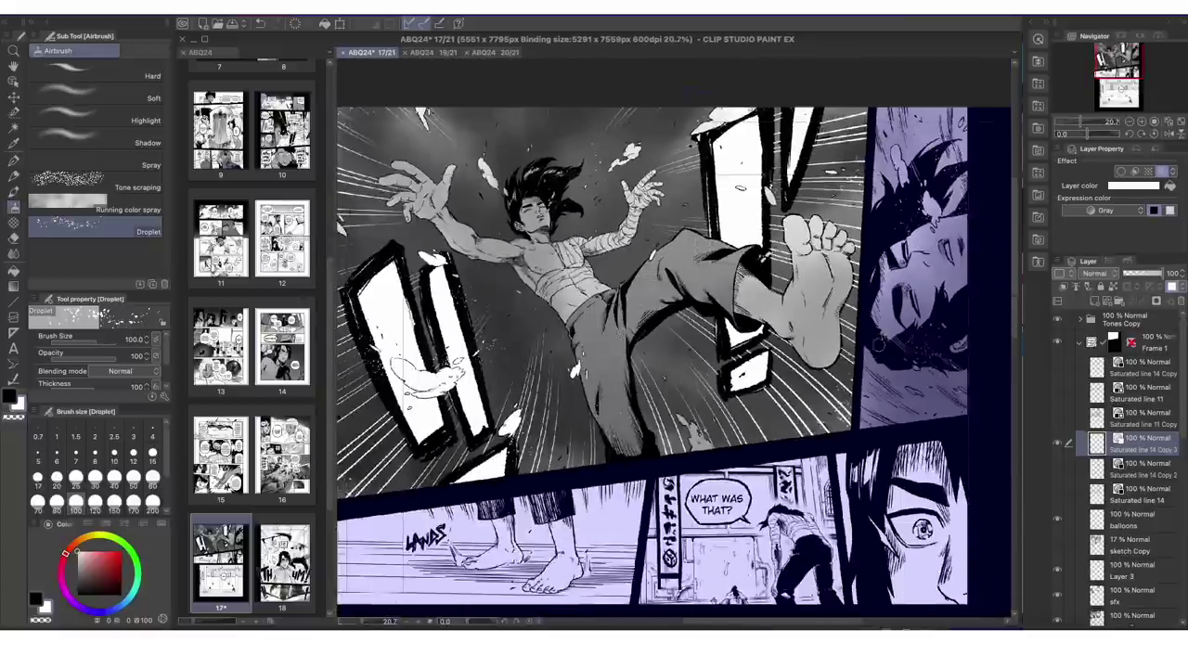
# Adjust a lower layer's blending mode, move layers higher in the stack, and save the page.
pyautogui.scroll(-3, 1142, 557)
pyautogui.scroll(-2, 1142, 557)
pyautogui.click(1144, 592)
pyautogui.click(1099, 273)
pyautogui.click(1098, 299)
pyautogui.moveTo(1147, 596); pyautogui.dragTo(1156, 330)
pyautogui.press('super+s')
pyautogui.click(1142, 519)
pyautogui.scroll(2, 1142, 519)
pyautogui.moveTo(1147, 569); pyautogui.dragTo(1156, 377)
pyautogui.scroll(2, 1168, 352)
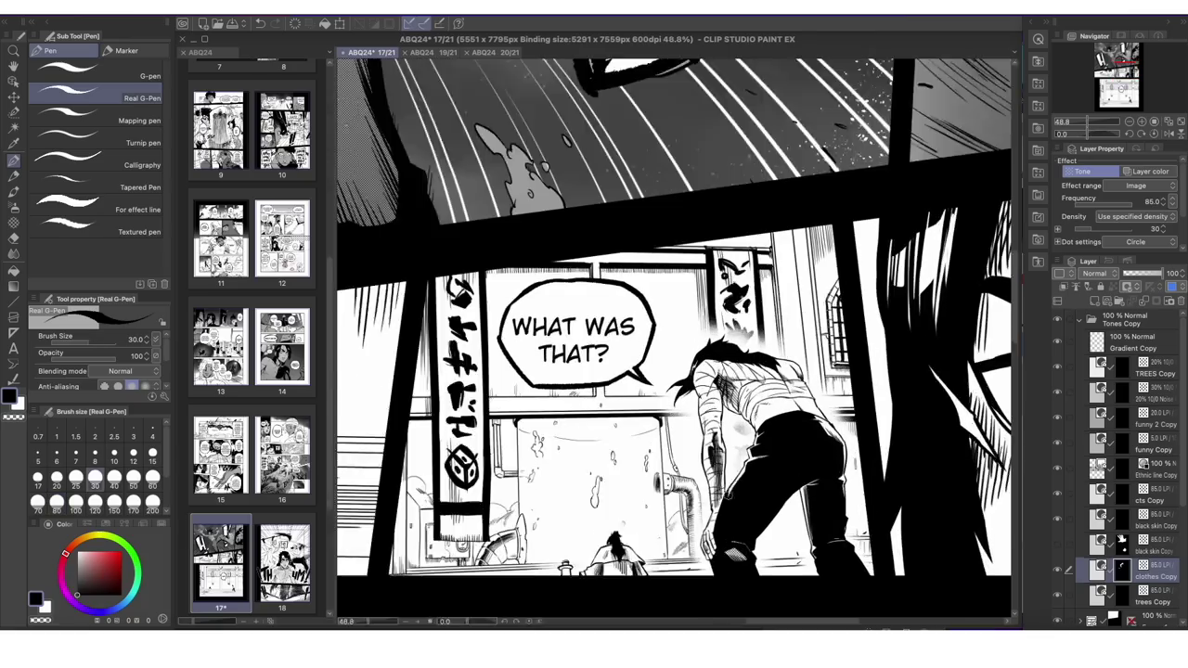
# Airbrush soft tone inside the selected tank in the "What was that?" panel on the cts Copy layer, at brush size 2000.
pyautogui.scroll(-2, 748, 551)
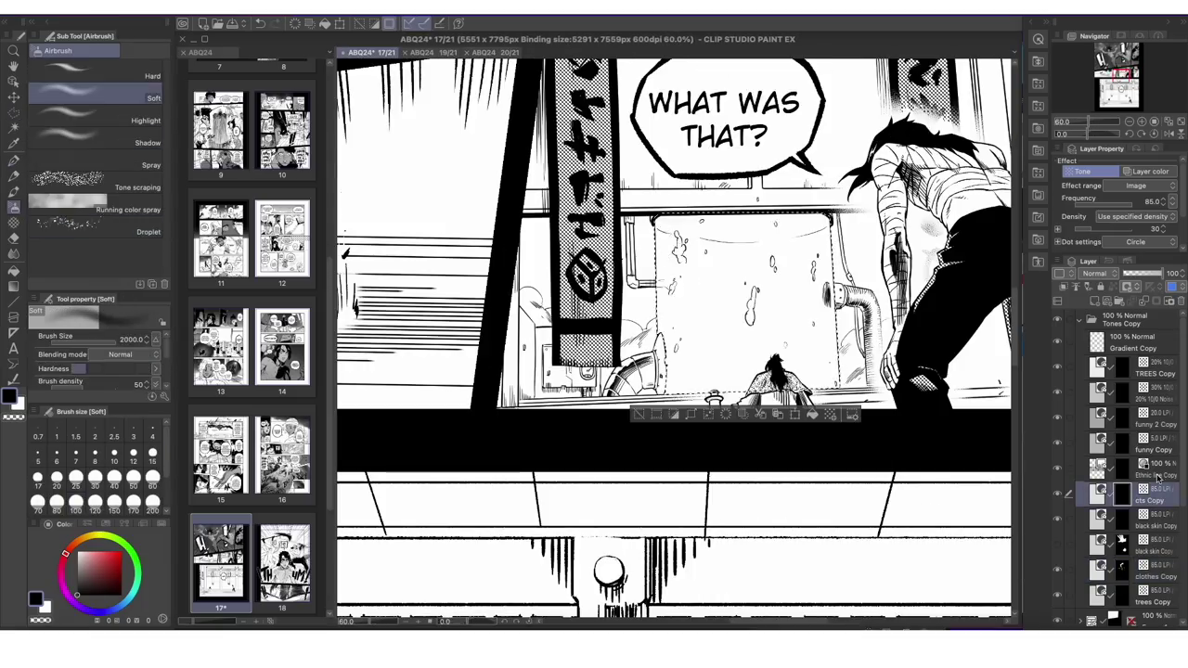
pyautogui.moveTo(733, 278)
pyautogui.mouseDown()
pyautogui.moveTo(817, 315)
pyautogui.moveTo(771, 372)
pyautogui.mouseUp()
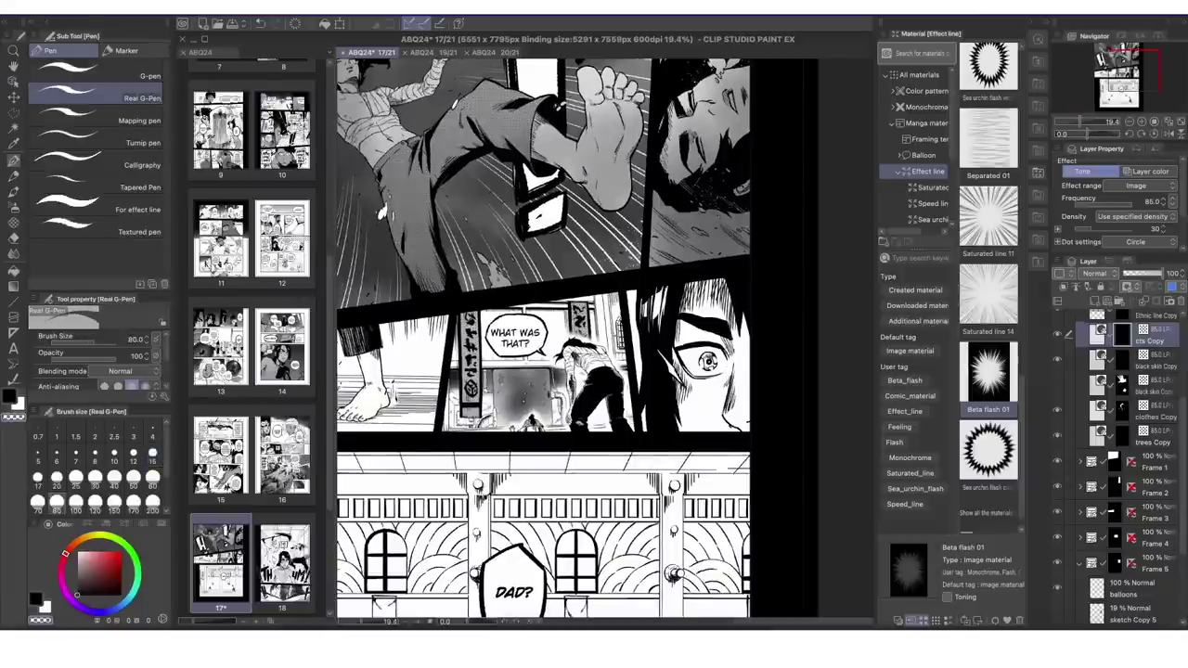
# Fill the face around the eye in the close-up panel with the cts Copy tone using the Real G-Pen.
pyautogui.moveTo(741, 279)
pyautogui.mouseDown()
pyautogui.moveTo(692, 351)
pyautogui.moveTo(695, 390)
pyautogui.moveTo(681, 398)
pyautogui.moveTo(754, 388)
pyautogui.moveTo(713, 428)
pyautogui.mouseUp()
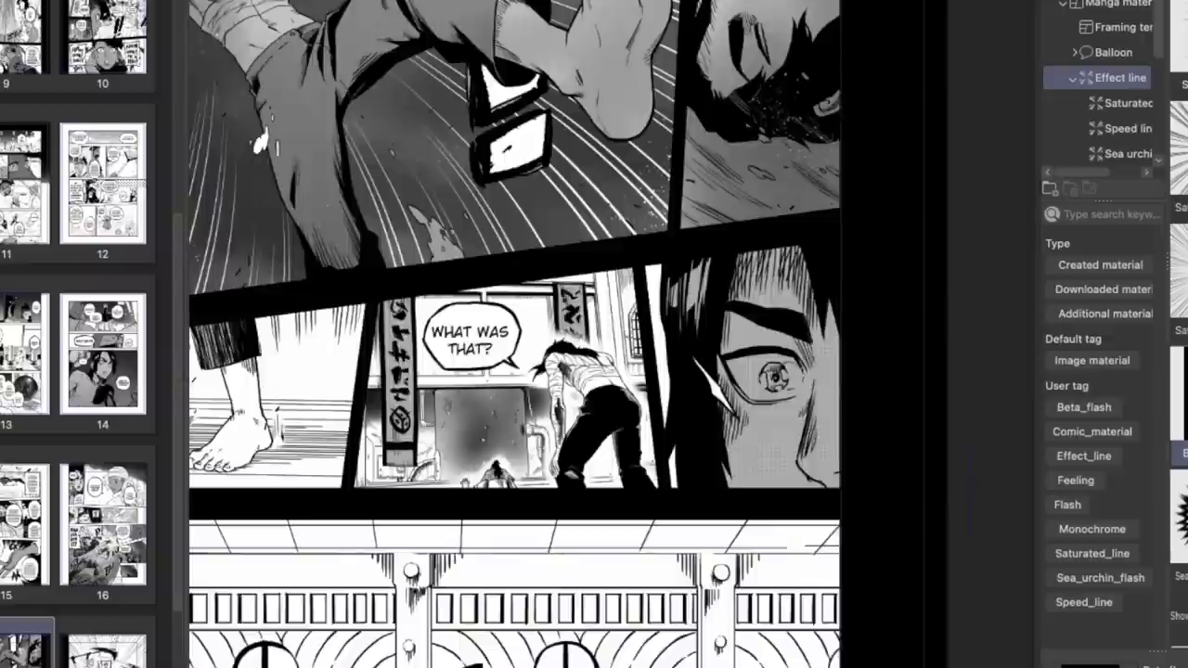
pyautogui.scroll(2, 714, 369)
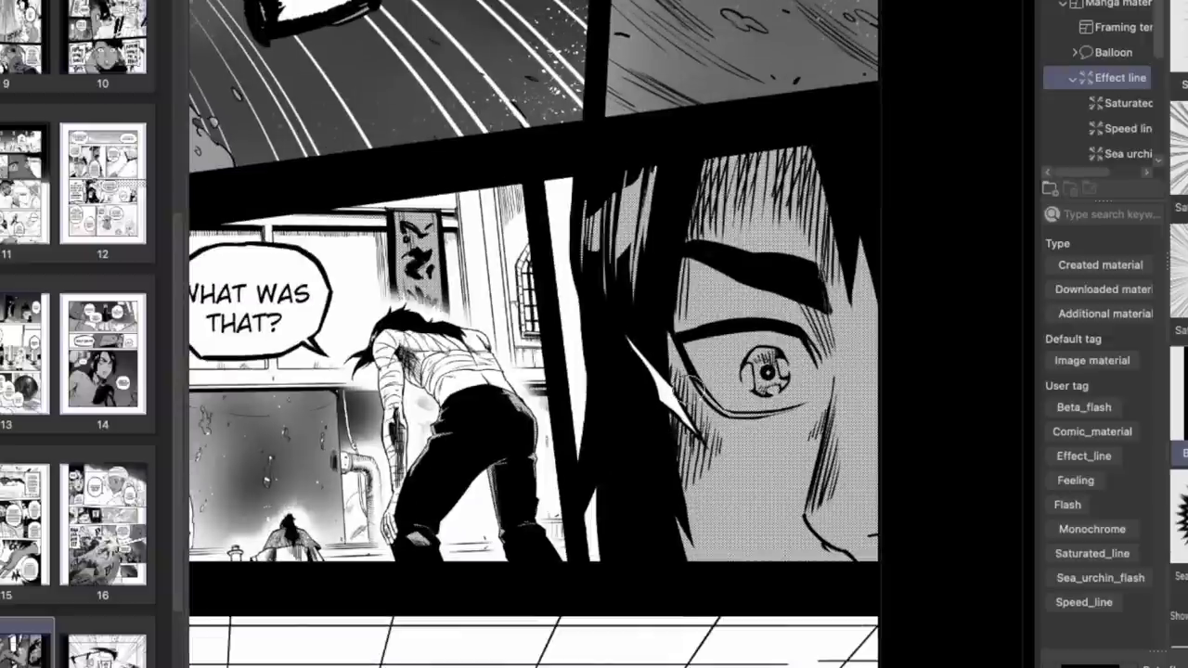
pyautogui.moveTo(748, 366)
pyautogui.mouseDown()
pyautogui.moveTo(747, 384)
pyautogui.moveTo(777, 388)
pyautogui.moveTo(784, 374)
pyautogui.mouseUp()
pyautogui.scroll(-4, 832, 354)
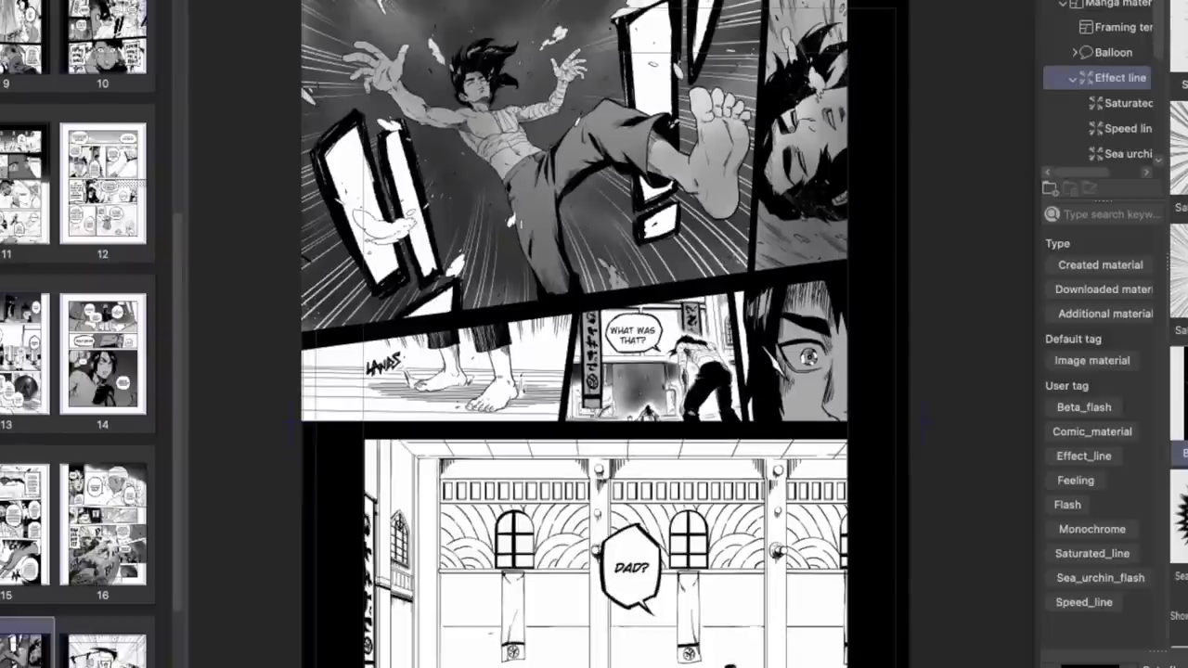
# Outline the tall banner at the edge of the hall panel for the clothes Copy tone, and deselect it.
pyautogui.click(1187, 176)
pyautogui.scroll(-4, 631, 390)
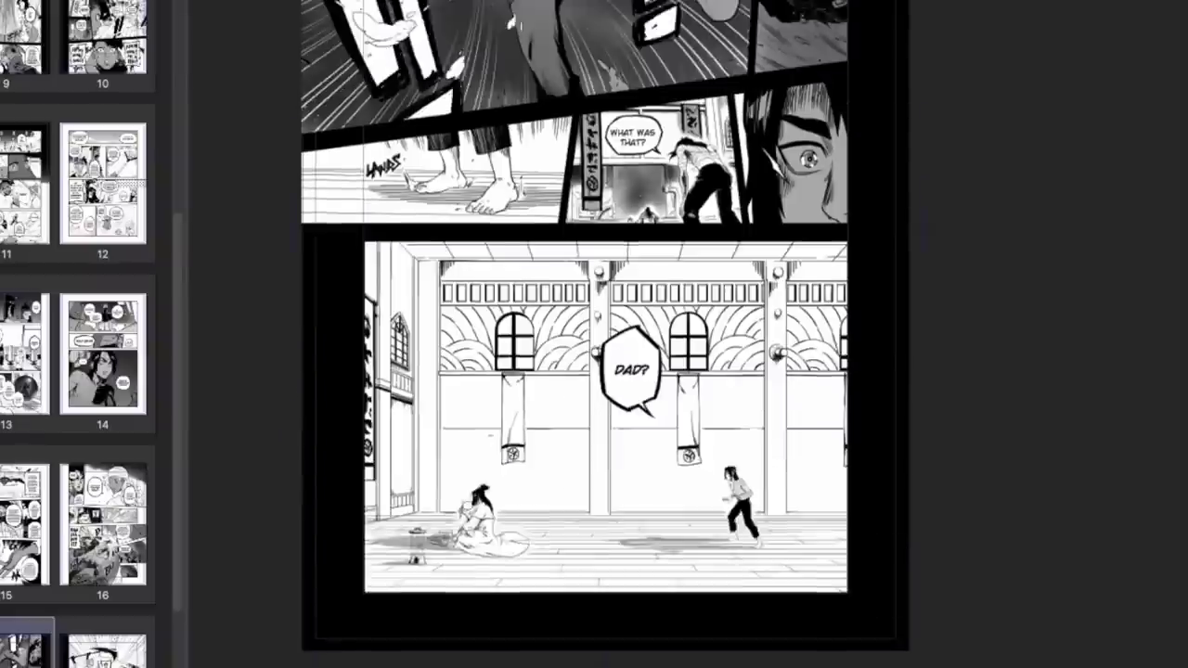
pyautogui.click(489, 86)
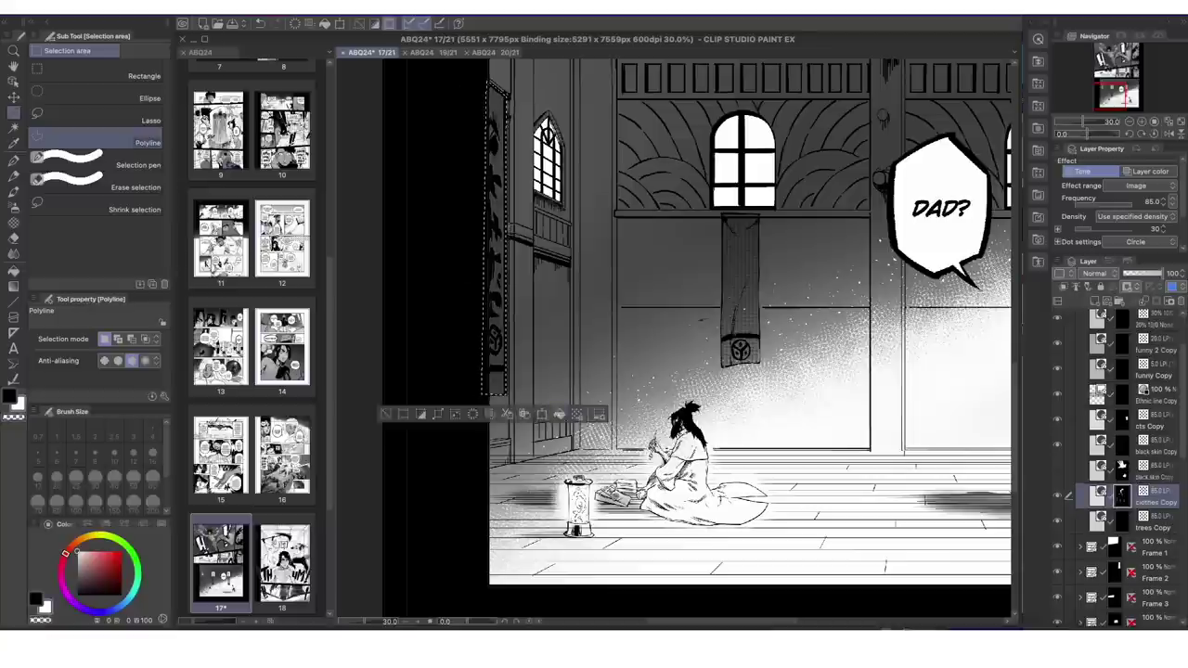
pyautogui.hotkey('ctrl', 'd')
# Shade the running figure's face, shirt and feet in the hall panel with the cts Copy tone using the Real G-Pen.
pyautogui.click(1151, 419)
pyautogui.press('p')
pyautogui.scroll(4, 499, 249)
pyautogui.scroll(-10, 1128, 547)
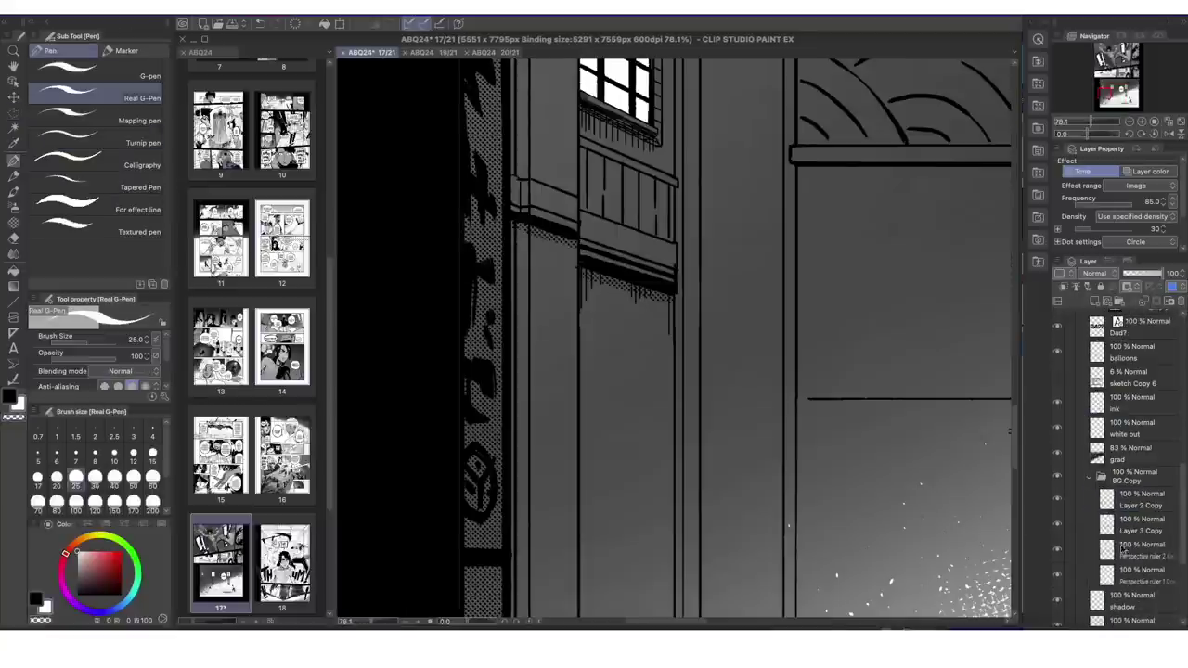
pyautogui.click(1142, 550)
pyautogui.scroll(3, 679, 269)
pyautogui.moveTo(691, 225); pyautogui.dragTo(688, 284)
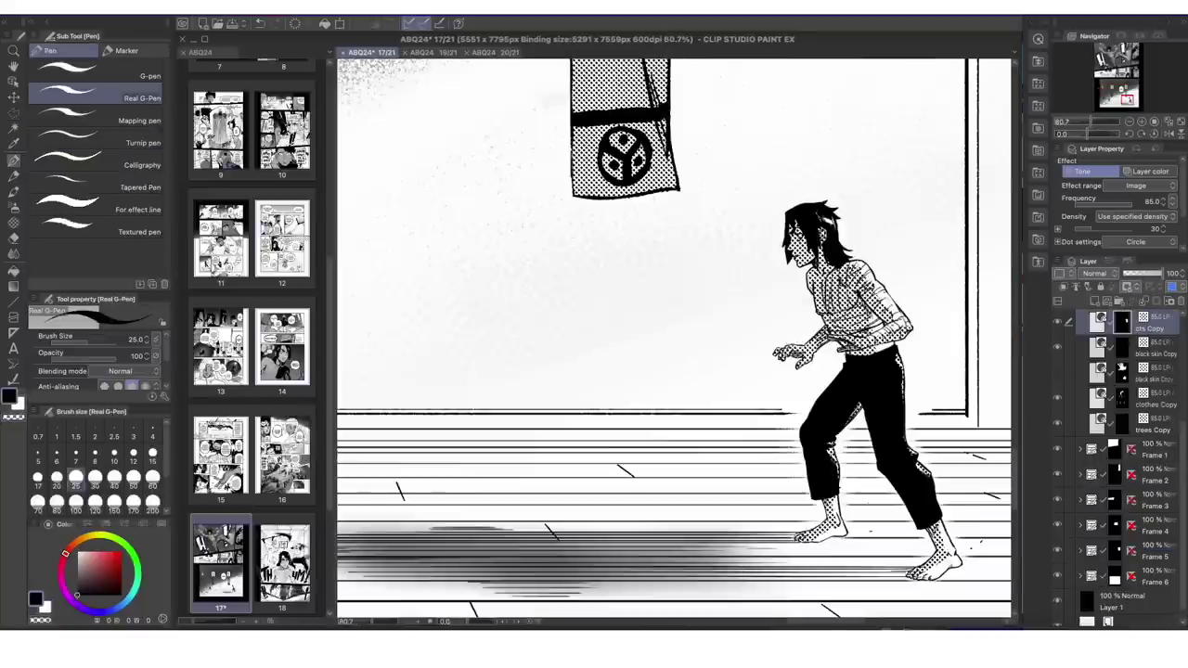
pyautogui.scroll(-2, 589, 297)
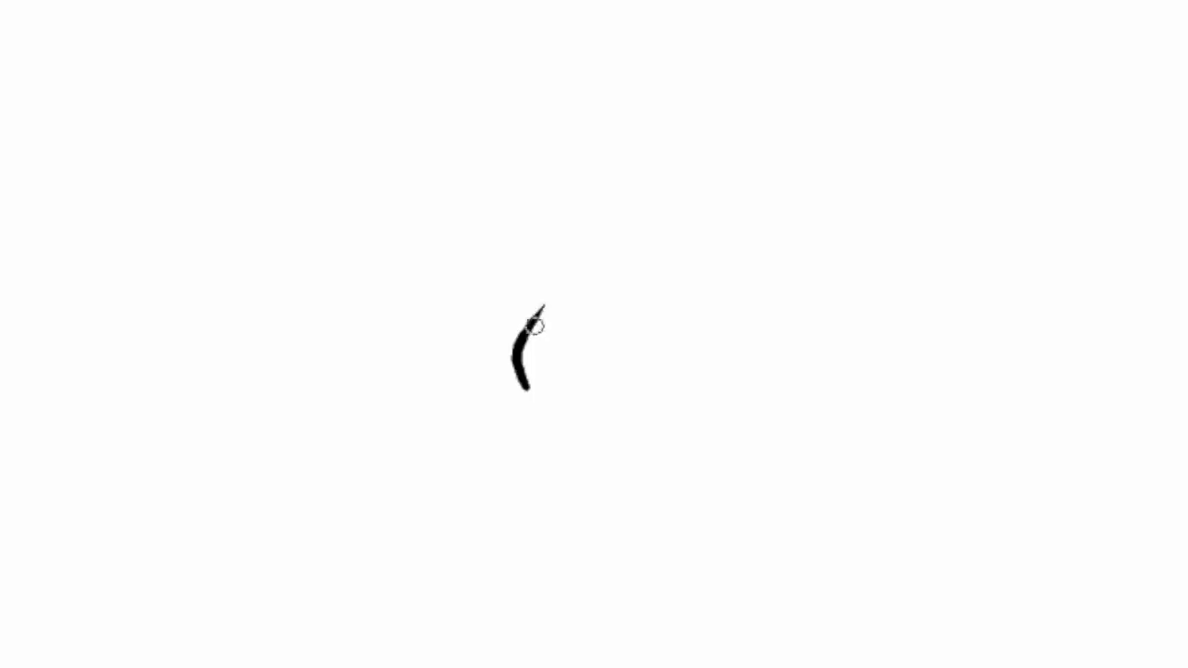
# Ink a small flame outline on the blank illustration and create a tone layer from a small triangular selection beside it.
pyautogui.moveTo(539, 313)
pyautogui.mouseDown()
pyautogui.moveTo(534, 343)
pyautogui.moveTo(563, 307)
pyautogui.moveTo(567, 253)
pyautogui.moveTo(578, 301)
pyautogui.moveTo(568, 331)
pyautogui.mouseUp()
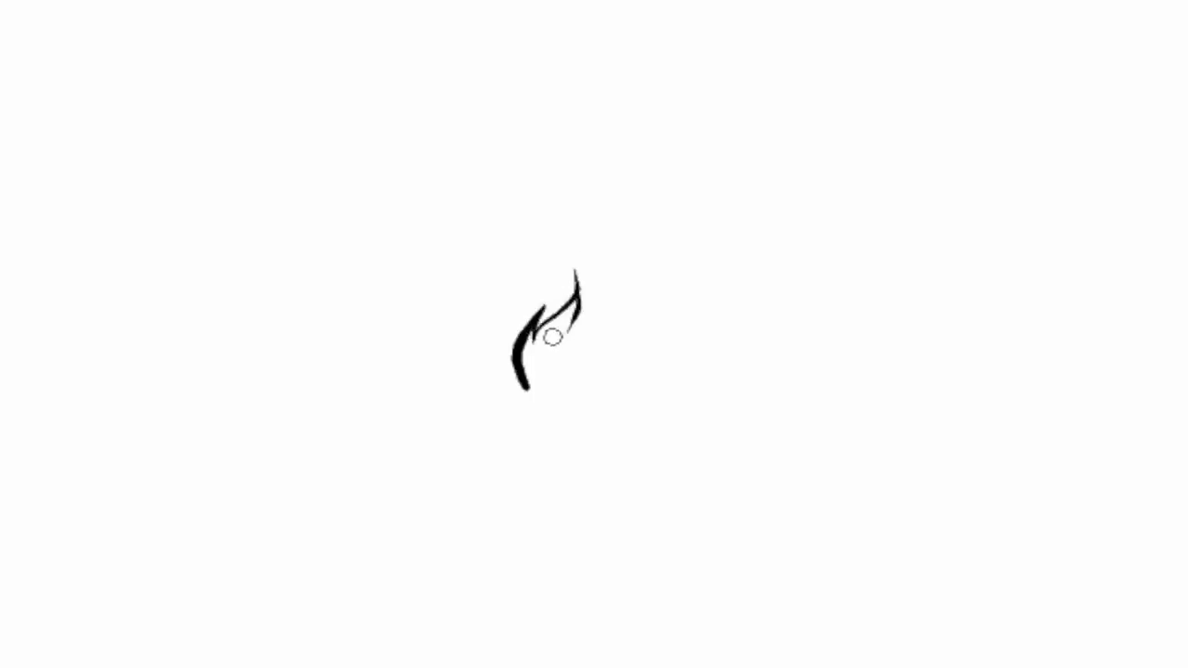
pyautogui.moveTo(547, 305)
pyautogui.mouseDown()
pyautogui.moveTo(538, 291)
pyautogui.moveTo(553, 245)
pyautogui.moveTo(527, 311)
pyautogui.mouseUp()
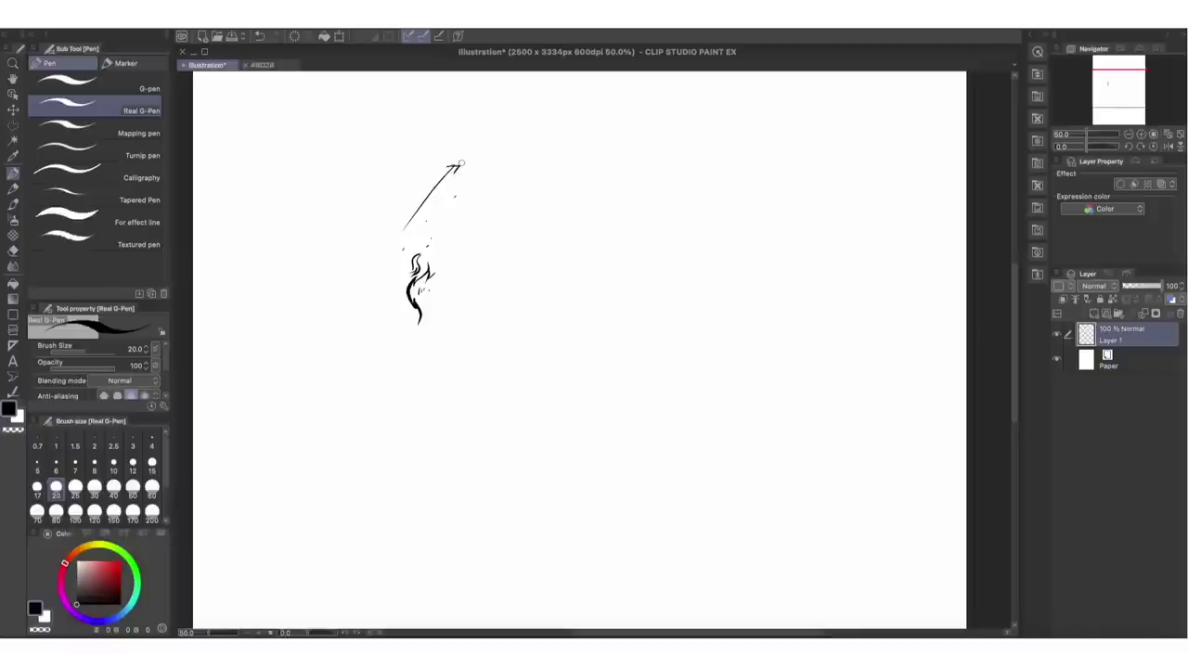
pyautogui.hotkey('ctrl', 'z')
pyautogui.hotkey('ctrl', 'z')
pyautogui.moveTo(438, 267)
pyautogui.mouseDown()
pyautogui.moveTo(456, 239)
pyautogui.moveTo(464, 266)
pyautogui.moveTo(423, 328)
pyautogui.mouseUp()
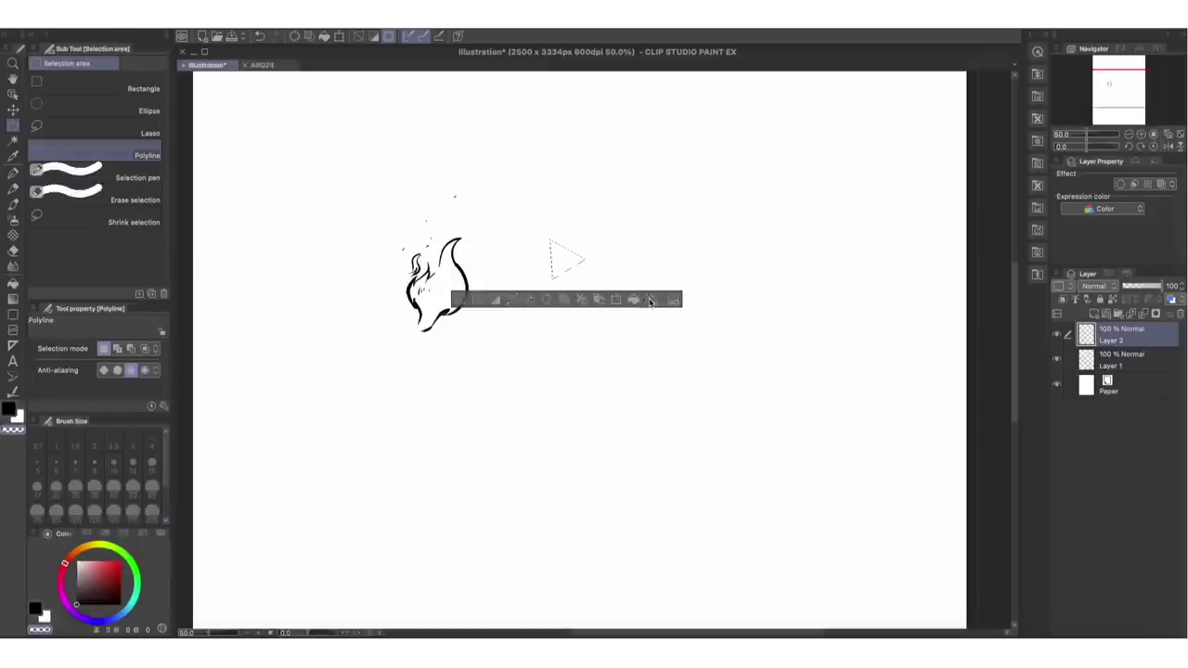
pyautogui.click(650, 305)
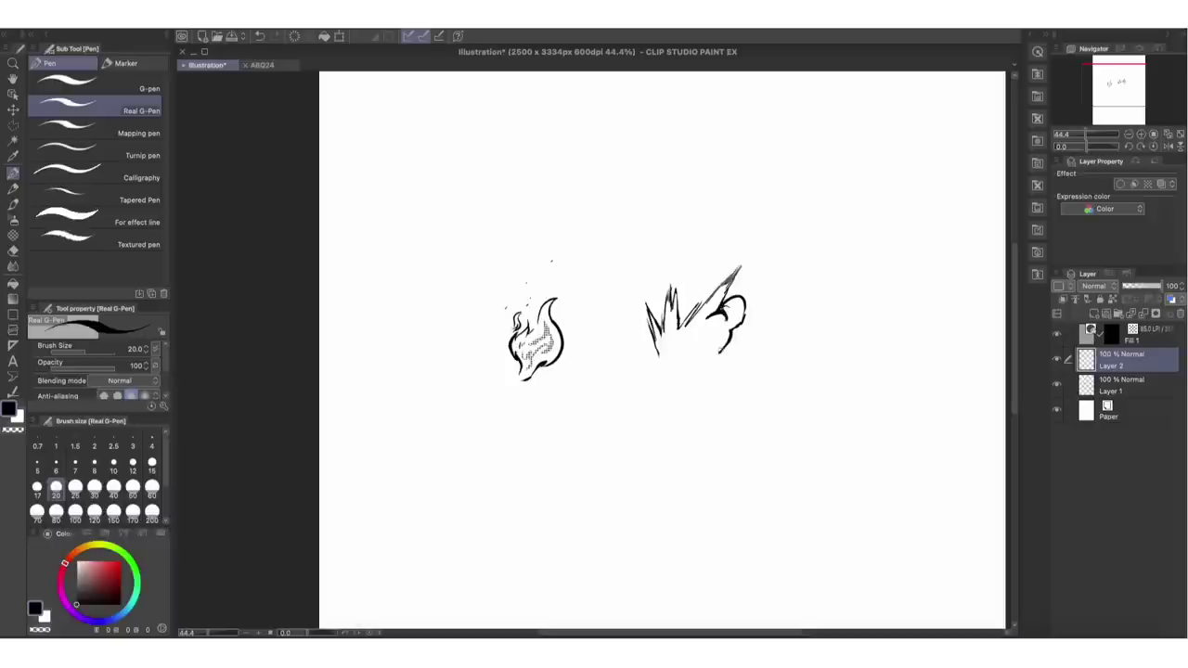
# Ink the explosion's long upper spikes and the first rounded smoke puffs beside the flame on Layer 2.
pyautogui.moveTo(672, 338); pyautogui.dragTo(724, 284)
pyautogui.moveTo(687, 327); pyautogui.dragTo(730, 283)
pyautogui.moveTo(671, 340); pyautogui.dragTo(680, 316)
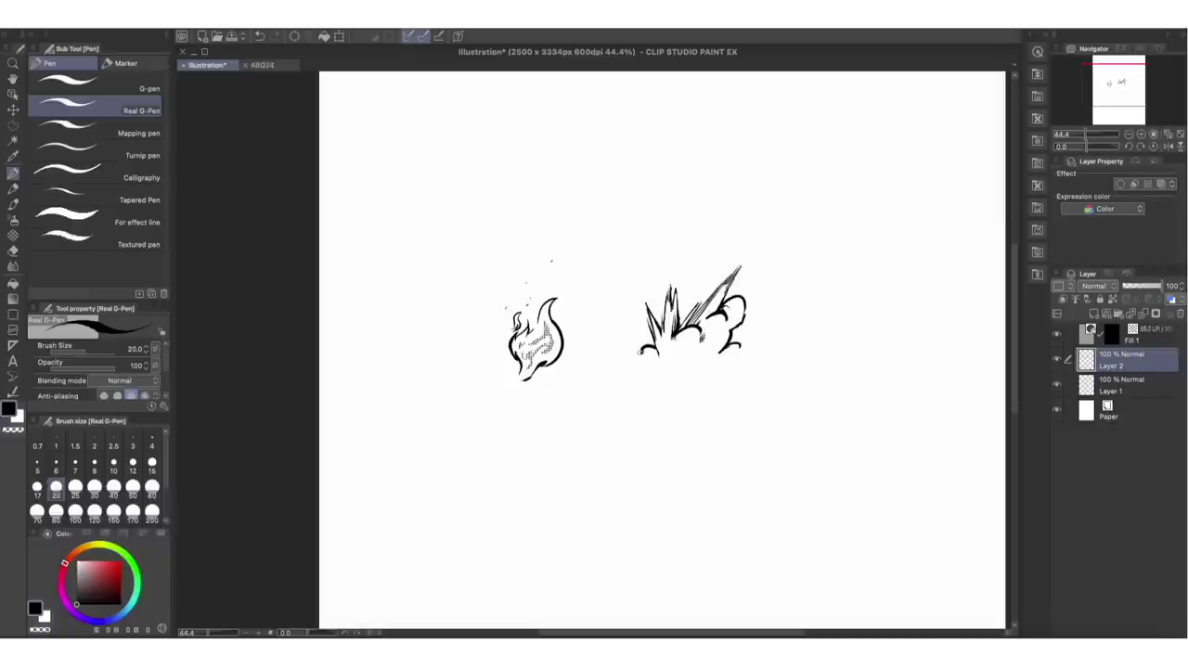
pyautogui.moveTo(644, 356)
pyautogui.mouseDown()
pyautogui.moveTo(627, 364)
pyautogui.moveTo(658, 390)
pyautogui.moveTo(687, 390)
pyautogui.moveTo(666, 358)
pyautogui.mouseUp()
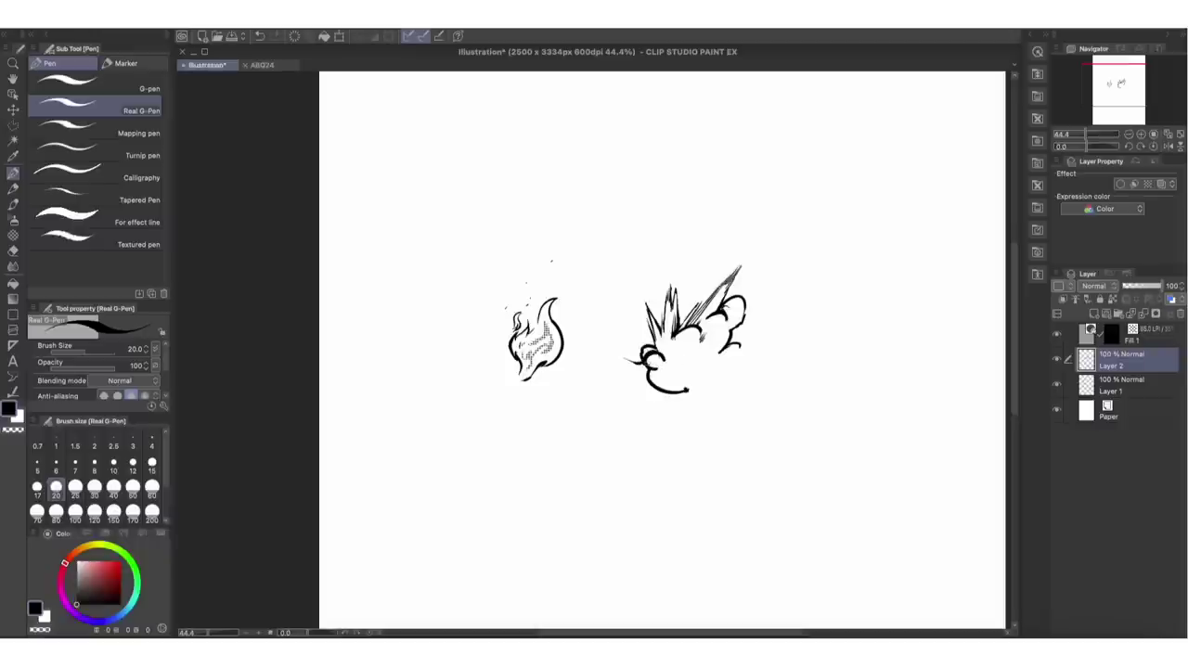
# Complete the lower outline of the explosion's smoke cloud and ink sharp rays shooting out from both sides.
pyautogui.moveTo(648, 366)
pyautogui.mouseDown()
pyautogui.moveTo(606, 356)
pyautogui.moveTo(638, 396)
pyautogui.moveTo(622, 404)
pyautogui.mouseUp()
pyautogui.moveTo(679, 458); pyautogui.dragTo(740, 446)
pyautogui.moveTo(788, 363)
pyautogui.mouseDown()
pyautogui.moveTo(806, 421)
pyautogui.moveTo(781, 426)
pyautogui.mouseUp()
pyautogui.moveTo(817, 360)
pyautogui.mouseDown()
pyautogui.moveTo(850, 342)
pyautogui.moveTo(846, 383)
pyautogui.mouseUp()
pyautogui.moveTo(845, 383); pyautogui.dragTo(949, 373)
pyautogui.moveTo(847, 392); pyautogui.dragTo(945, 372)
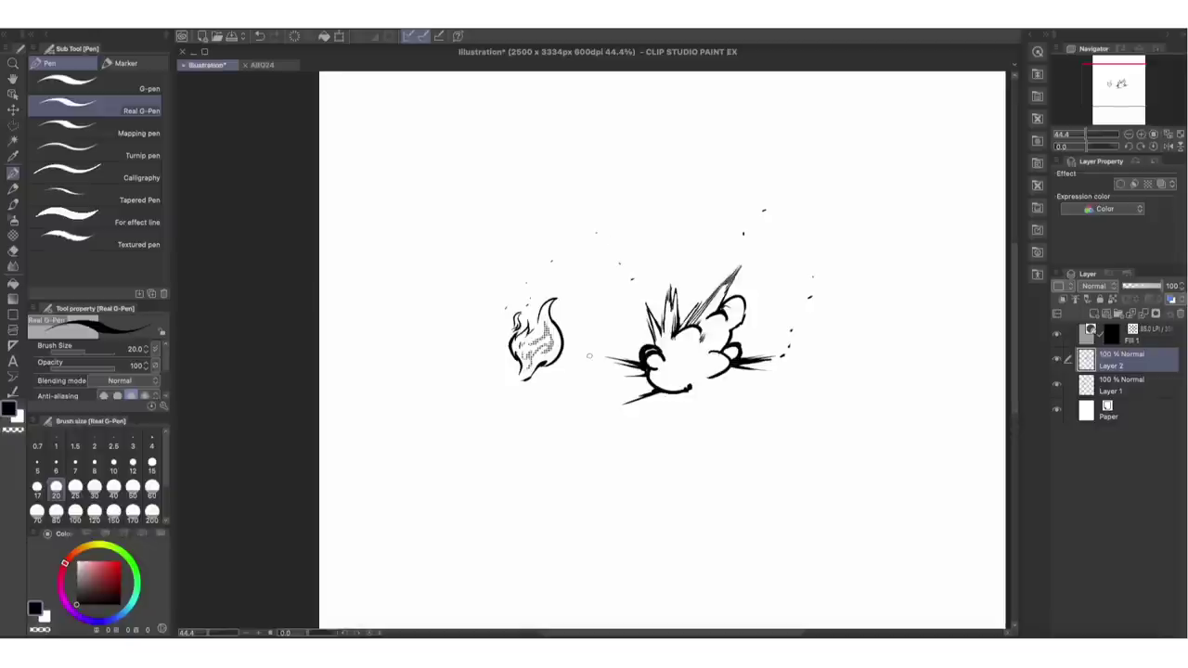
# Draw three arrows pointing outward from the explosion and add denser spikes along its underside.
pyautogui.moveTo(761, 285); pyautogui.dragTo(778, 264)
pyautogui.moveTo(760, 336); pyautogui.dragTo(818, 324)
pyautogui.moveTo(684, 277); pyautogui.dragTo(681, 235)
pyautogui.moveTo(748, 373)
pyautogui.mouseDown()
pyautogui.moveTo(778, 368)
pyautogui.moveTo(625, 401)
pyautogui.mouseUp()
pyautogui.moveTo(657, 389); pyautogui.dragTo(623, 402)
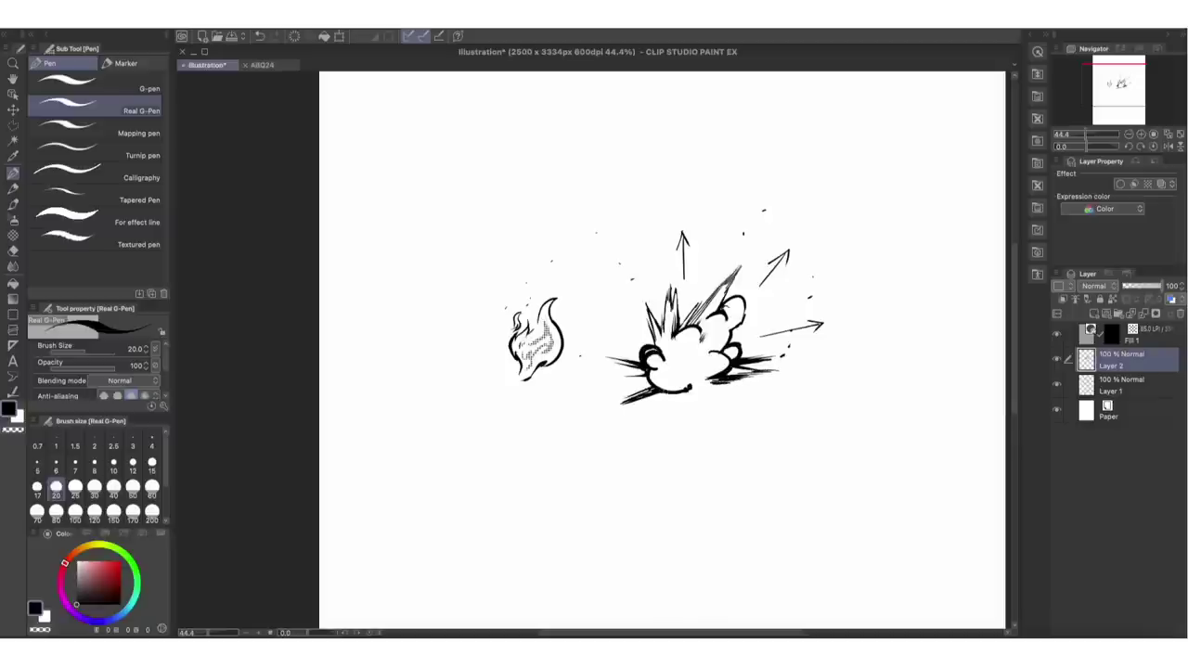
pyautogui.moveTo(698, 388); pyautogui.dragTo(673, 414)
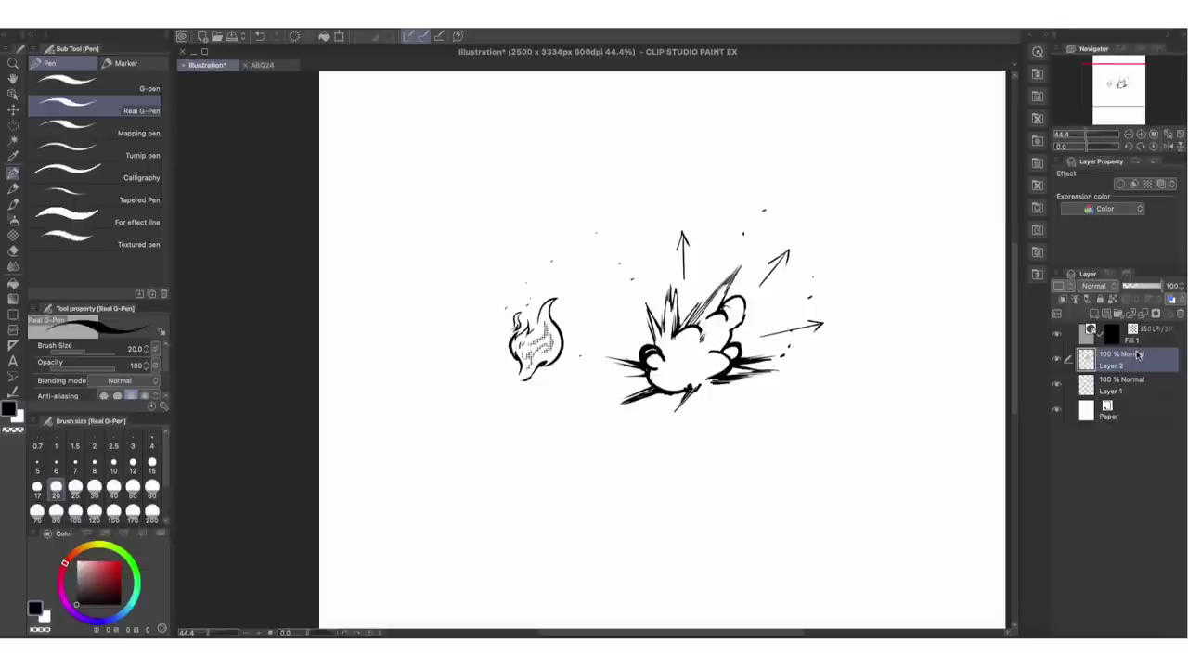
# Select a wide rectangle below the flame and fill it with a vertical dark-to-transparent gradient.
pyautogui.press('m')
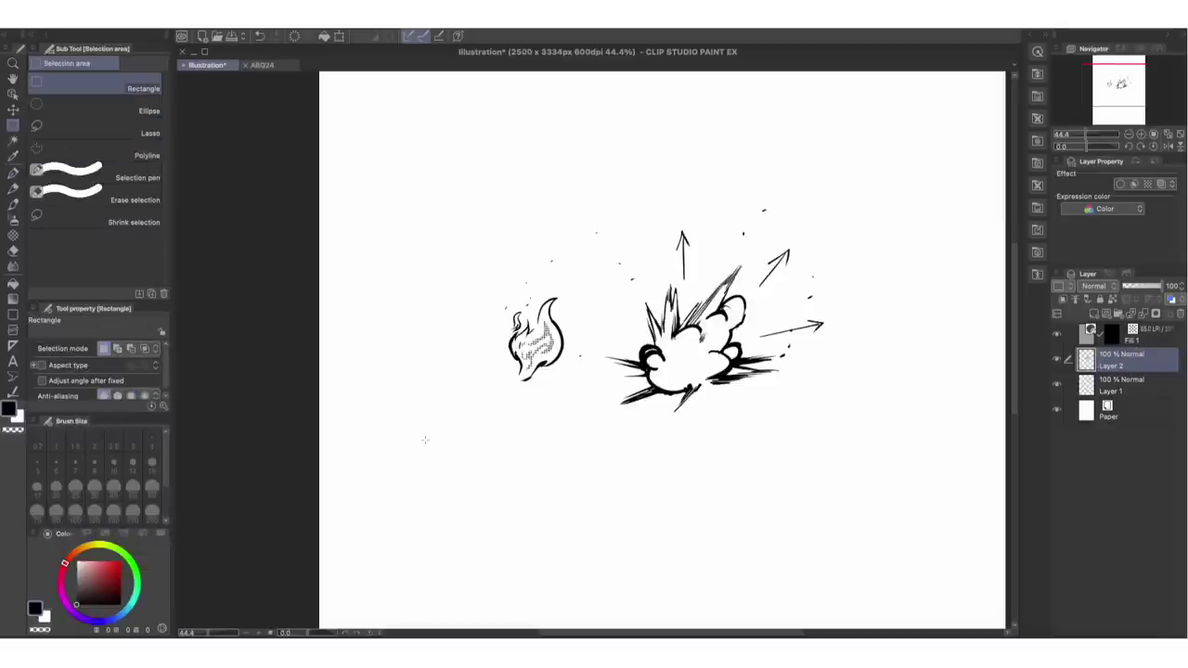
pyautogui.moveTo(404, 412); pyautogui.dragTo(608, 518)
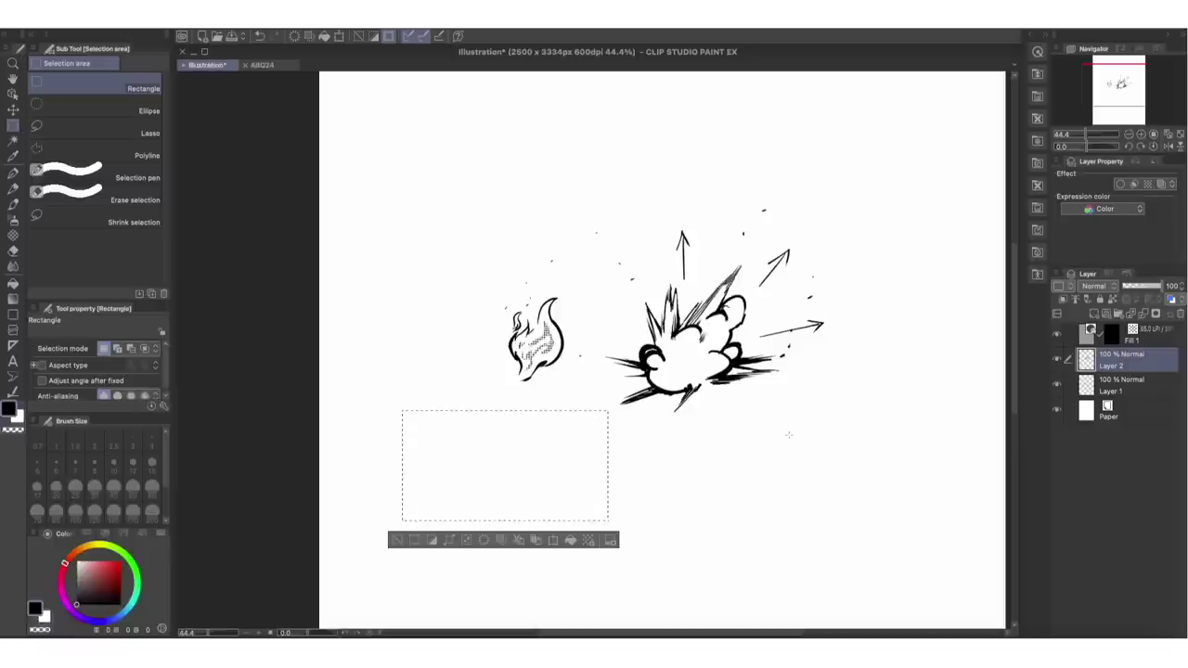
pyautogui.press('g')
pyautogui.moveTo(569, 342)
pyautogui.mouseDown()
pyautogui.moveTo(576, 524)
pyautogui.moveTo(569, 345)
pyautogui.mouseUp()
# Draw a white flame with sparks flying above it inside the gradient rectangle using the Real G-Pen.
pyautogui.press('p')
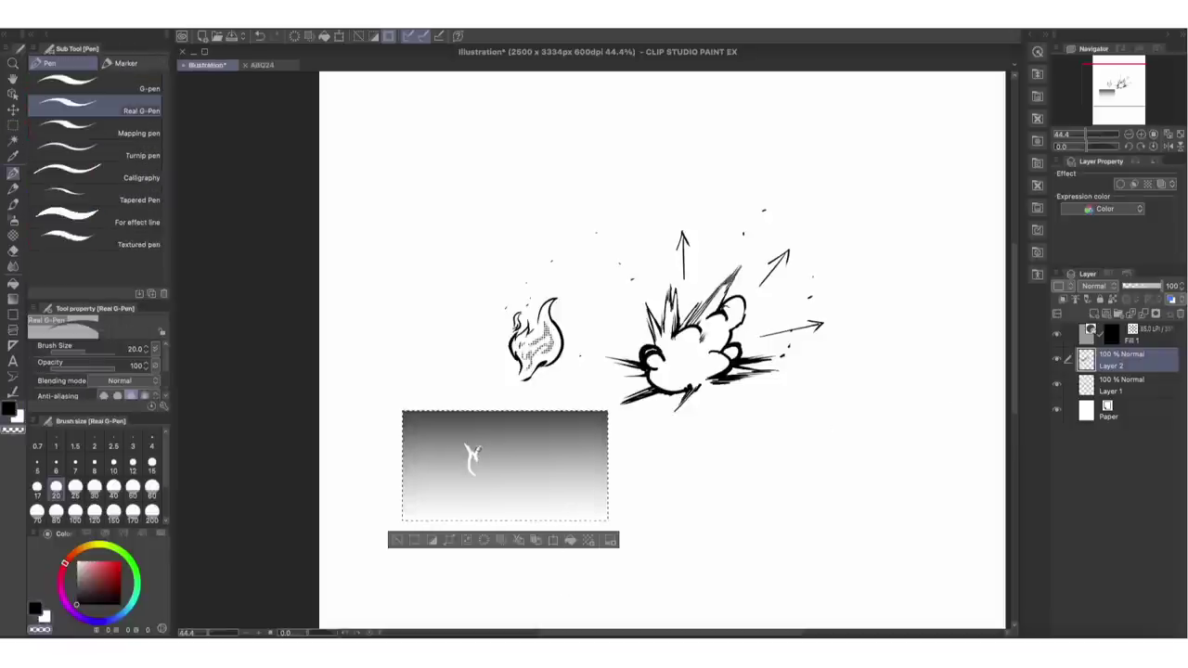
pyautogui.moveTo(479, 453)
pyautogui.mouseDown()
pyautogui.moveTo(490, 443)
pyautogui.moveTo(498, 477)
pyautogui.mouseUp()
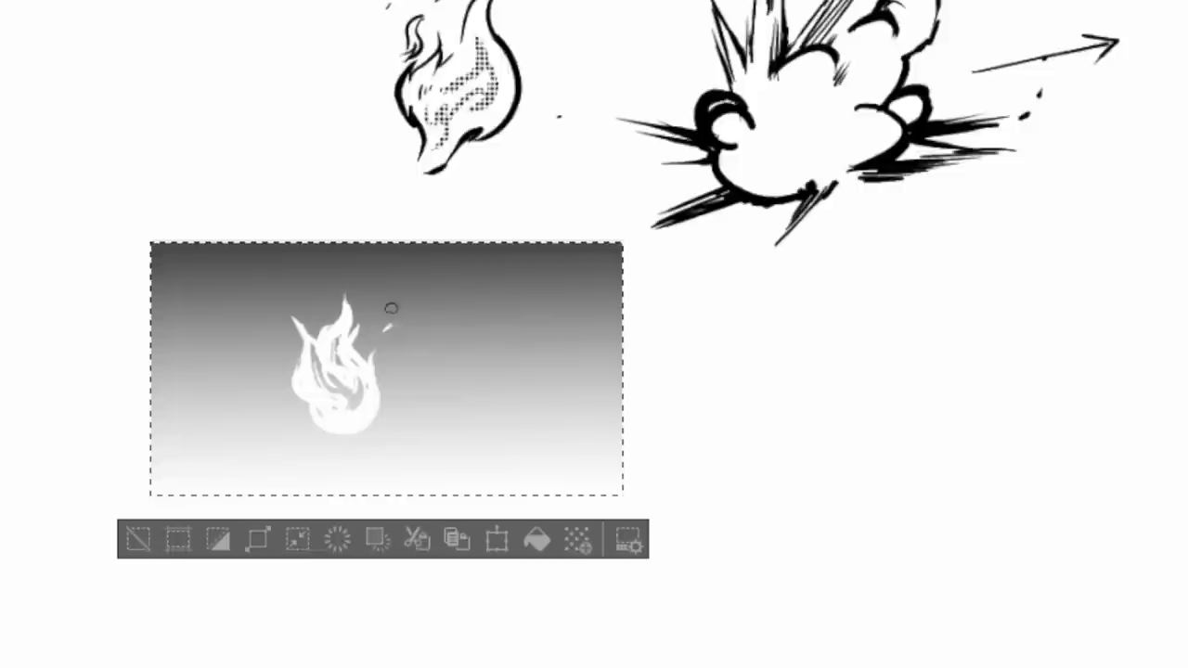
pyautogui.moveTo(500, 431); pyautogui.dragTo(496, 420)
pyautogui.moveTo(299, 277)
pyautogui.mouseDown()
pyautogui.moveTo(283, 252)
pyautogui.moveTo(213, 270)
pyautogui.mouseUp()
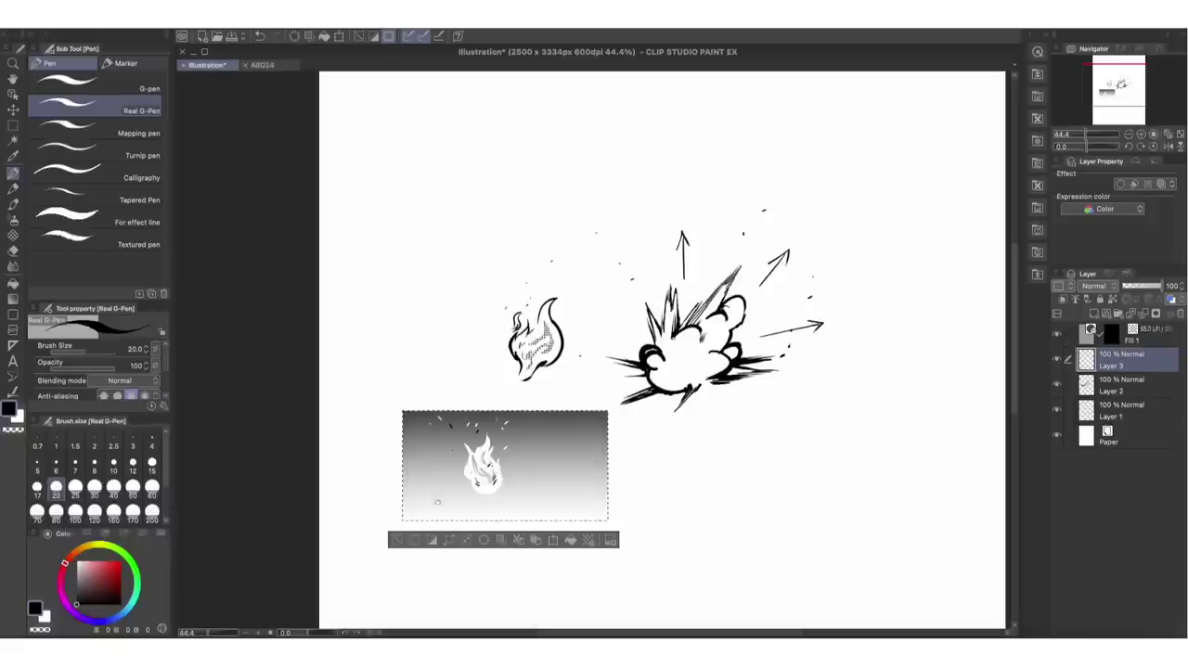
# Airbrush over the white flame on Layer 4 with a smaller Soft airbrush in the swapped color.
pyautogui.press('b')
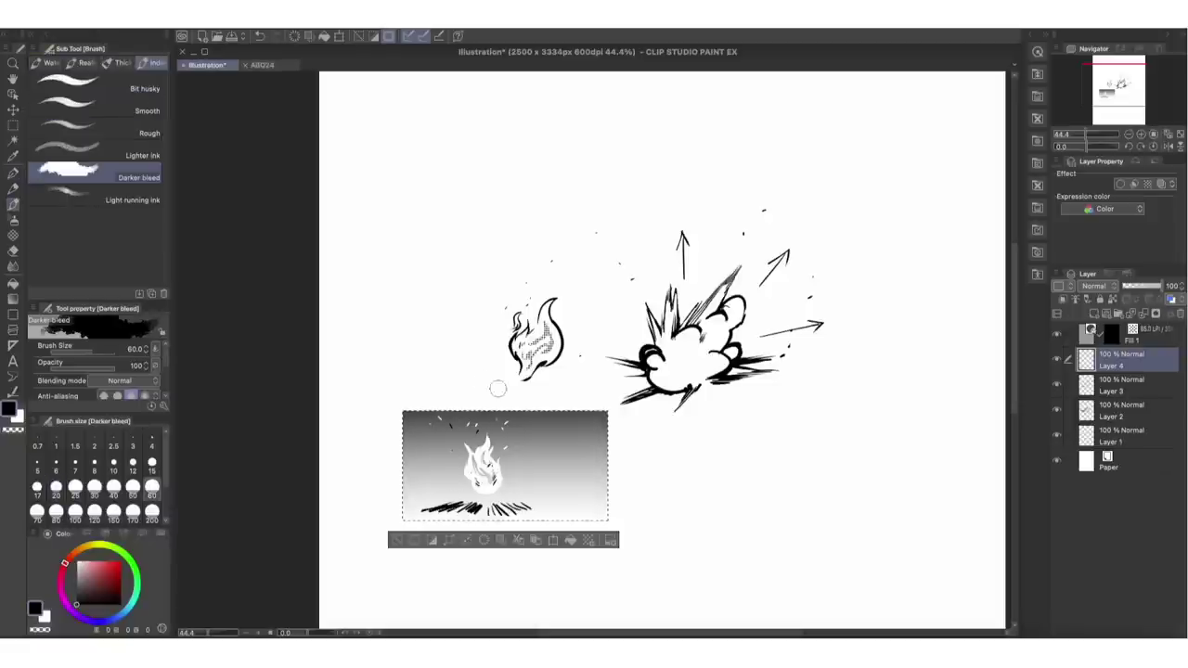
pyautogui.press('b')
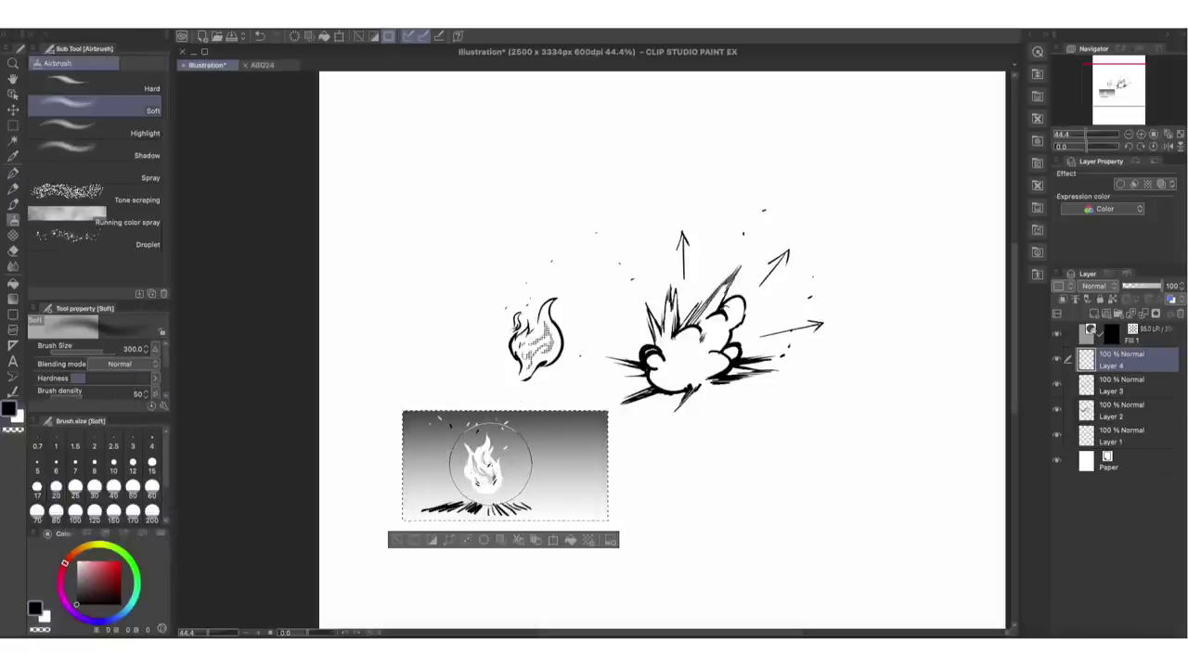
pyautogui.press('x')
pyautogui.press('[')
pyautogui.press('[')
pyautogui.press('[')
pyautogui.press('[')
pyautogui.moveTo(483, 475); pyautogui.dragTo(492, 437)
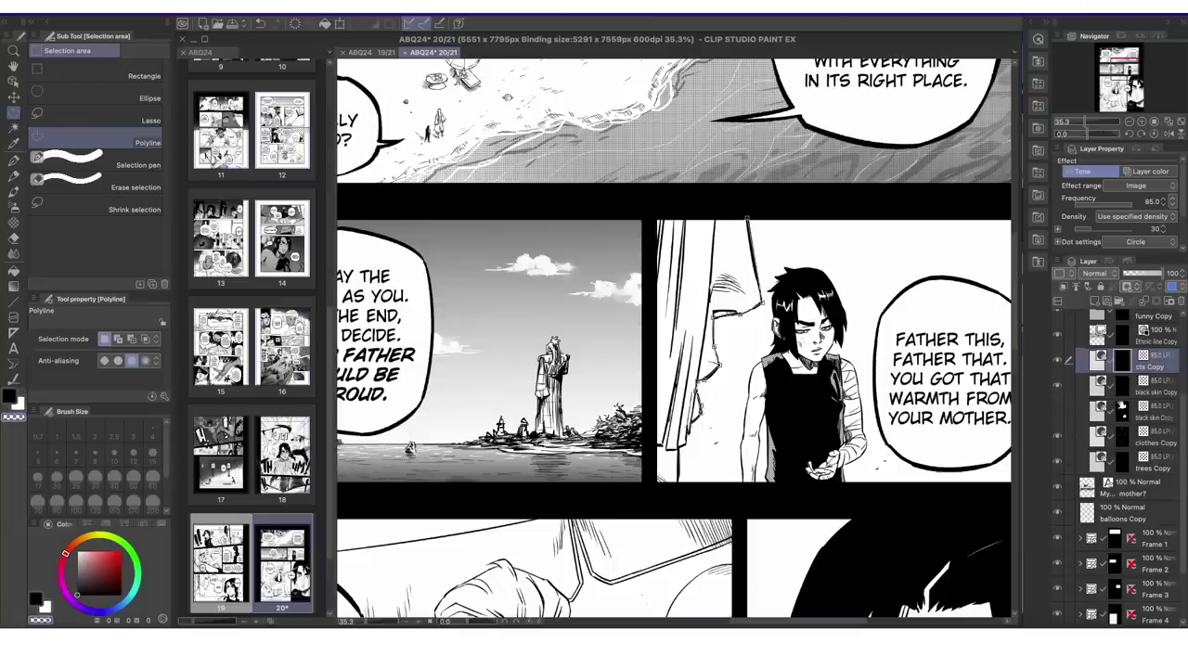
# Outline the hanging curtain in the "Father this, father that" panel and fill it with the cts Copy tone.
pyautogui.click(654, 487)
pyautogui.click(655, 218)
pyautogui.click(747, 218)
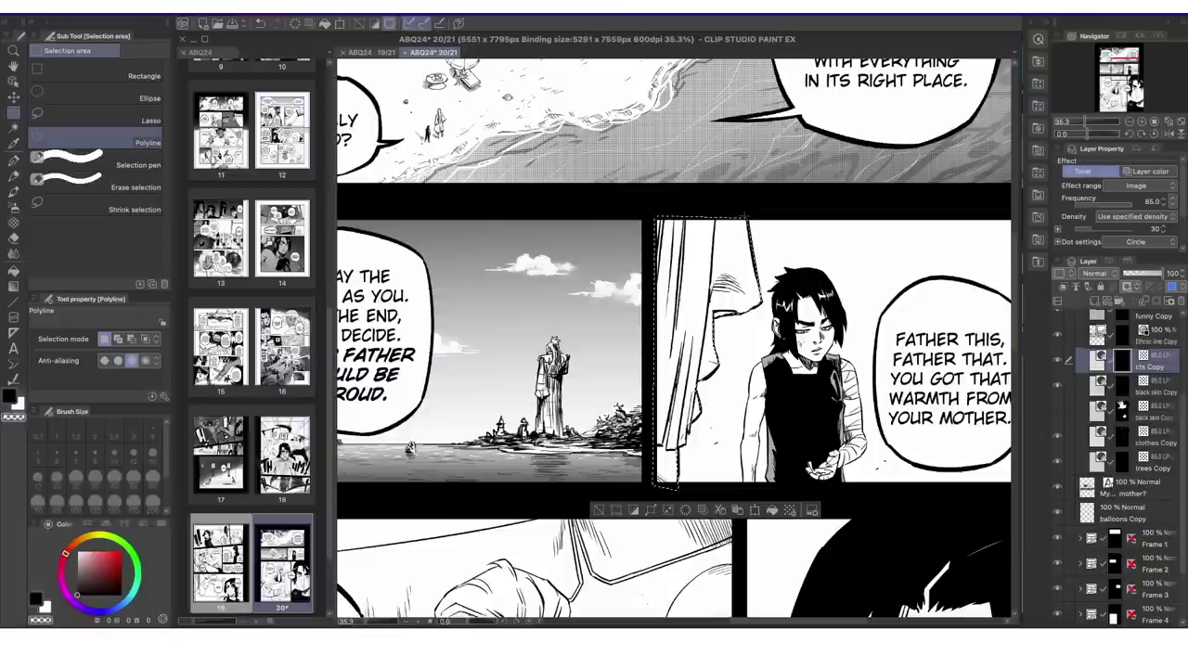
pyautogui.click(780, 509)
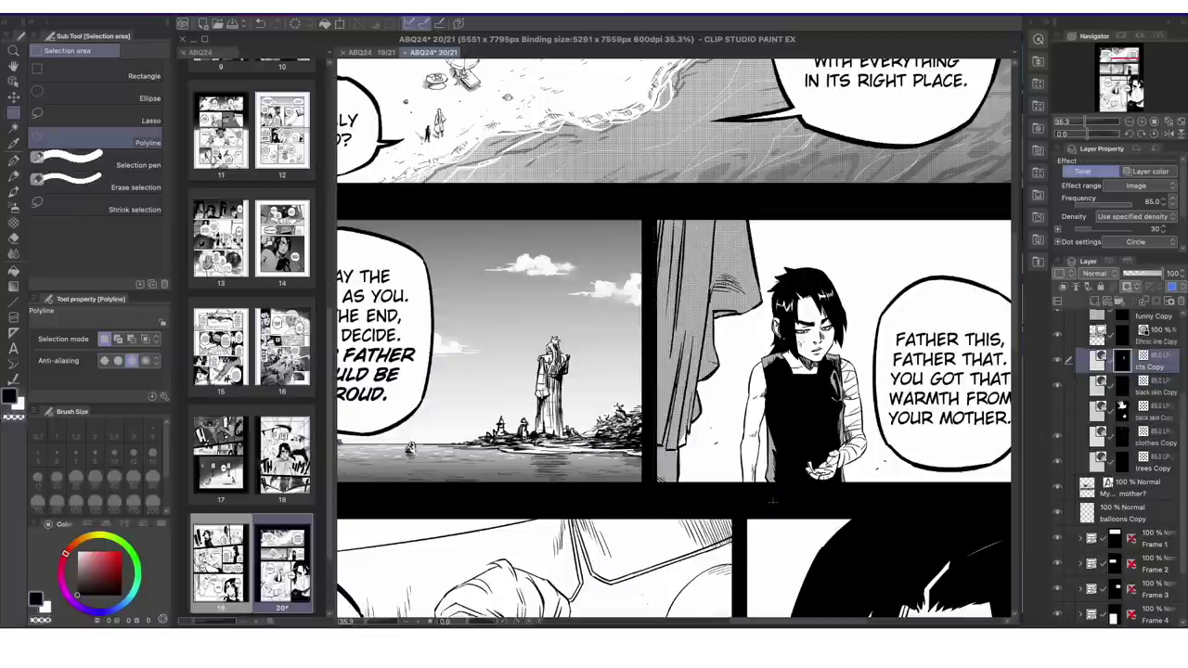
# Inspect the toned curtain up close and compare it with the other panels on page 20.
pyautogui.press('p')
pyautogui.scroll(2, 687, 424)
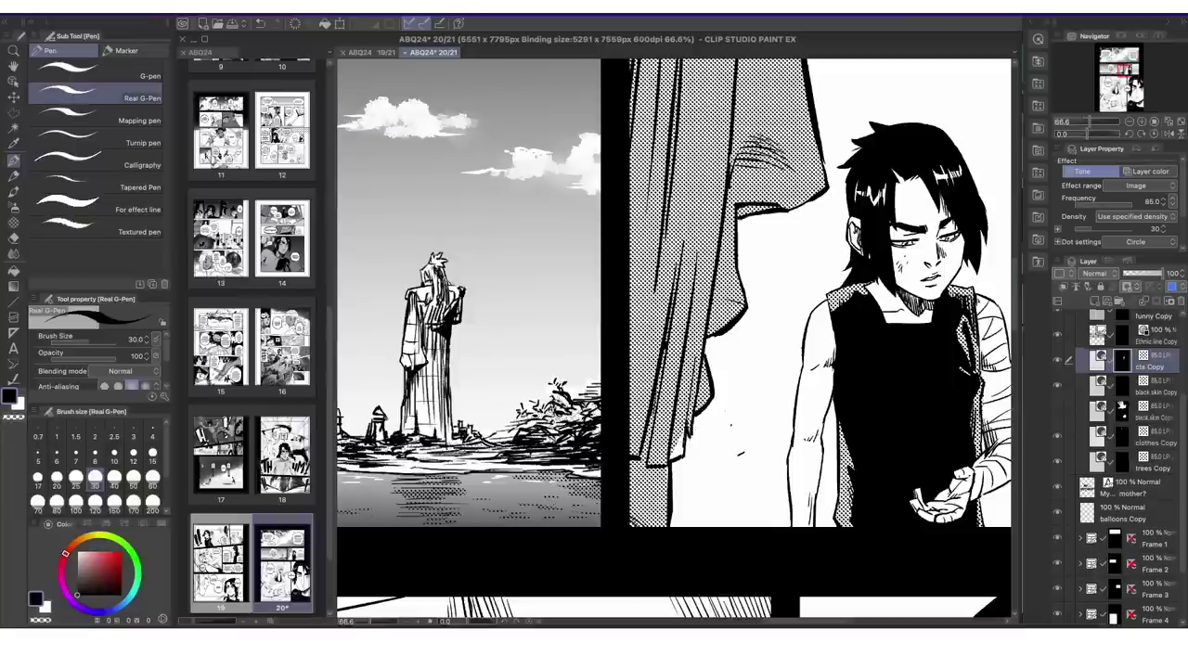
pyautogui.scroll(-4, 705, 432)
pyautogui.scroll(-1, 900, 393)
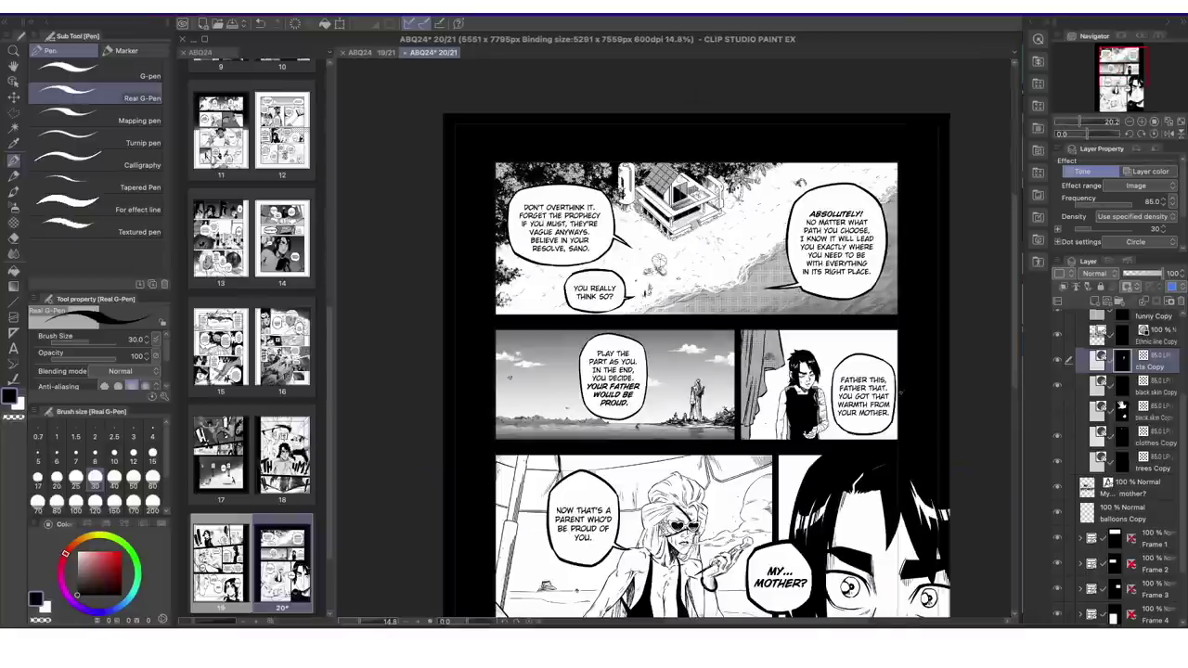
pyautogui.moveTo(1018, 349); pyautogui.dragTo(1018, 422)
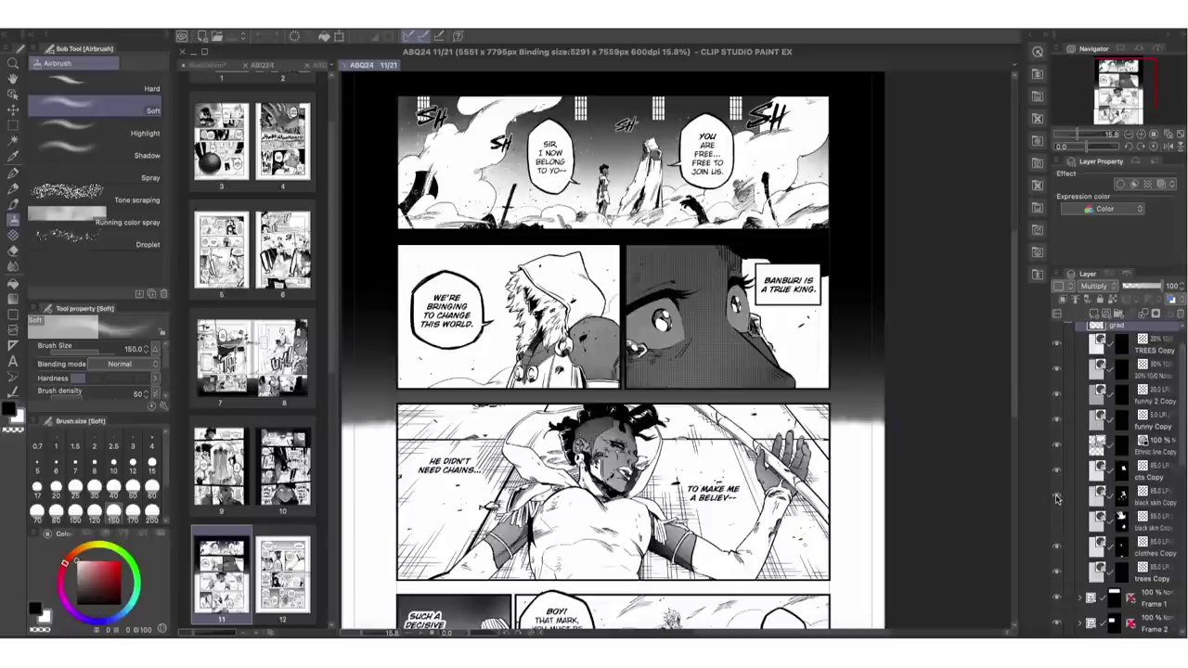
# Toggle the black skin Copy tone layer off and on in page 11, and toggle the cts Copy layer's visibility.
pyautogui.click(1058, 501)
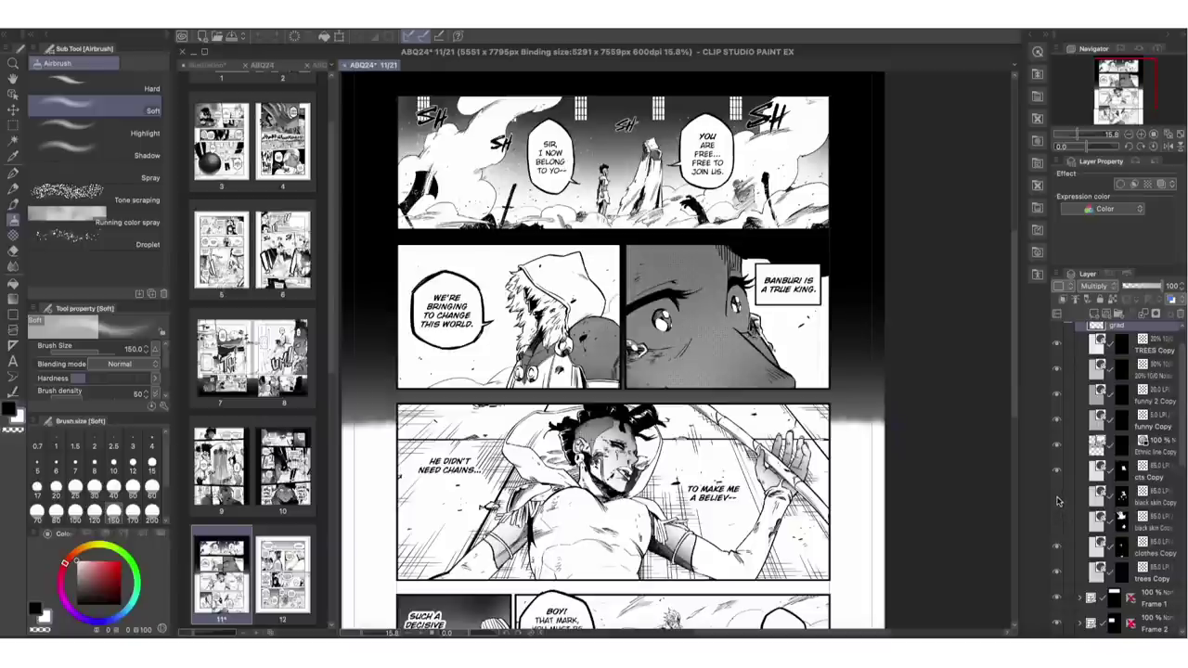
pyautogui.click(1057, 500)
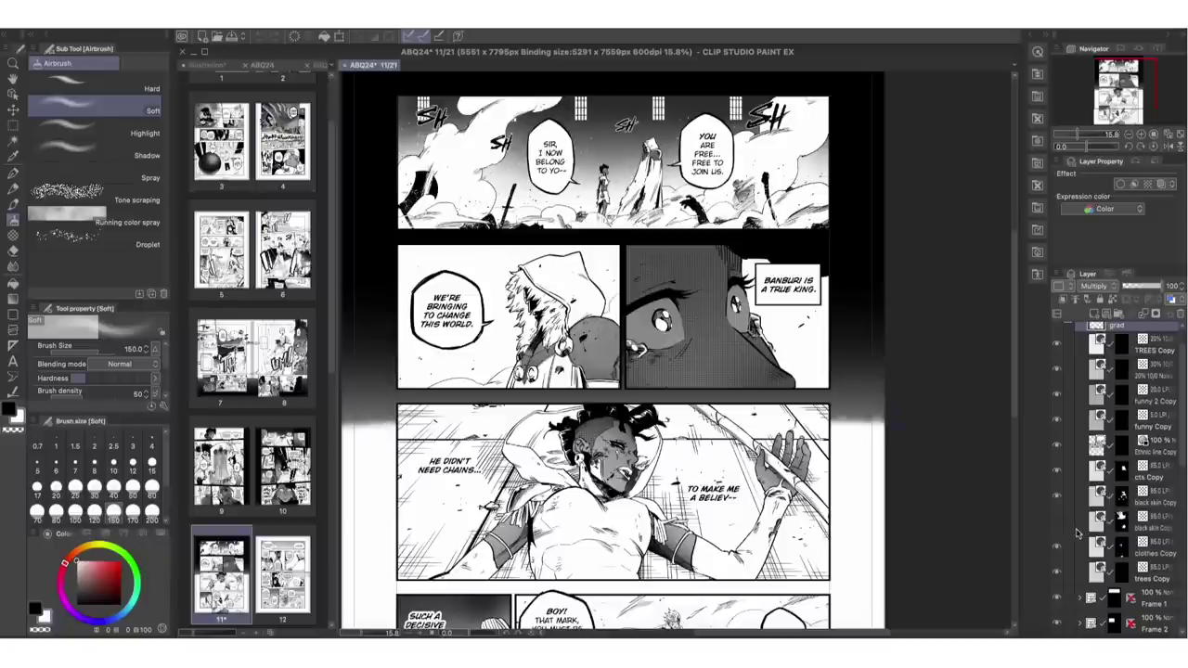
pyautogui.click(1057, 473)
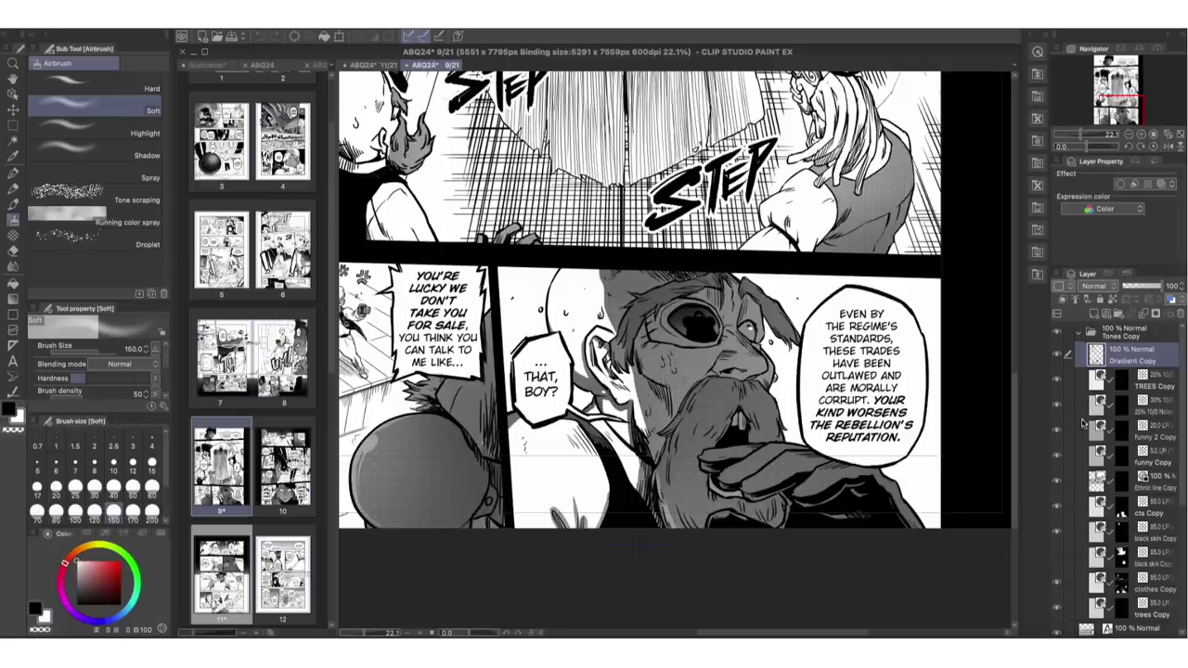
# Activate the cts Copy tone layer and the Real G-Pen on page 9, and close the page without saving its changes.
pyautogui.click(1151, 508)
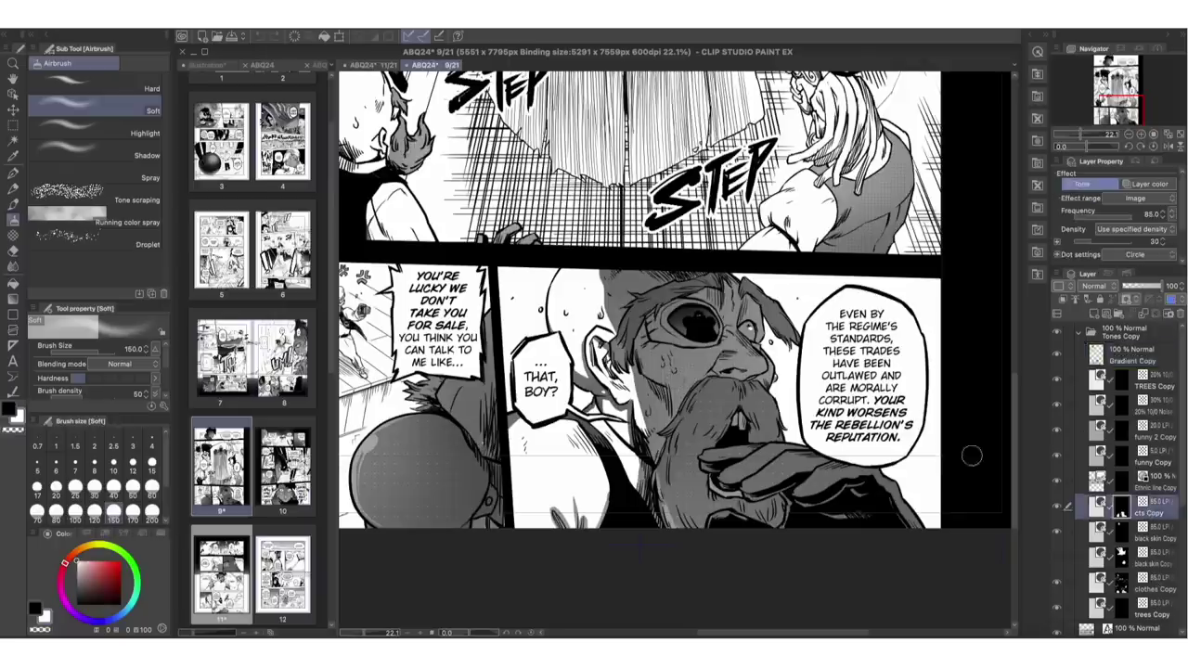
pyautogui.press('p')
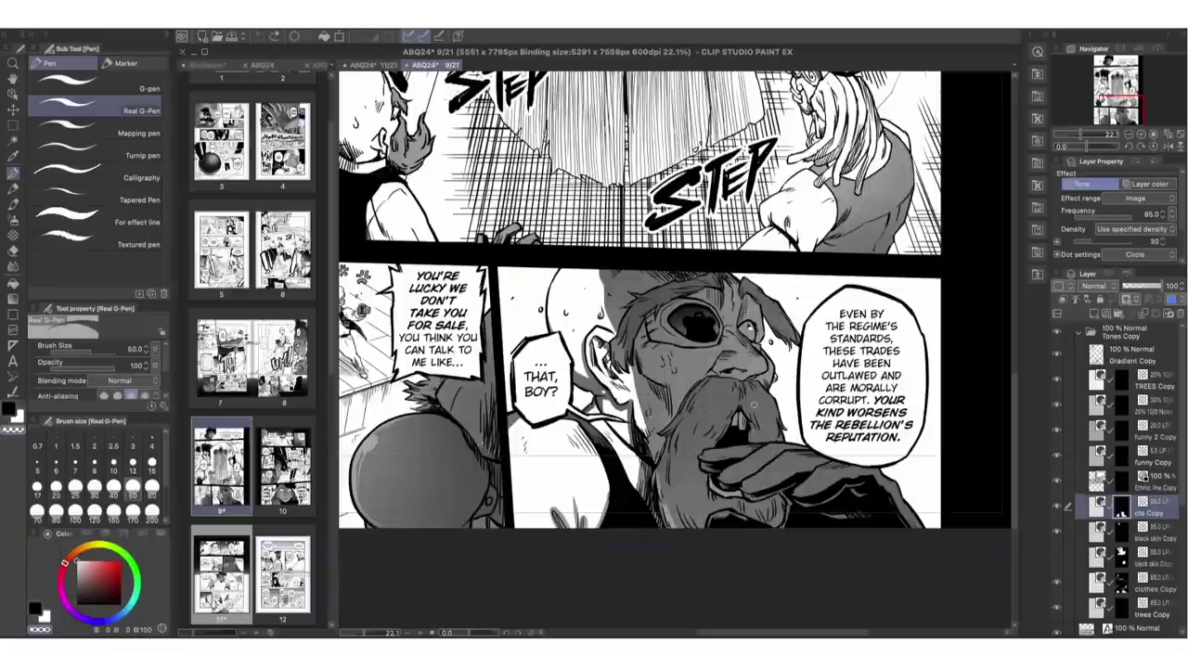
pyautogui.click(407, 65)
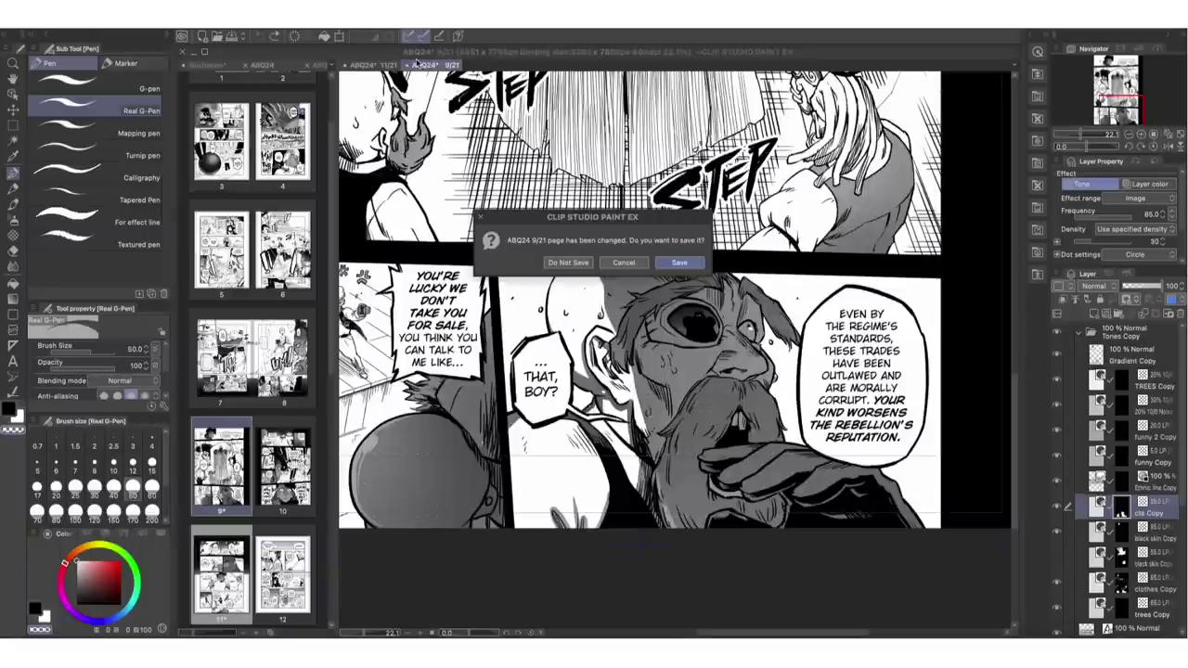
pyautogui.click(569, 263)
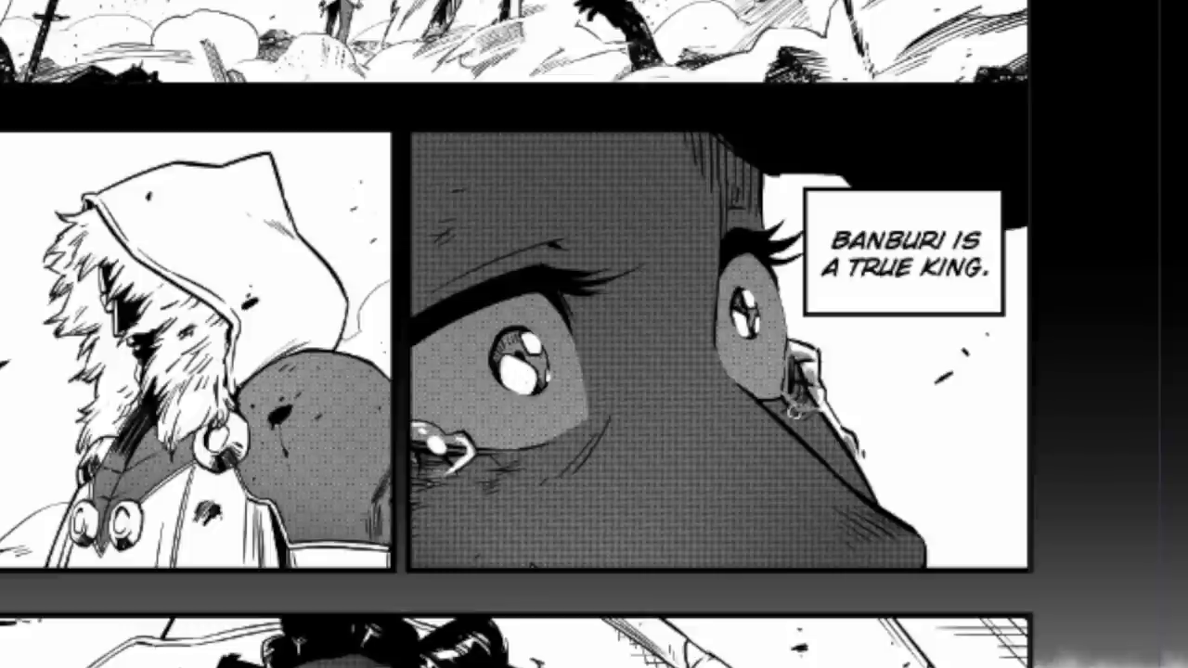